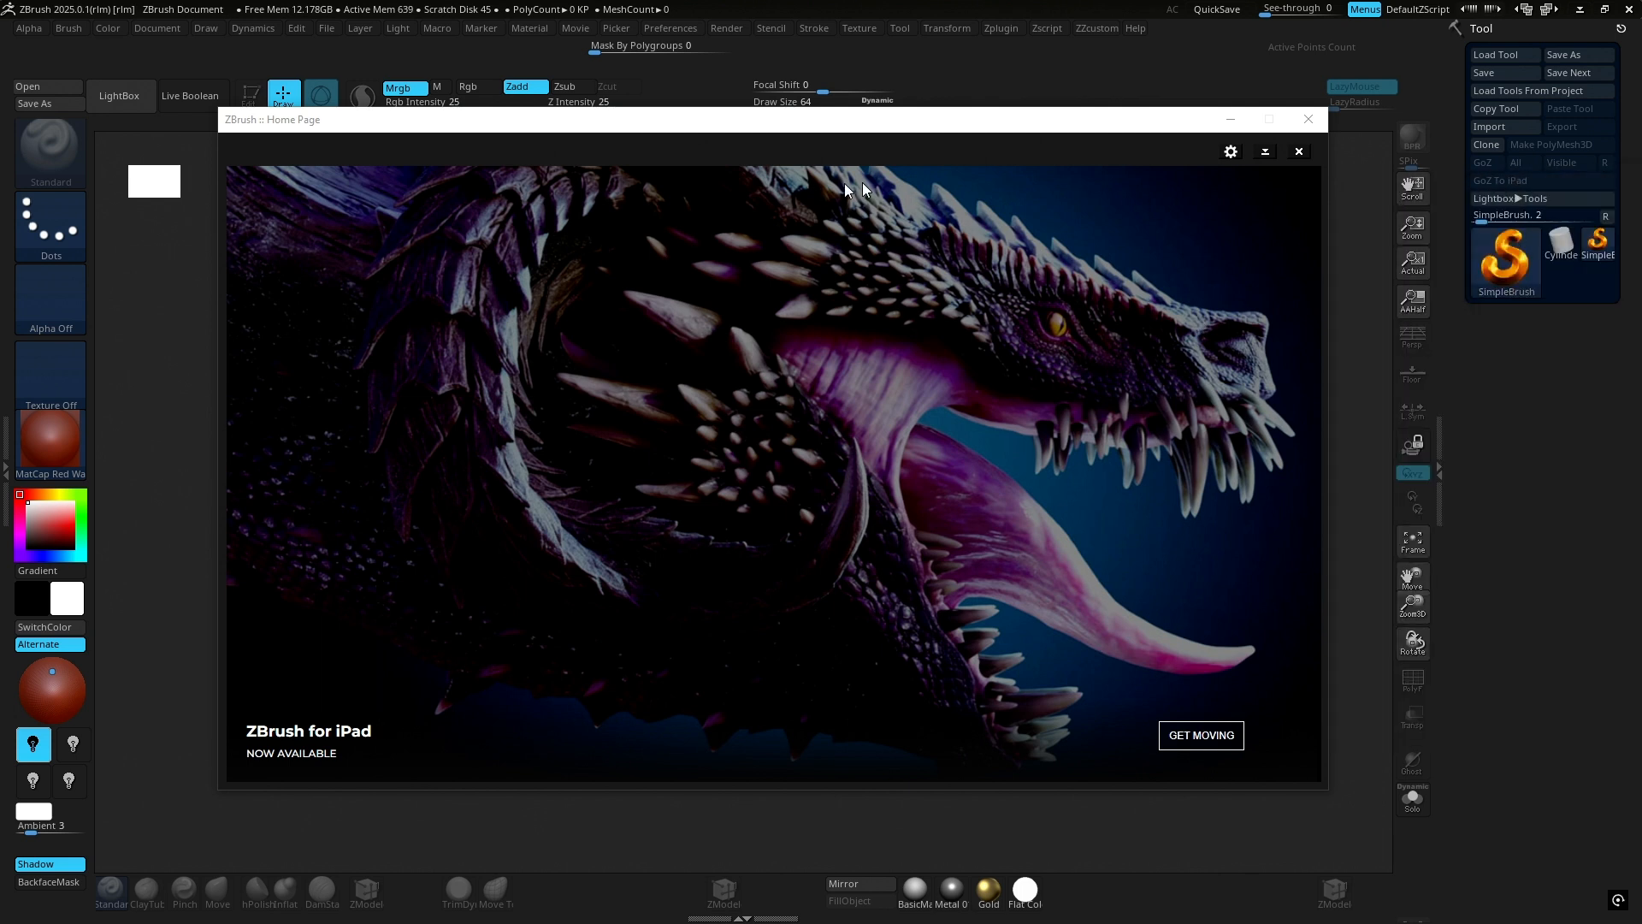
- Bring the Wacom tablet properties window into full view and move the home page window aside
drag(1439, 225, 1334, 219)
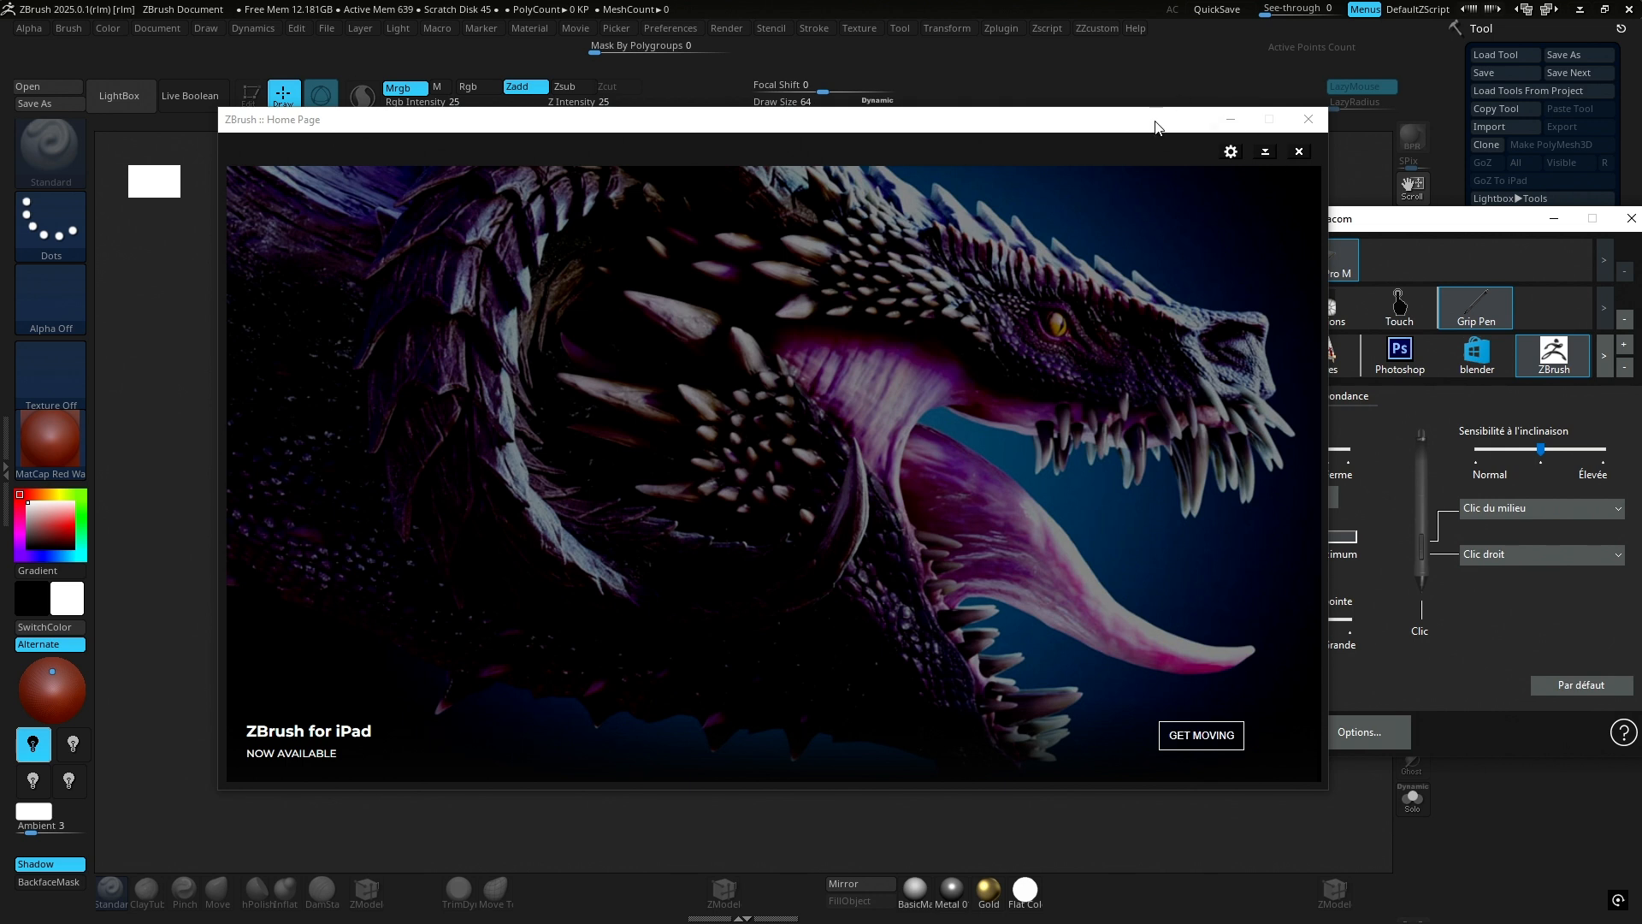
drag(1155, 122, 558, 145)
drag(1447, 223, 1073, 159)
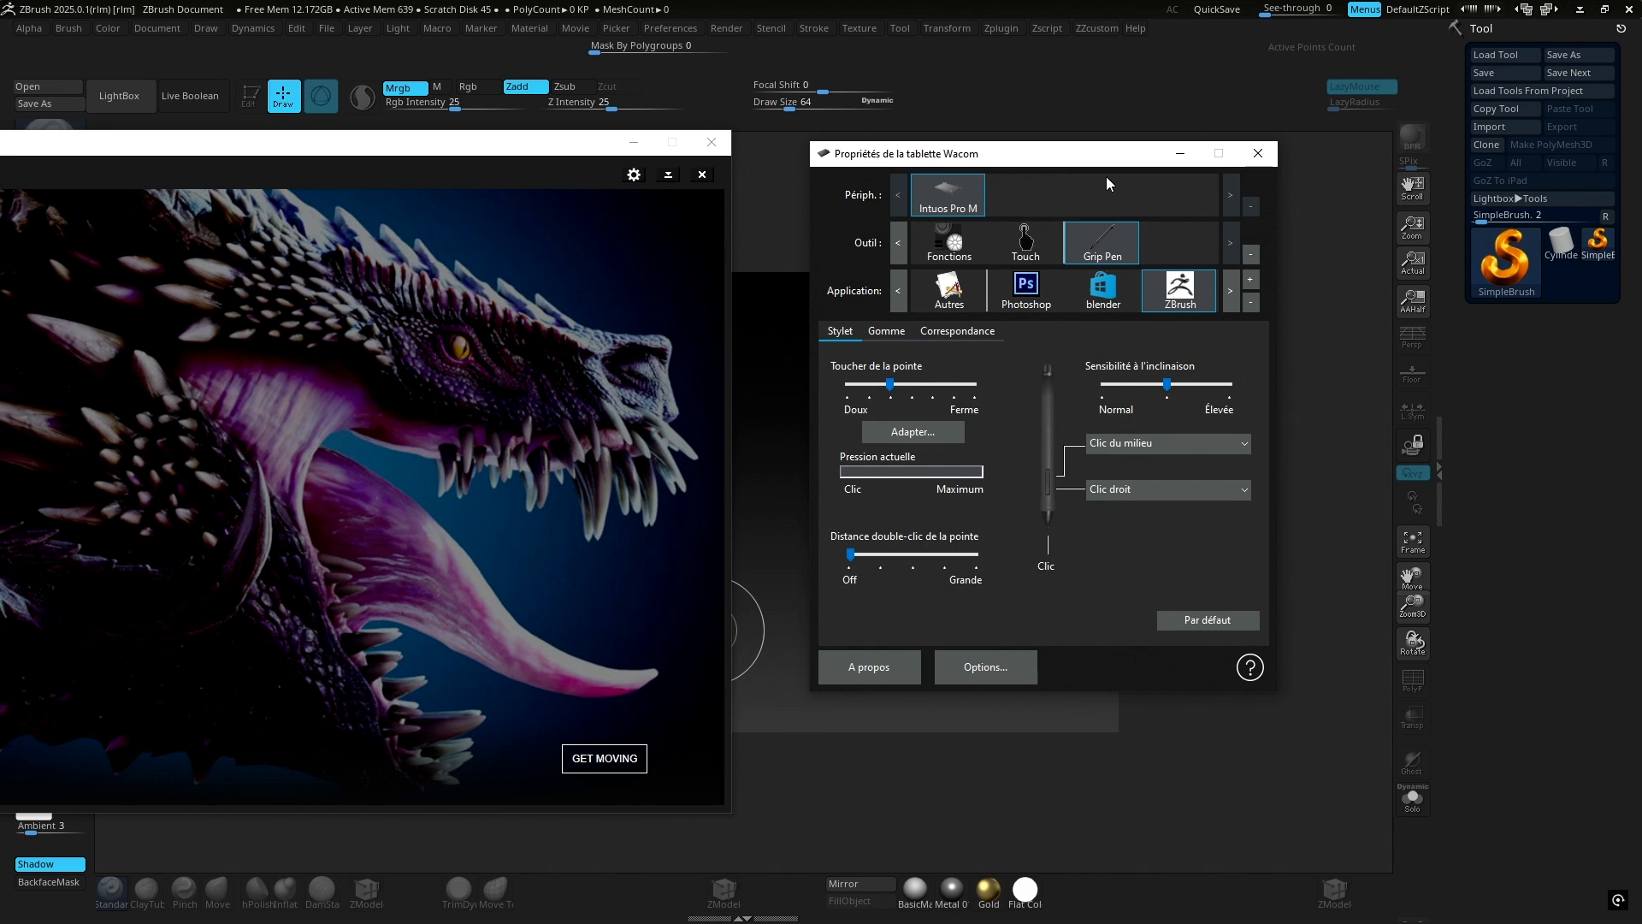
drag(1093, 154, 1088, 172)
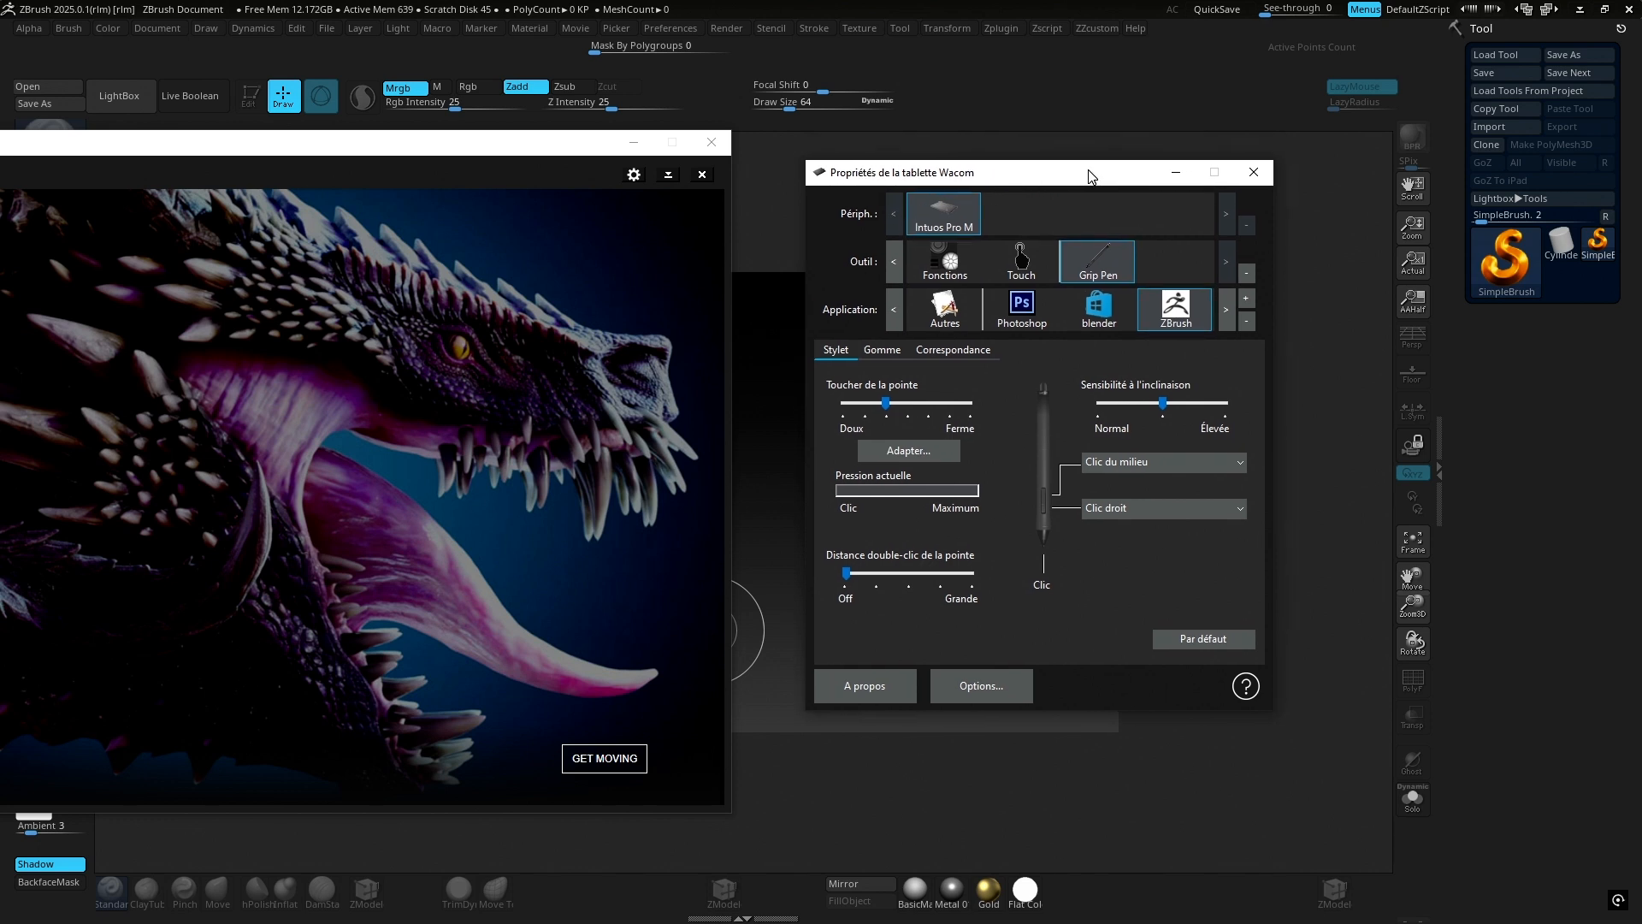
- Look through the open applications that can be added for custom pen settings, and cancel without adding one
click(1245, 298)
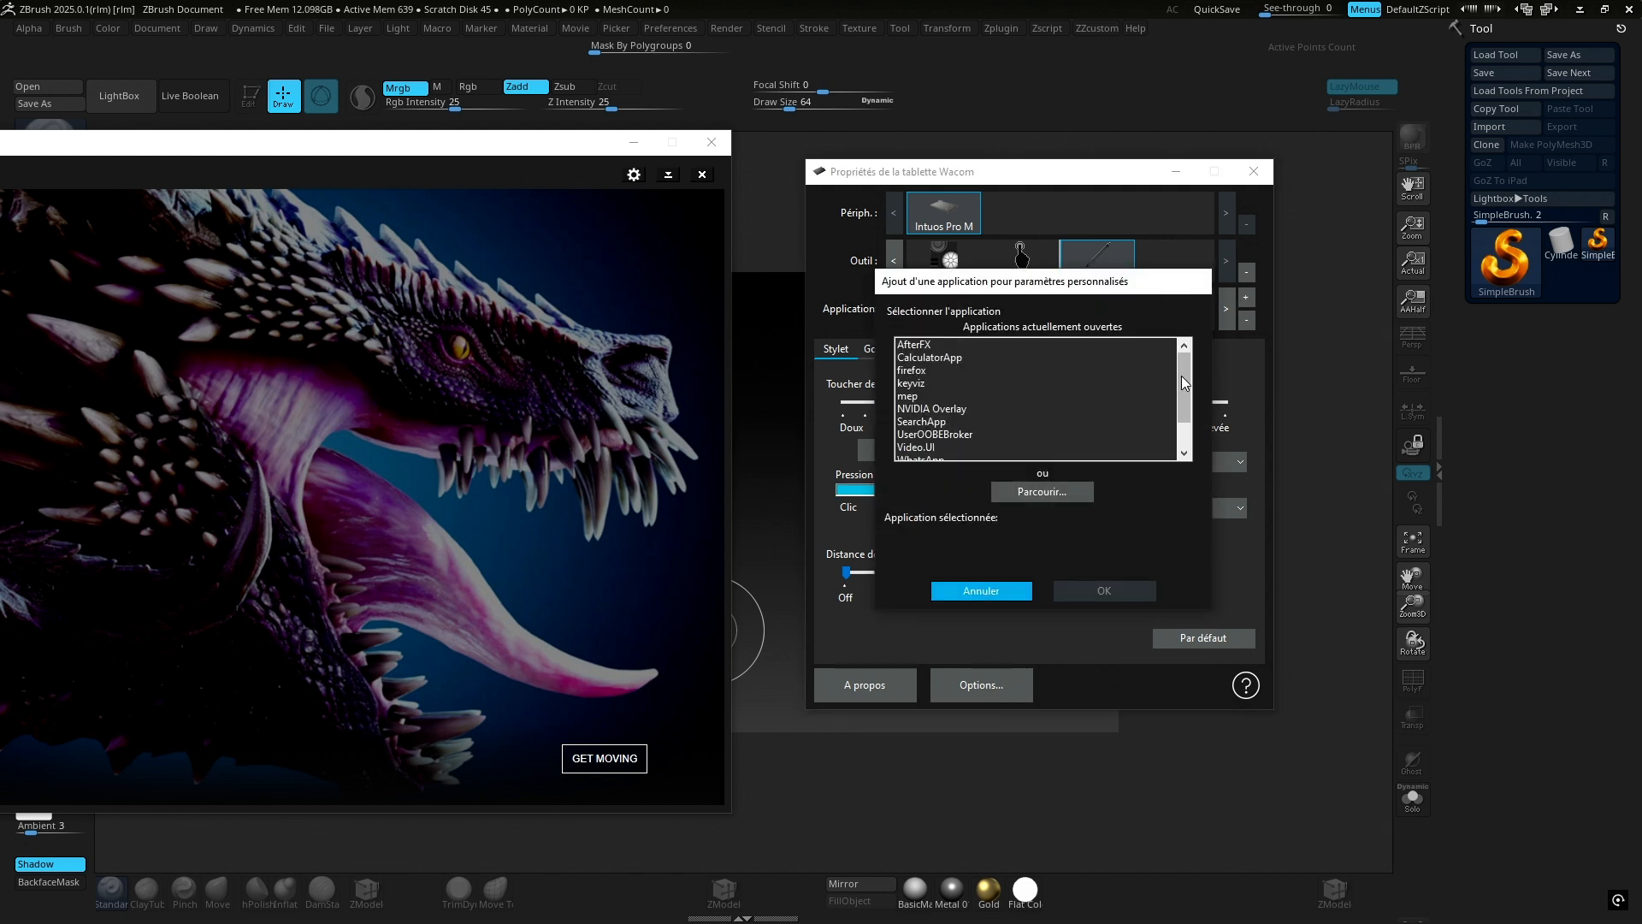
scroll(1182, 376, down, 1)
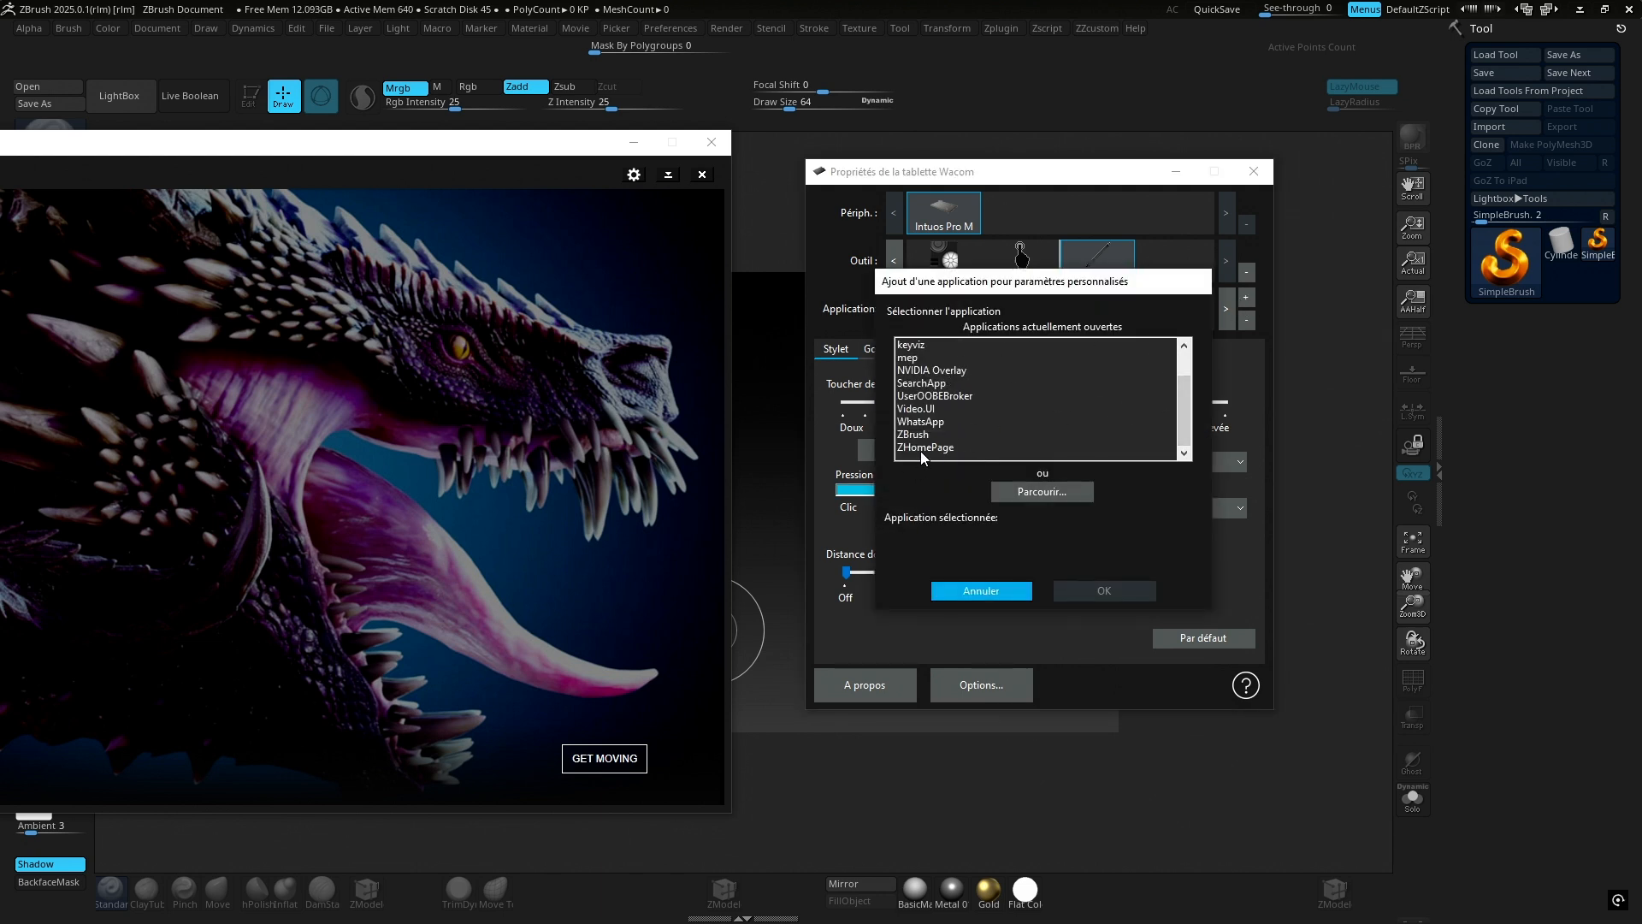
click(983, 595)
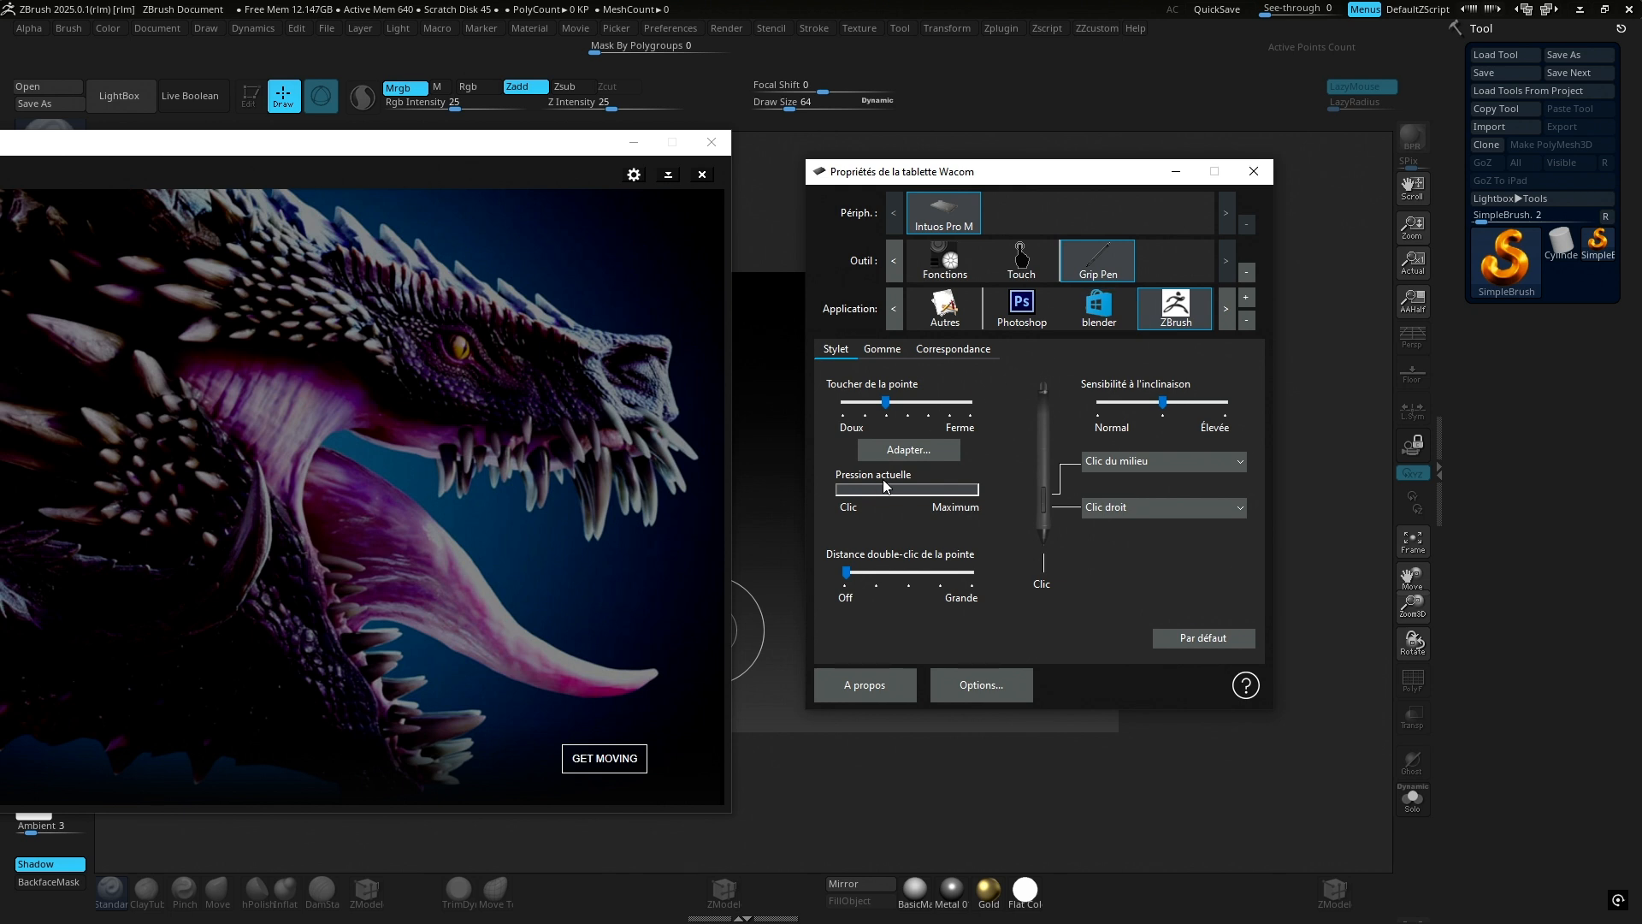
- Test the pen pressure with trial strokes in the tip feel details, and accept the existing pressure curve
click(909, 449)
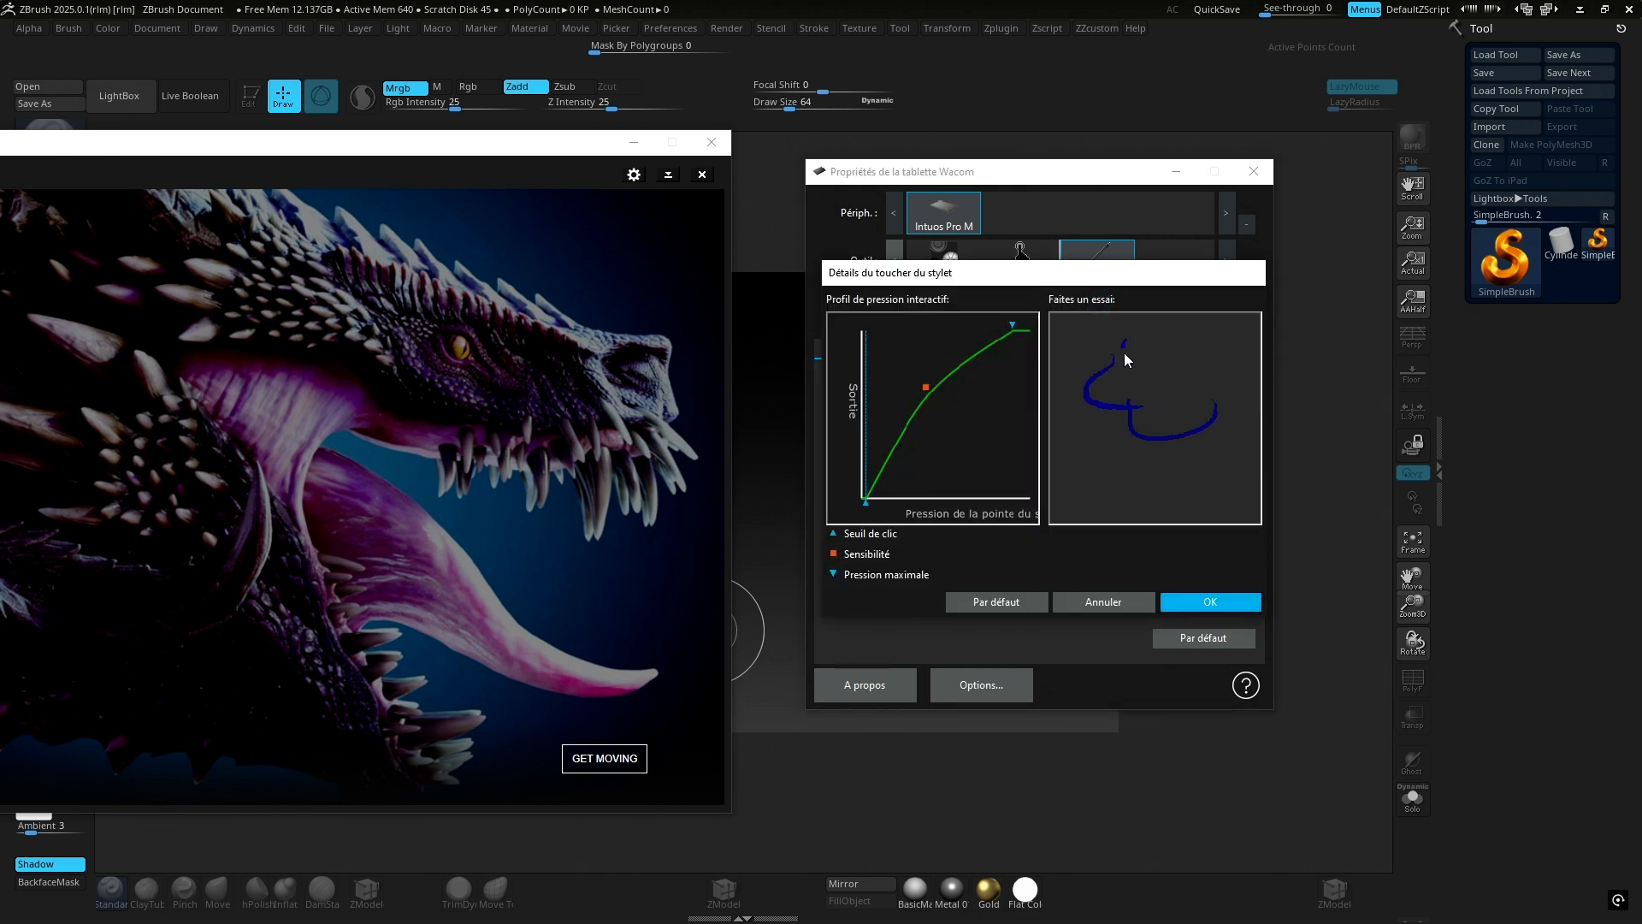
mouse_move(1123, 342)
mouse_down()
mouse_move(1155, 404)
mouse_move(1196, 408)
mouse_up()
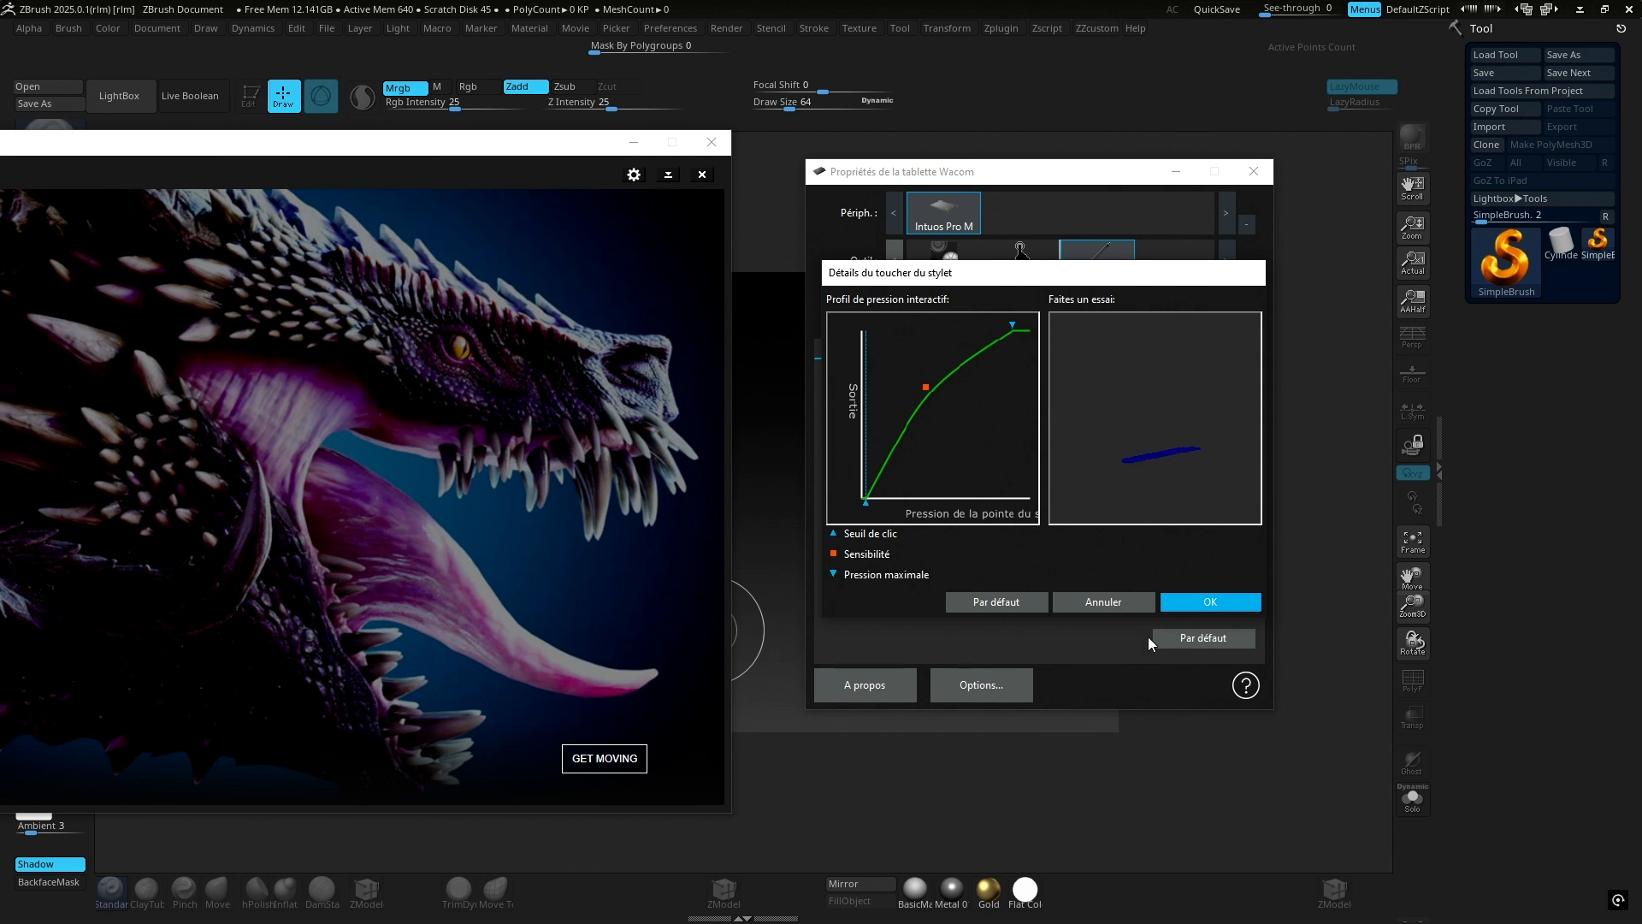
click(1198, 603)
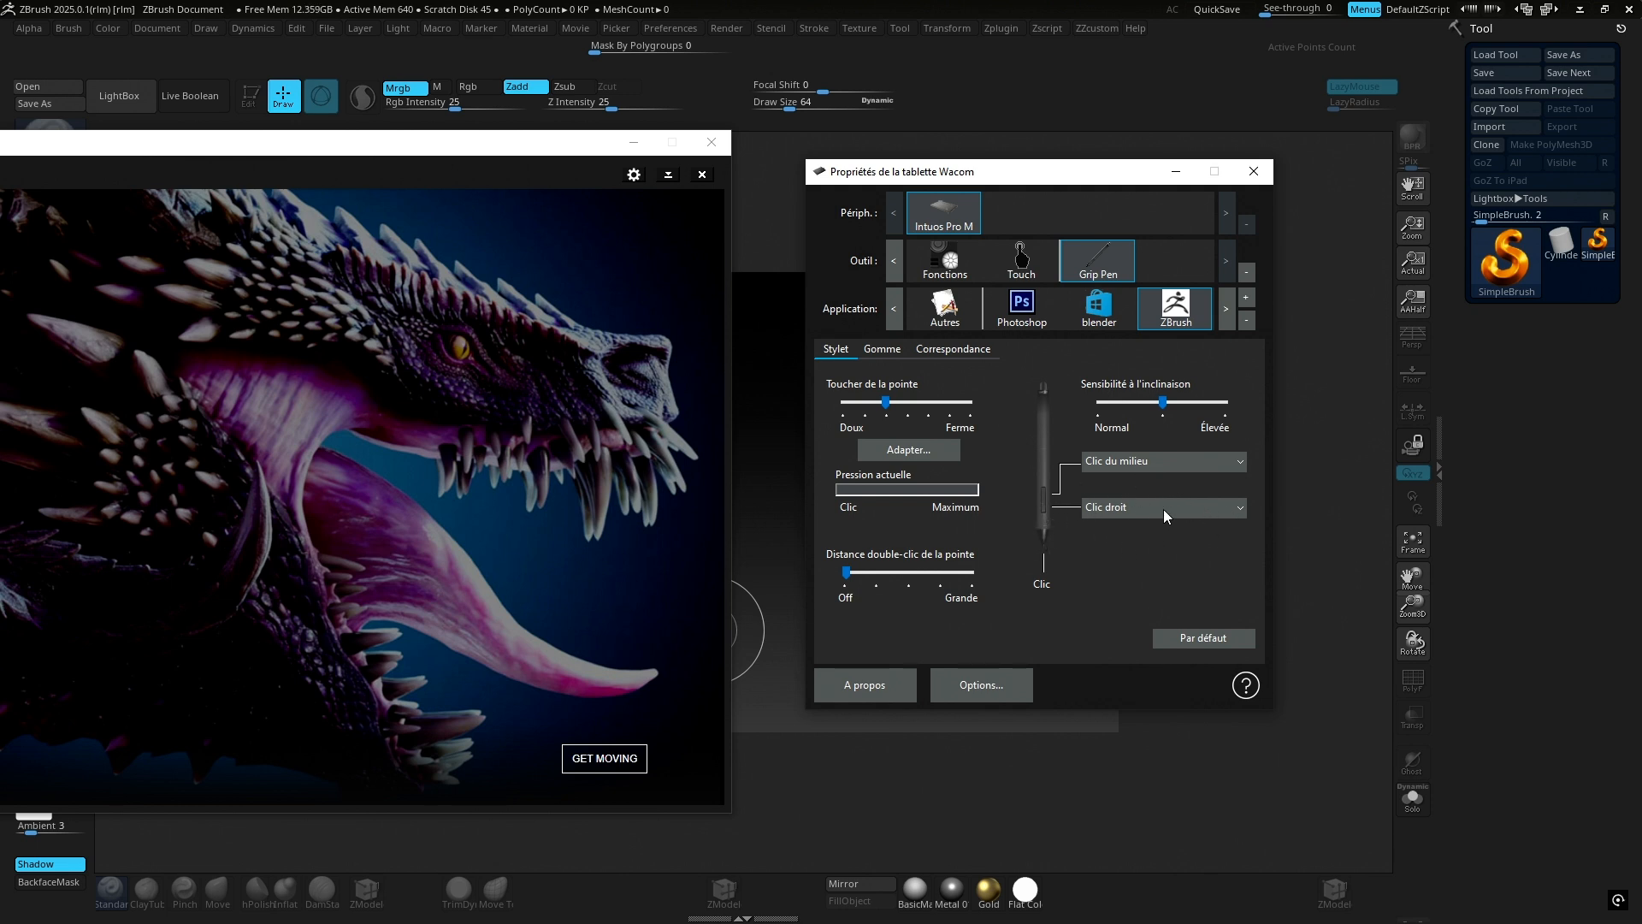
- Review the functions available for the pen's right-click side button and the tip feel setting, and move the tablet properties window out of view
click(1240, 508)
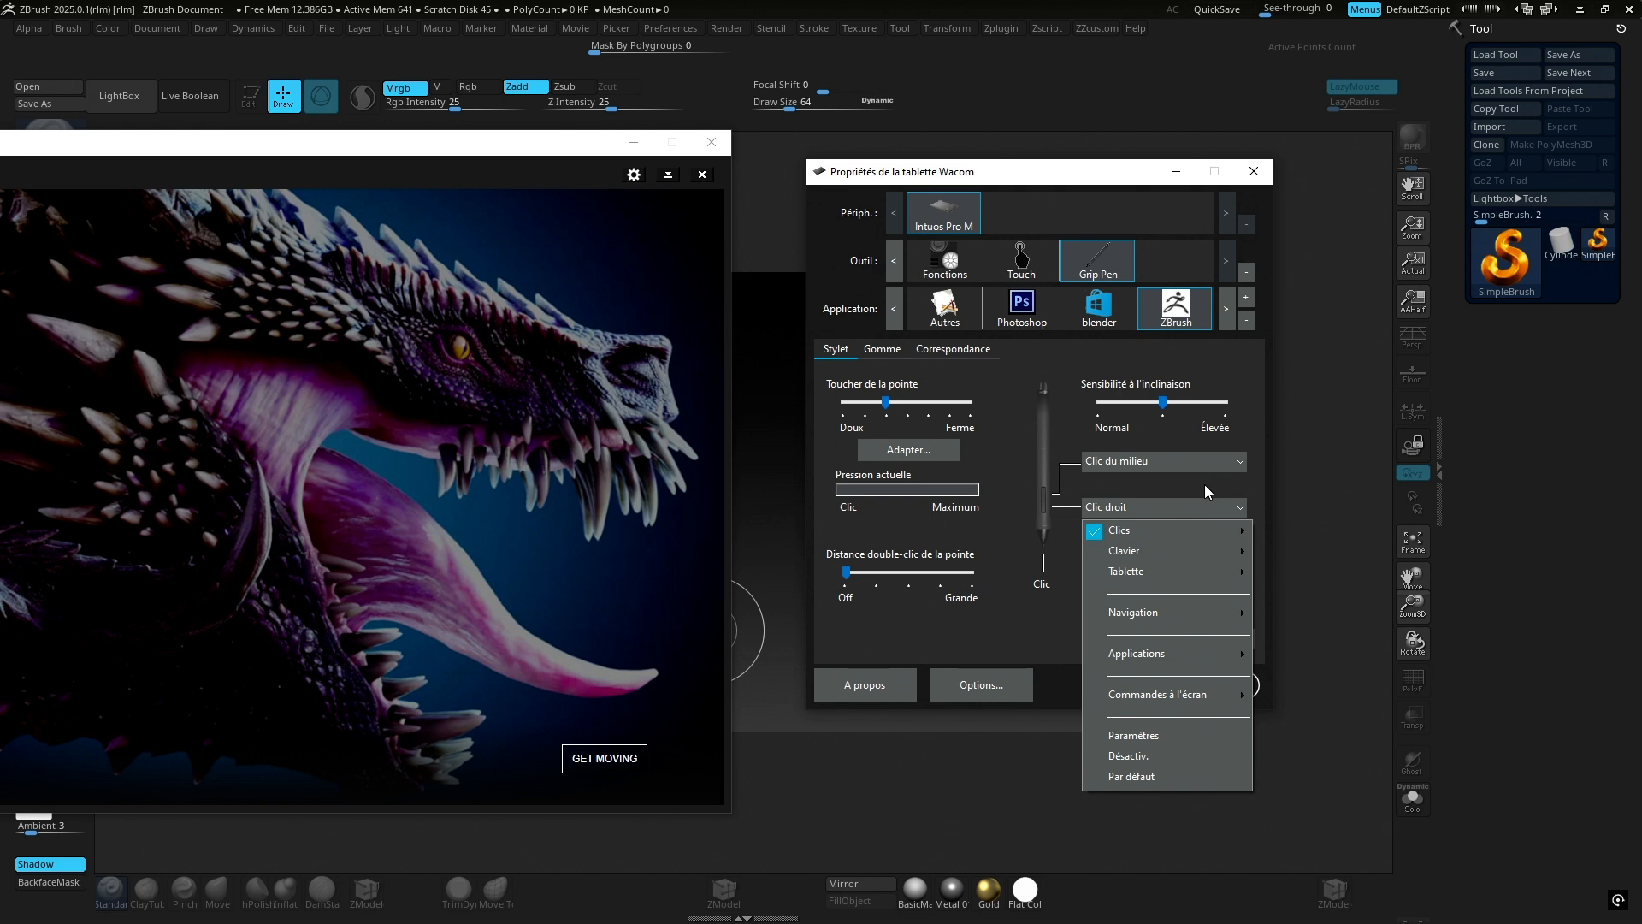
click(1204, 484)
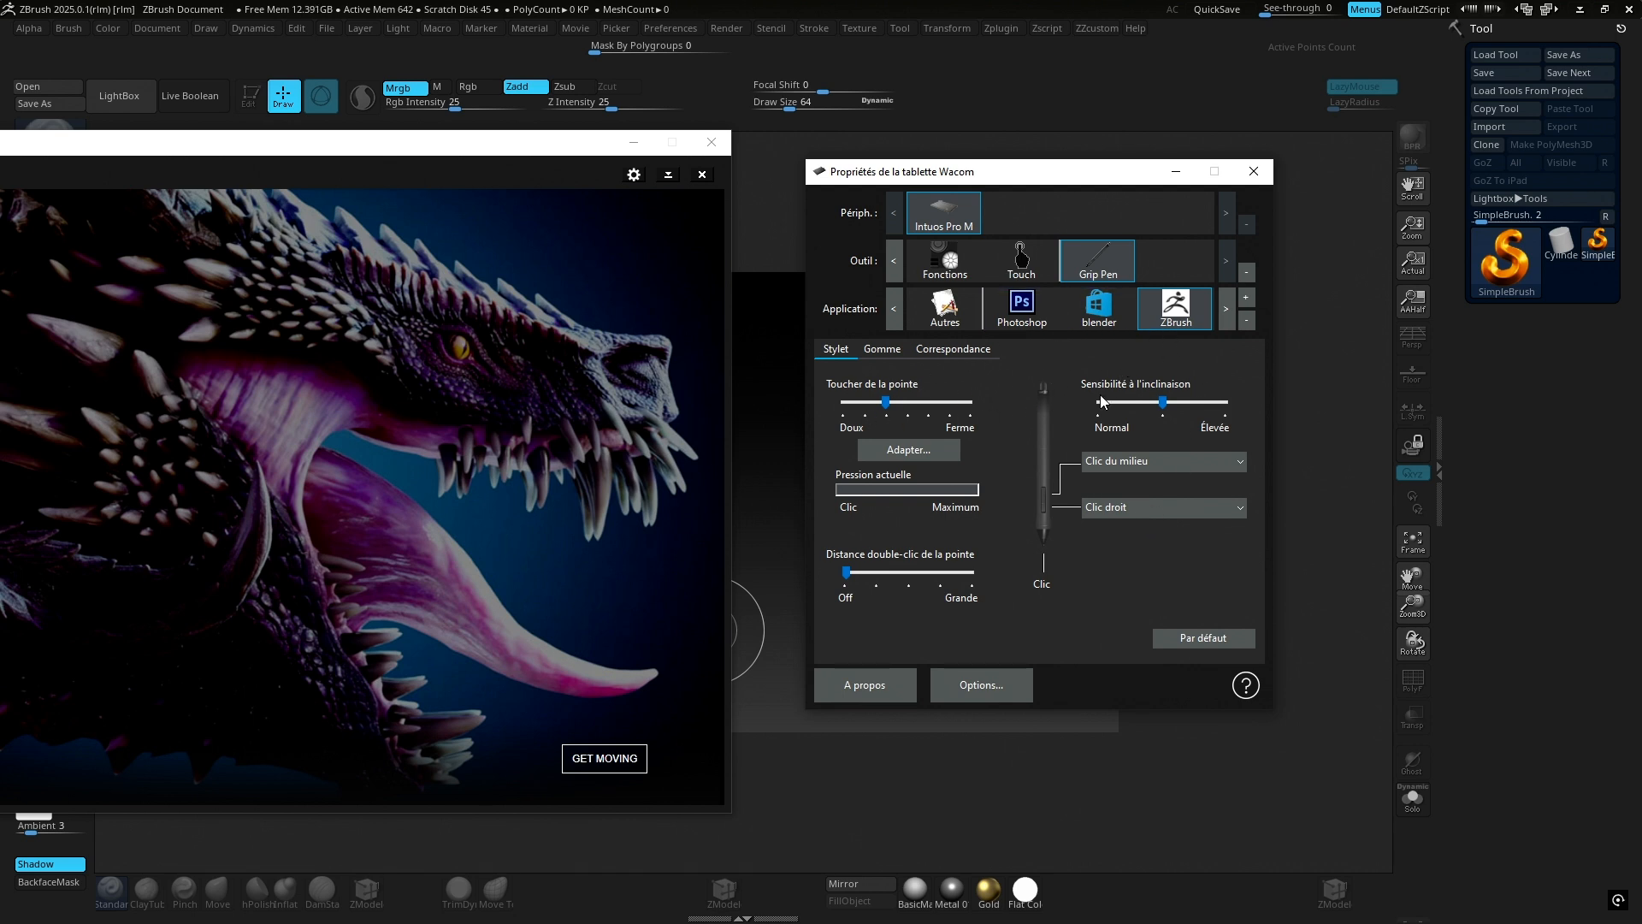
mouse_move(885, 407)
mouse_down()
mouse_move(905, 407)
mouse_move(885, 406)
mouse_up()
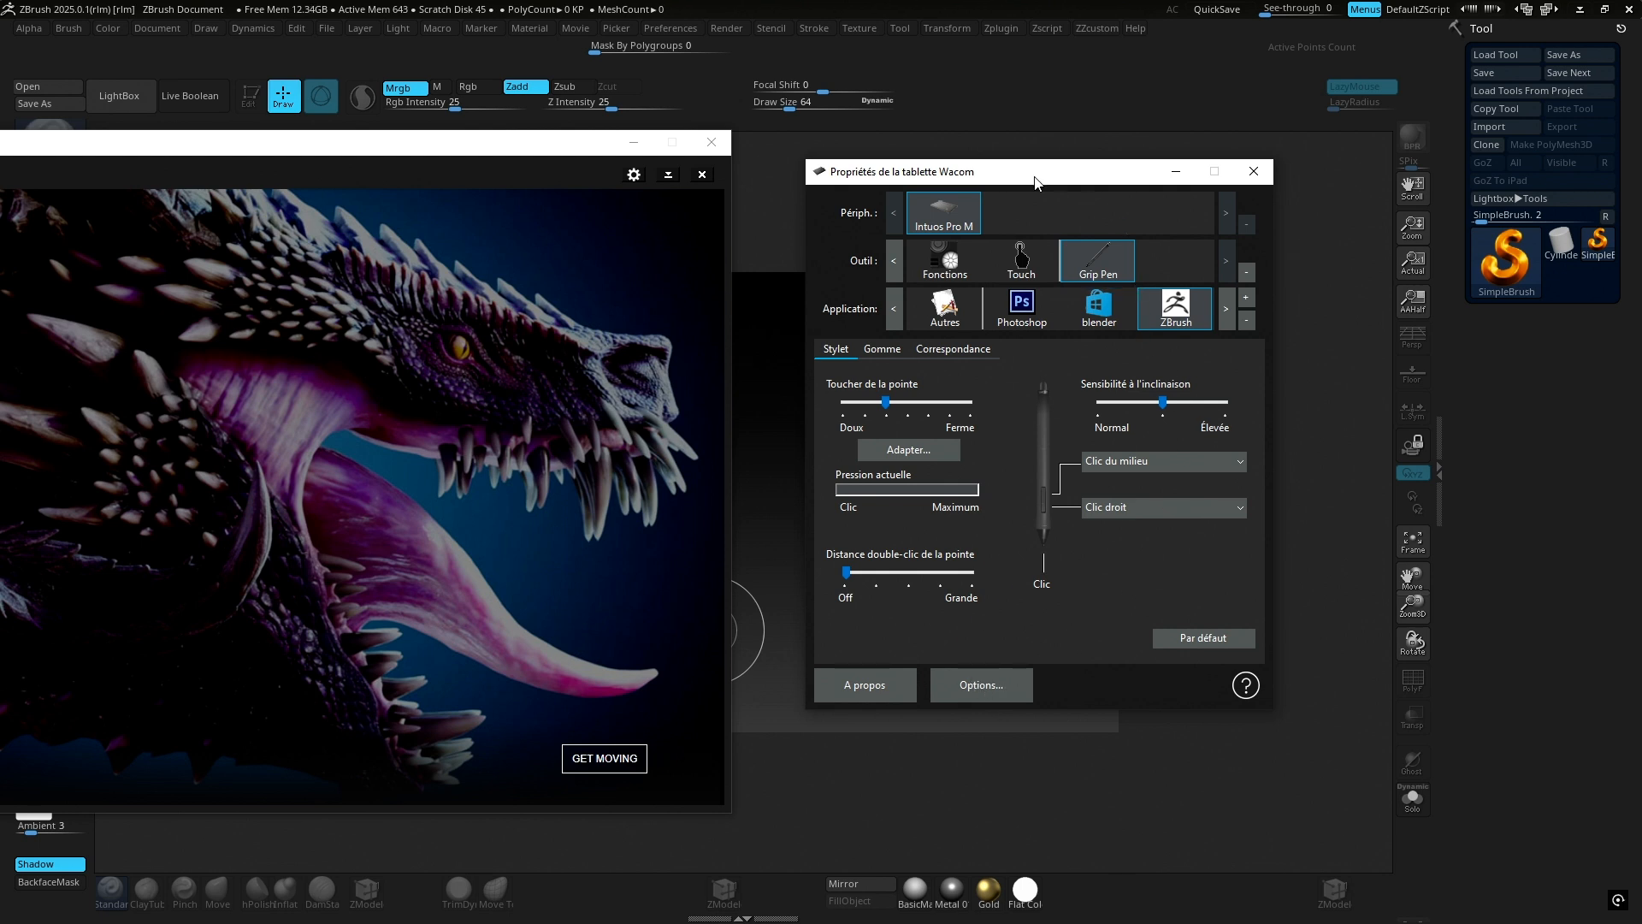
drag(1025, 173, 1119, 188)
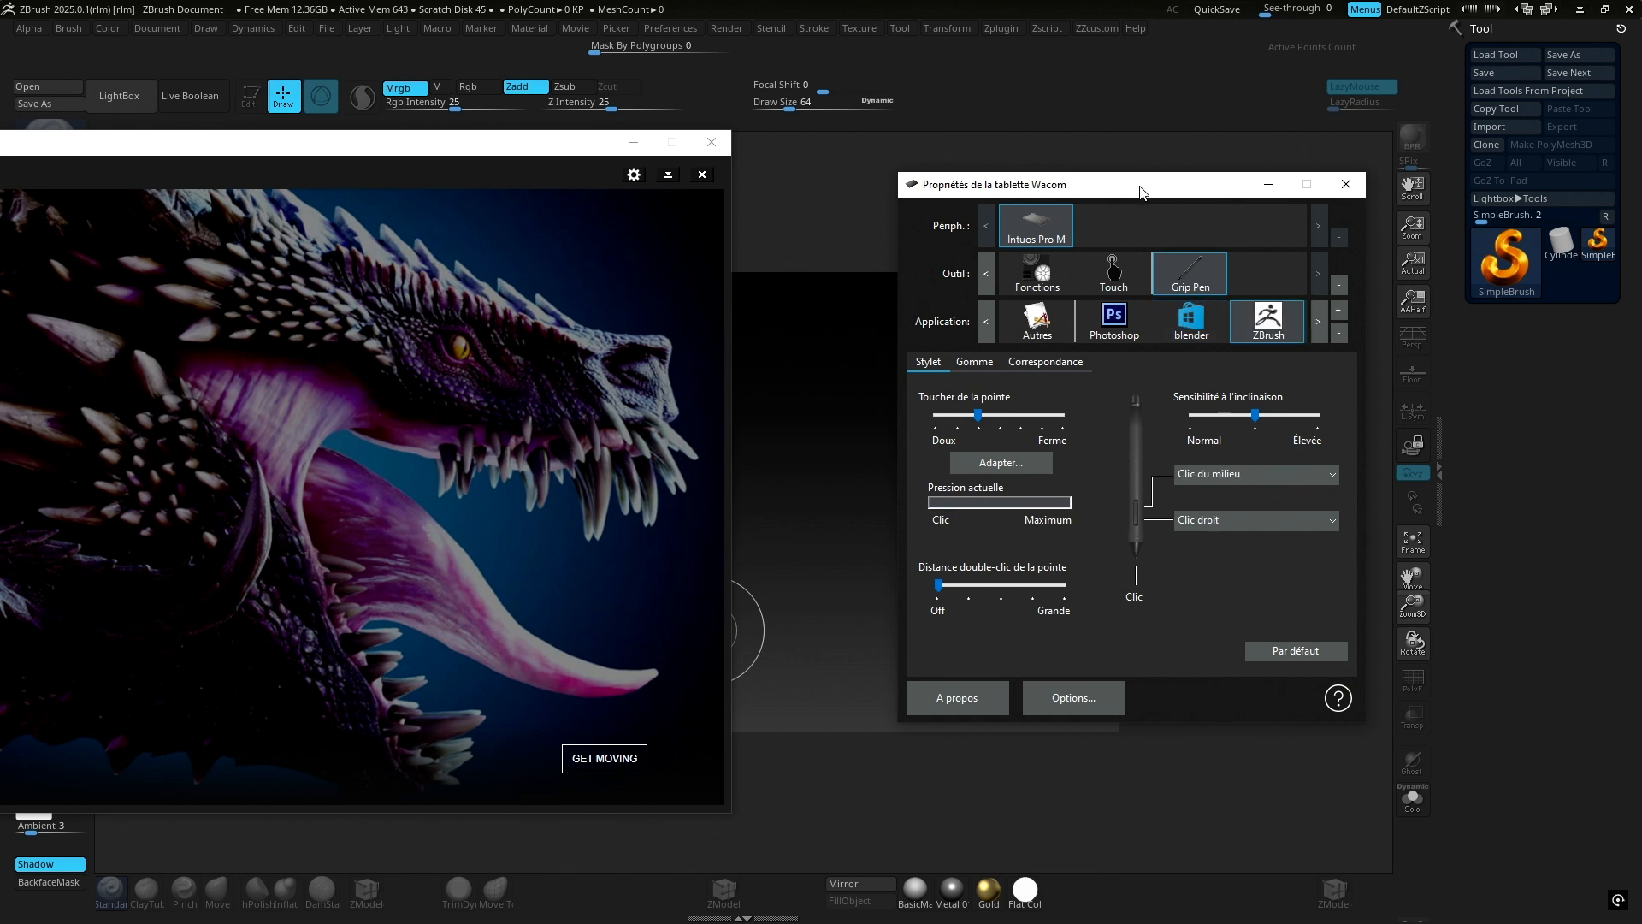
drag(1124, 189, 1641, 233)
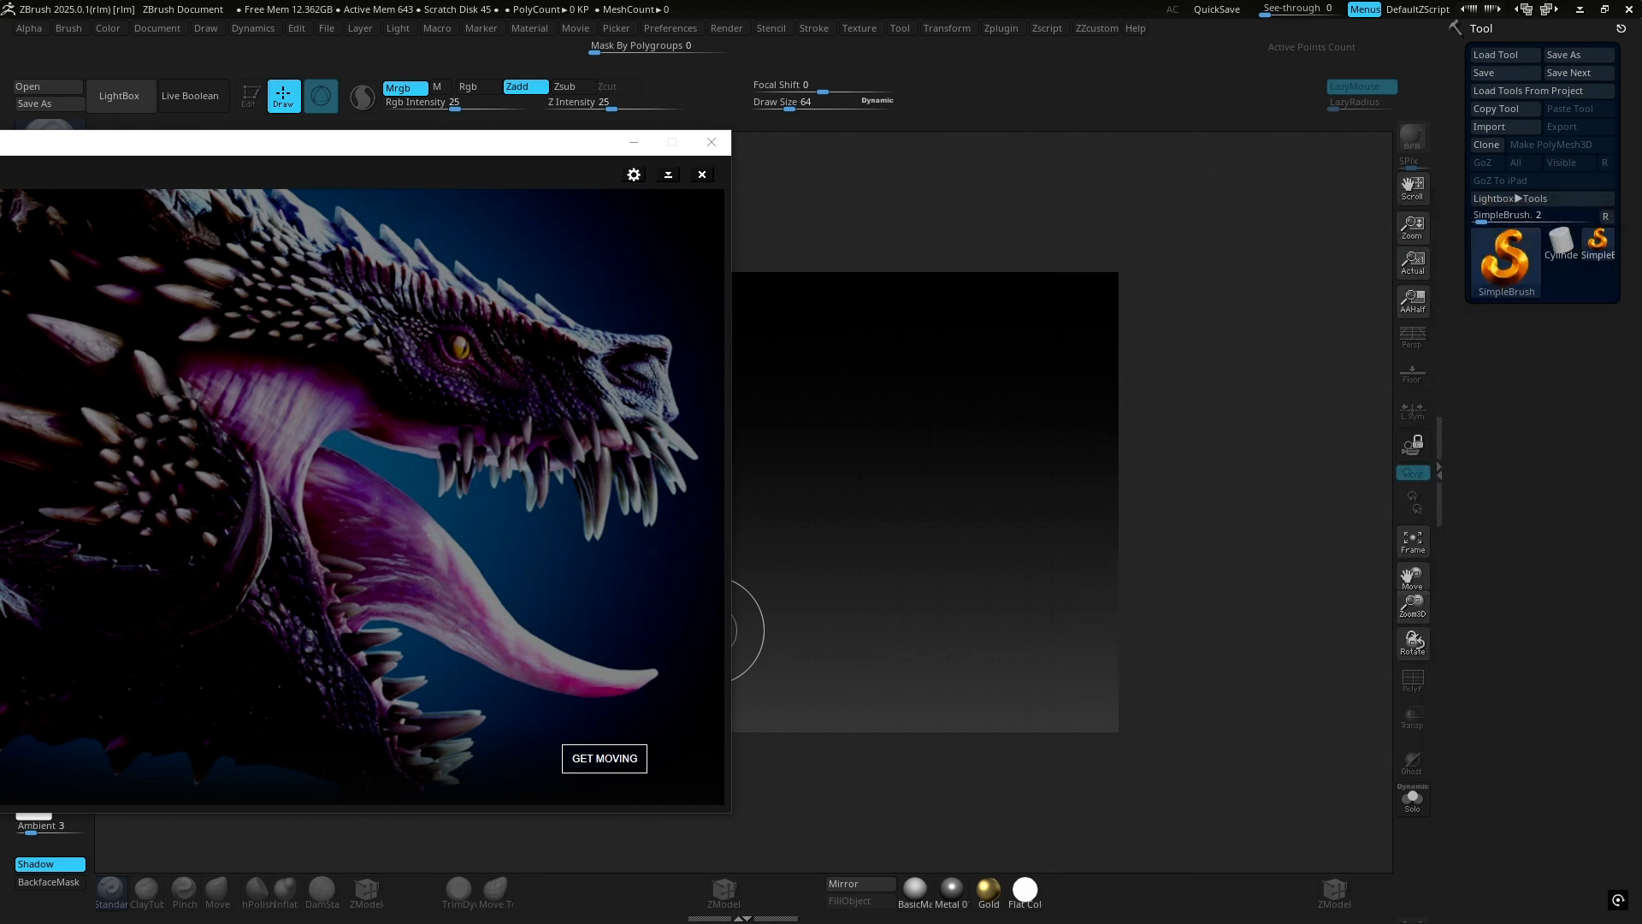
- Check the home page's display options and close the home page window
drag(447, 144, 1191, 137)
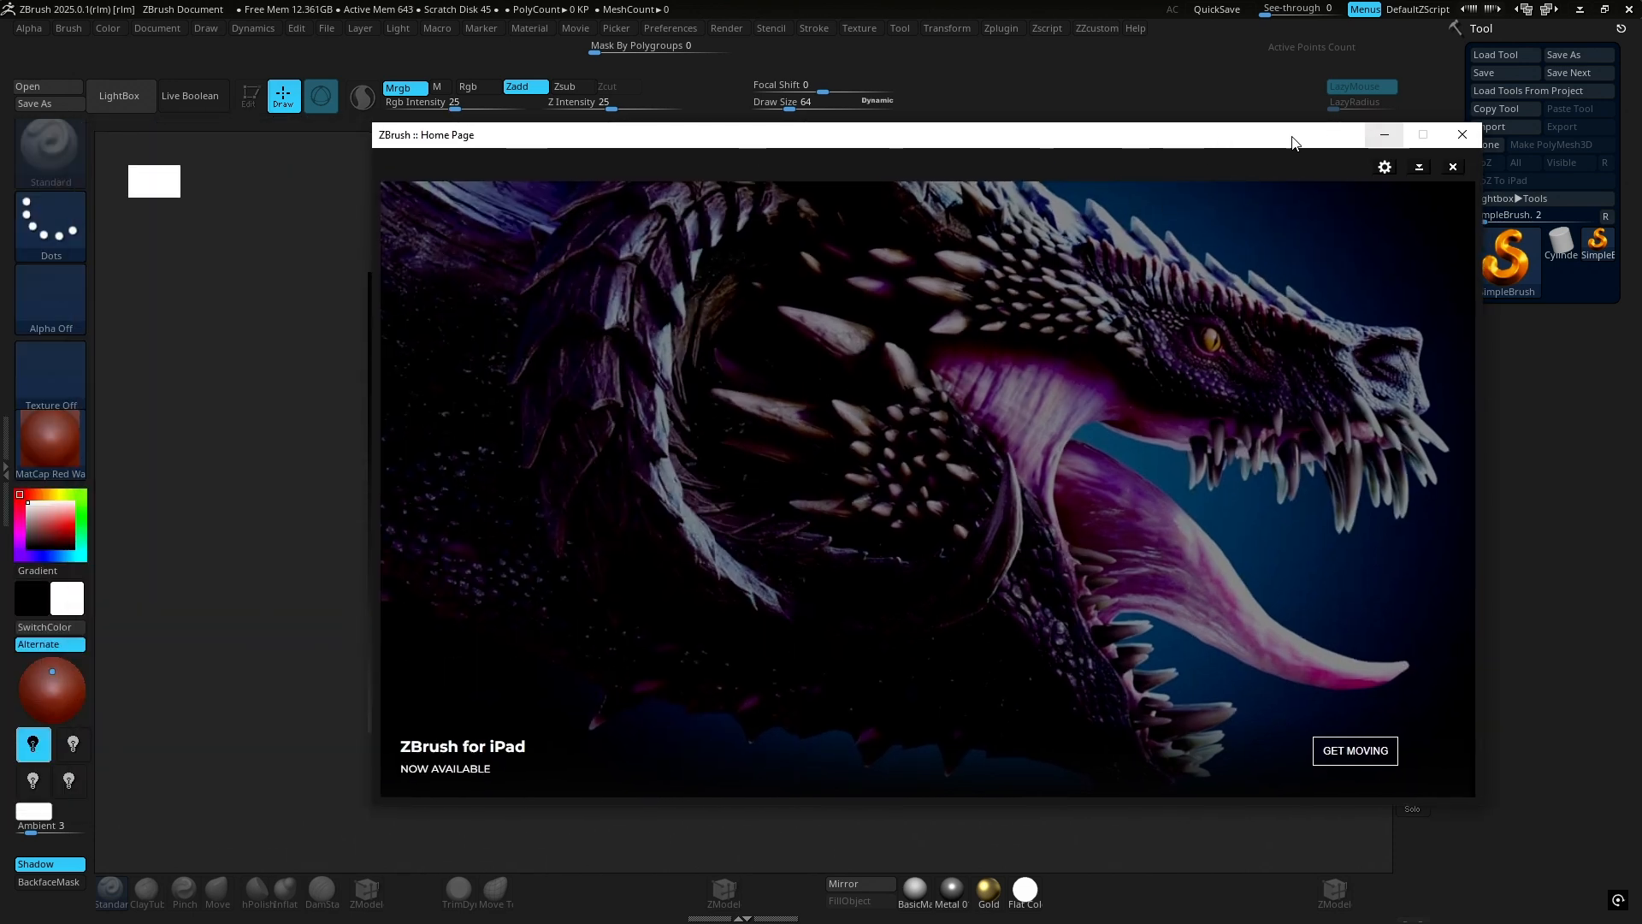
click(1385, 168)
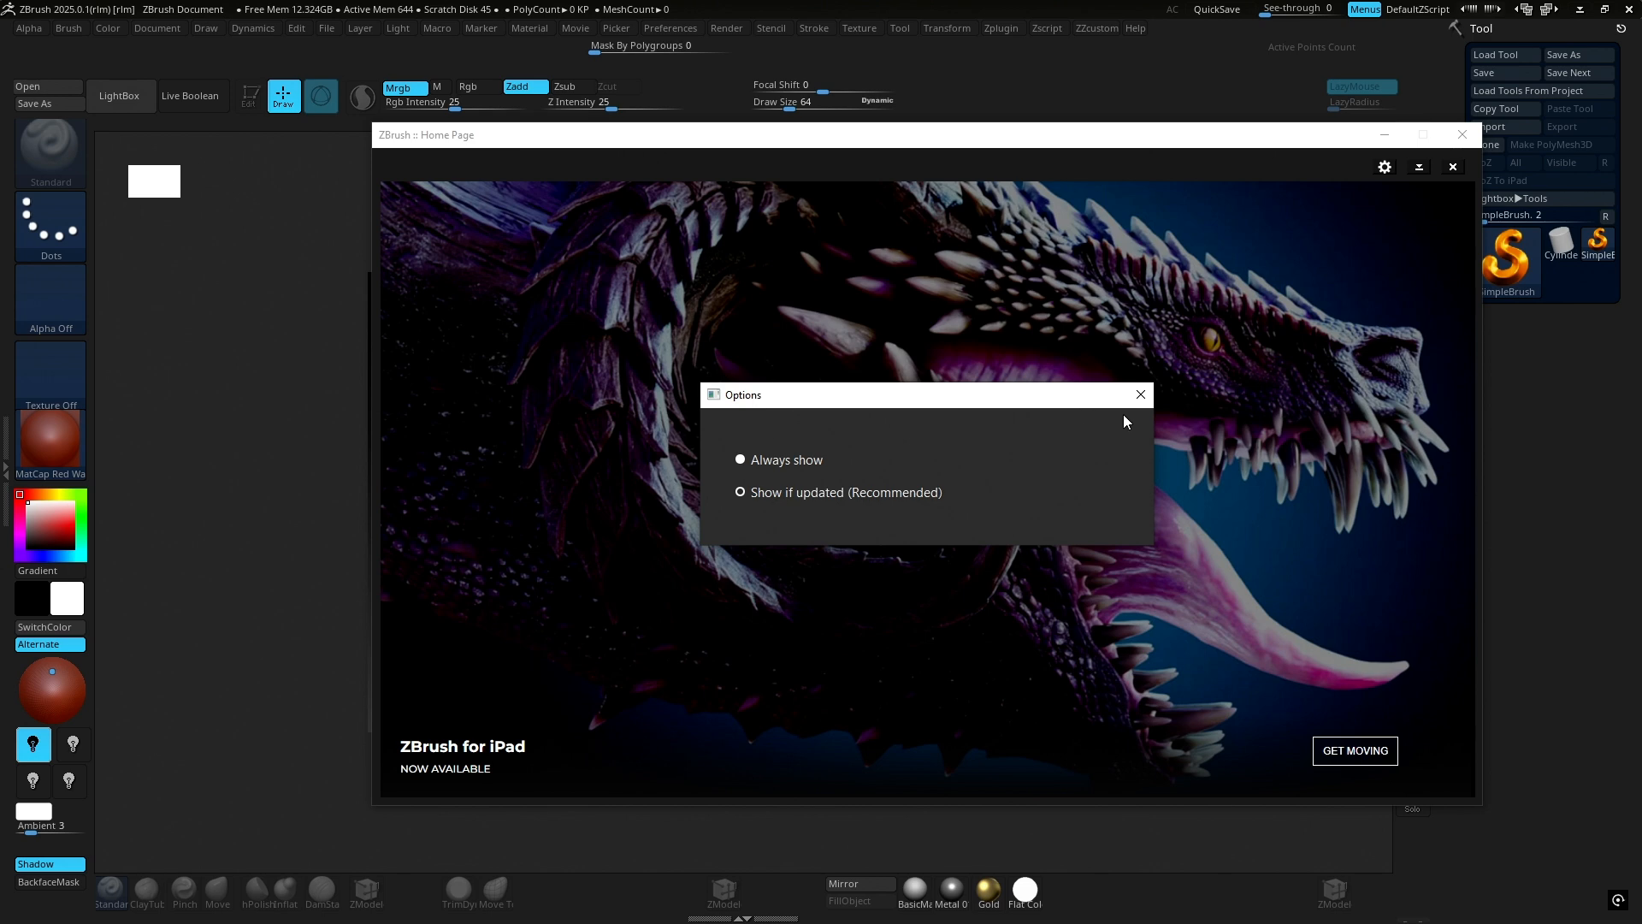
click(1140, 397)
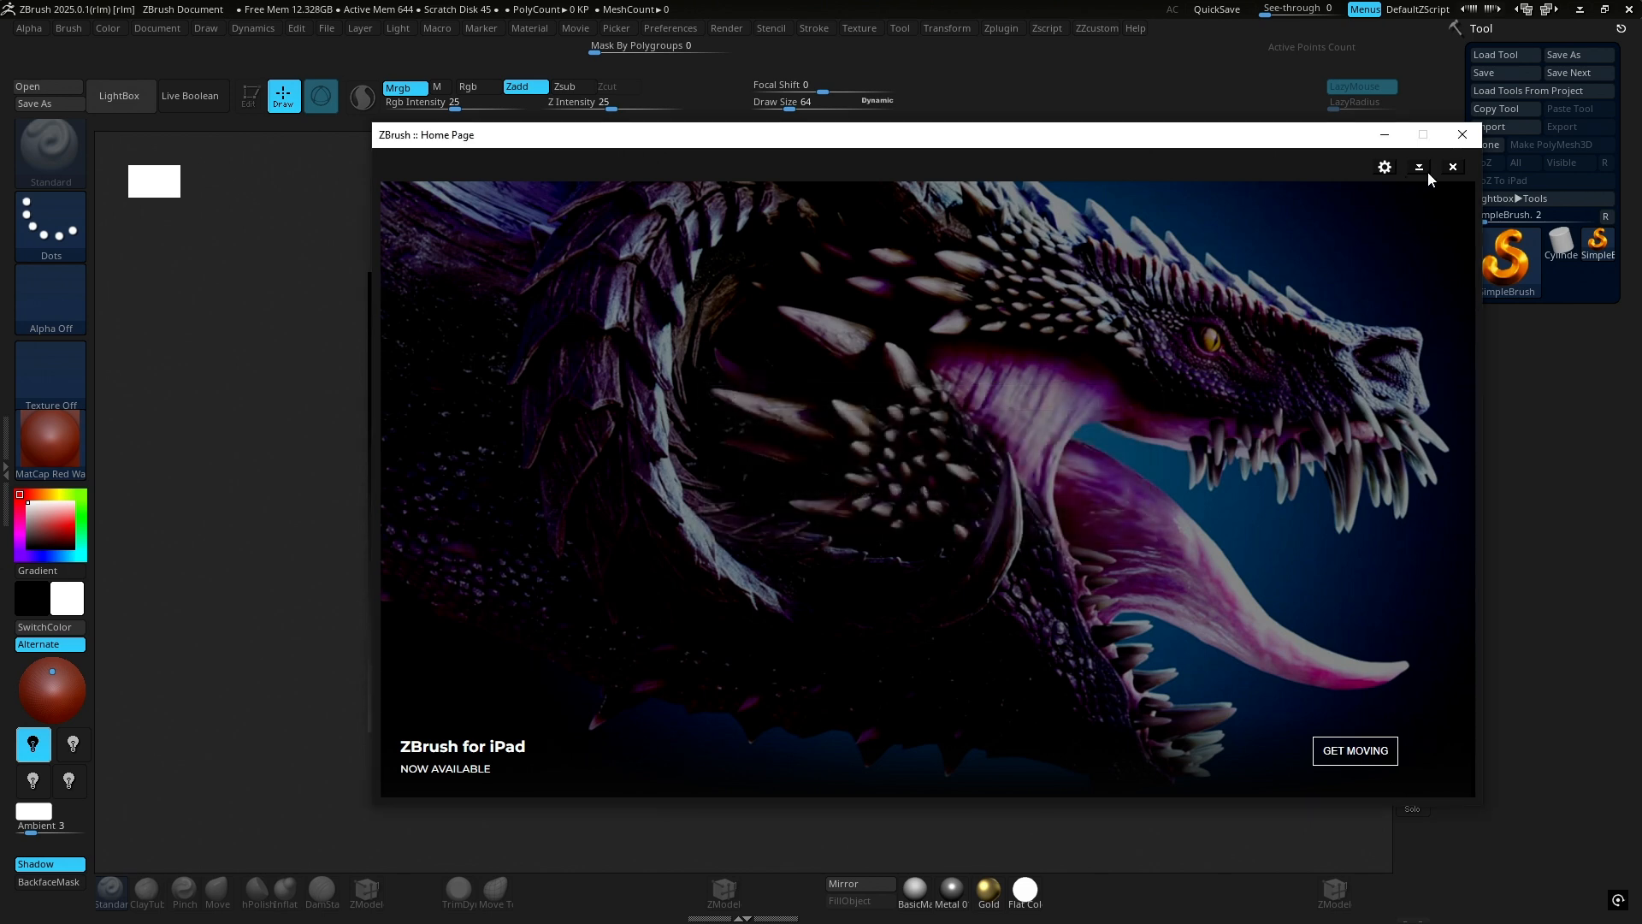
click(1462, 135)
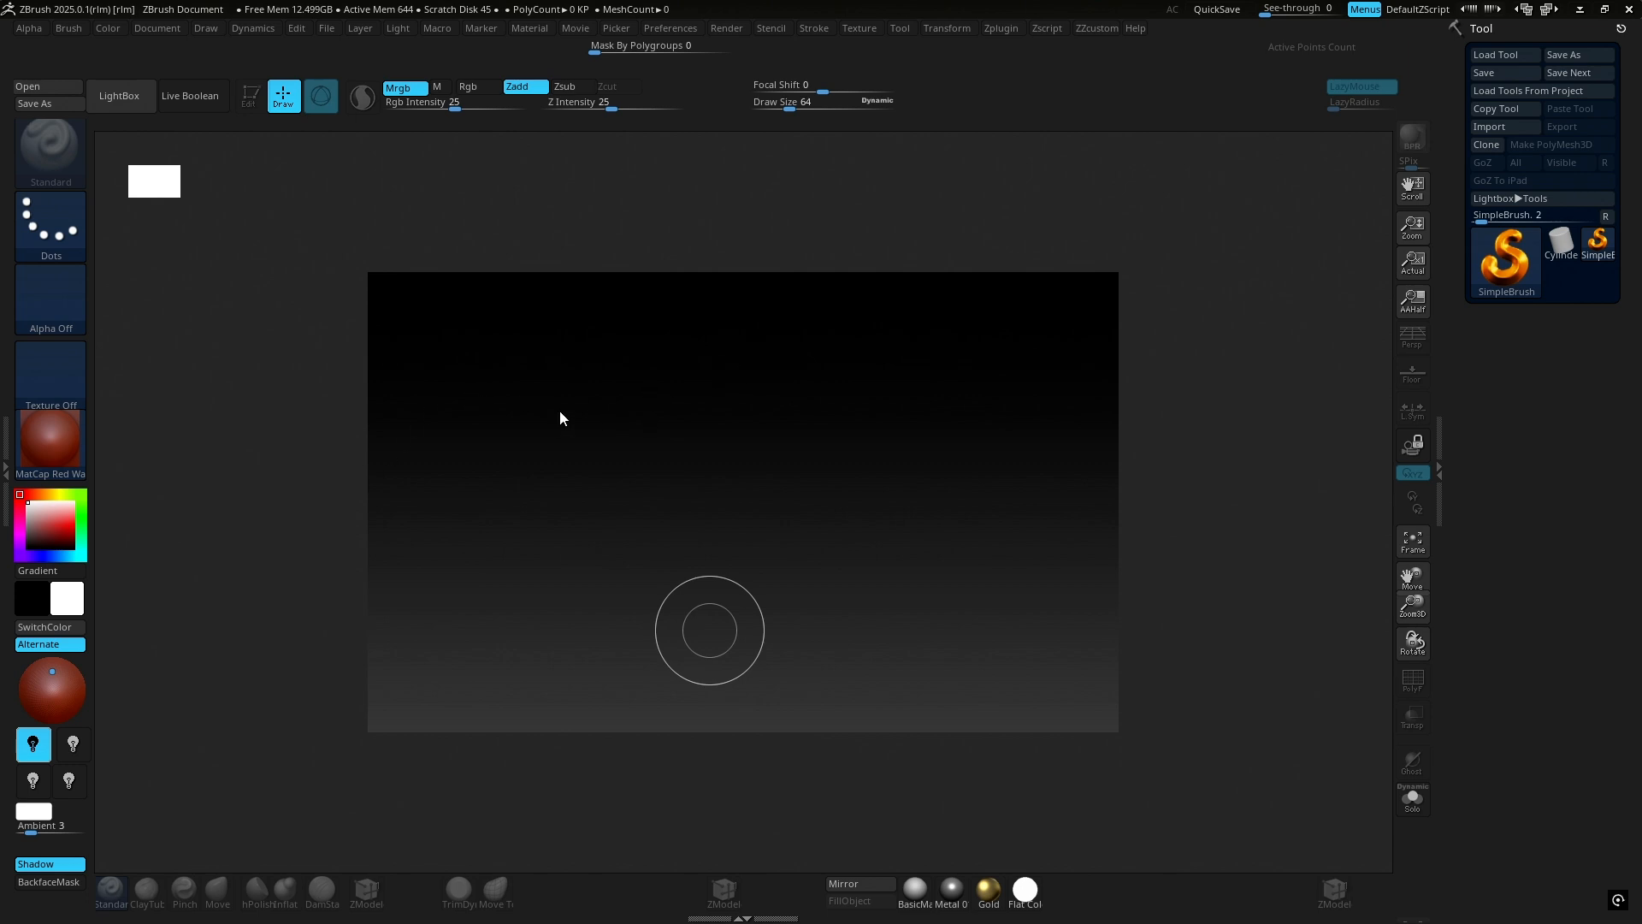
- Paint several test strokes across the canvas with the SimpleBrush tool, and clear the canvas
mouse_move(560, 412)
mouse_down()
mouse_move(701, 465)
mouse_move(710, 560)
mouse_up()
click(719, 318)
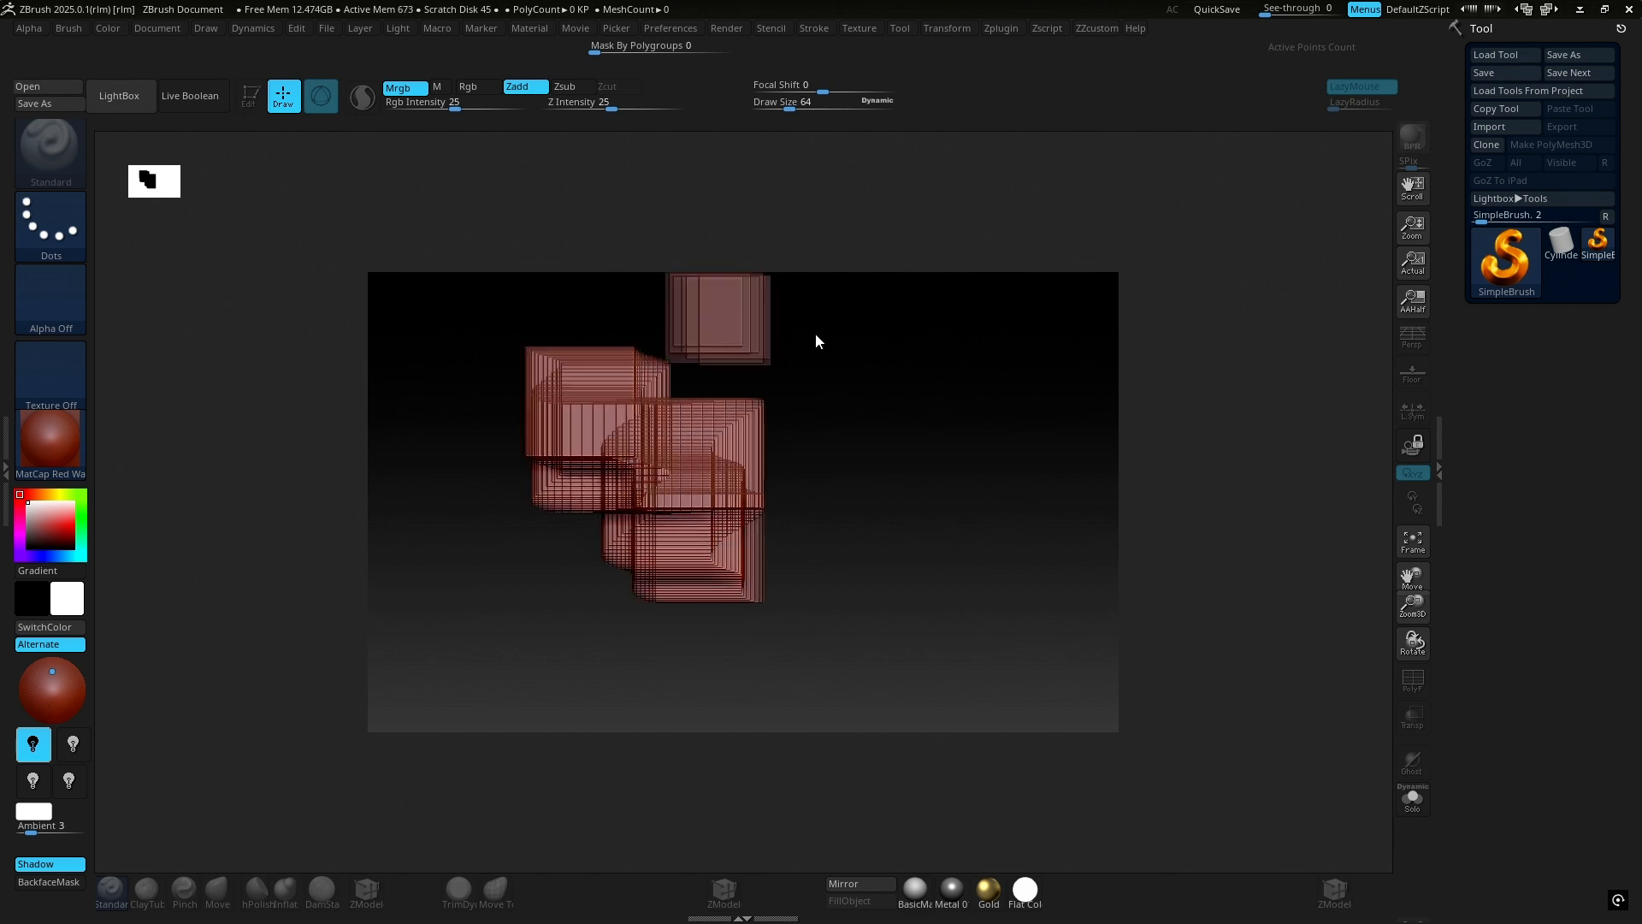
mouse_move(815, 336)
mouse_down()
mouse_move(915, 535)
mouse_move(895, 567)
mouse_up()
drag(479, 603, 771, 639)
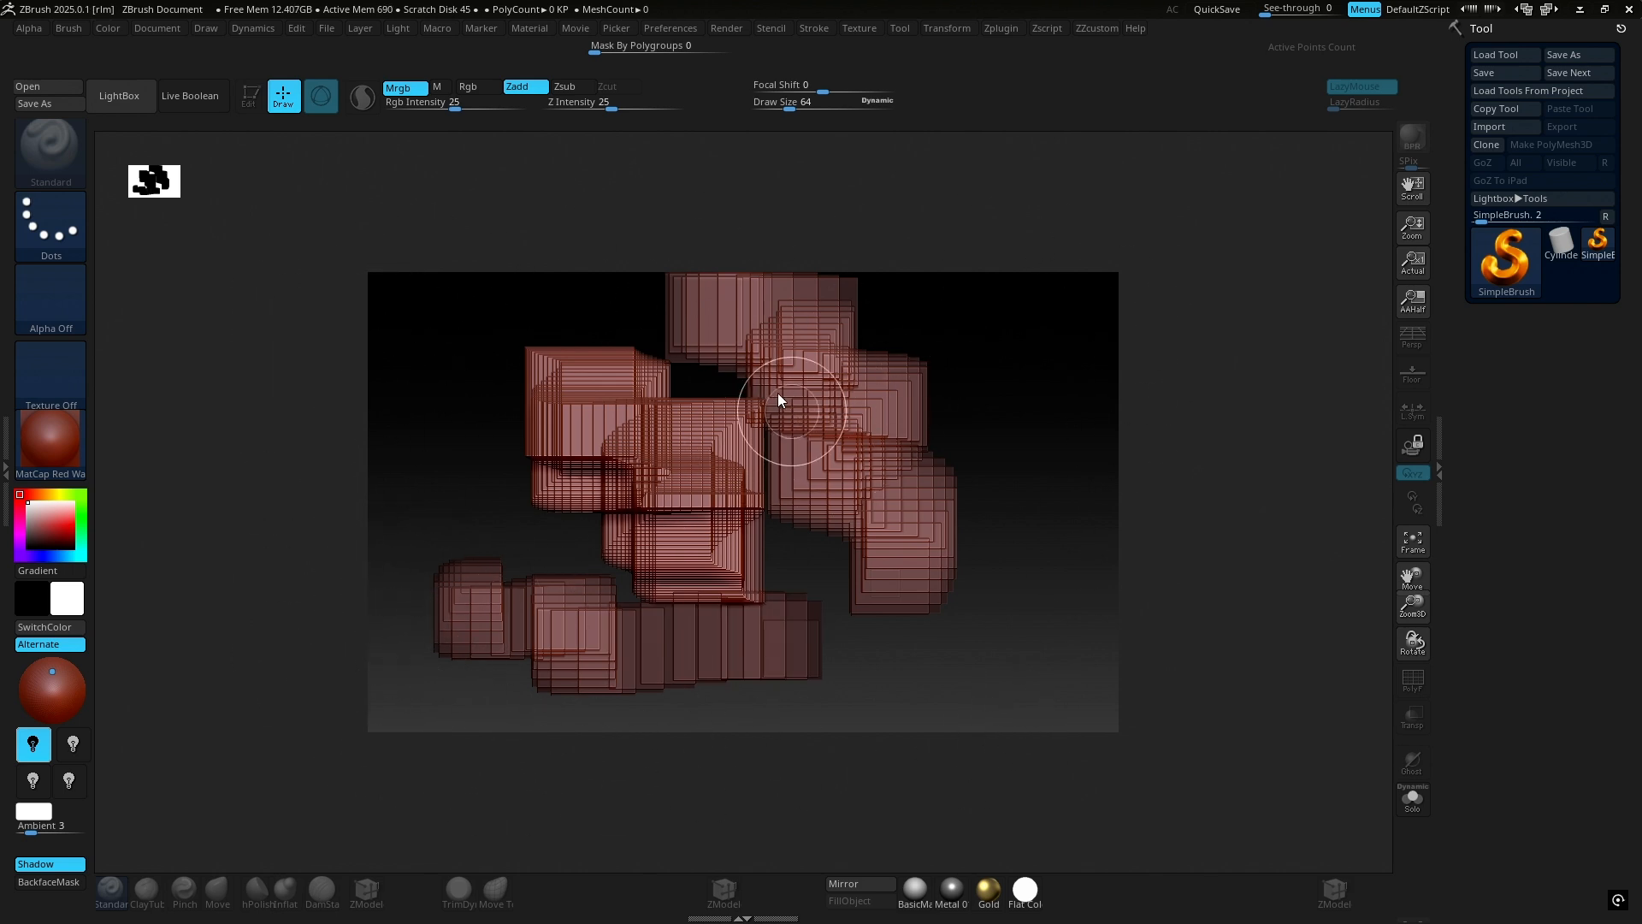
drag(454, 342, 509, 496)
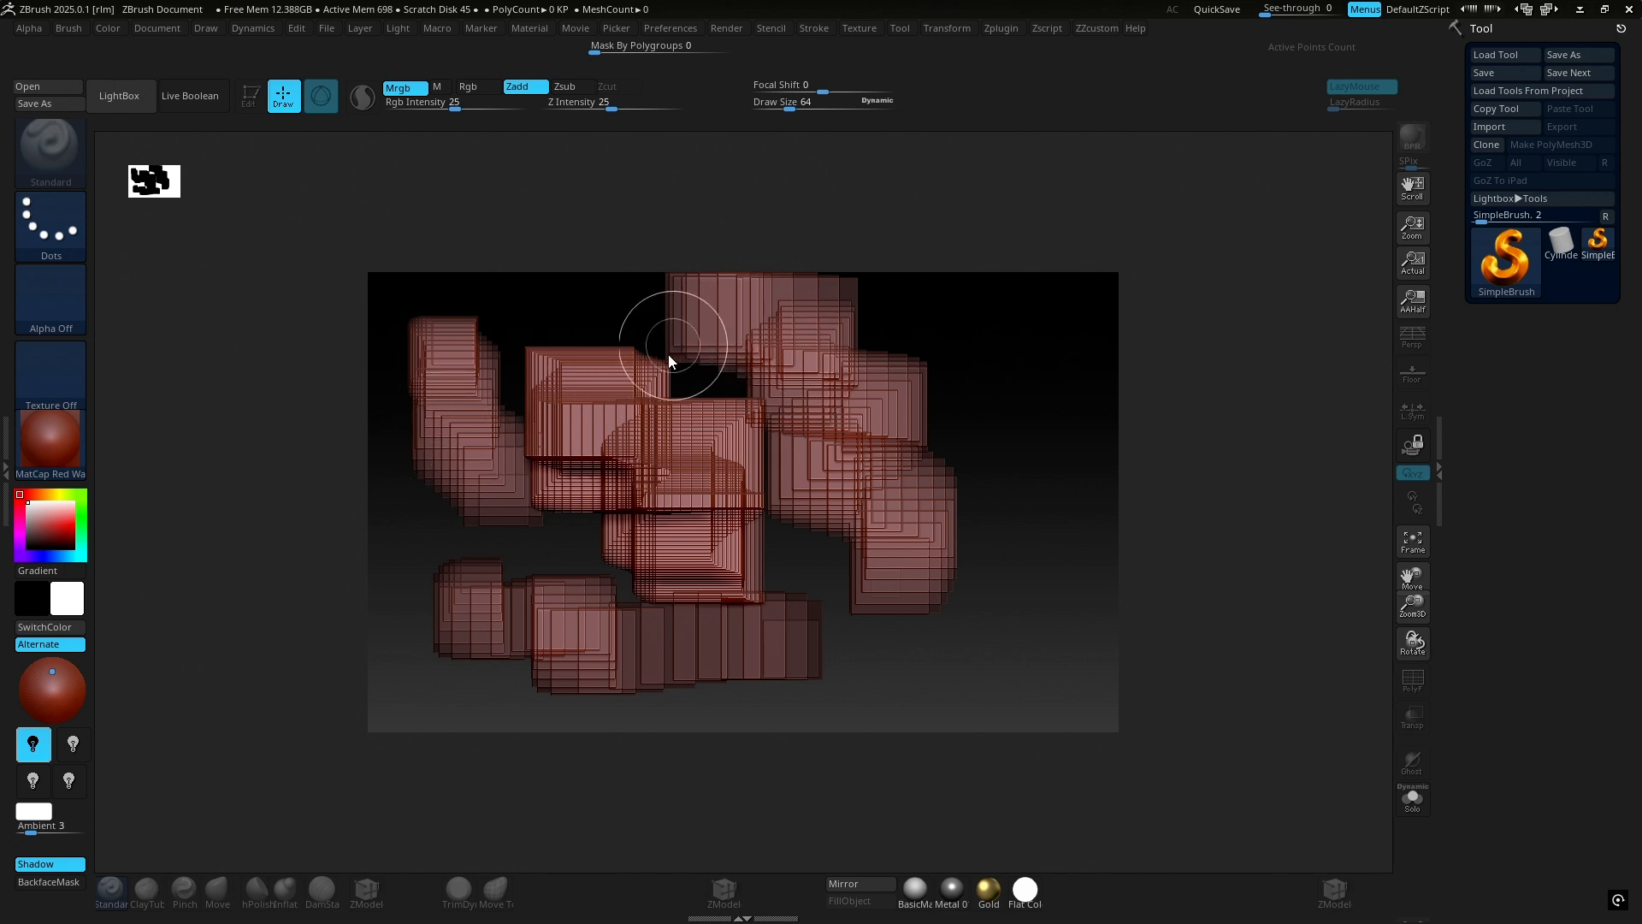
mouse_move(969, 346)
mouse_down()
mouse_move(979, 549)
mouse_move(1026, 539)
mouse_up()
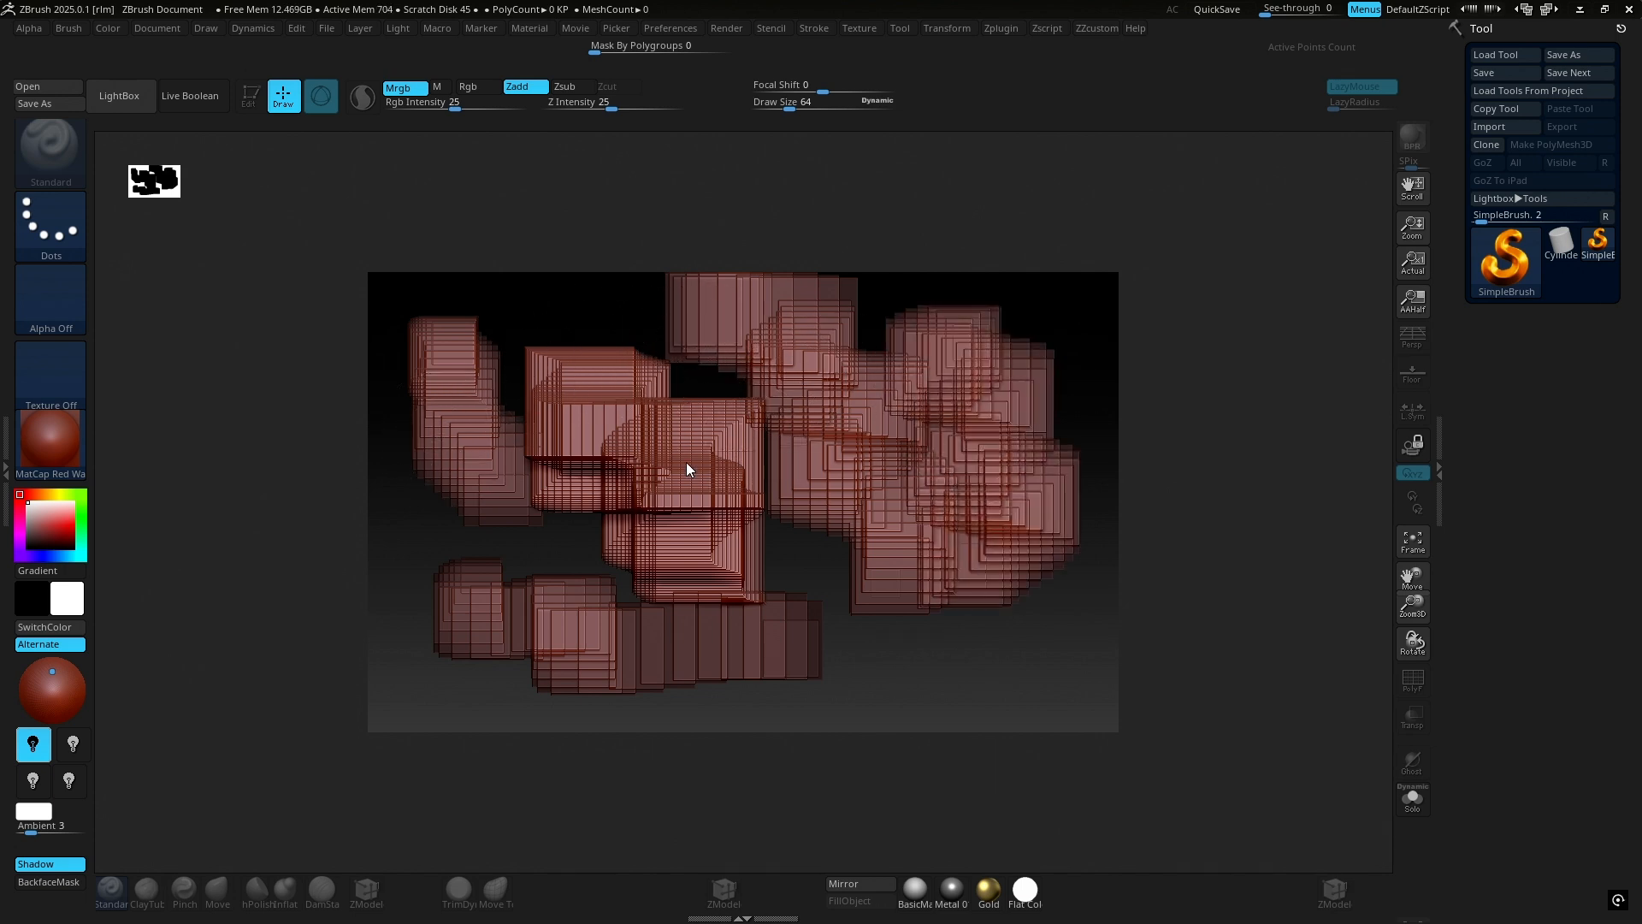
drag(767, 444, 655, 506)
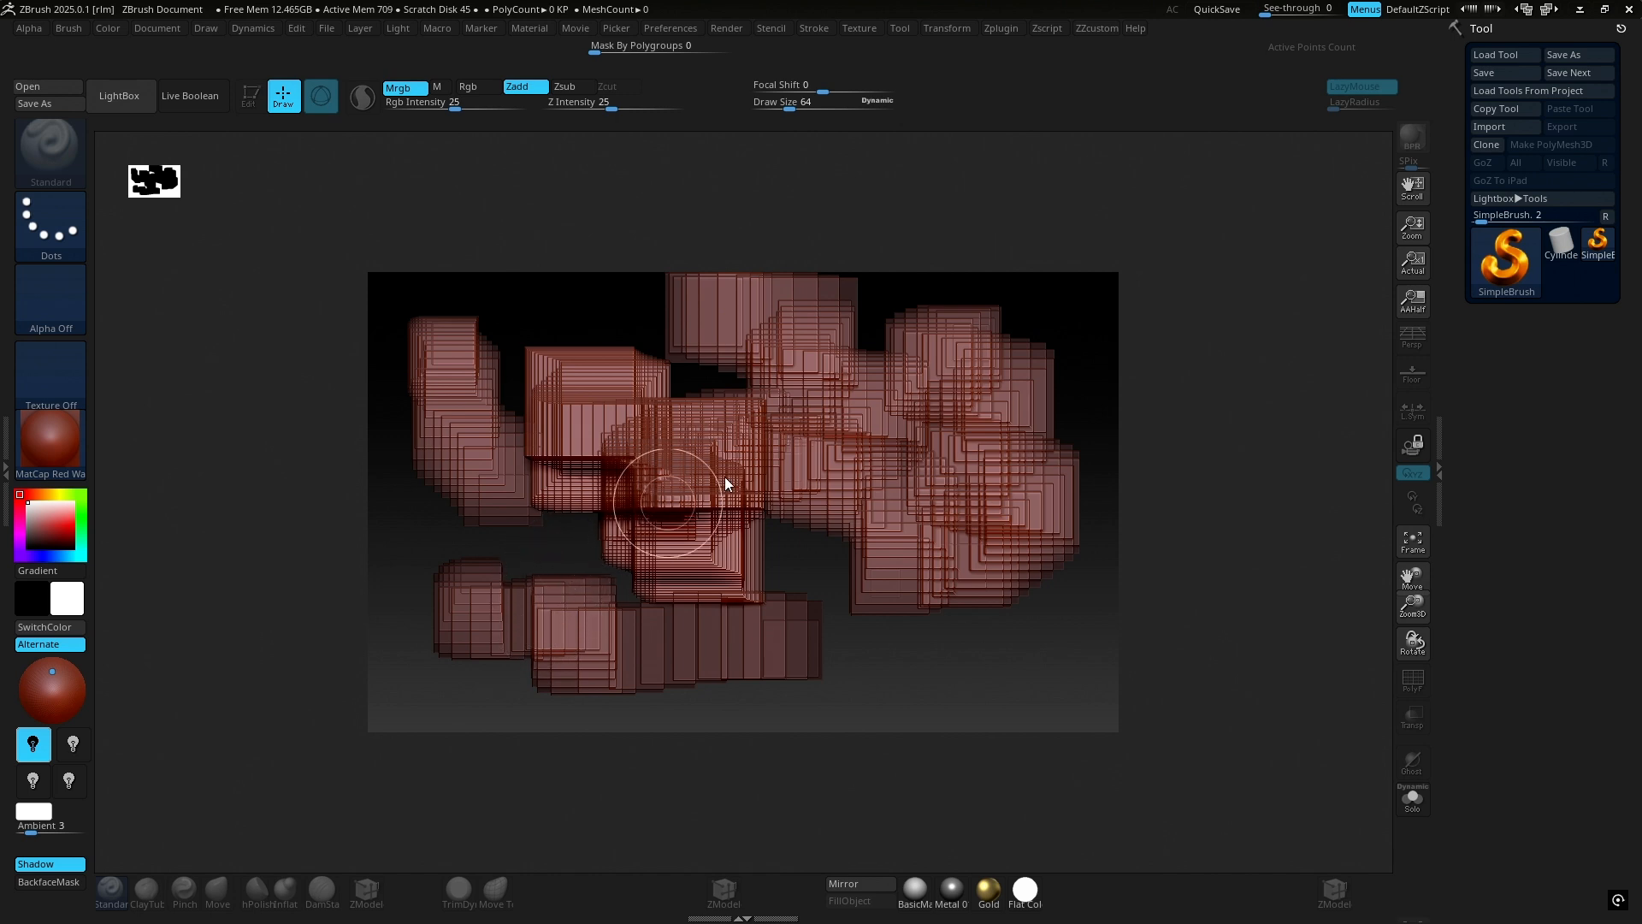
key(ctrl)
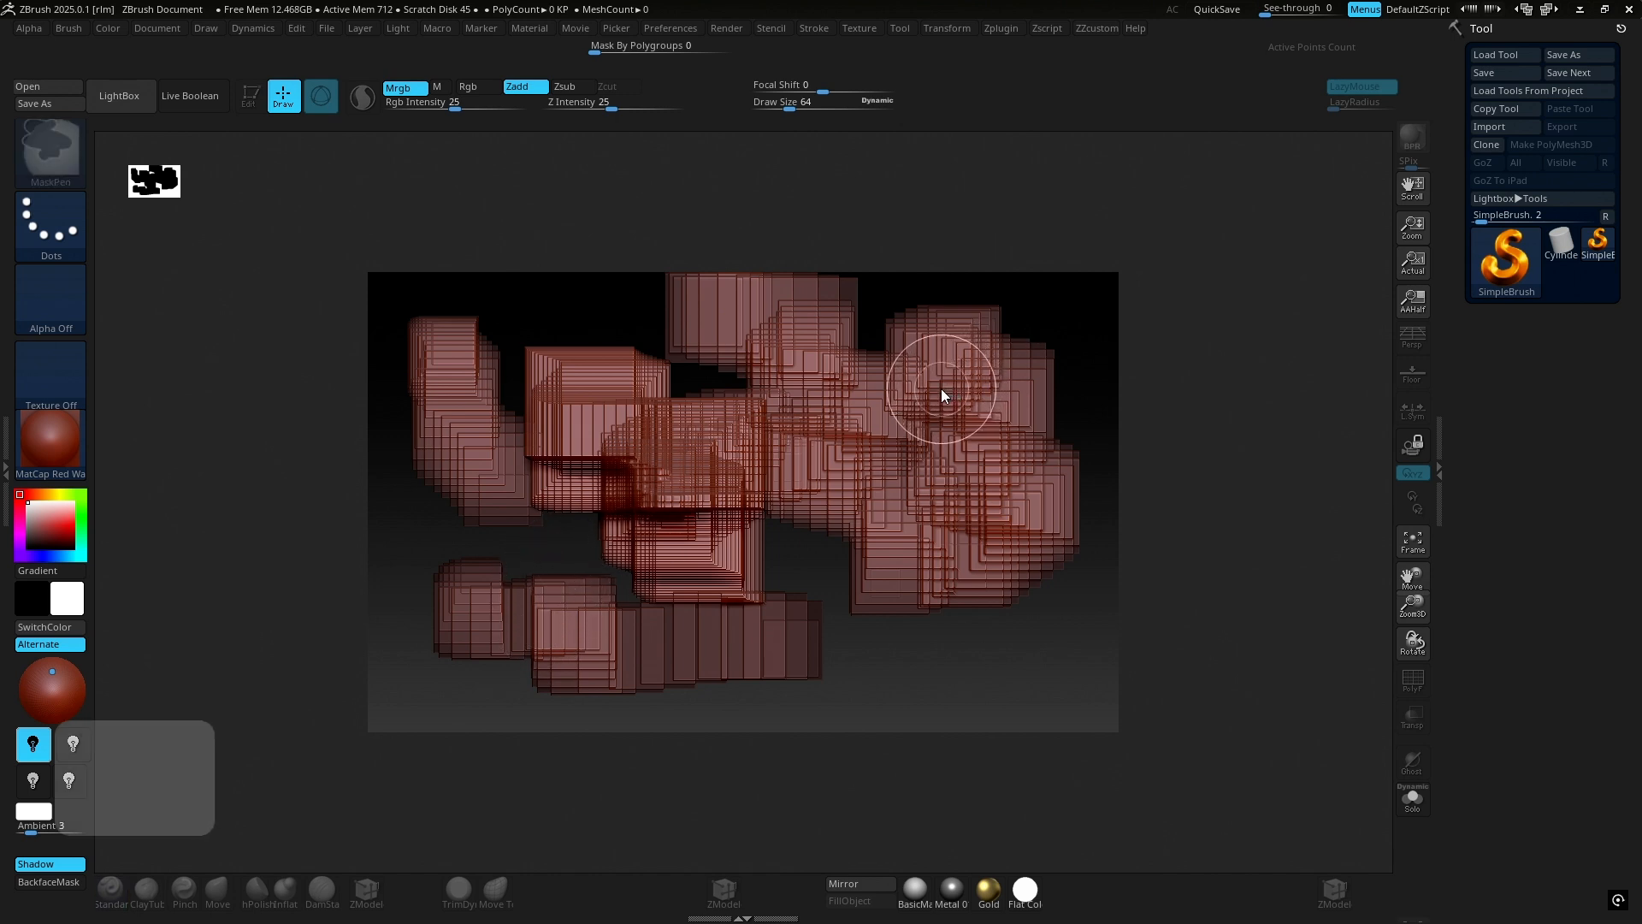
key(ctrl+n)
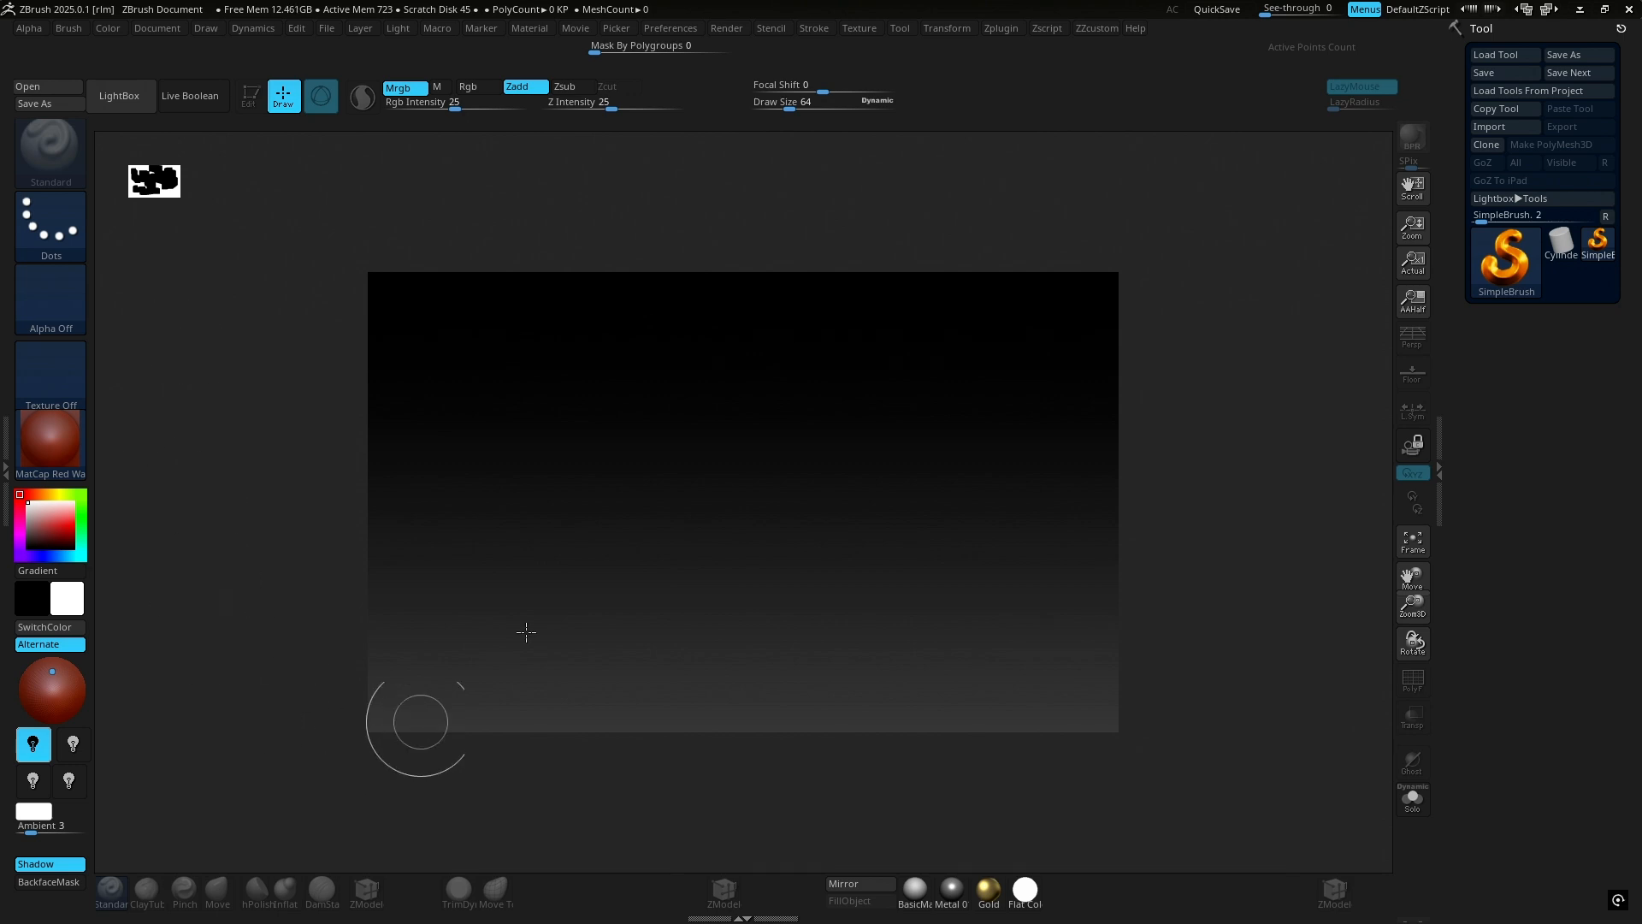
- Create a new document with WSize enabled, without saving the old one, and save it as the startup document
click(161, 28)
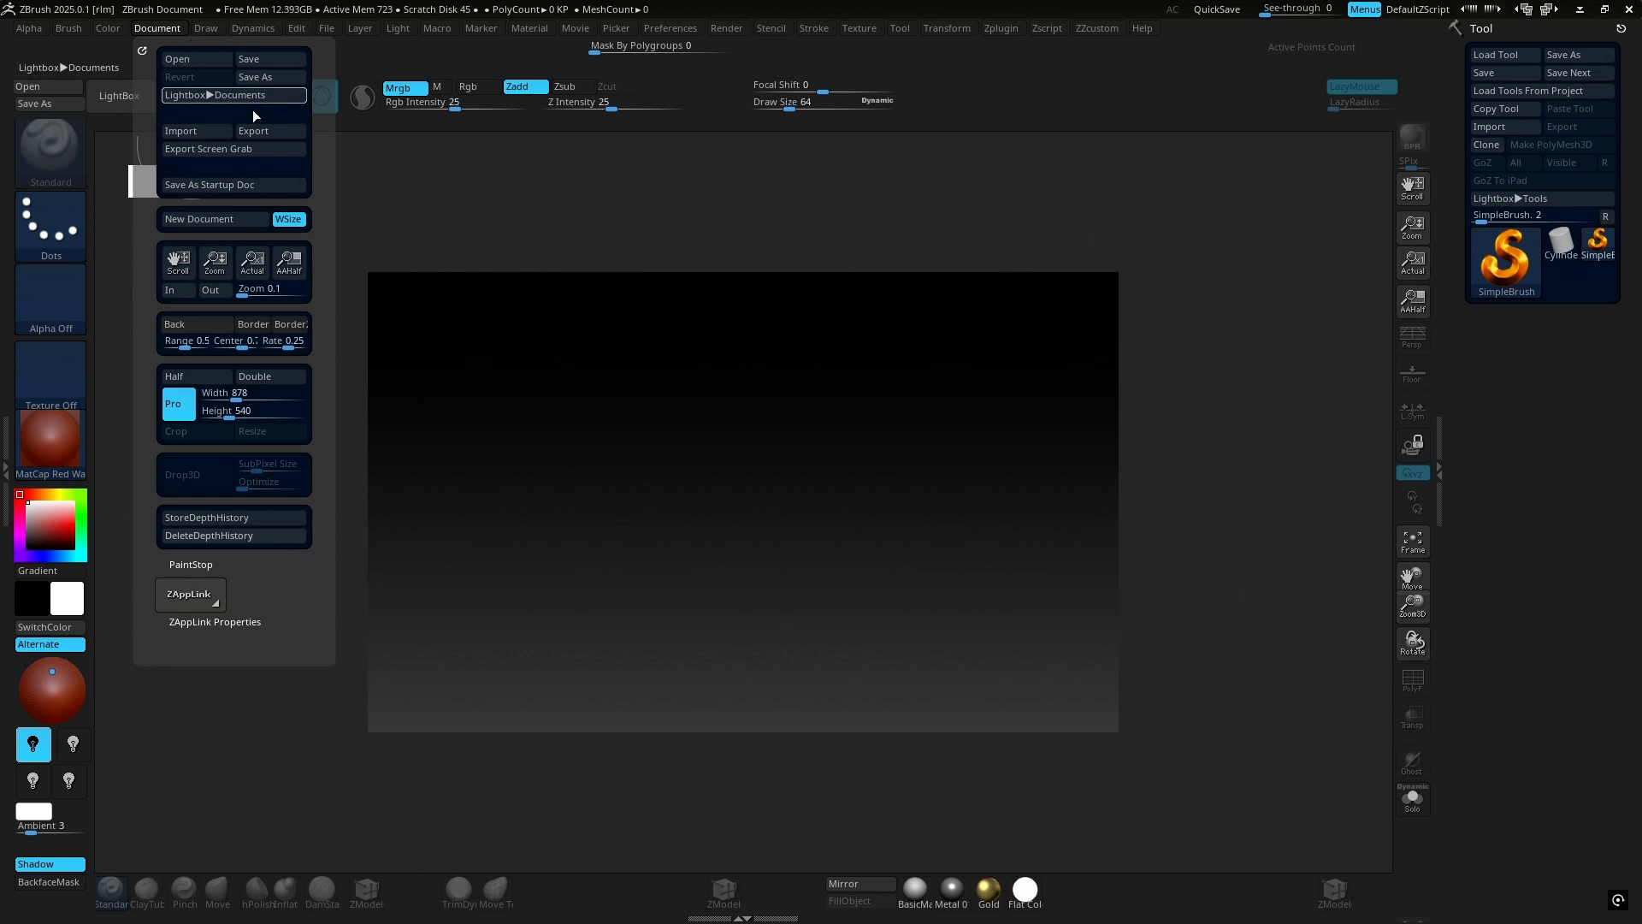
click(290, 220)
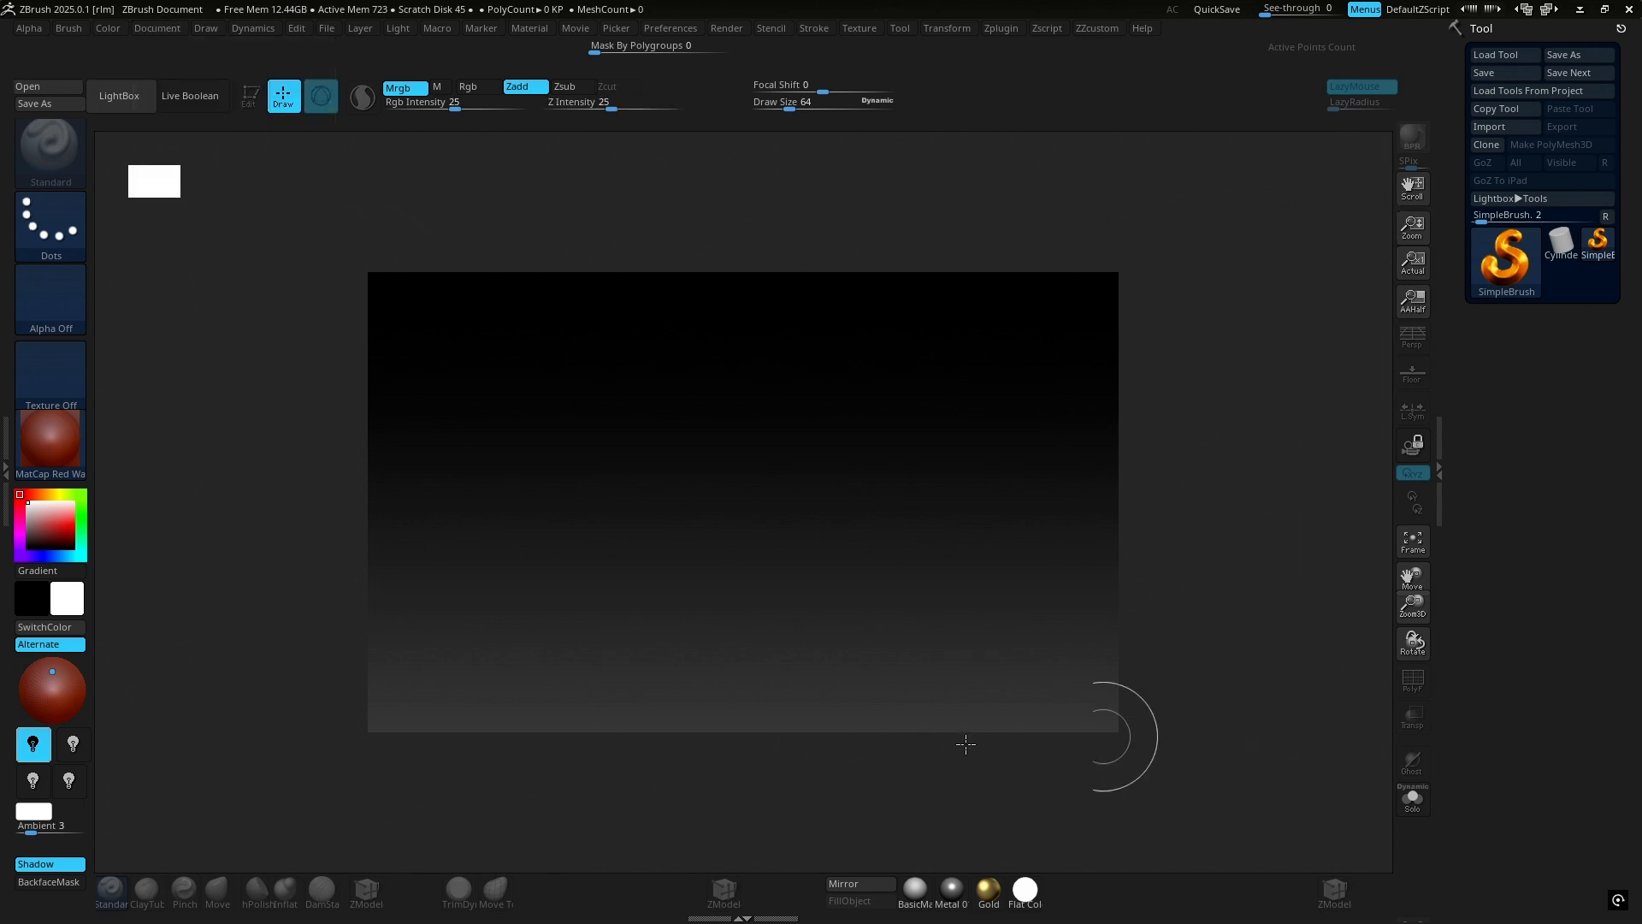
click(157, 28)
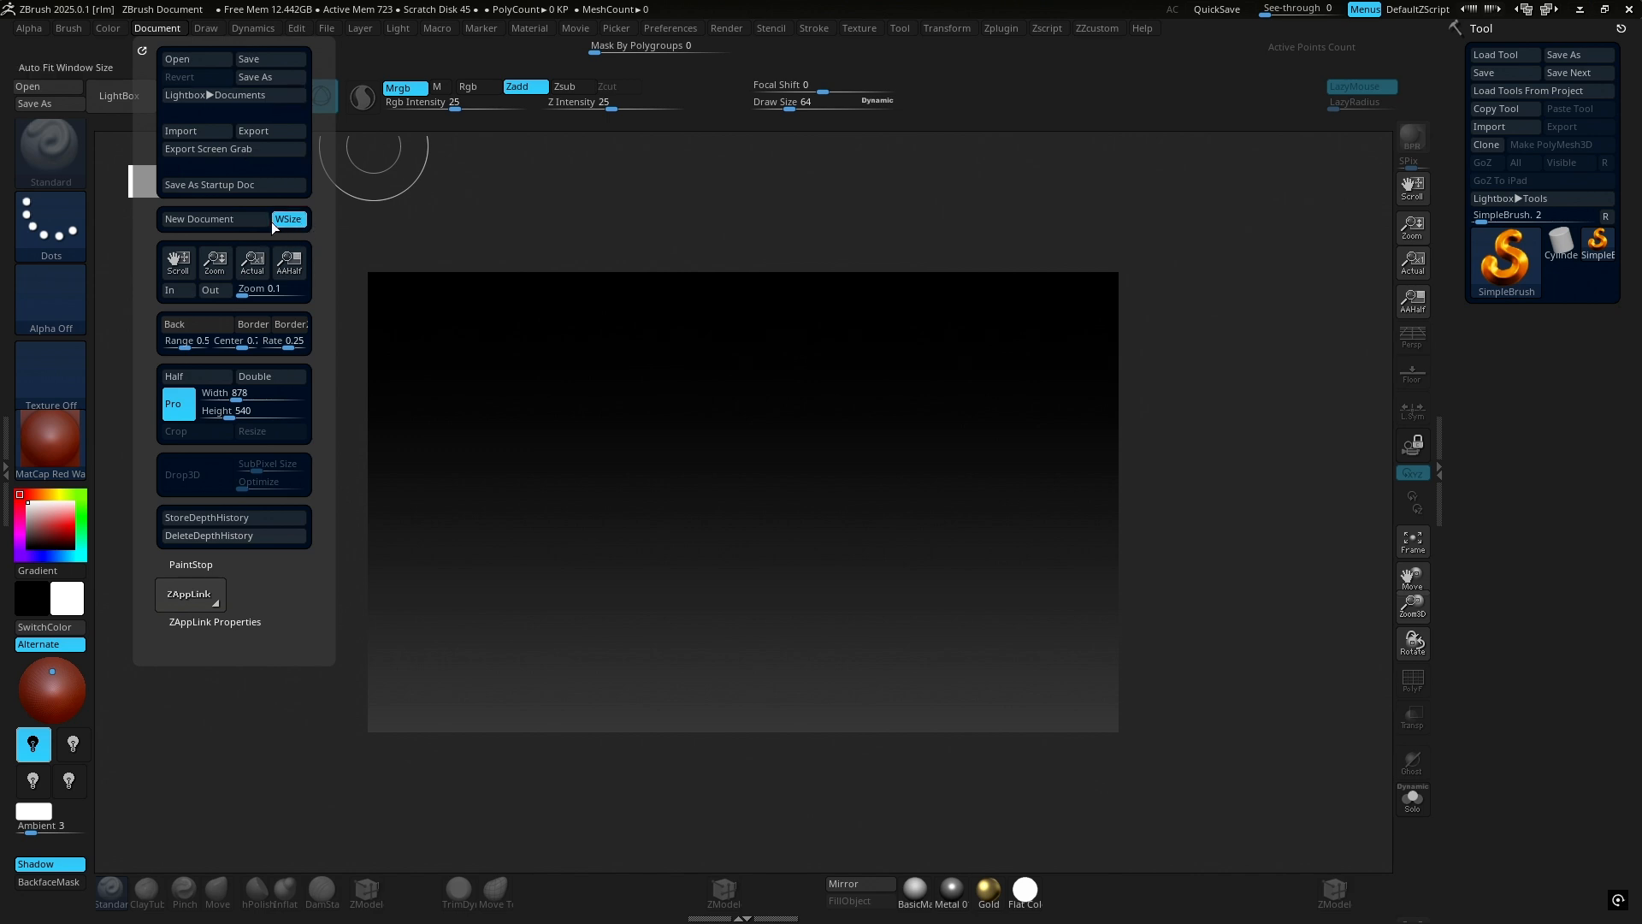
click(213, 220)
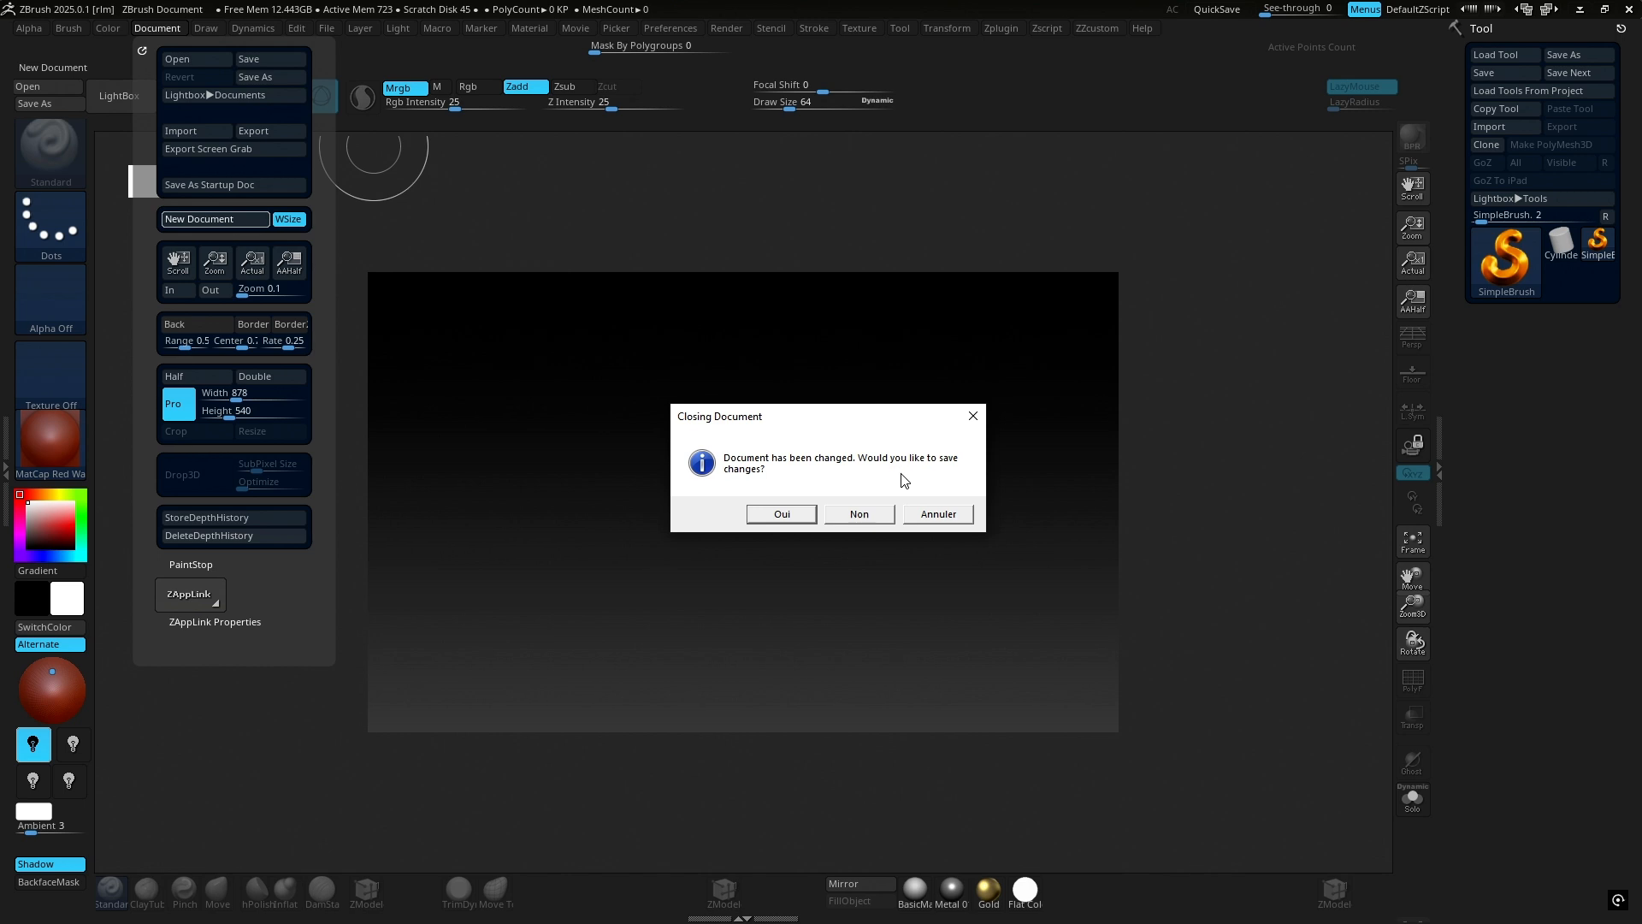
click(862, 515)
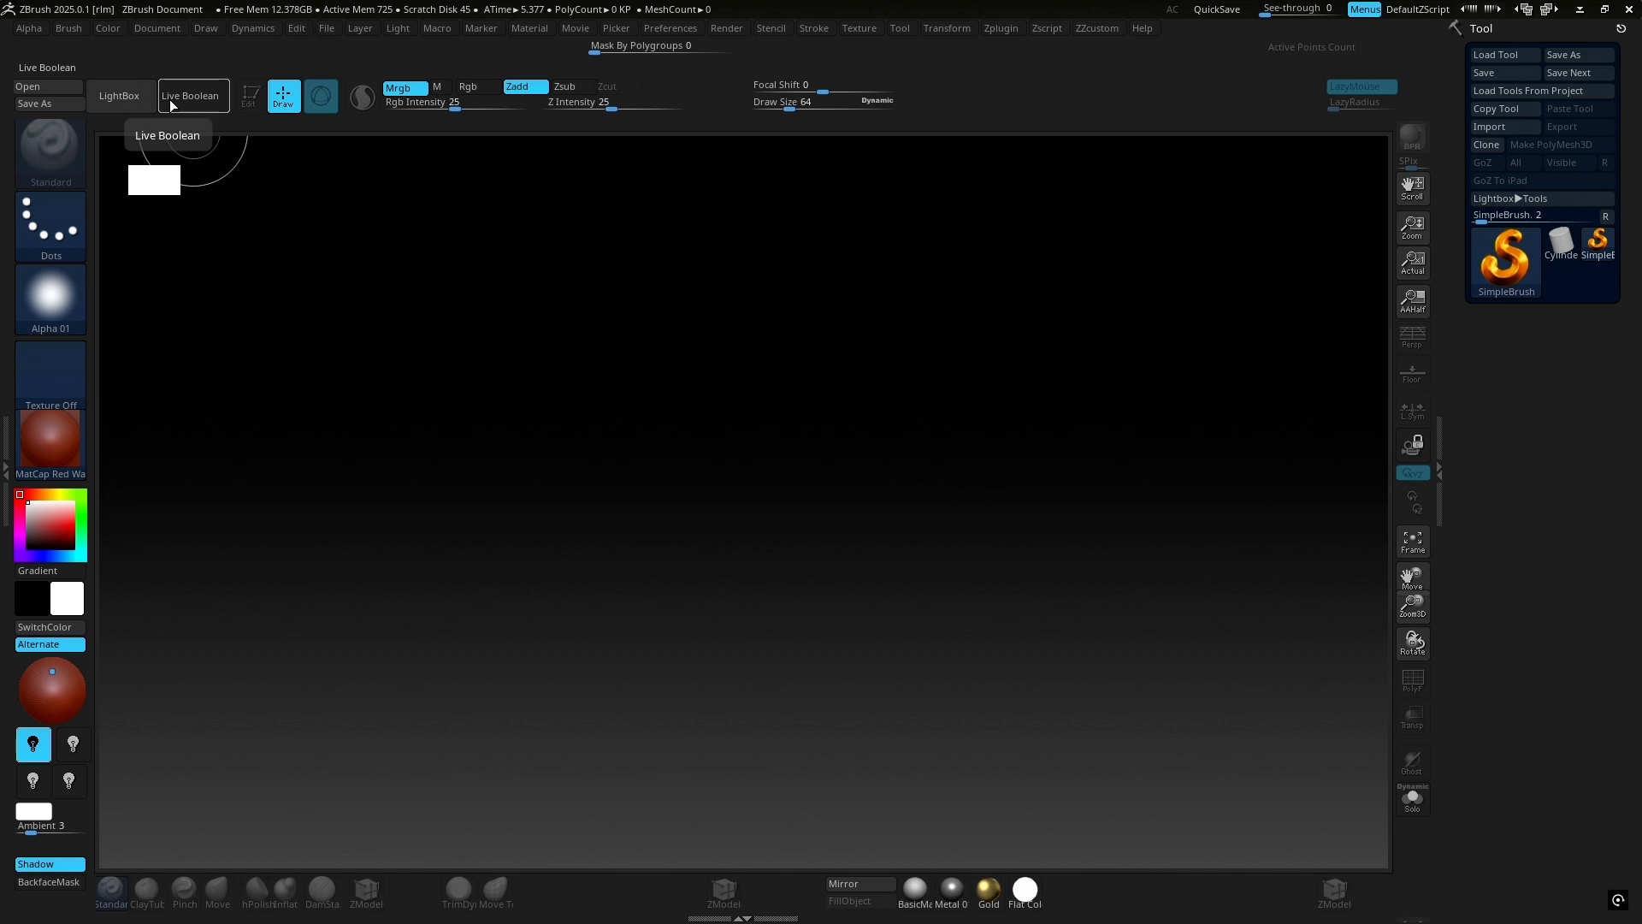
click(161, 29)
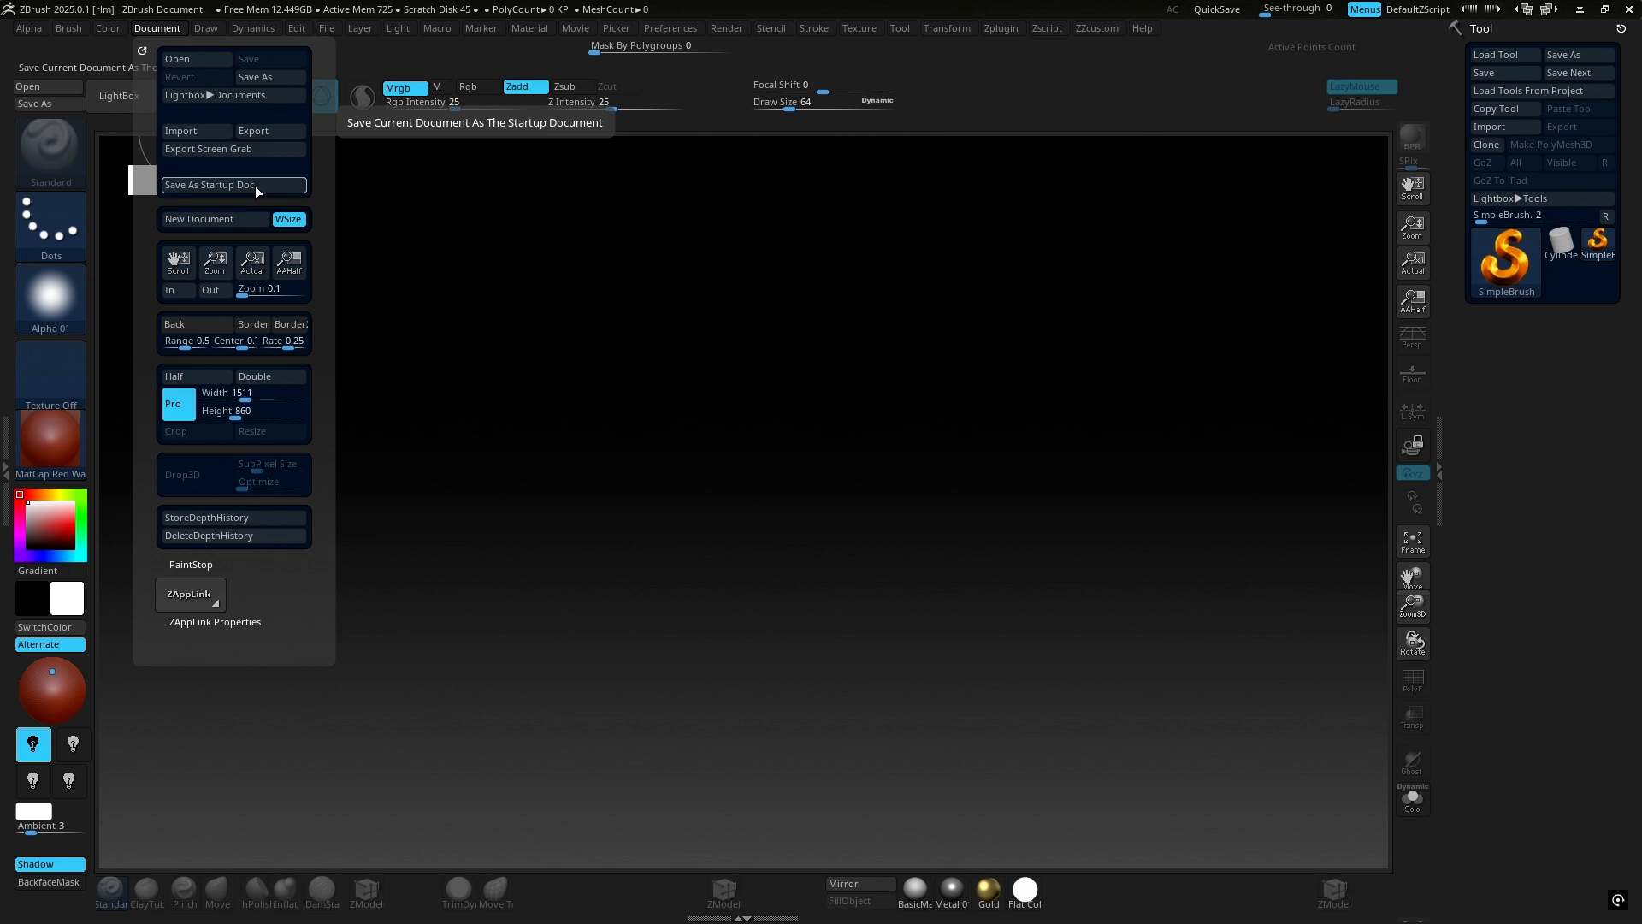
click(229, 185)
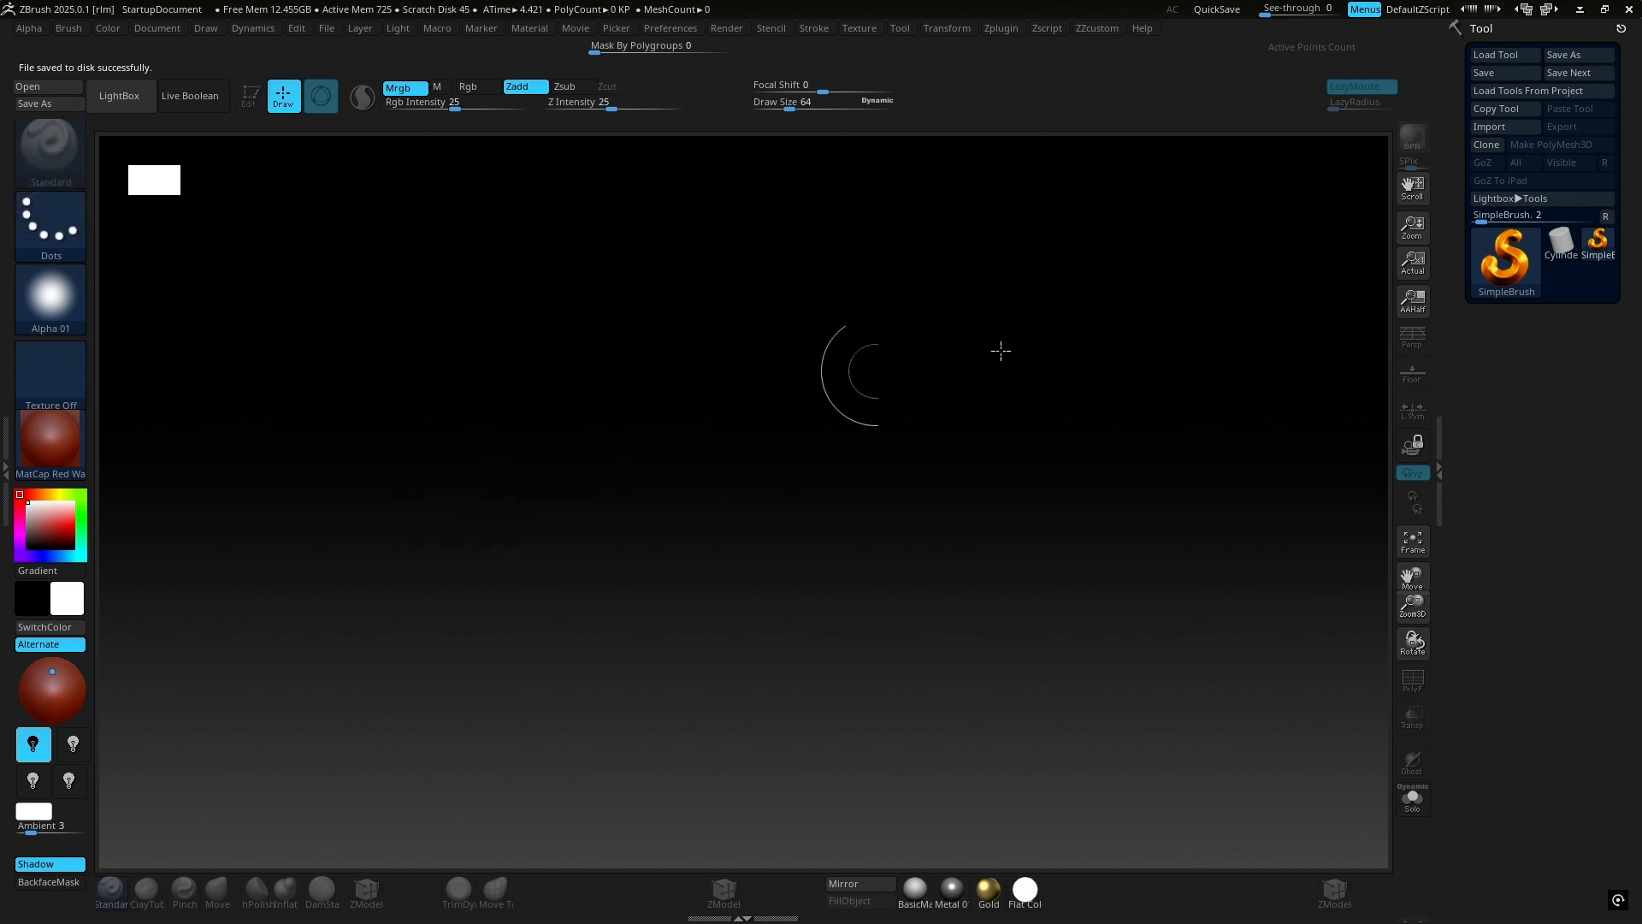
- Try a few SimpleBrush strokes on the resized document and clear them from the canvas
click(946, 337)
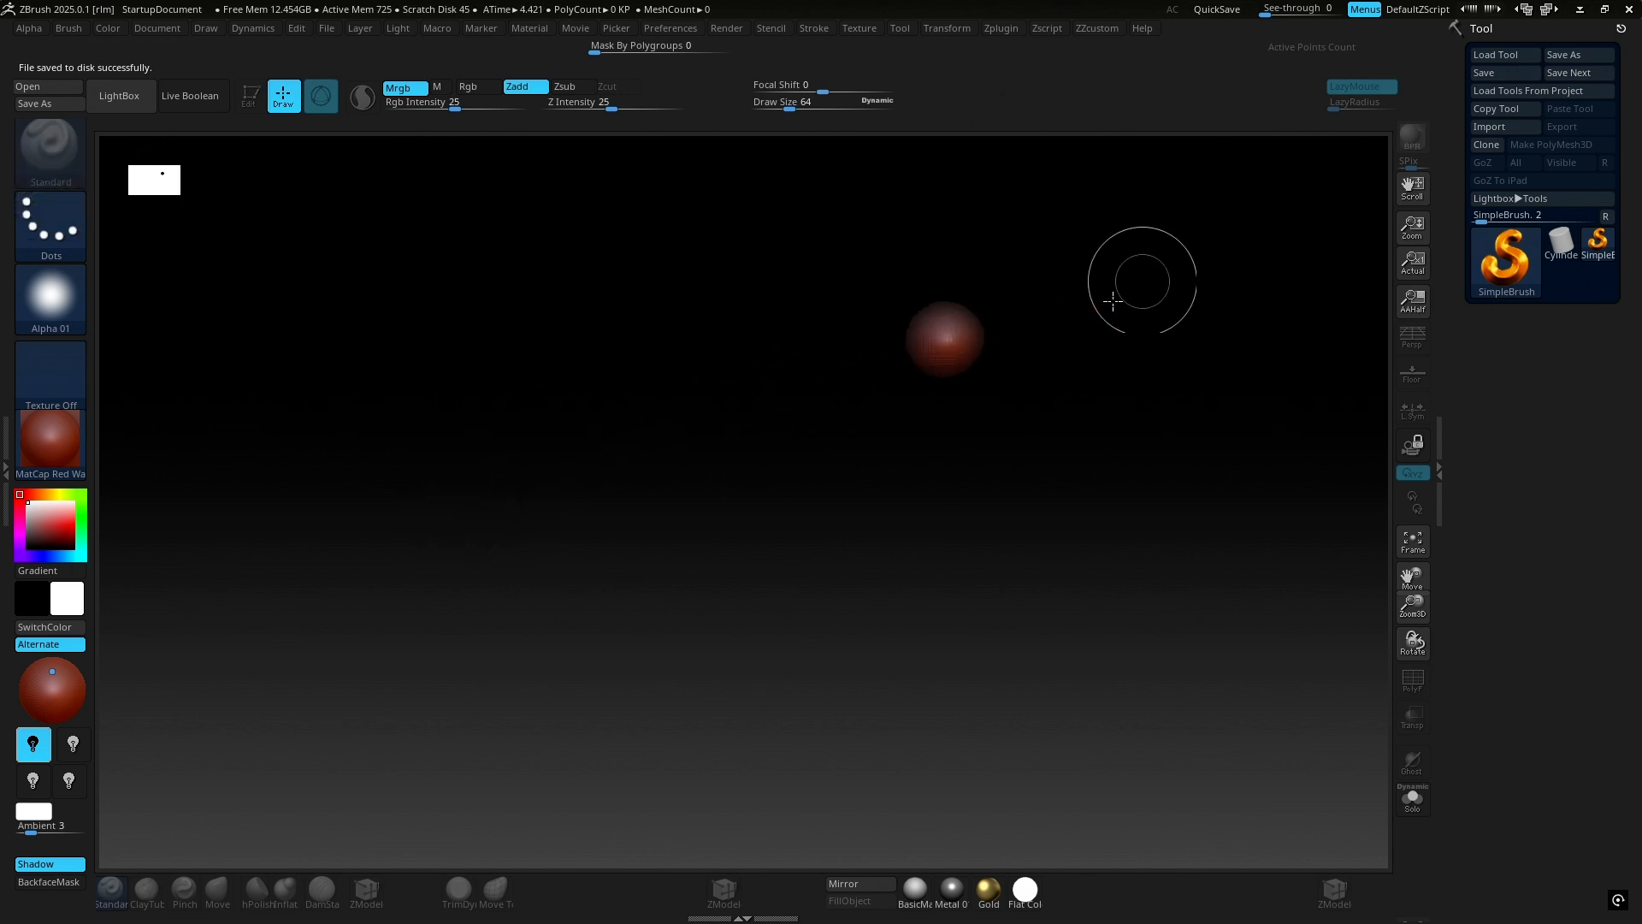
mouse_move(781, 425)
mouse_down()
mouse_move(711, 531)
mouse_move(894, 543)
mouse_up()
key(ctrl+n)
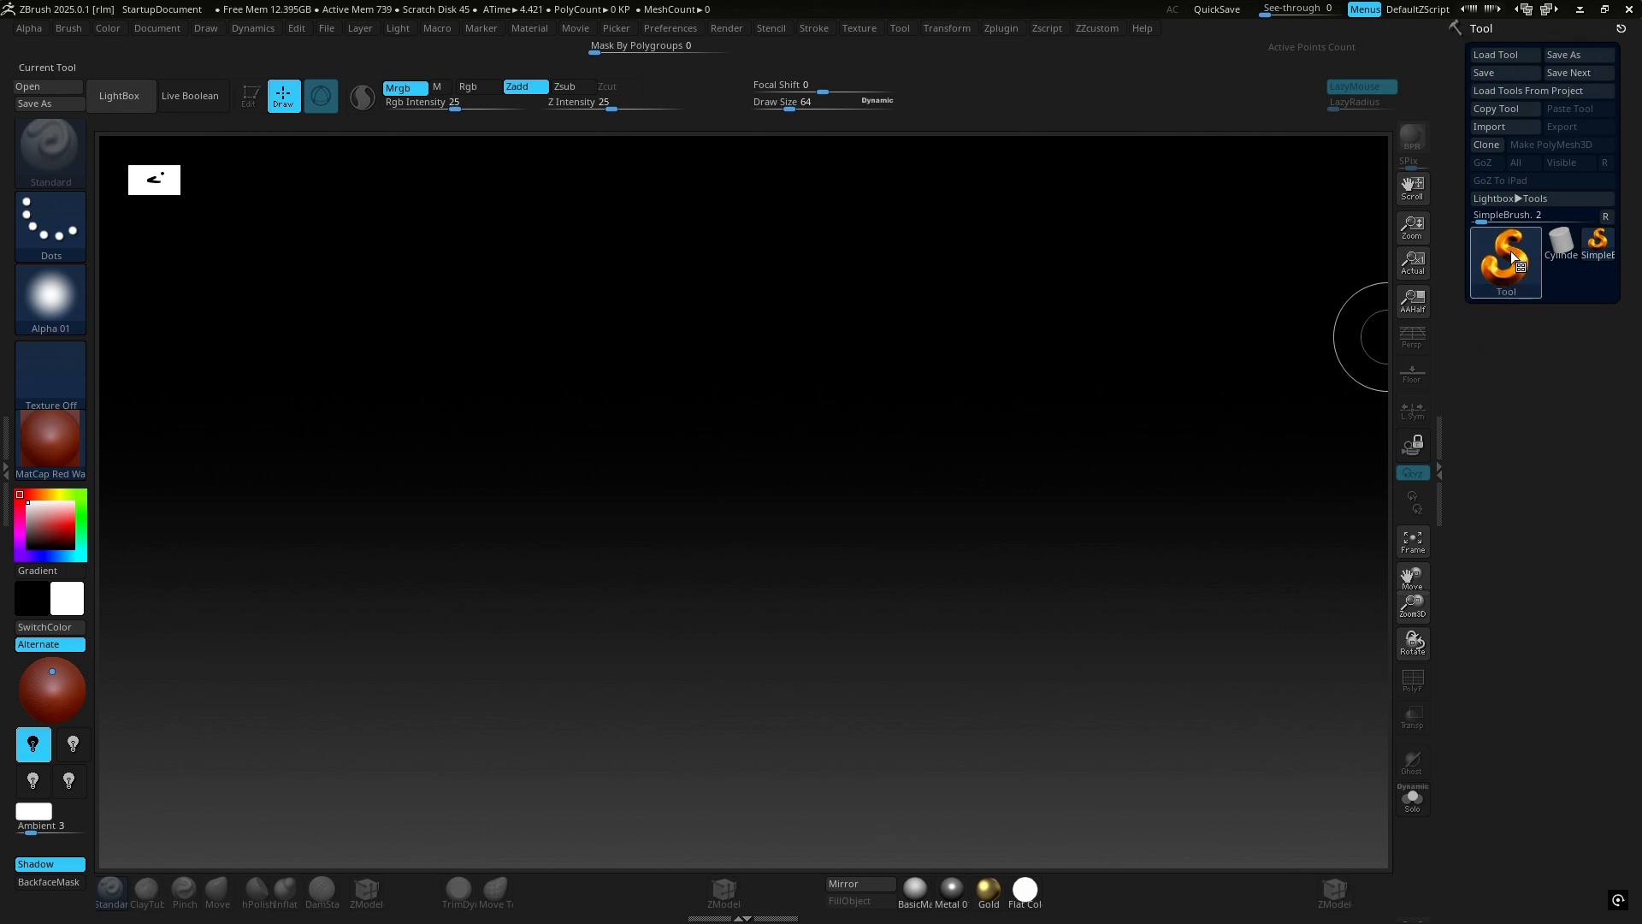
mouse_move(1505, 252)
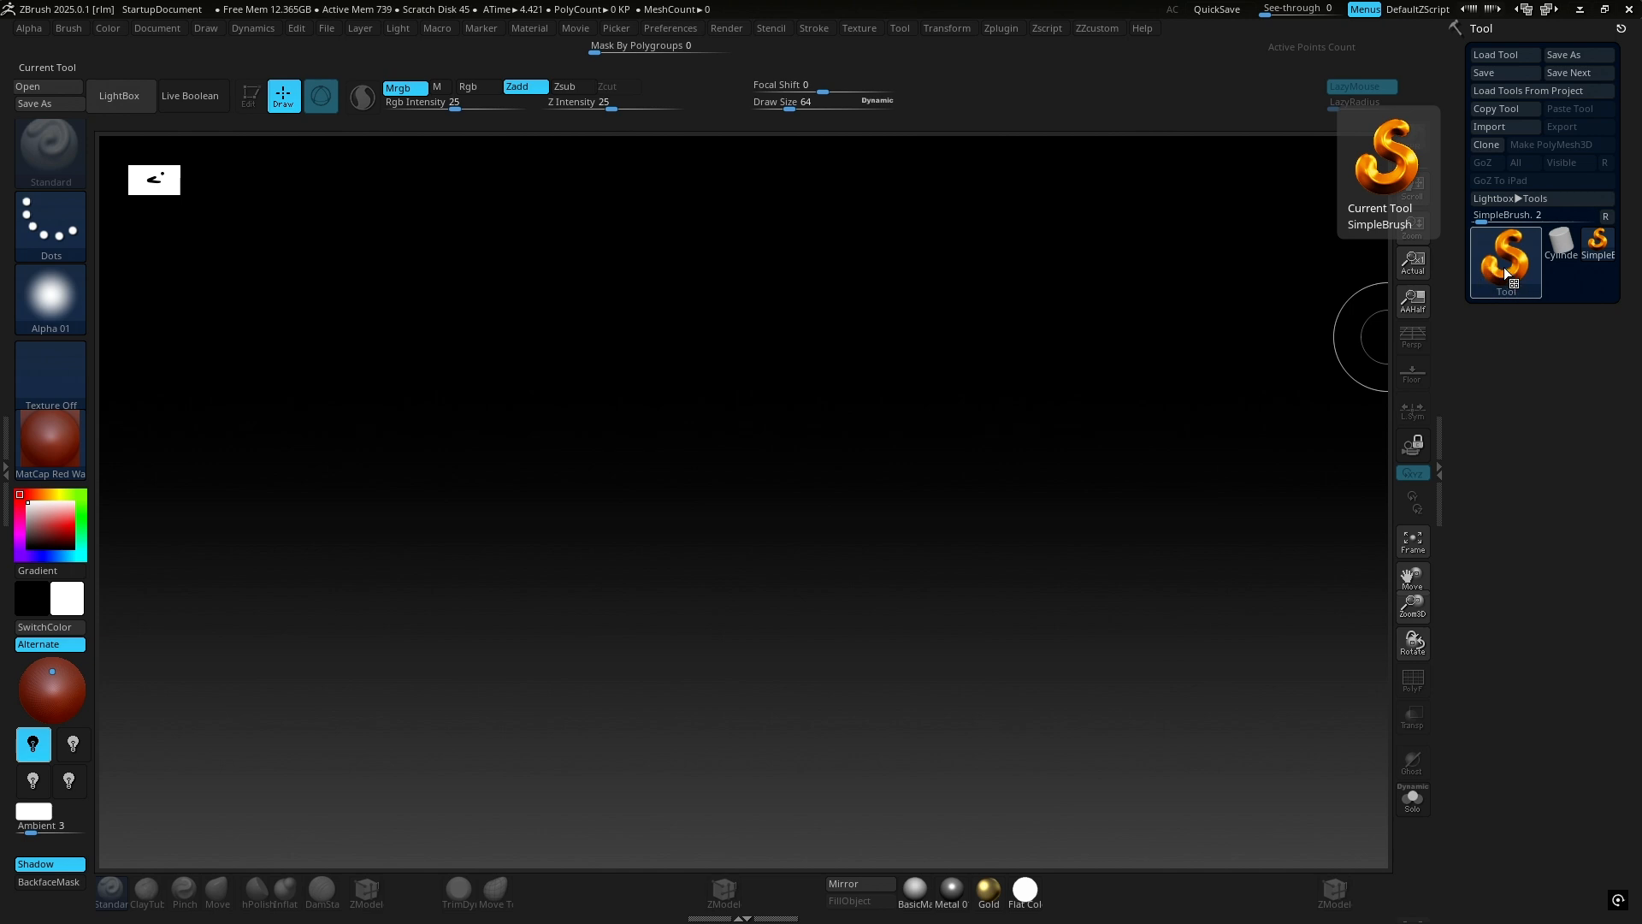
- Examine the 3D meshes and 2.5D brushes offered for replacing the current SimpleBrush tool
click(1505, 272)
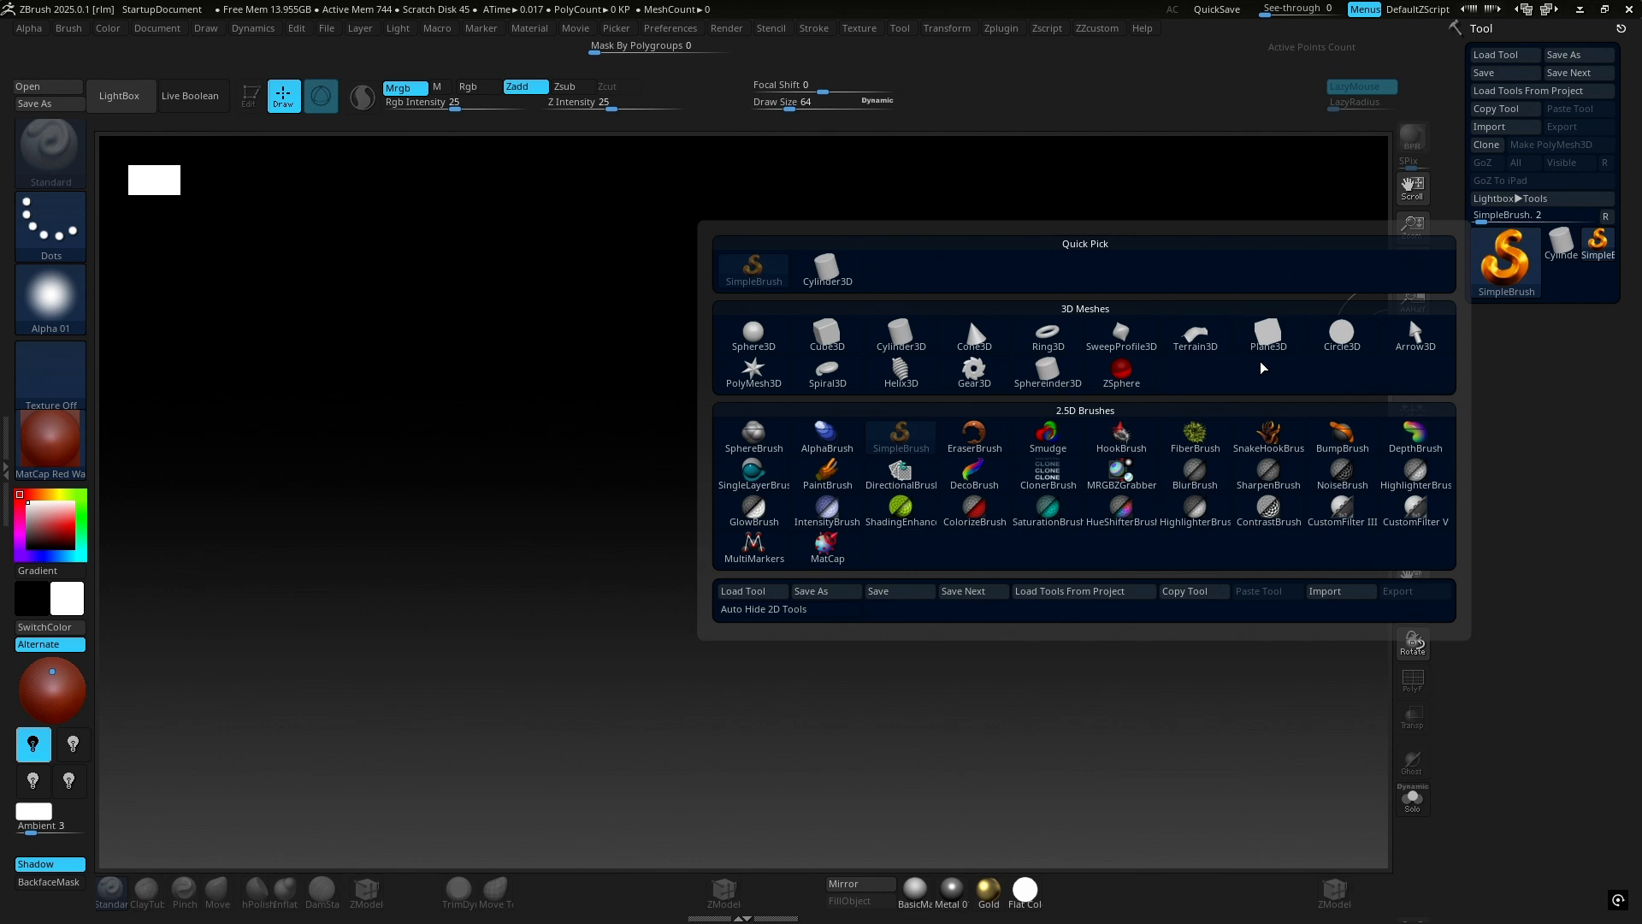
click(1512, 255)
click(1522, 256)
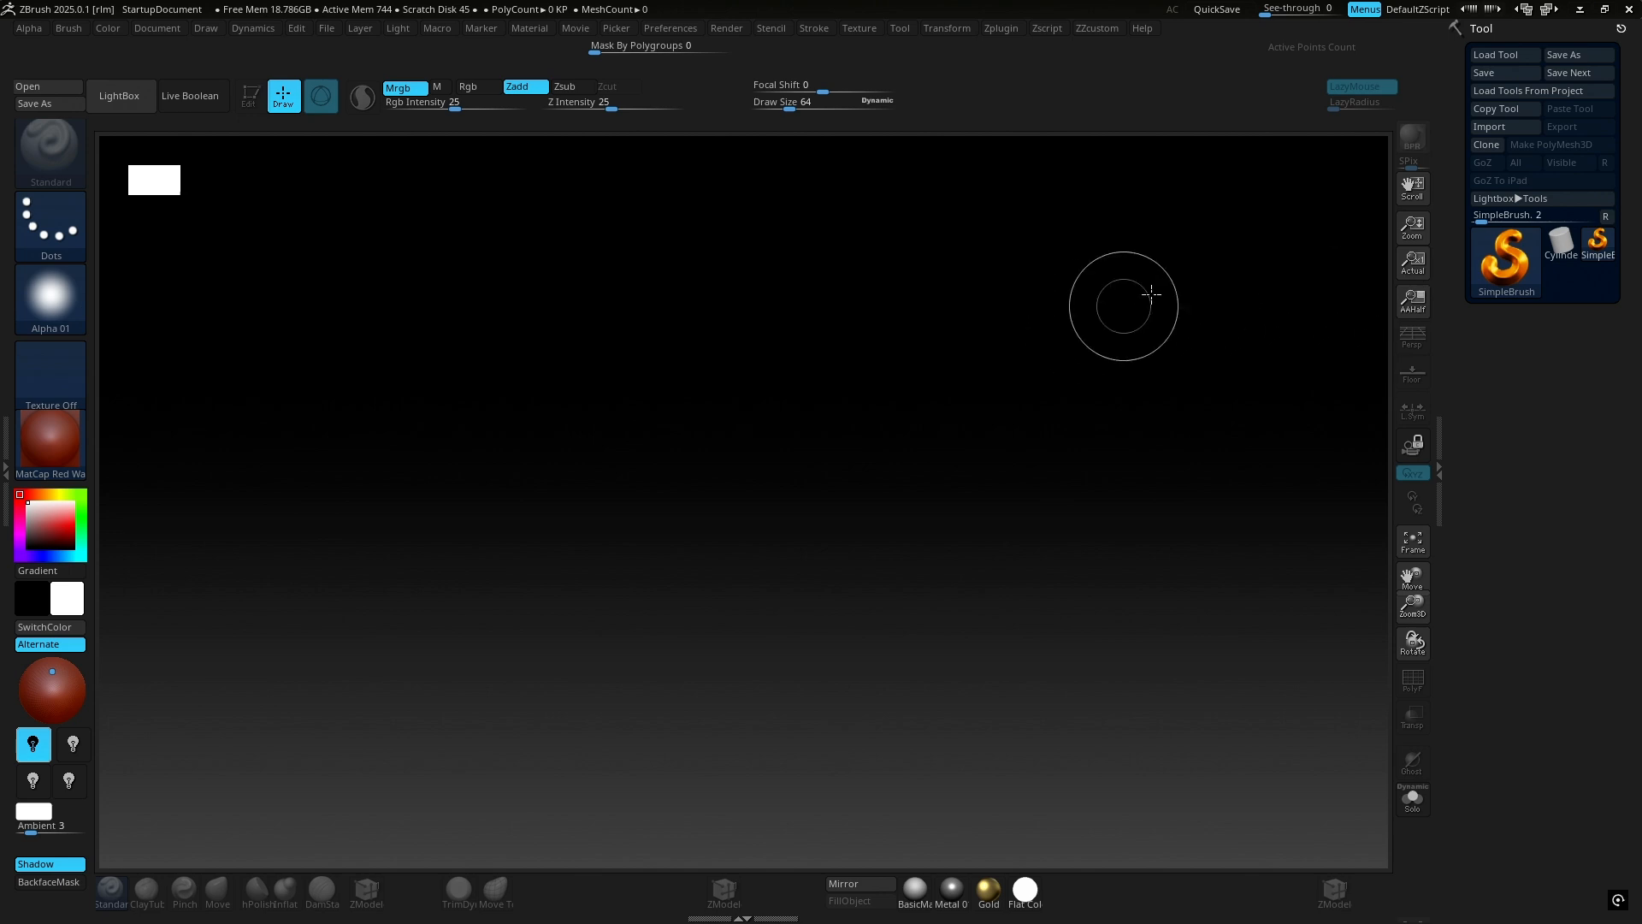
click(1497, 256)
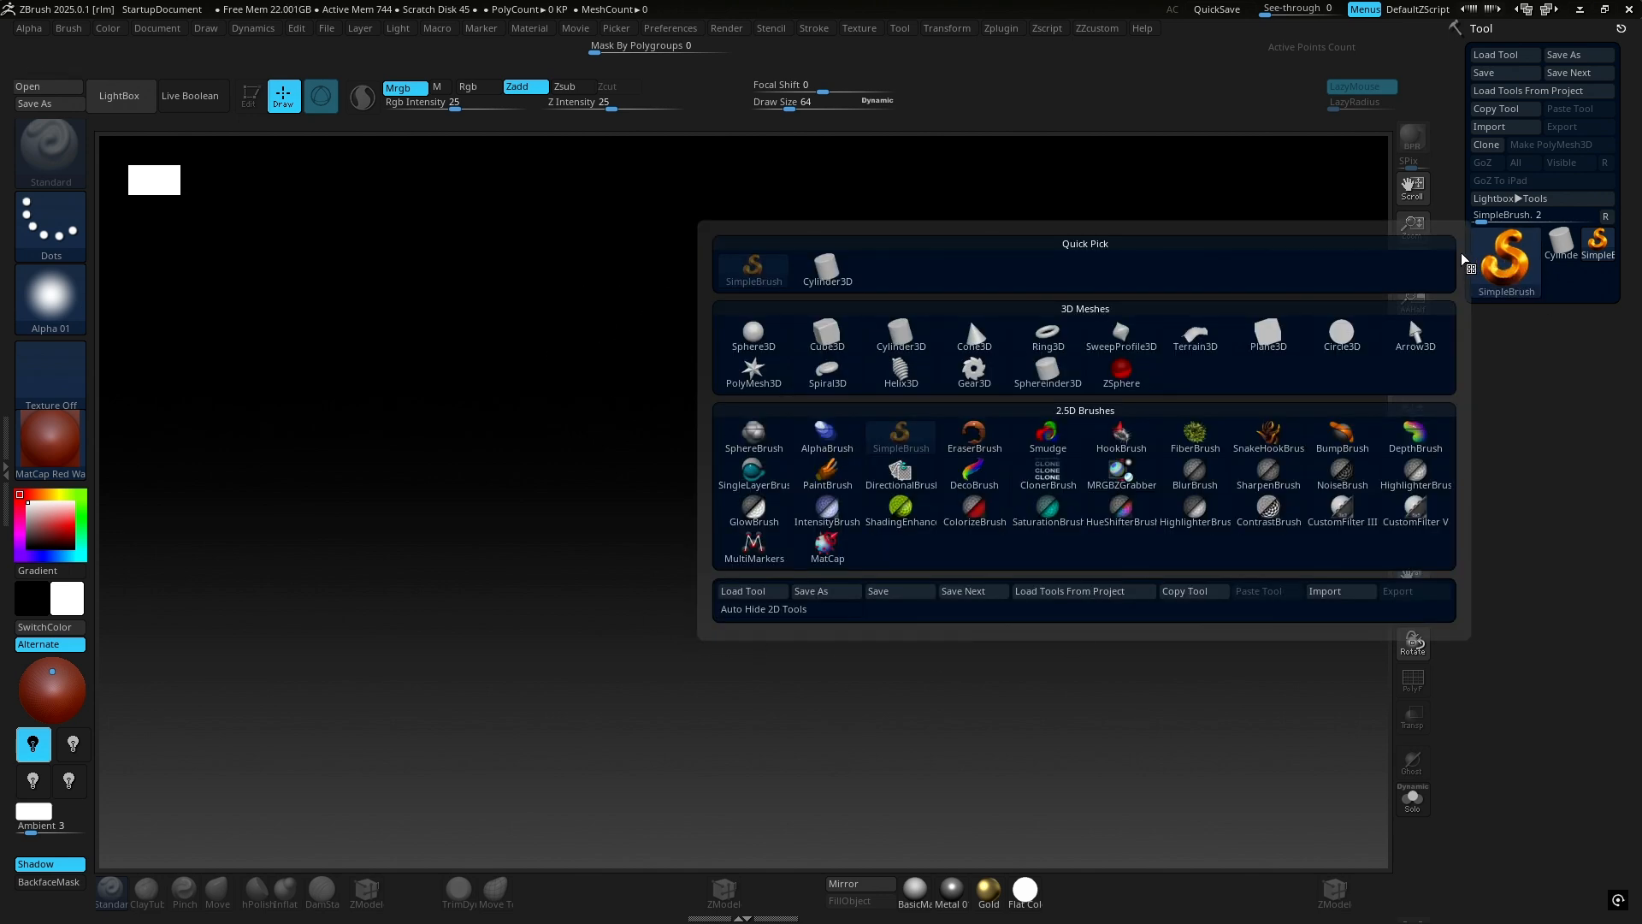
click(1484, 250)
click(1498, 258)
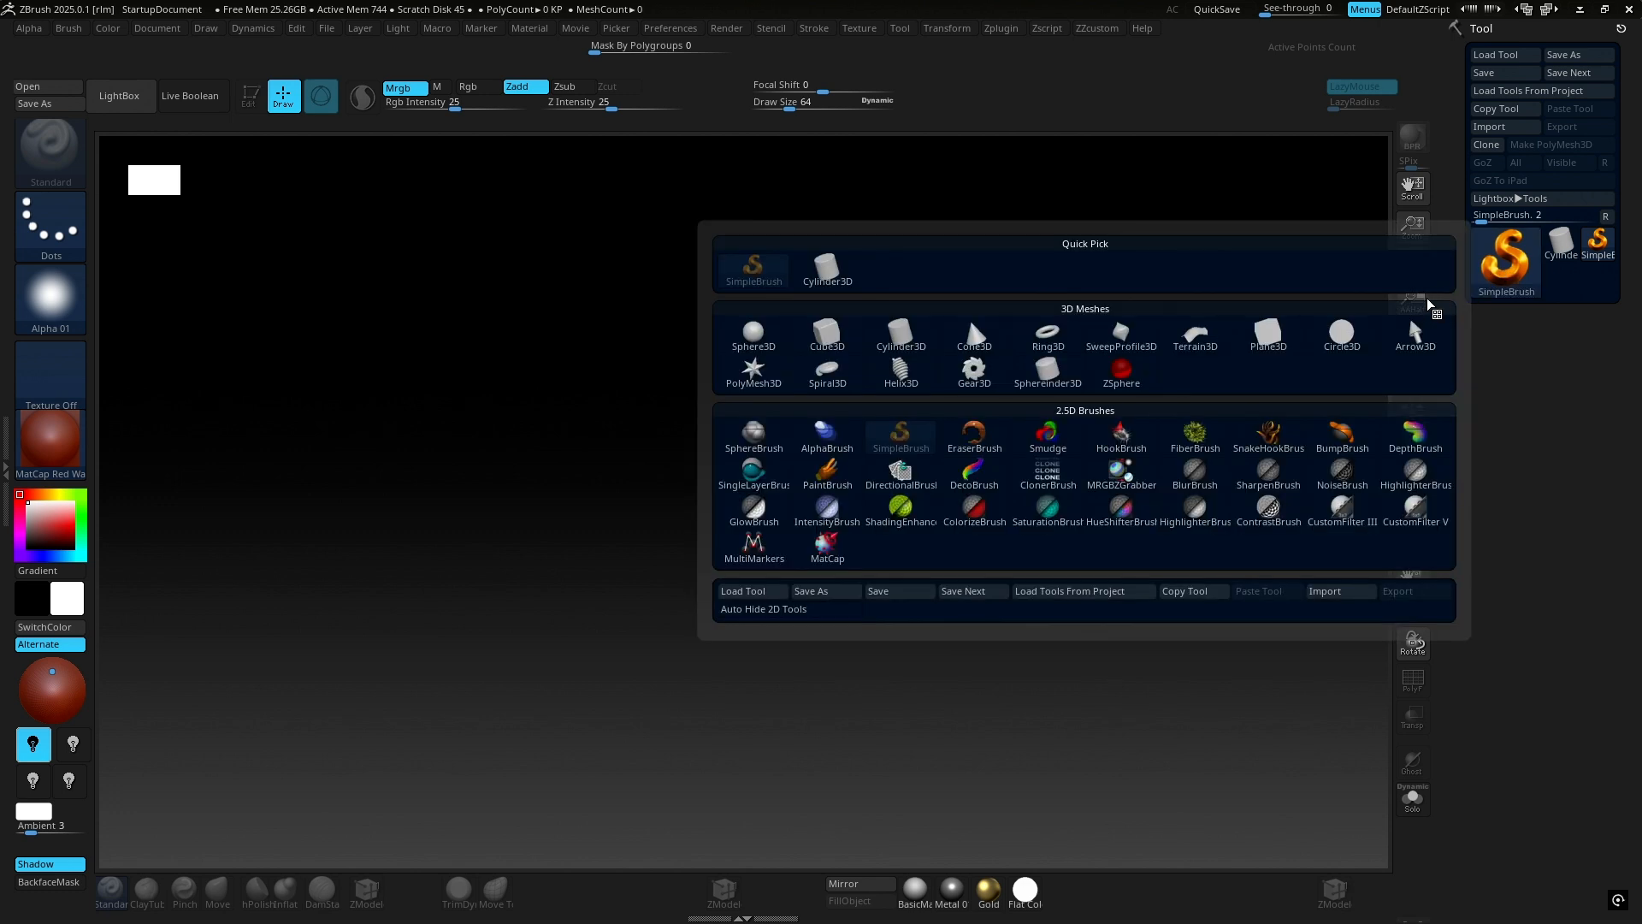
click(1513, 257)
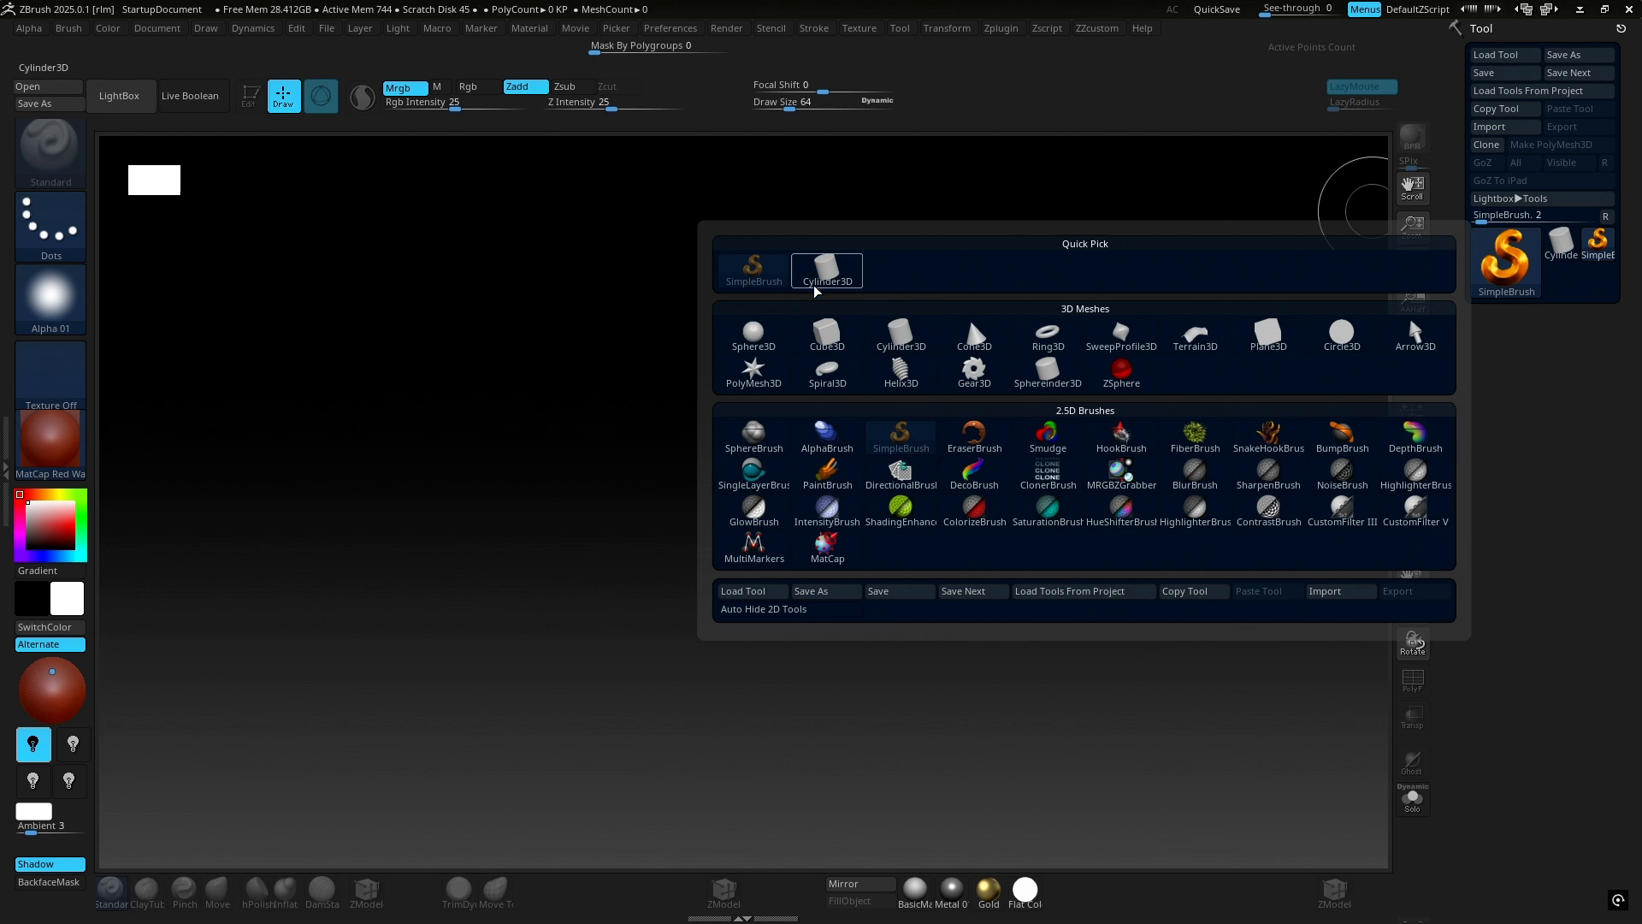
- Draw a Cylinder3D primitive upright in the middle of the canvas and turn on Edit mode
click(899, 340)
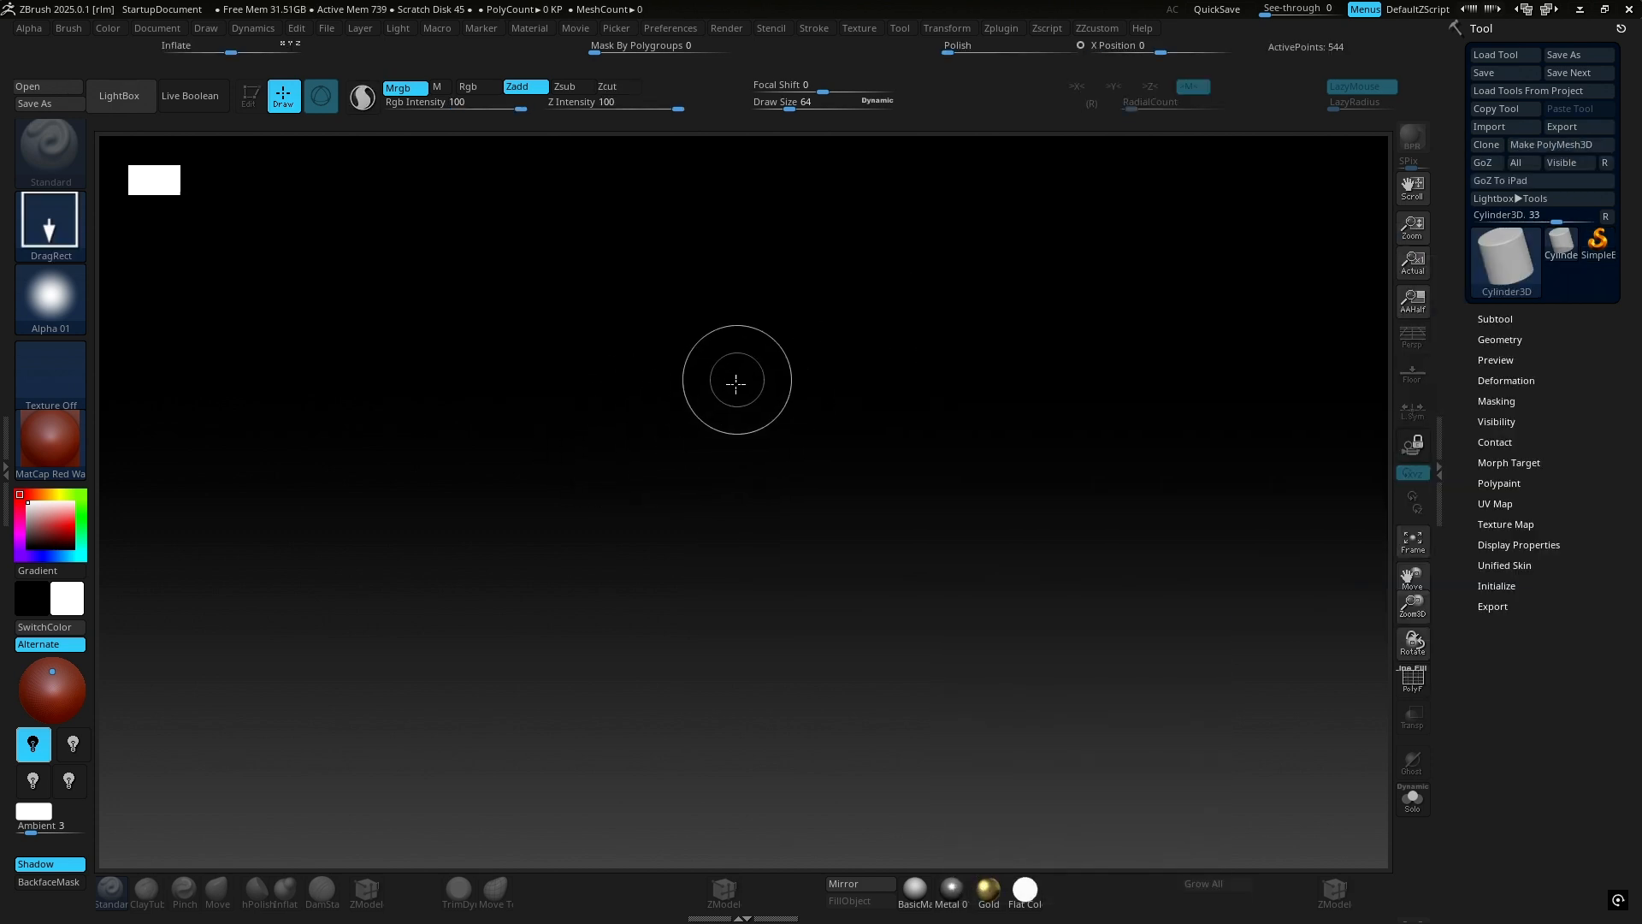
drag(731, 394, 734, 577)
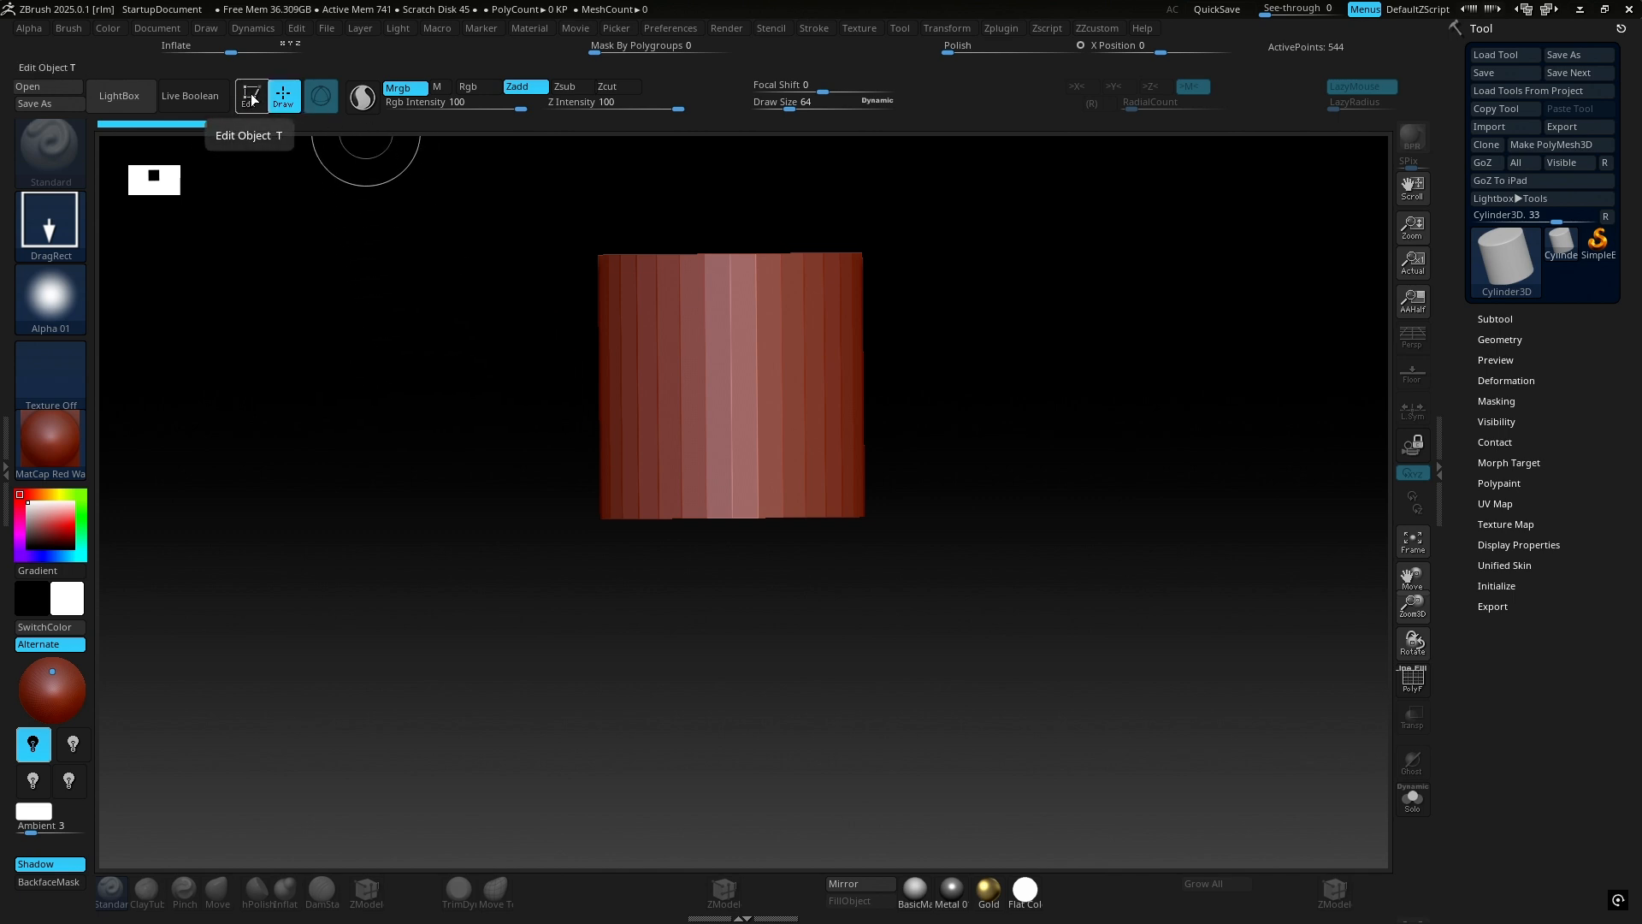
key(shift+m)
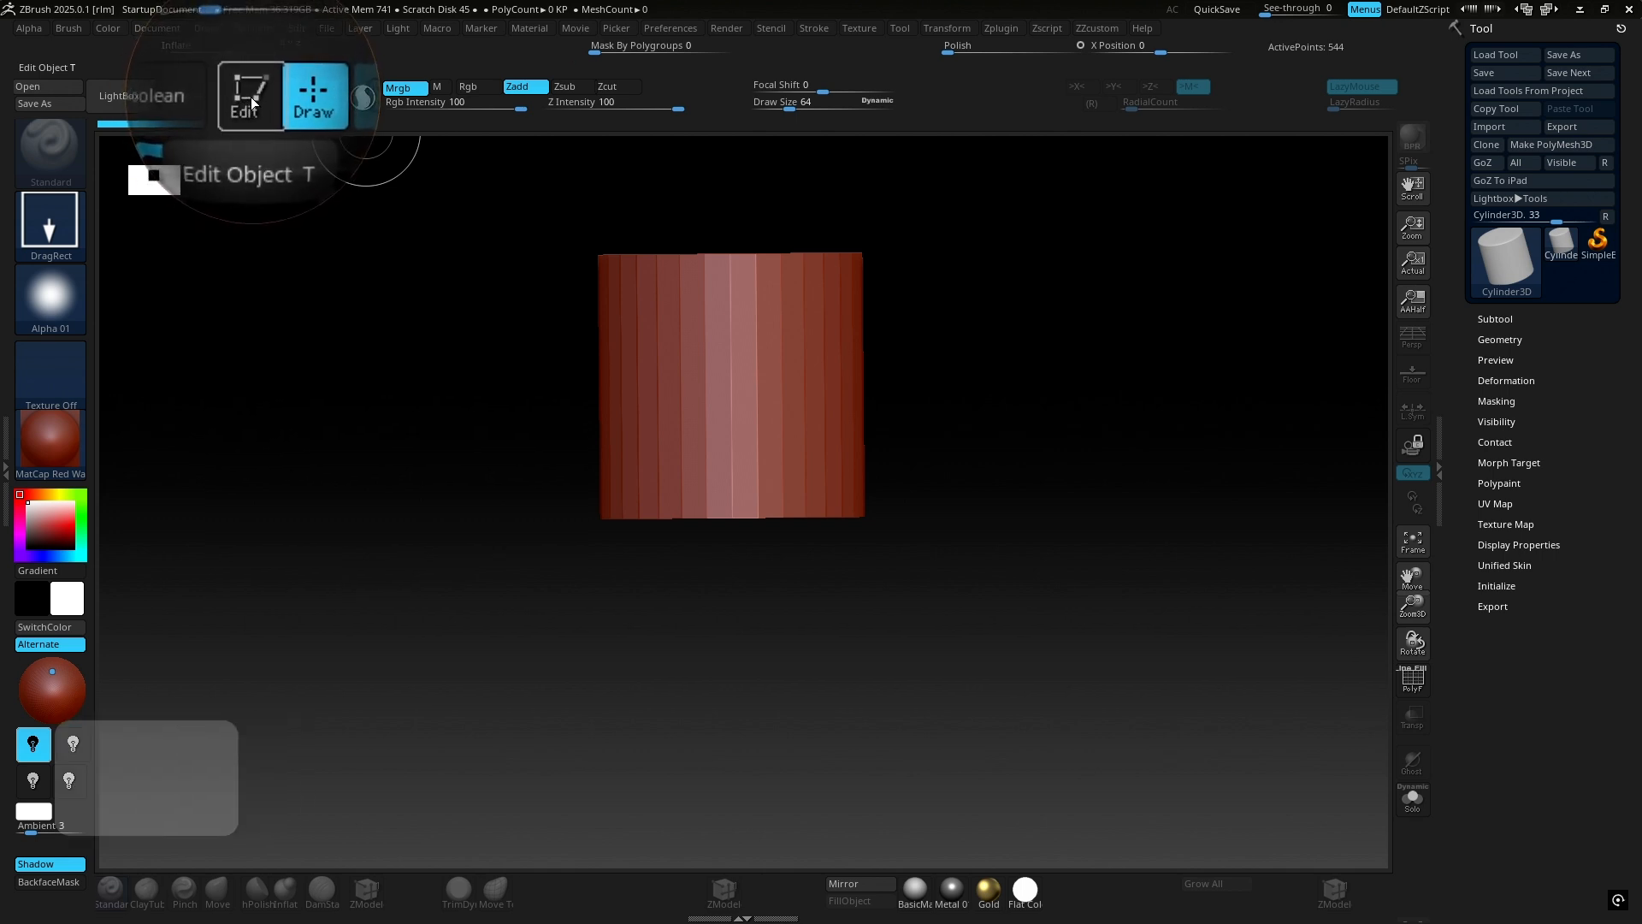
key(shift+m)
click(251, 110)
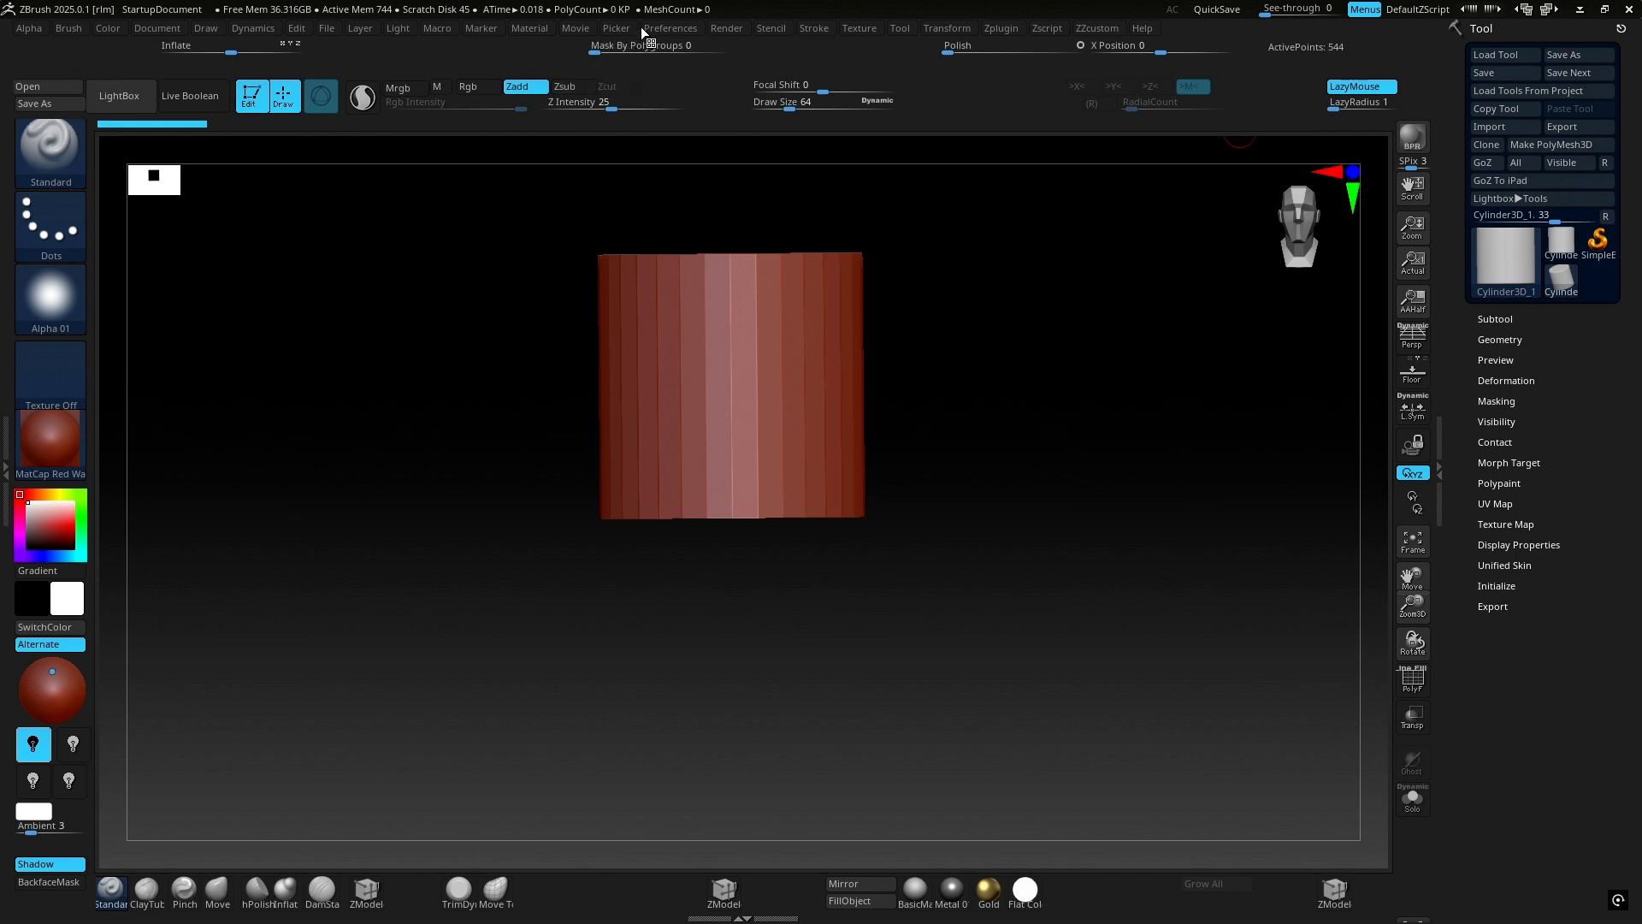
- Restore the custom user interface from the configuration preferences
click(686, 30)
click(710, 86)
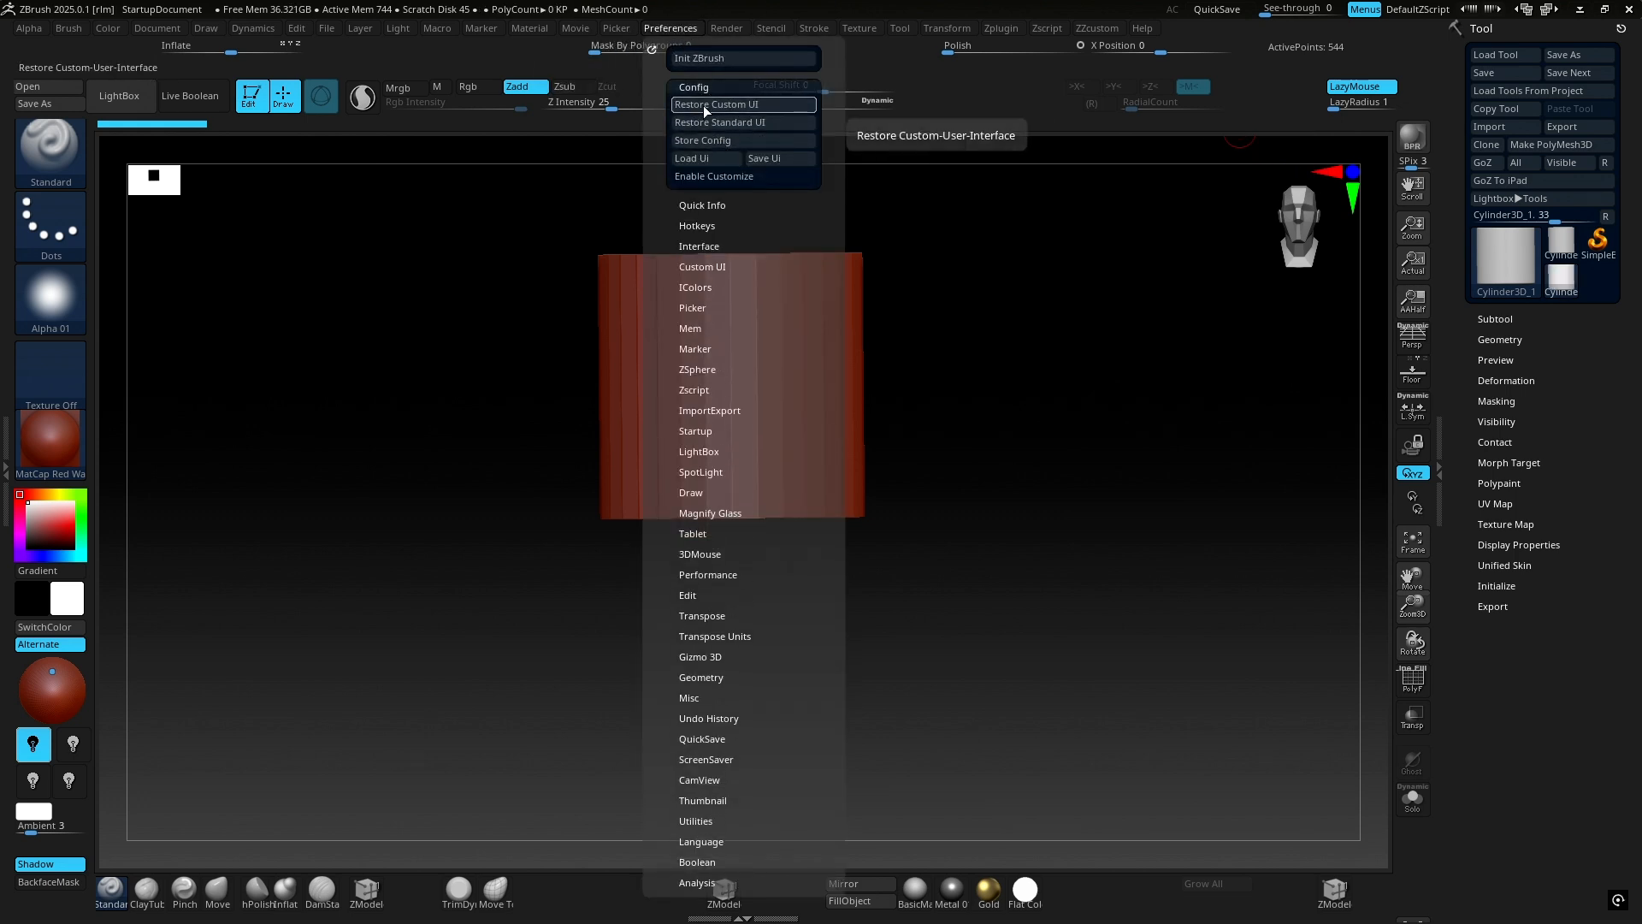
click(705, 105)
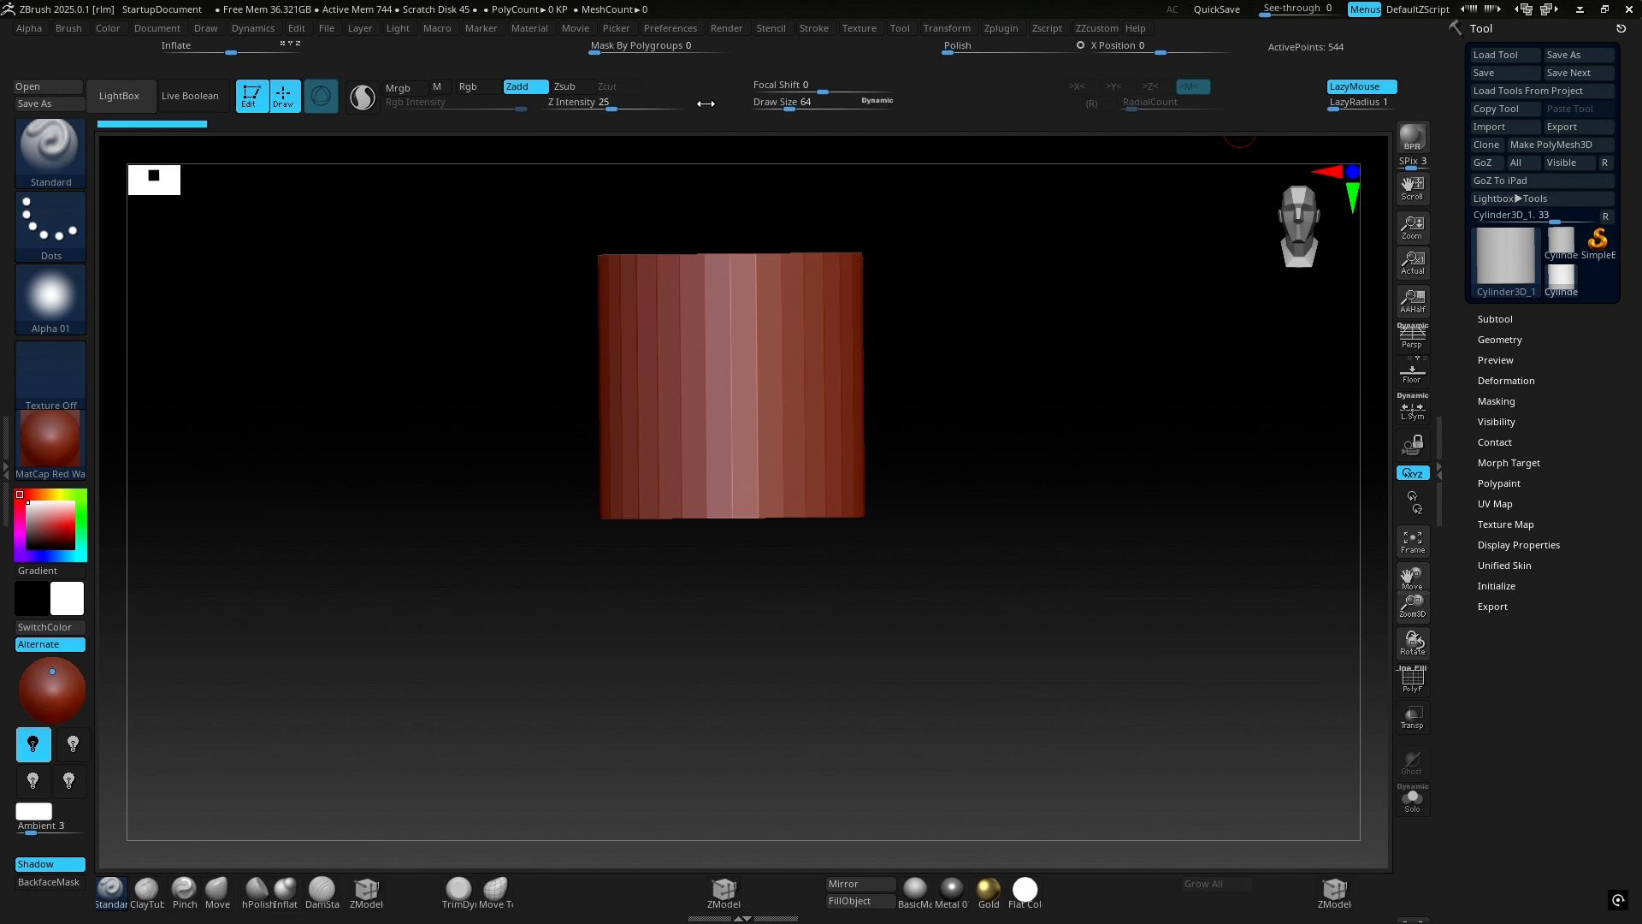
- Initialize ZBrush, confirming the reset, and restore the standard user interface
click(664, 29)
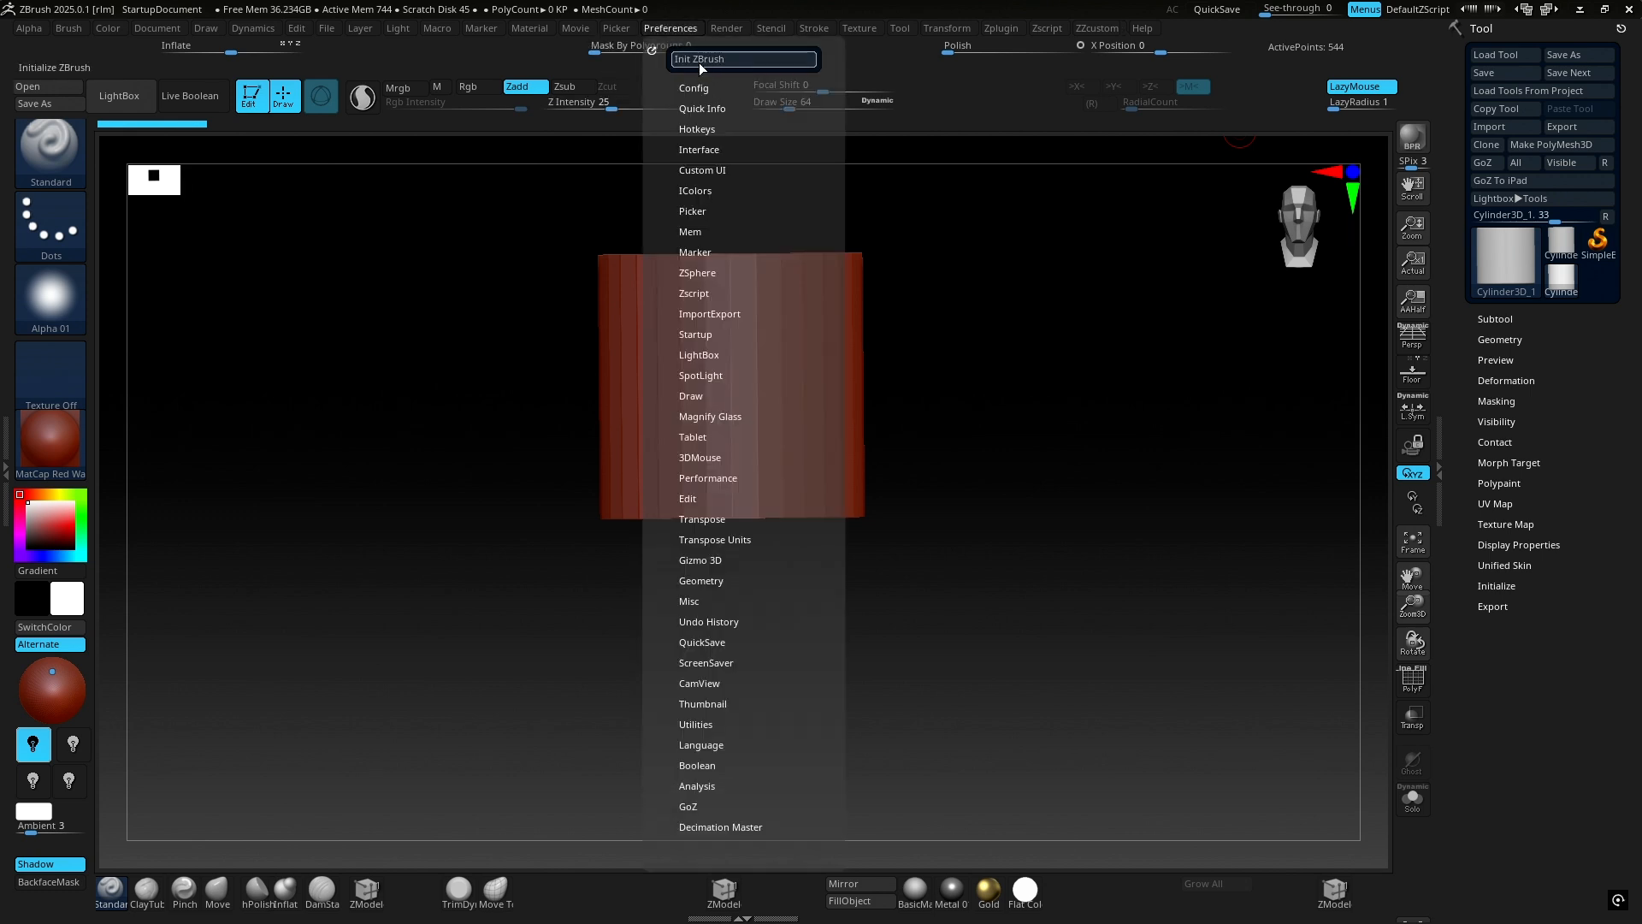
click(705, 62)
click(951, 523)
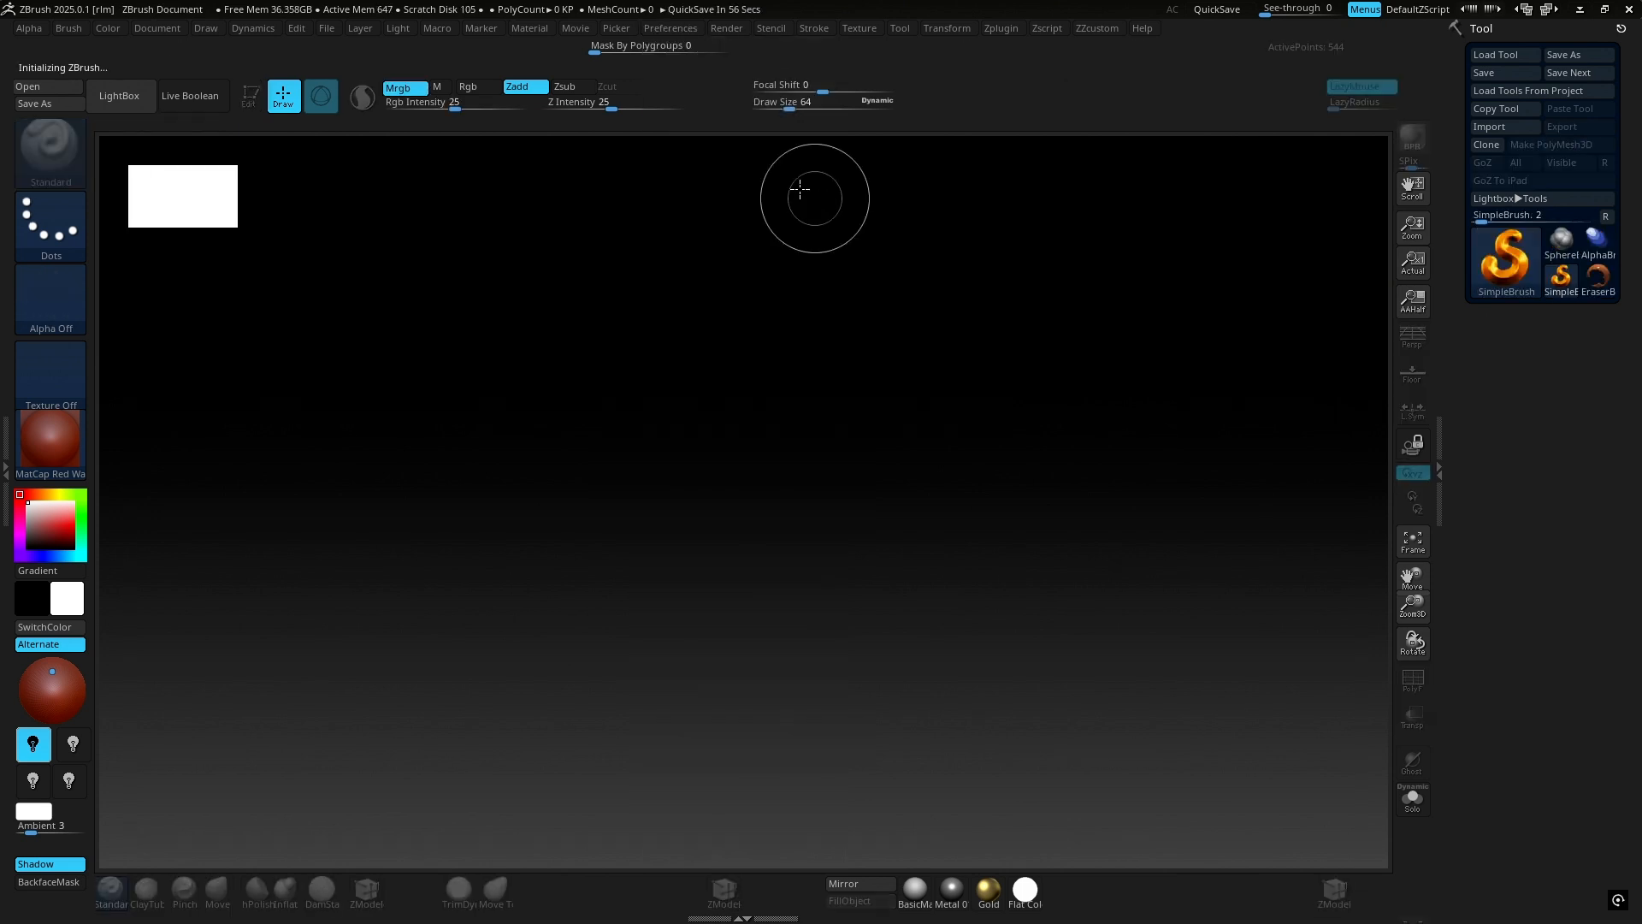
click(670, 28)
click(697, 87)
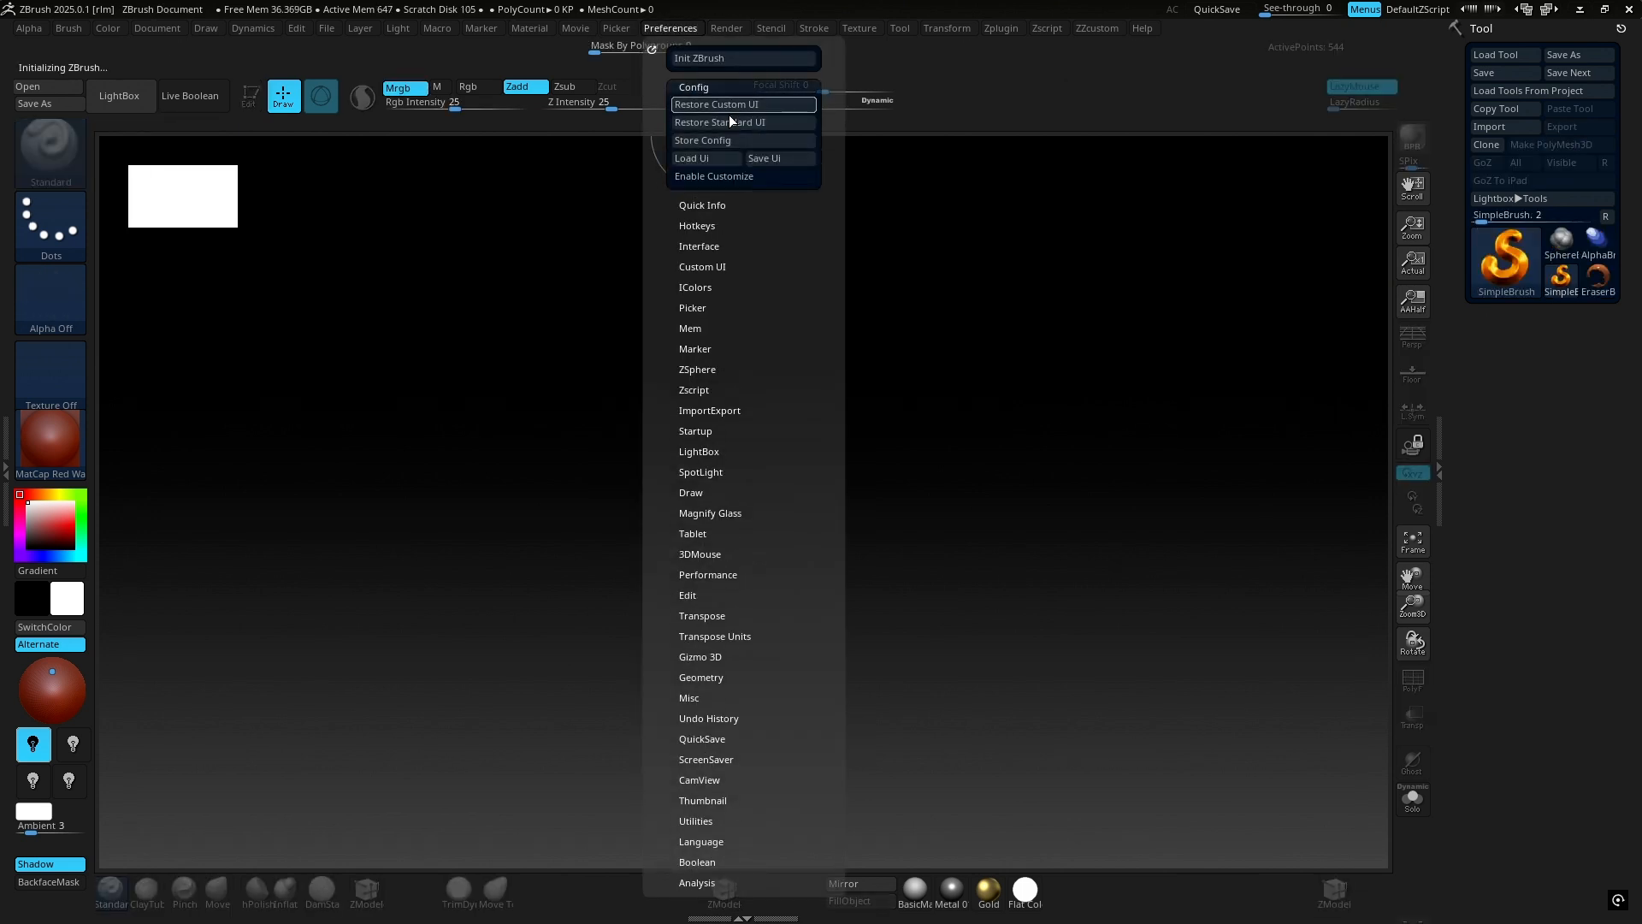
click(720, 122)
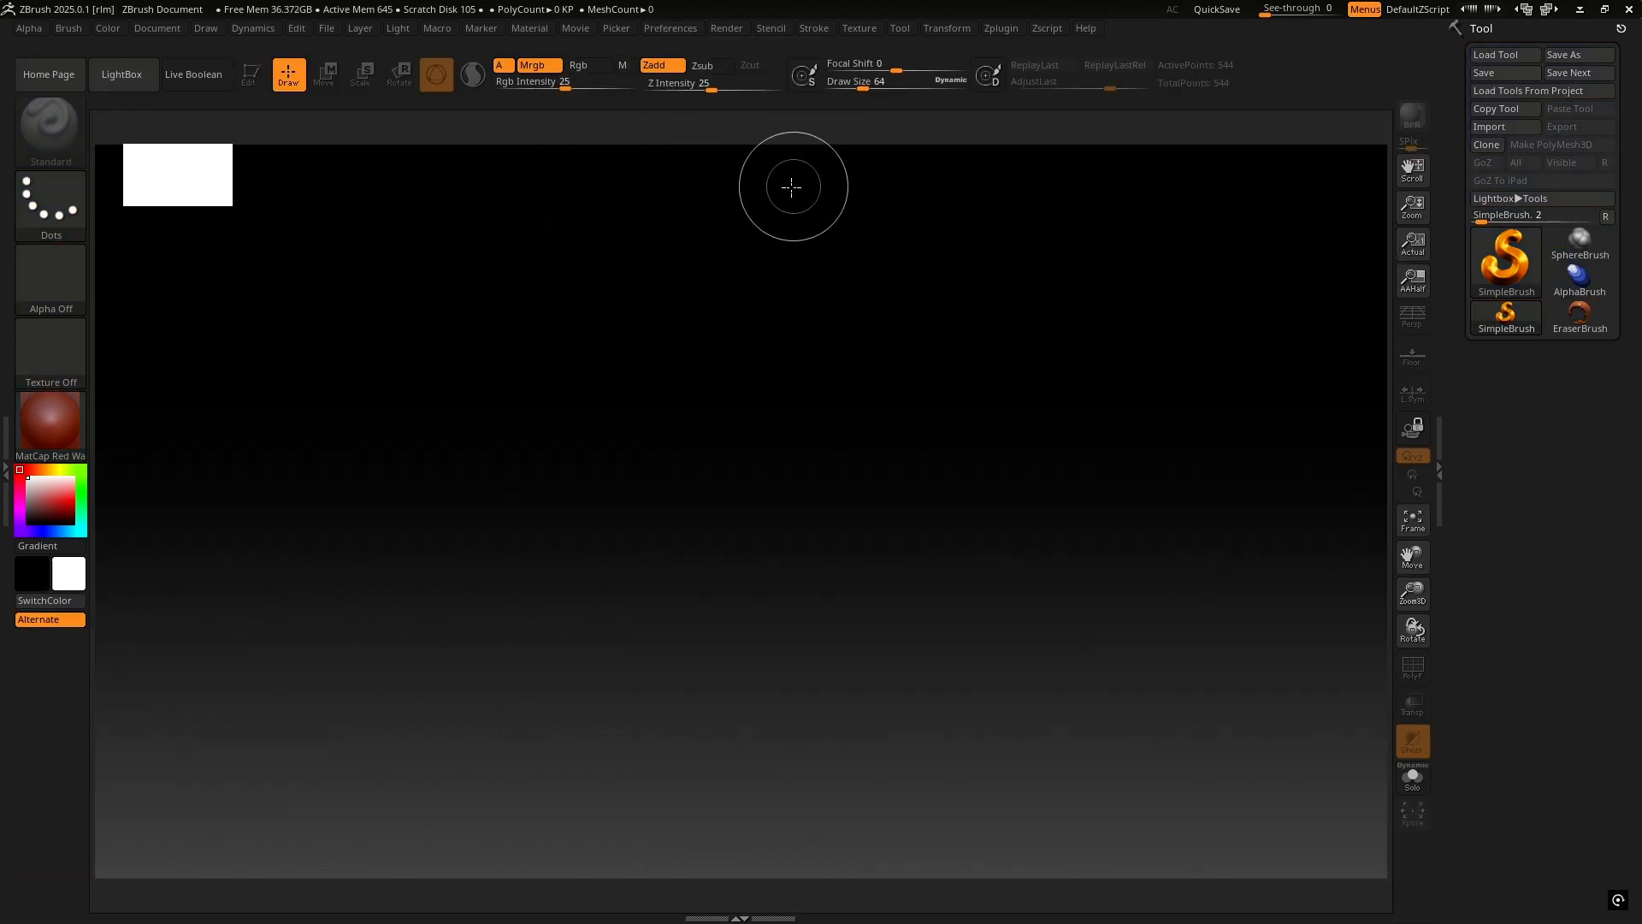
- Place a new Cylinder3D mesh on the empty canvas and make it editable with Edit mode
click(1485, 269)
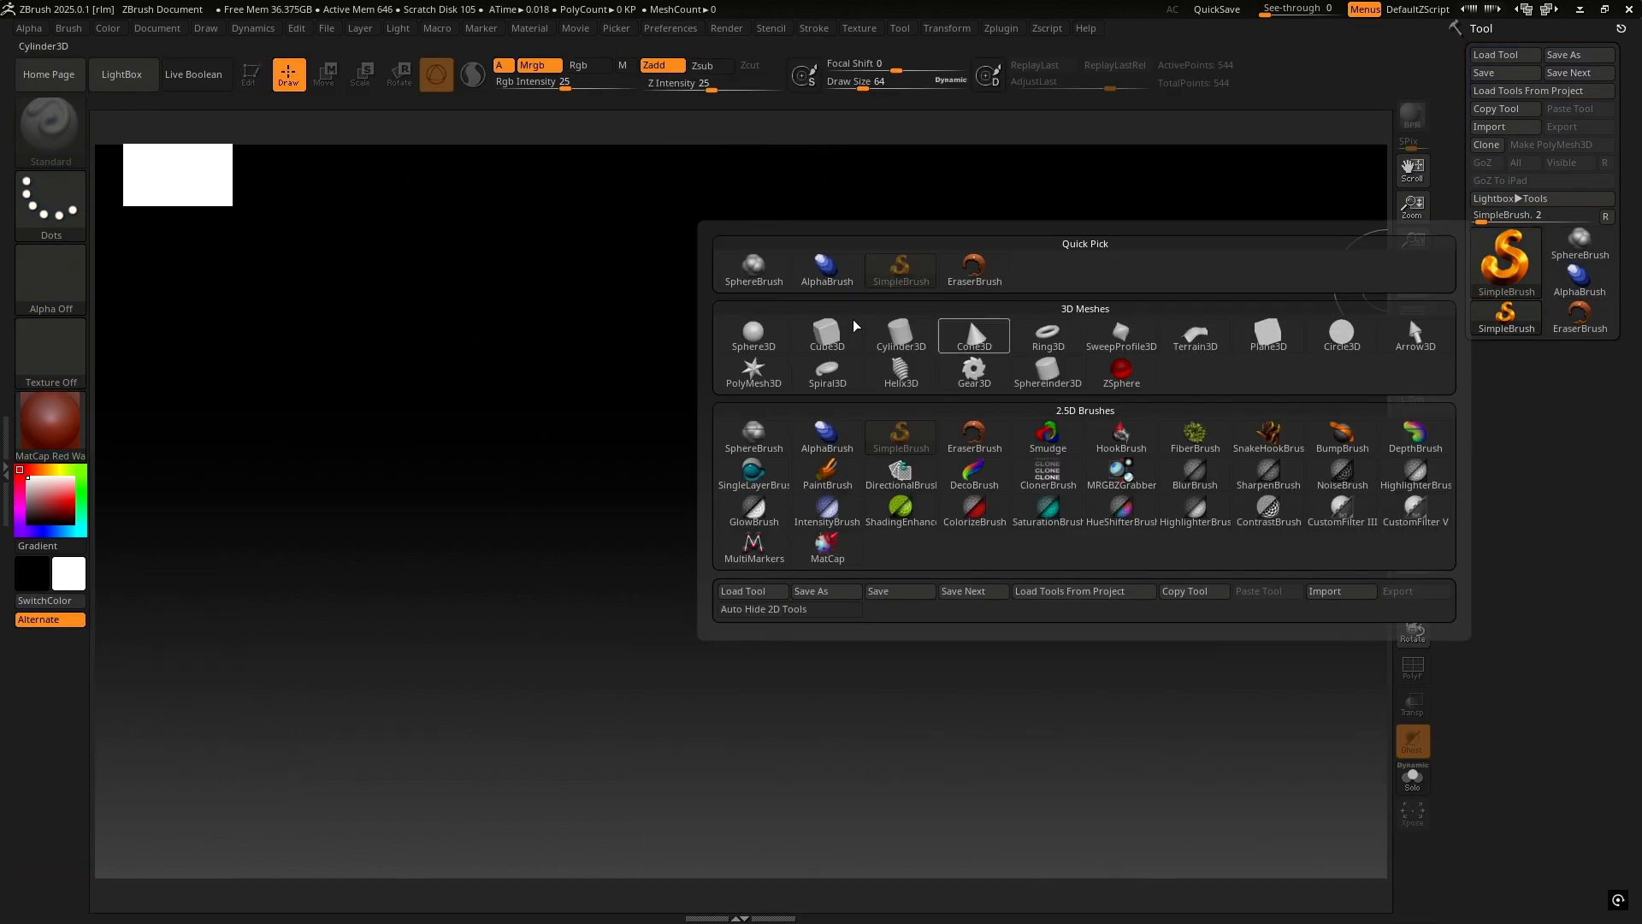
click(903, 338)
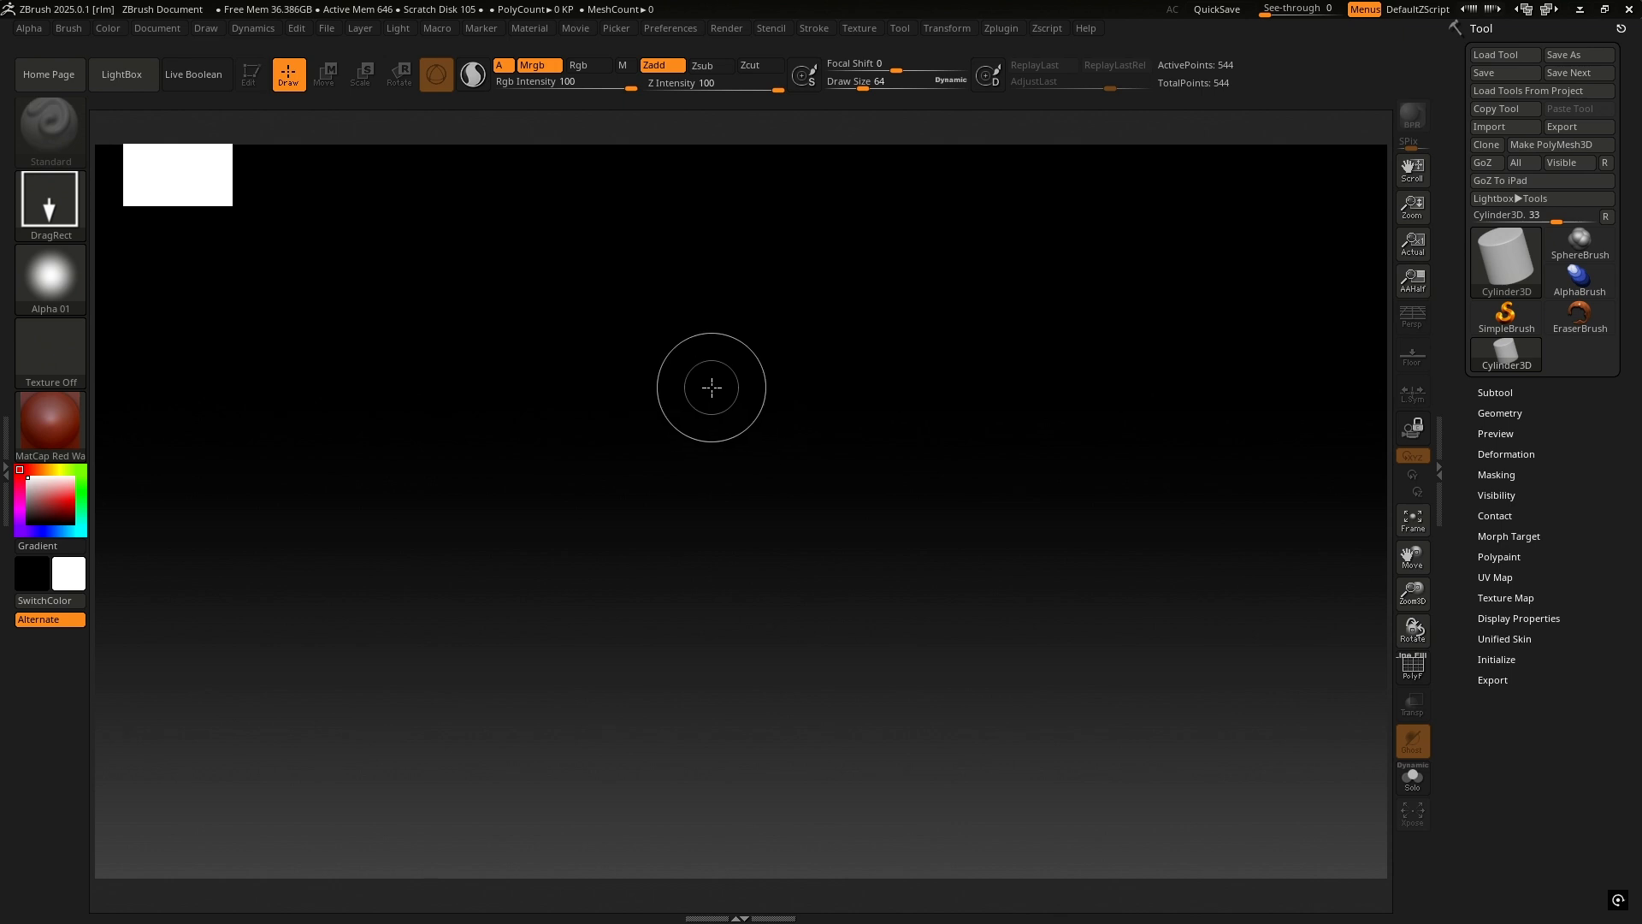
drag(710, 384, 715, 587)
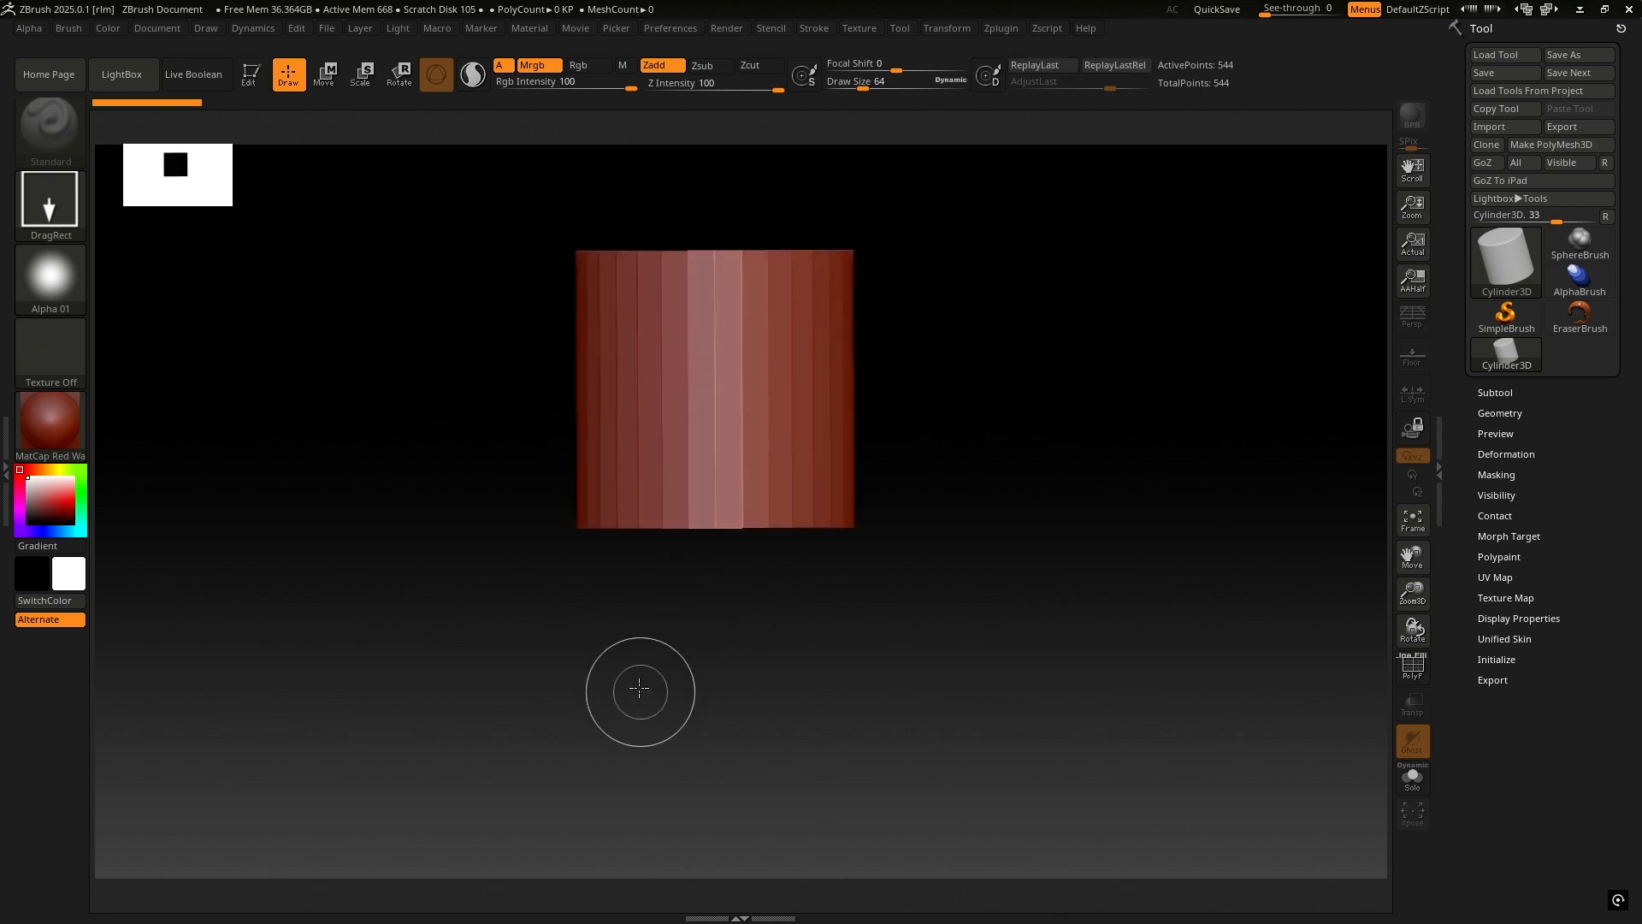
click(249, 75)
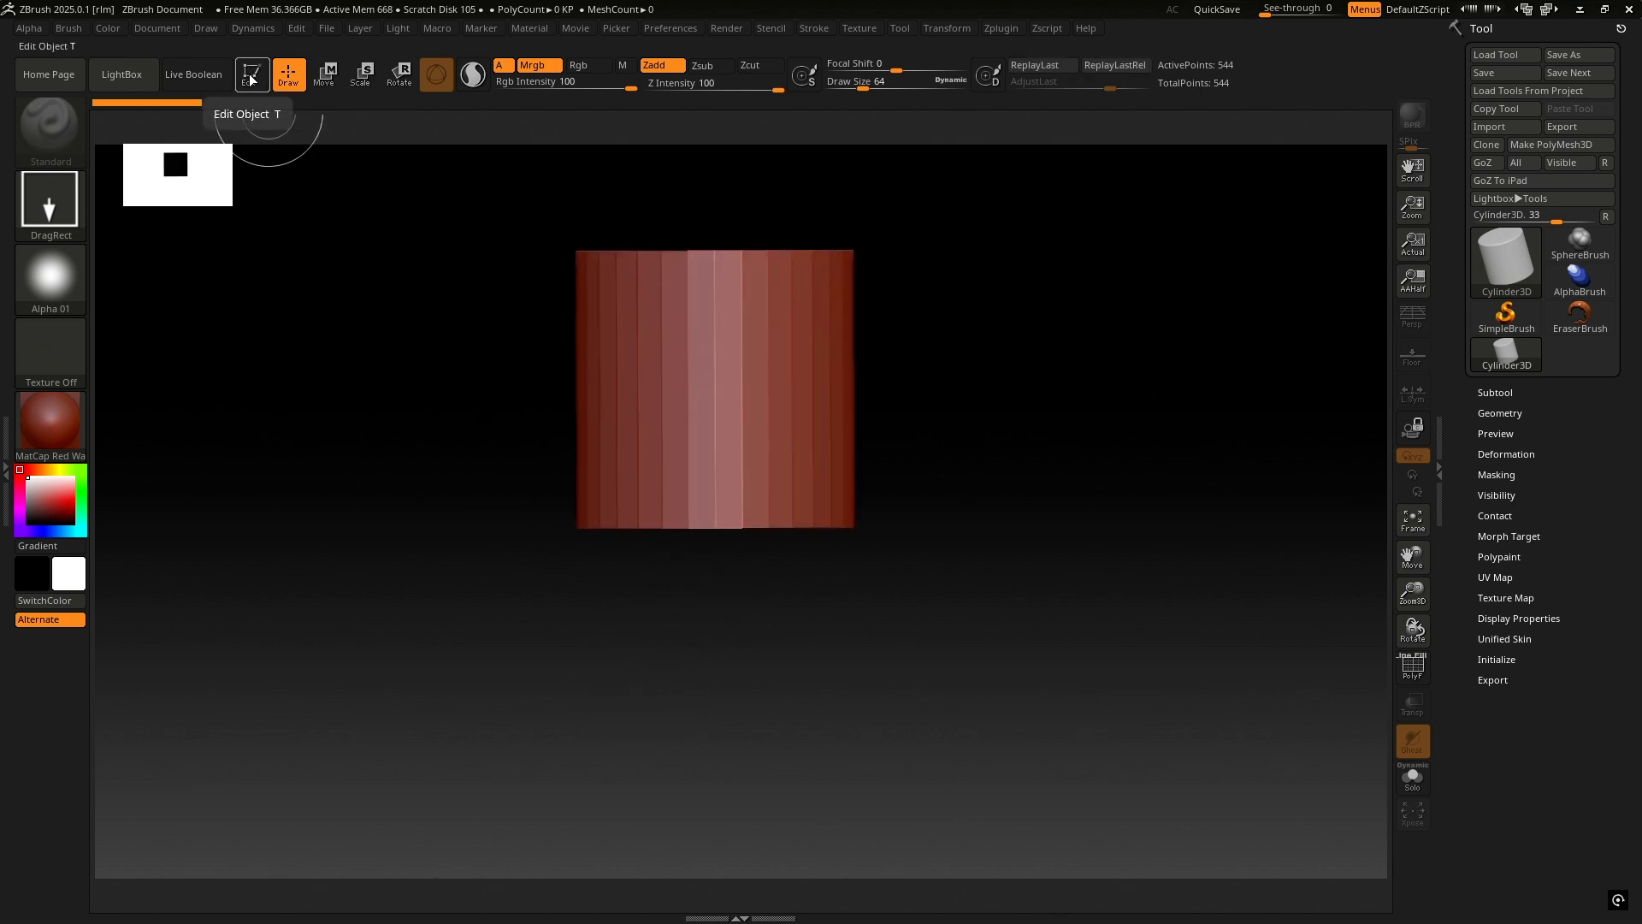
click(251, 79)
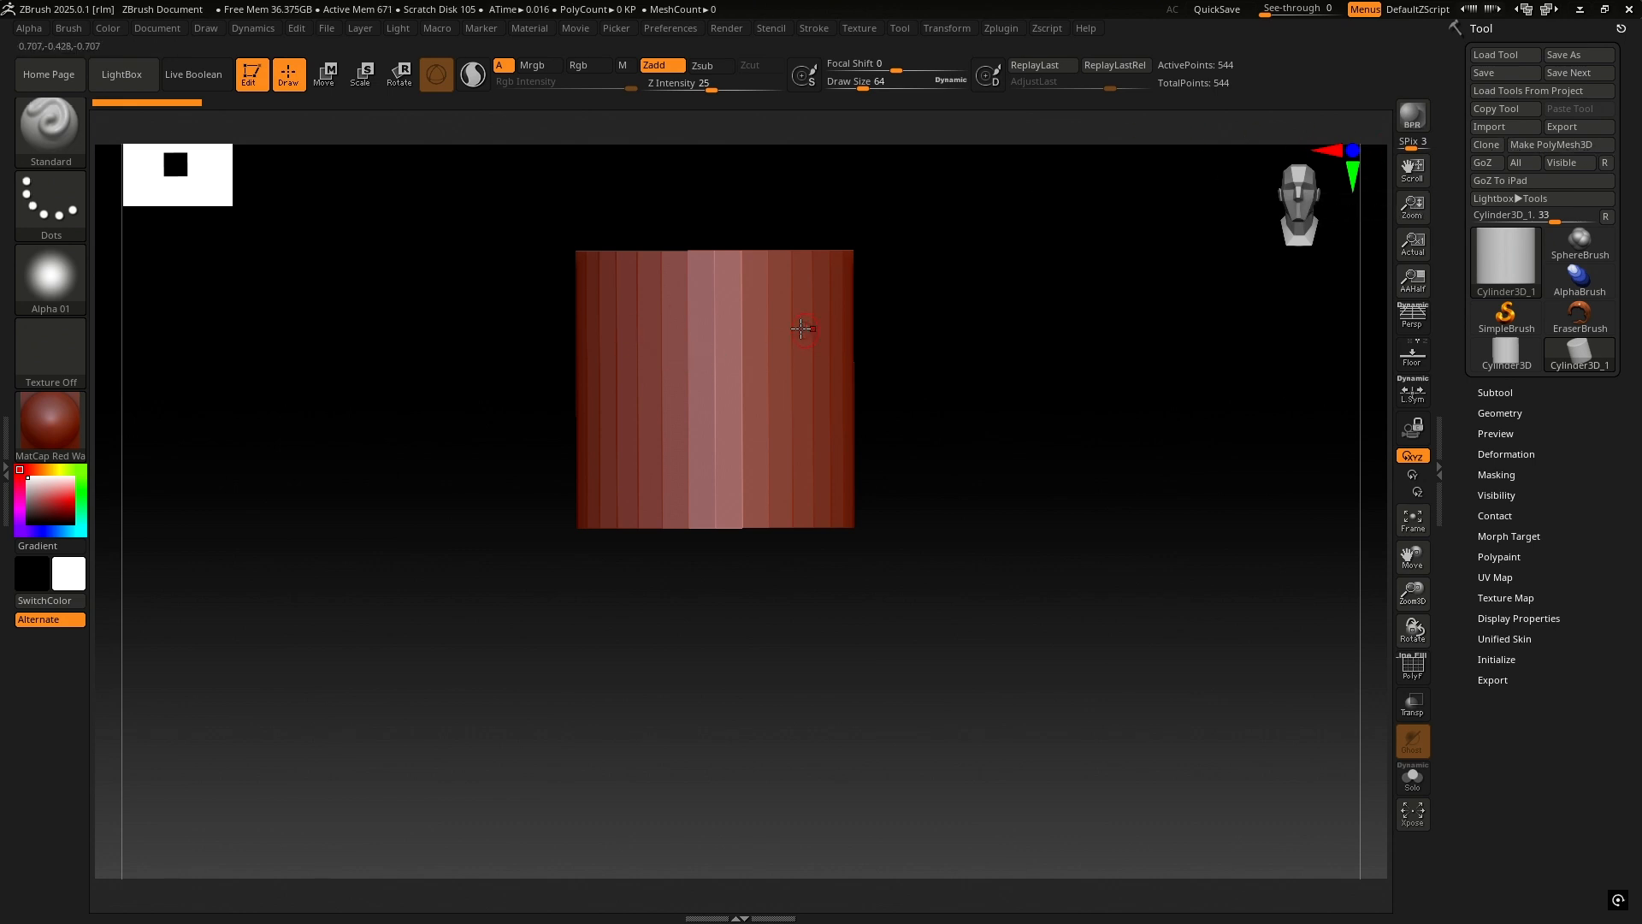
- Try sculpting on the cylinder primitive, and convert it to a PolyMesh3D
click(690, 401)
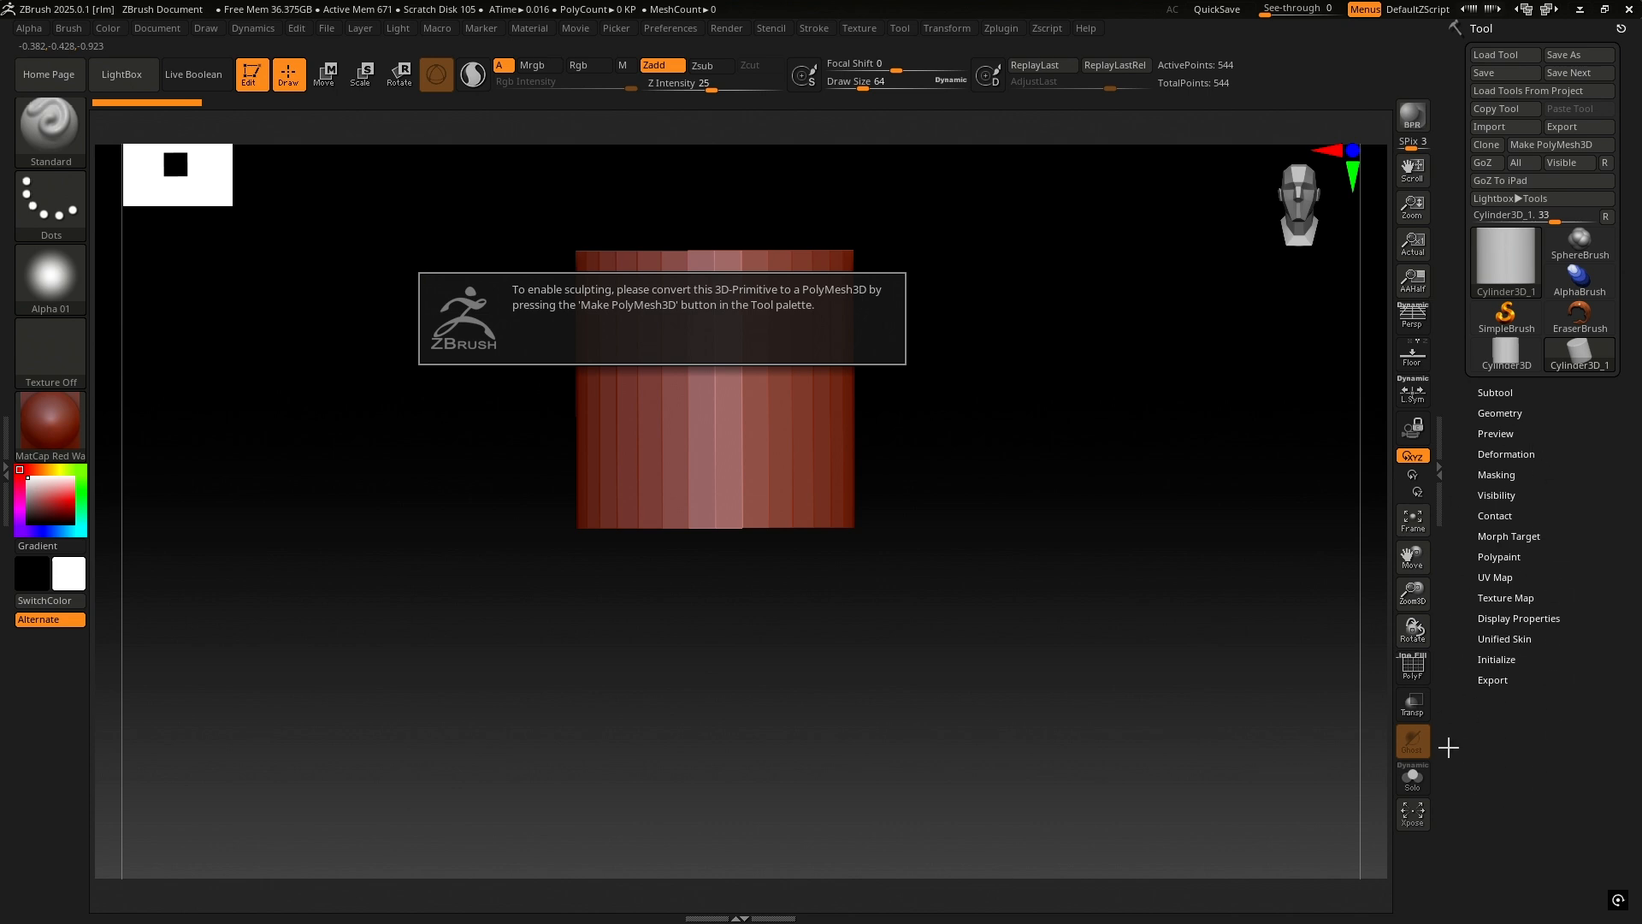
click(1557, 146)
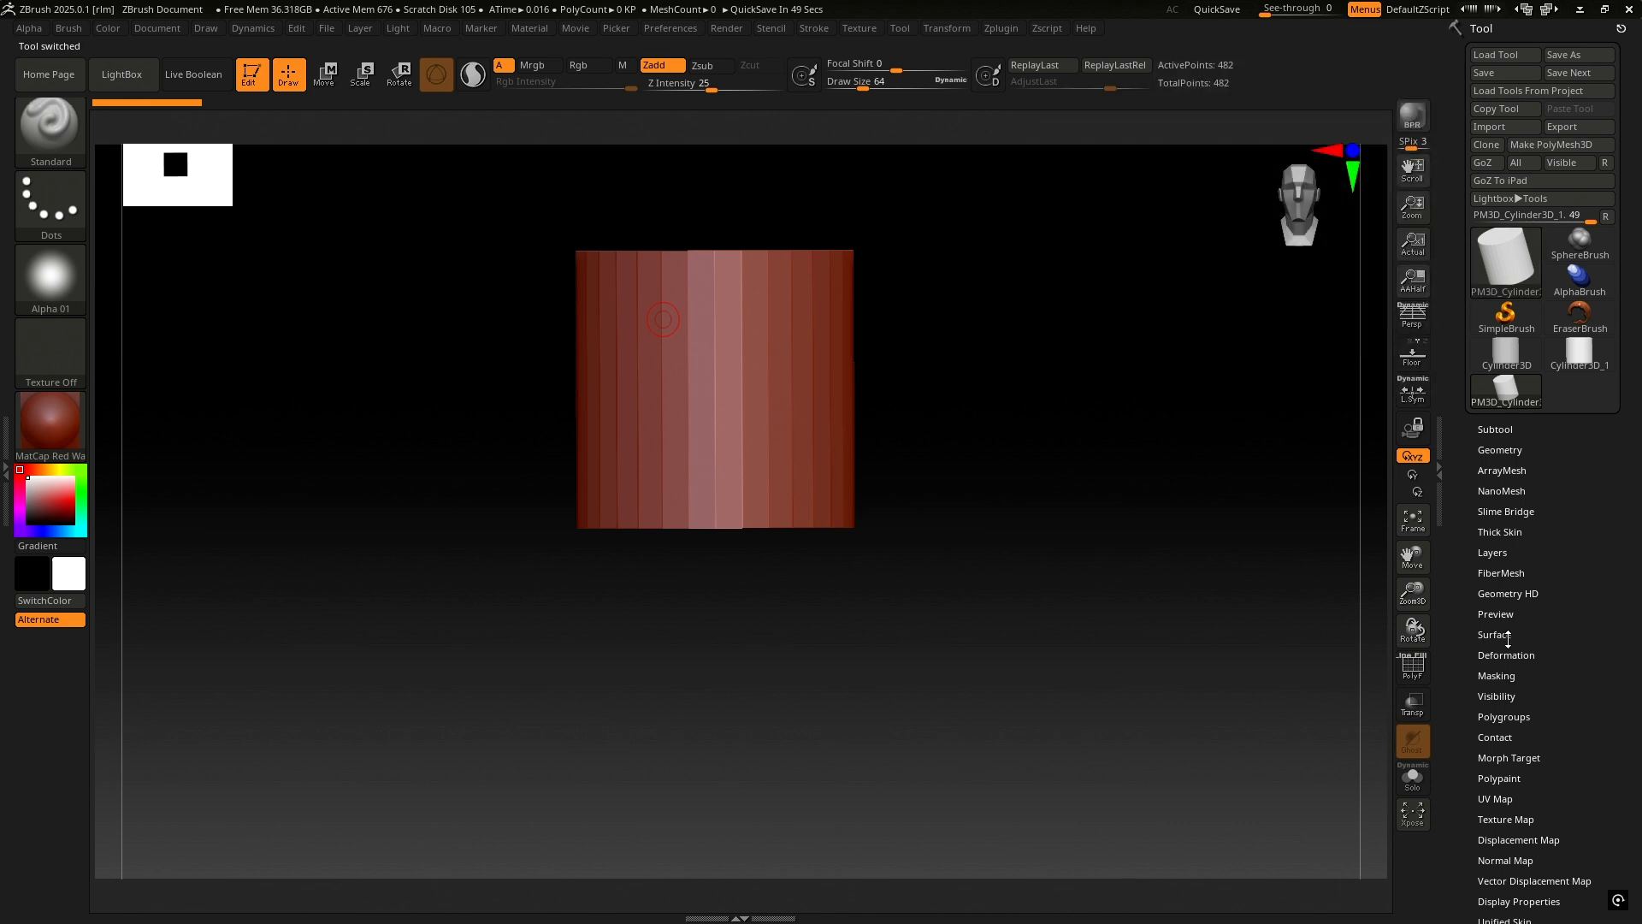
drag(1537, 642, 1493, 708)
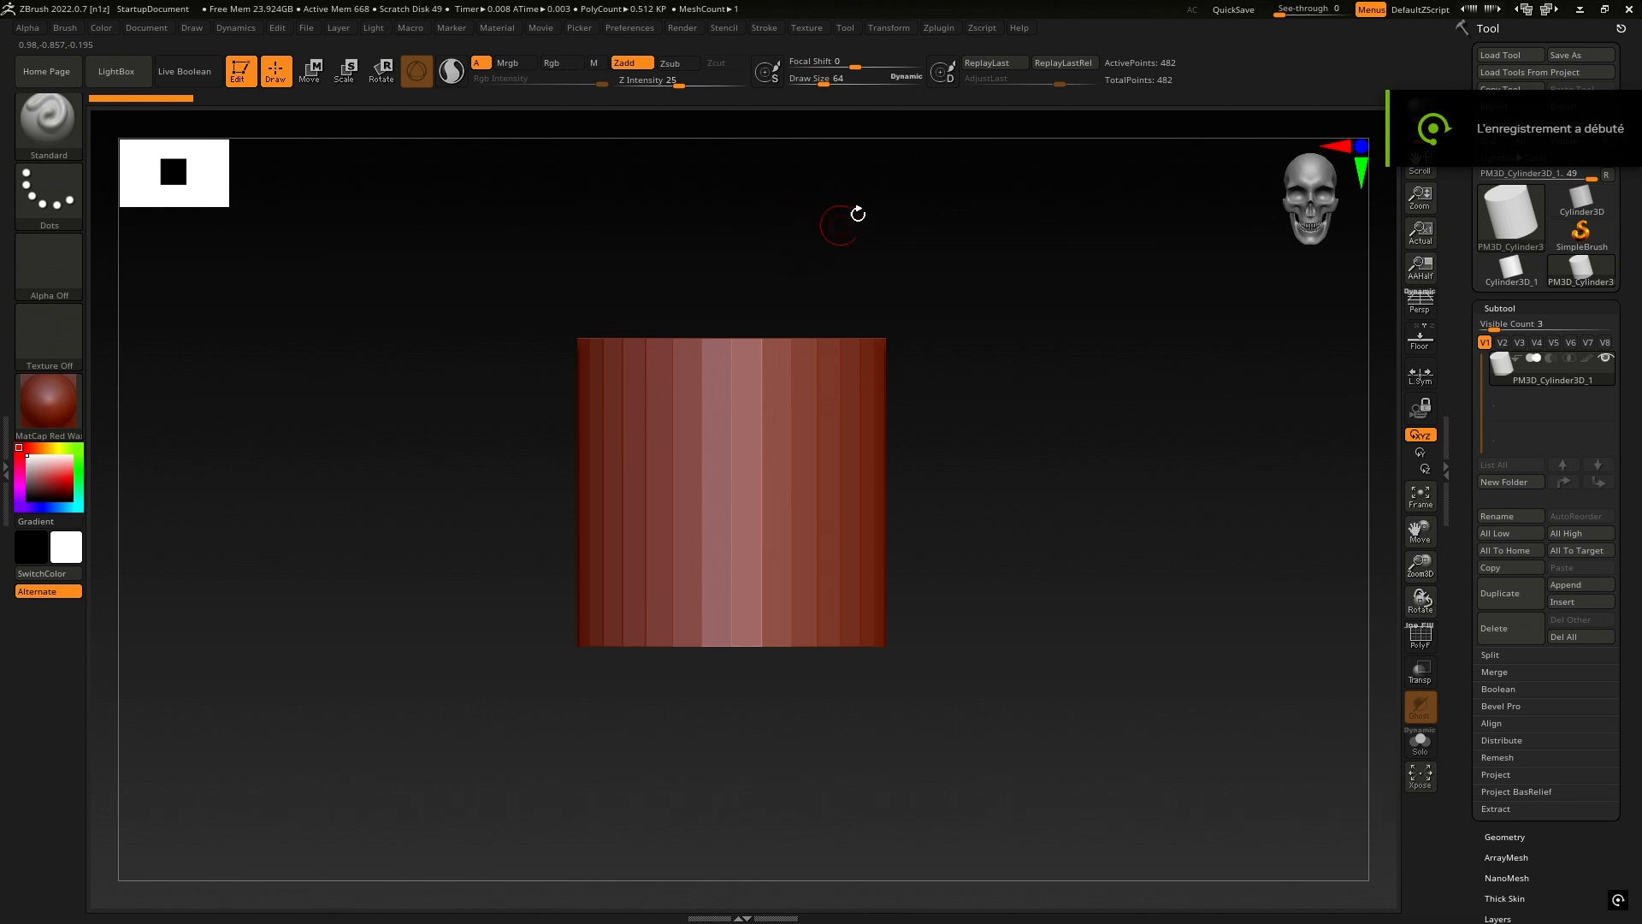
- Sculpt a raised horizontal band across the upper front of the cylinder with the ClayBuildup brush
click(42, 115)
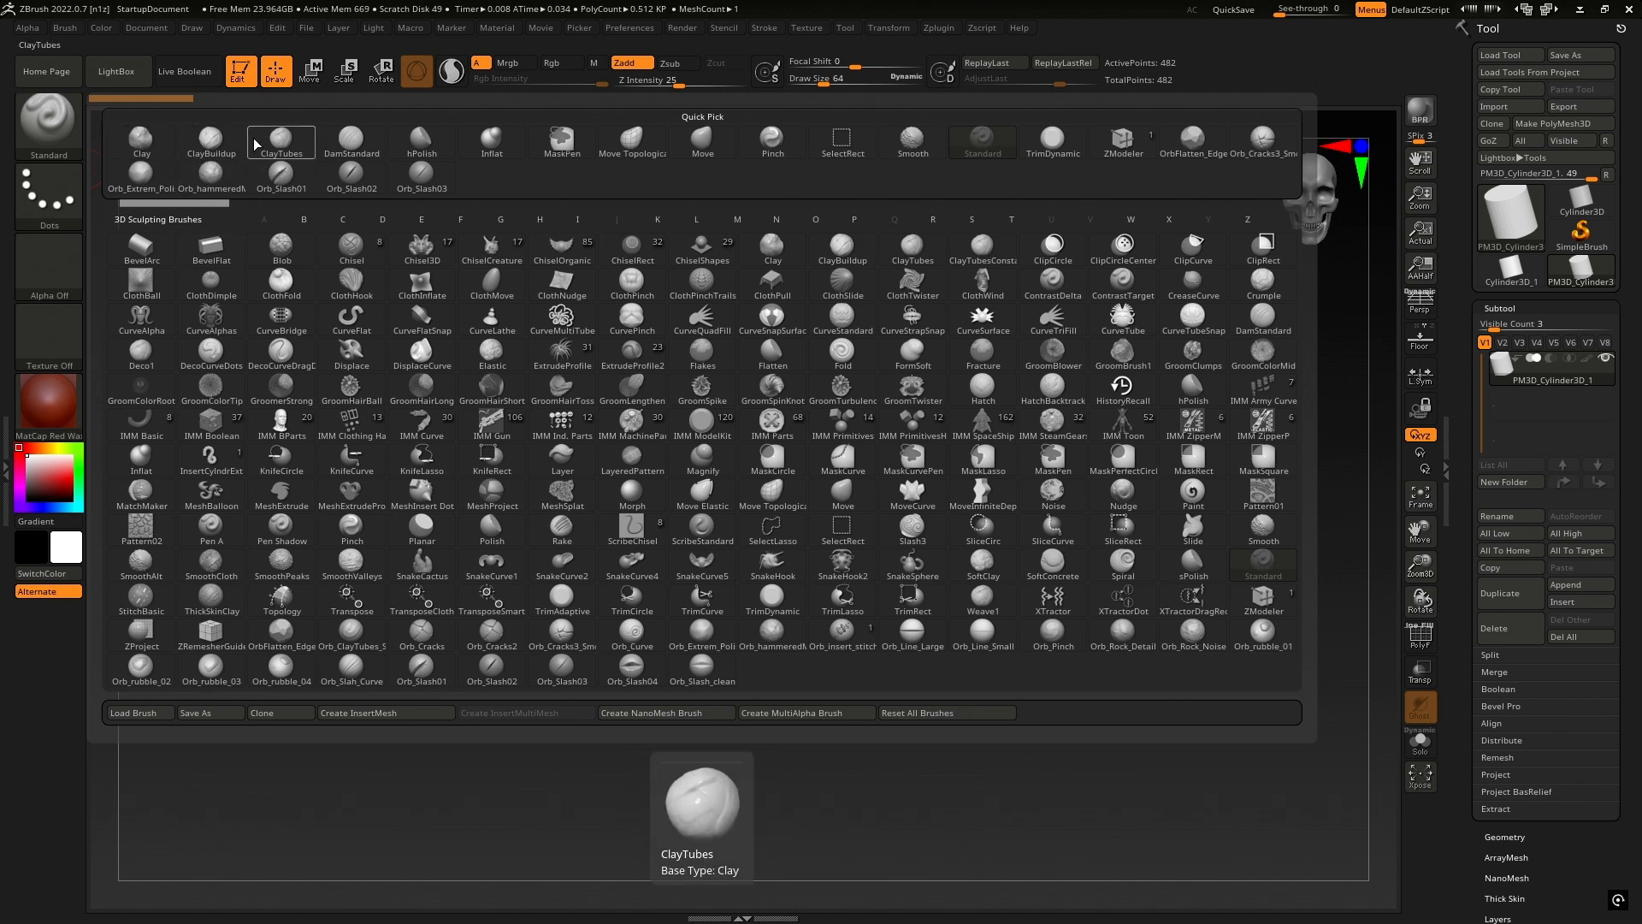
click(218, 143)
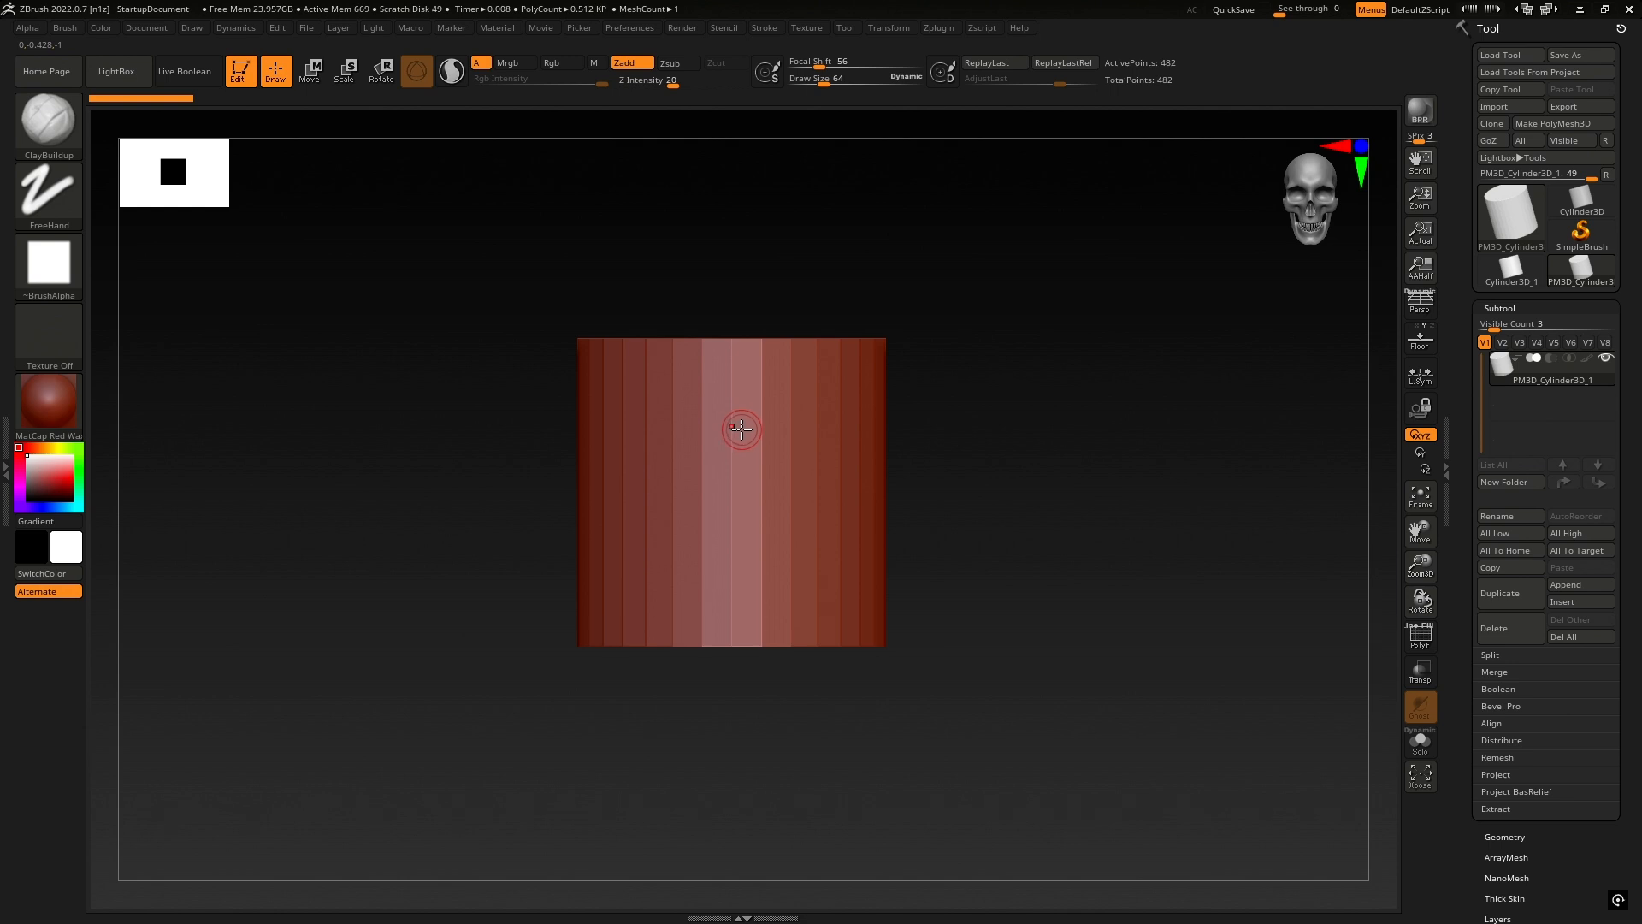
drag(666, 447, 855, 432)
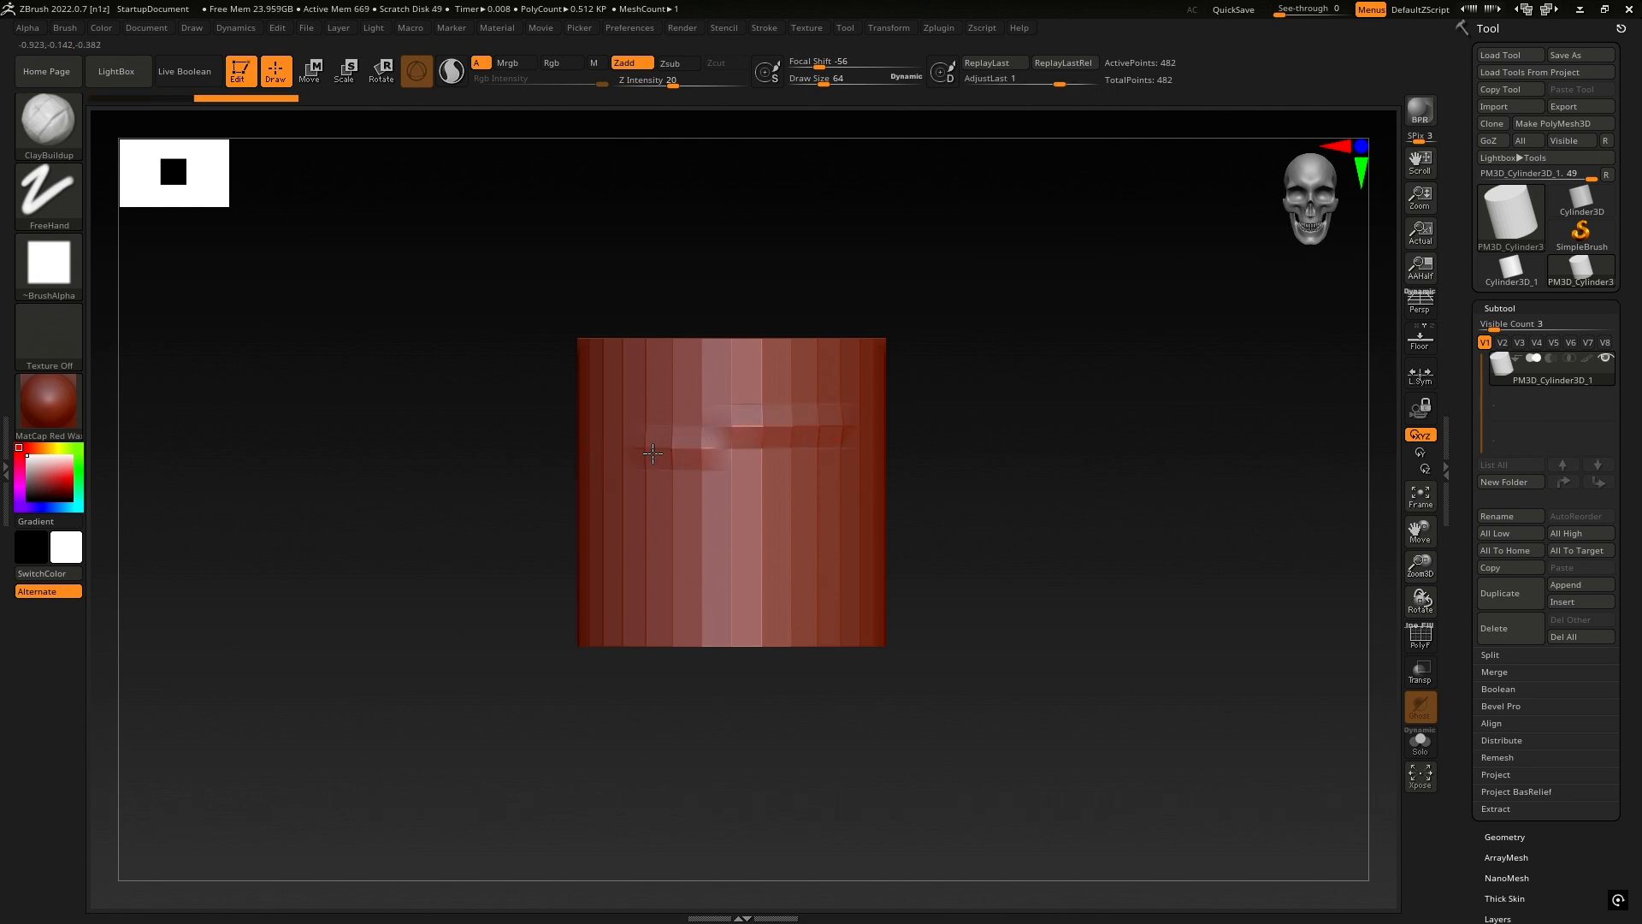
mouse_move(637, 461)
mouse_down()
mouse_move(841, 428)
mouse_move(650, 475)
mouse_move(831, 443)
mouse_up()
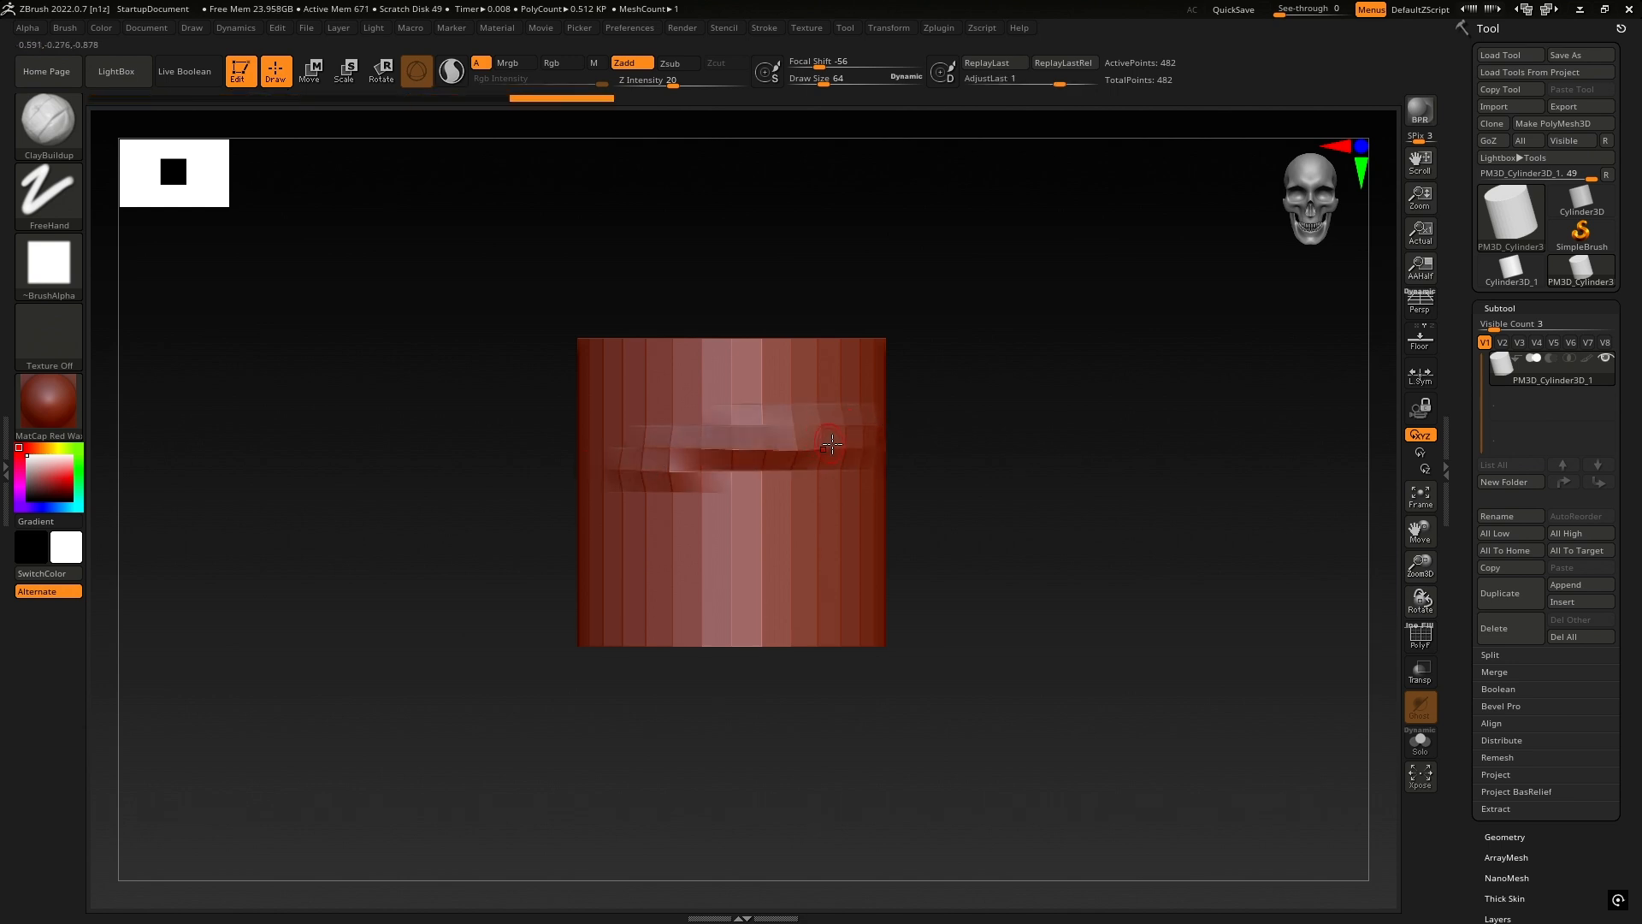
mouse_move(669, 454)
mouse_down()
mouse_move(834, 452)
mouse_move(808, 462)
mouse_up()
mouse_move(808, 462)
right_down()
mouse_move(807, 502)
mouse_move(819, 479)
right_up()
mouse_move(737, 429)
mouse_down()
mouse_move(915, 391)
mouse_move(932, 402)
mouse_move(908, 421)
mouse_up()
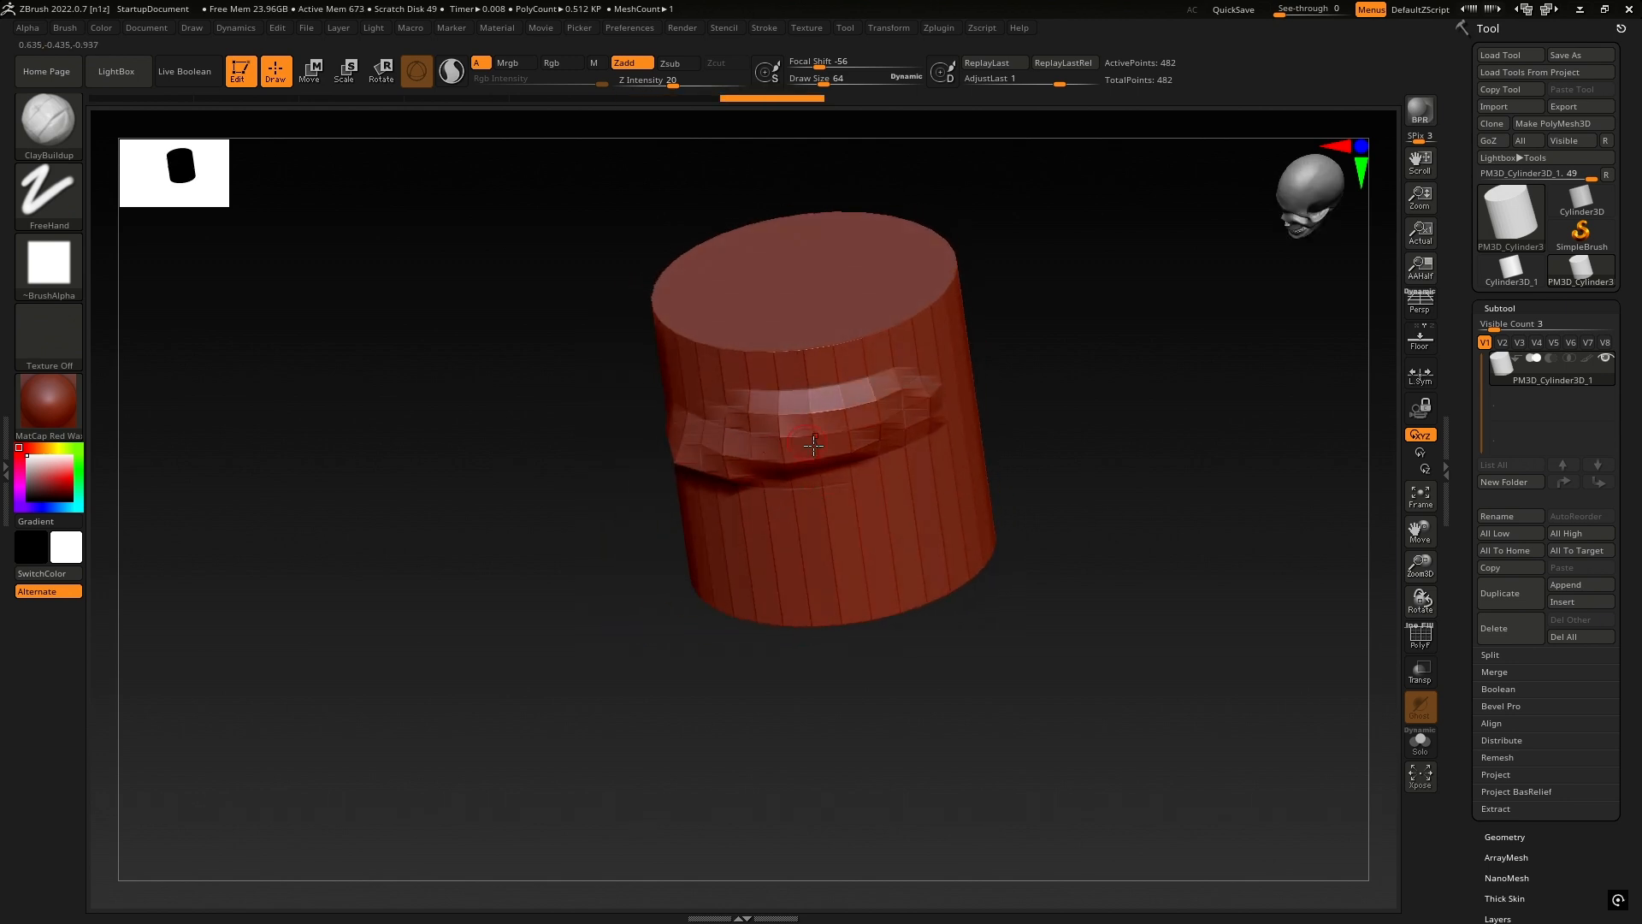
mouse_move(819, 457)
right_down()
mouse_move(803, 408)
mouse_move(901, 444)
mouse_move(889, 466)
mouse_move(878, 426)
mouse_move(907, 417)
right_up()
drag(900, 421, 786, 438)
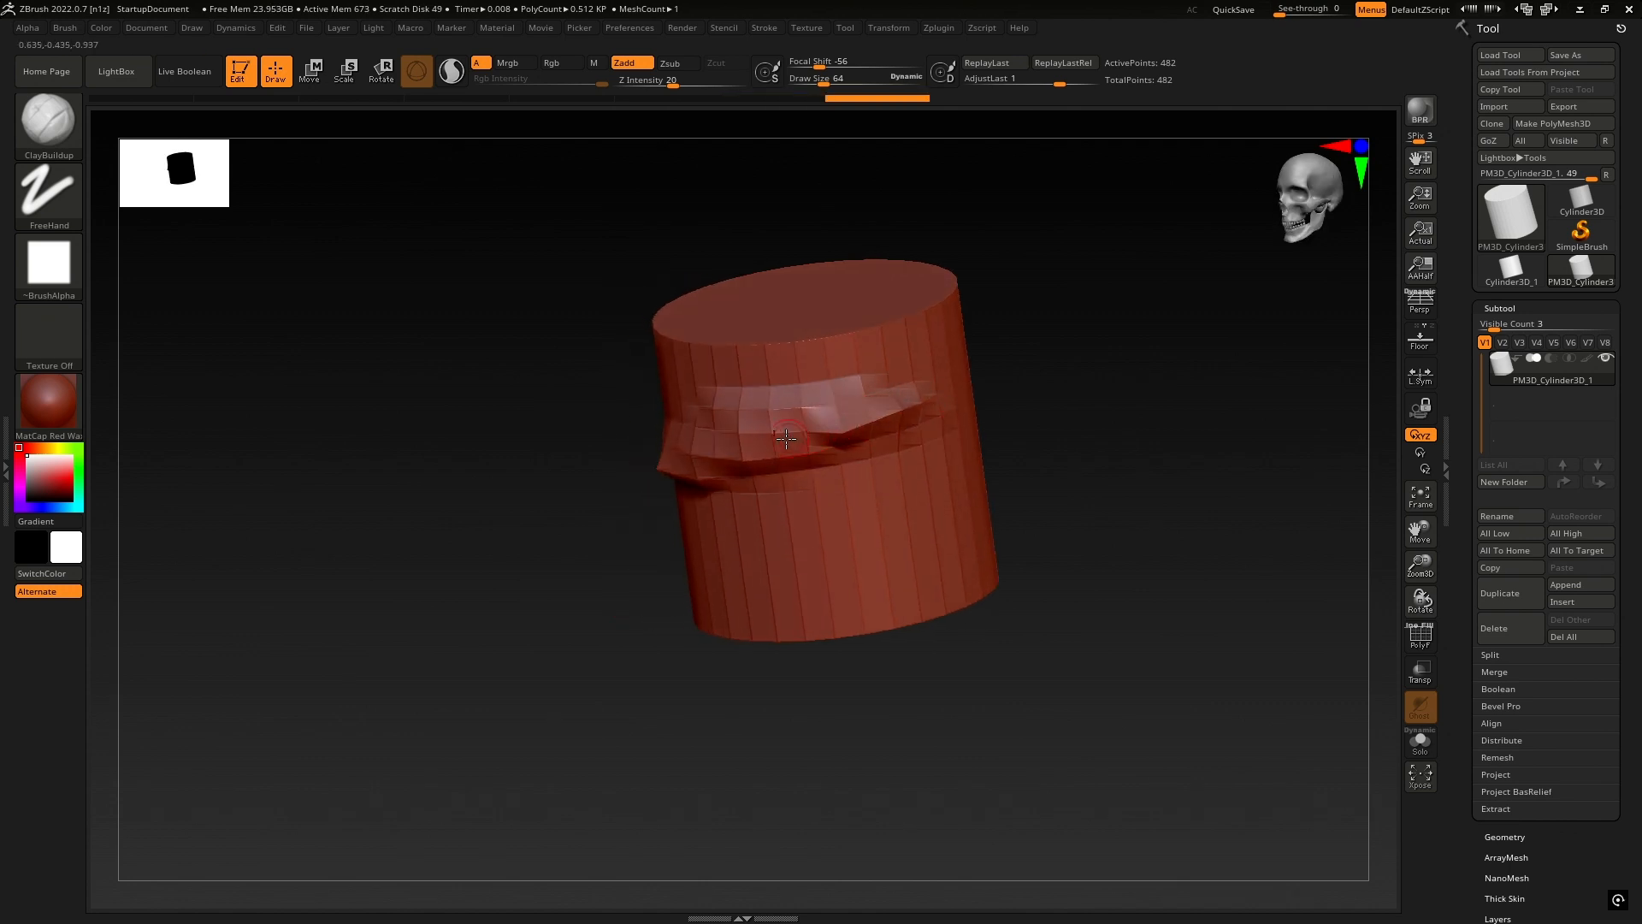
right_drag(785, 438, 750, 409)
mouse_move(750, 409)
mouse_down()
mouse_move(590, 423)
mouse_move(759, 439)
mouse_up()
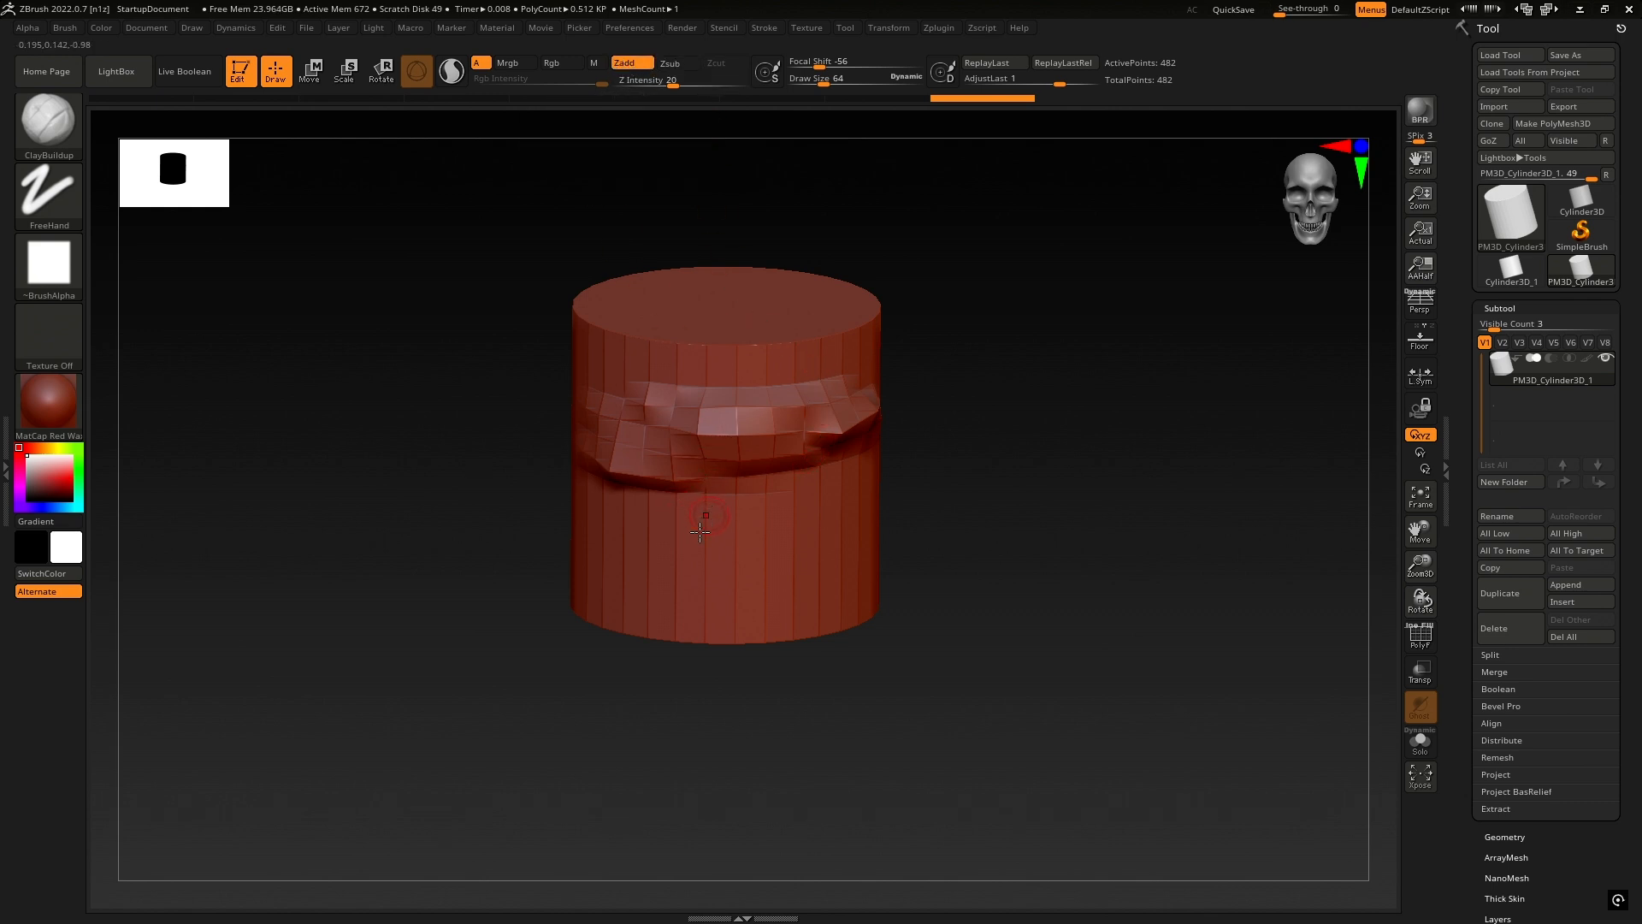
- Carve a horizontal groove into the cylinder just below the raised band with inverted ClayBuildup strokes
right_drag(733, 491, 744, 492)
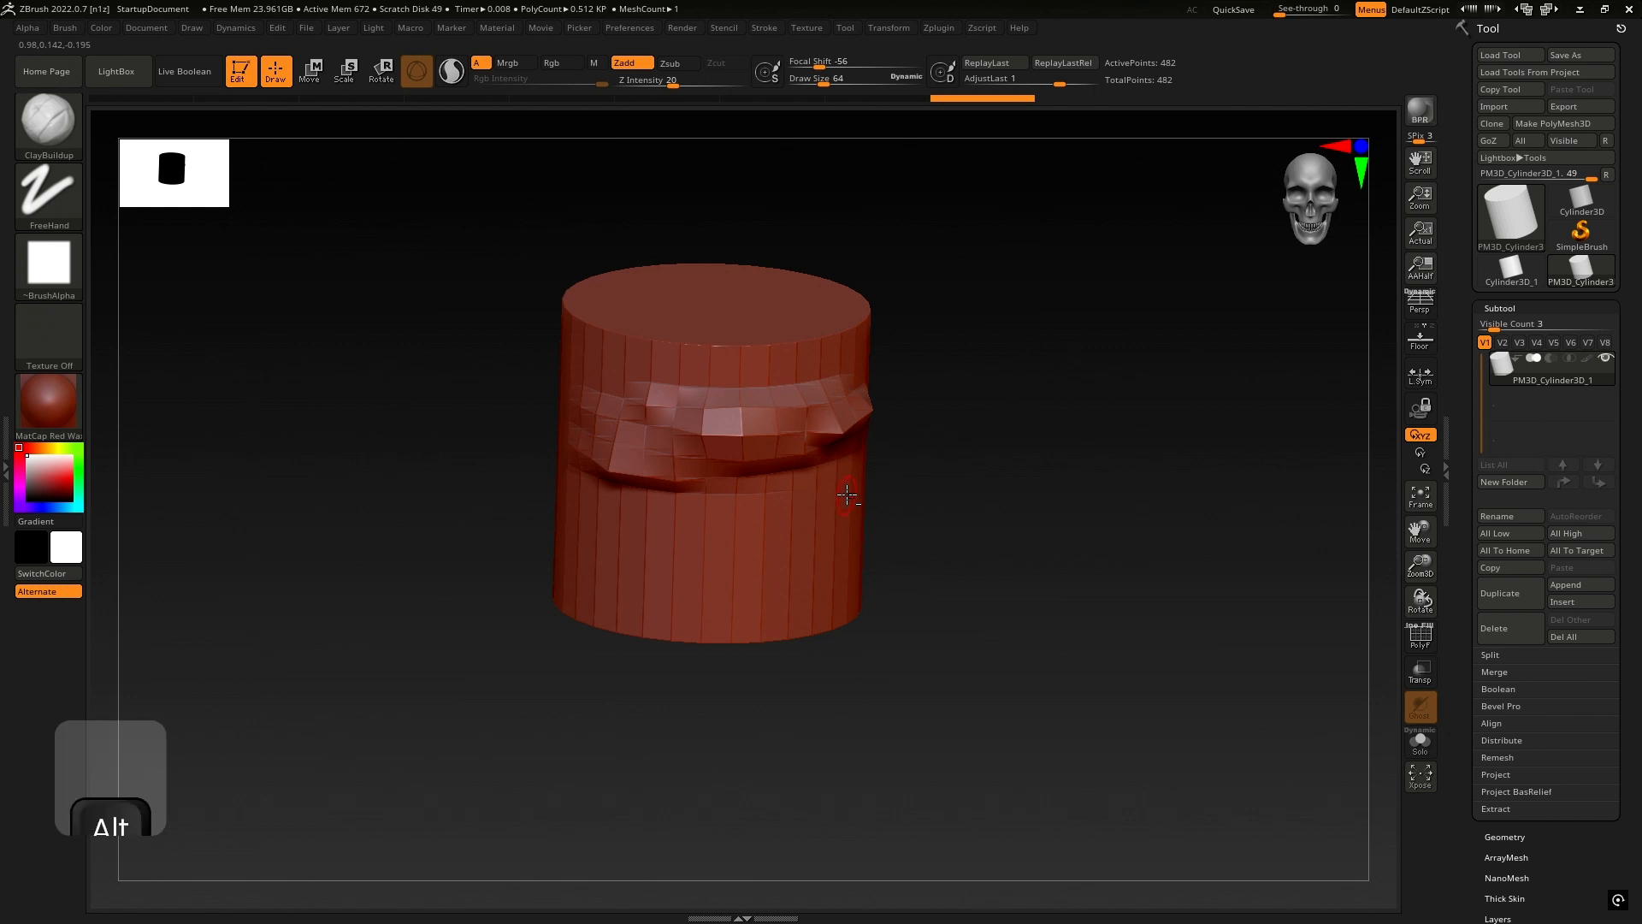
mouse_move(728, 514)
alt+mouse_down()
mouse_move(796, 492)
mouse_move(663, 506)
mouse_move(747, 500)
alt+mouse_up()
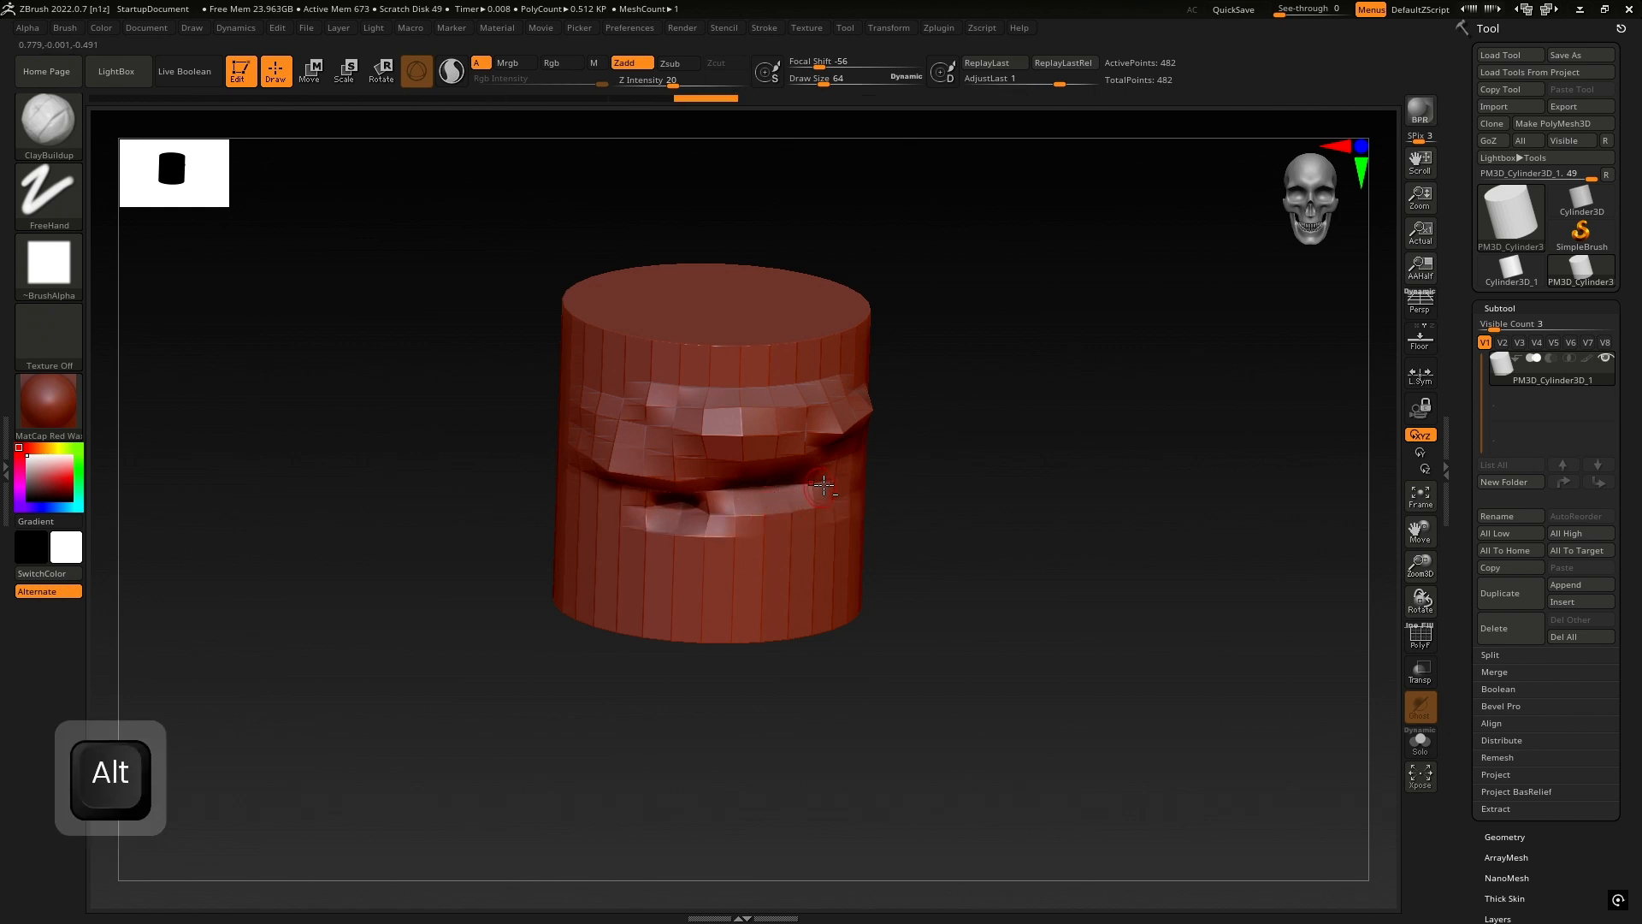
right_drag(828, 472, 710, 511)
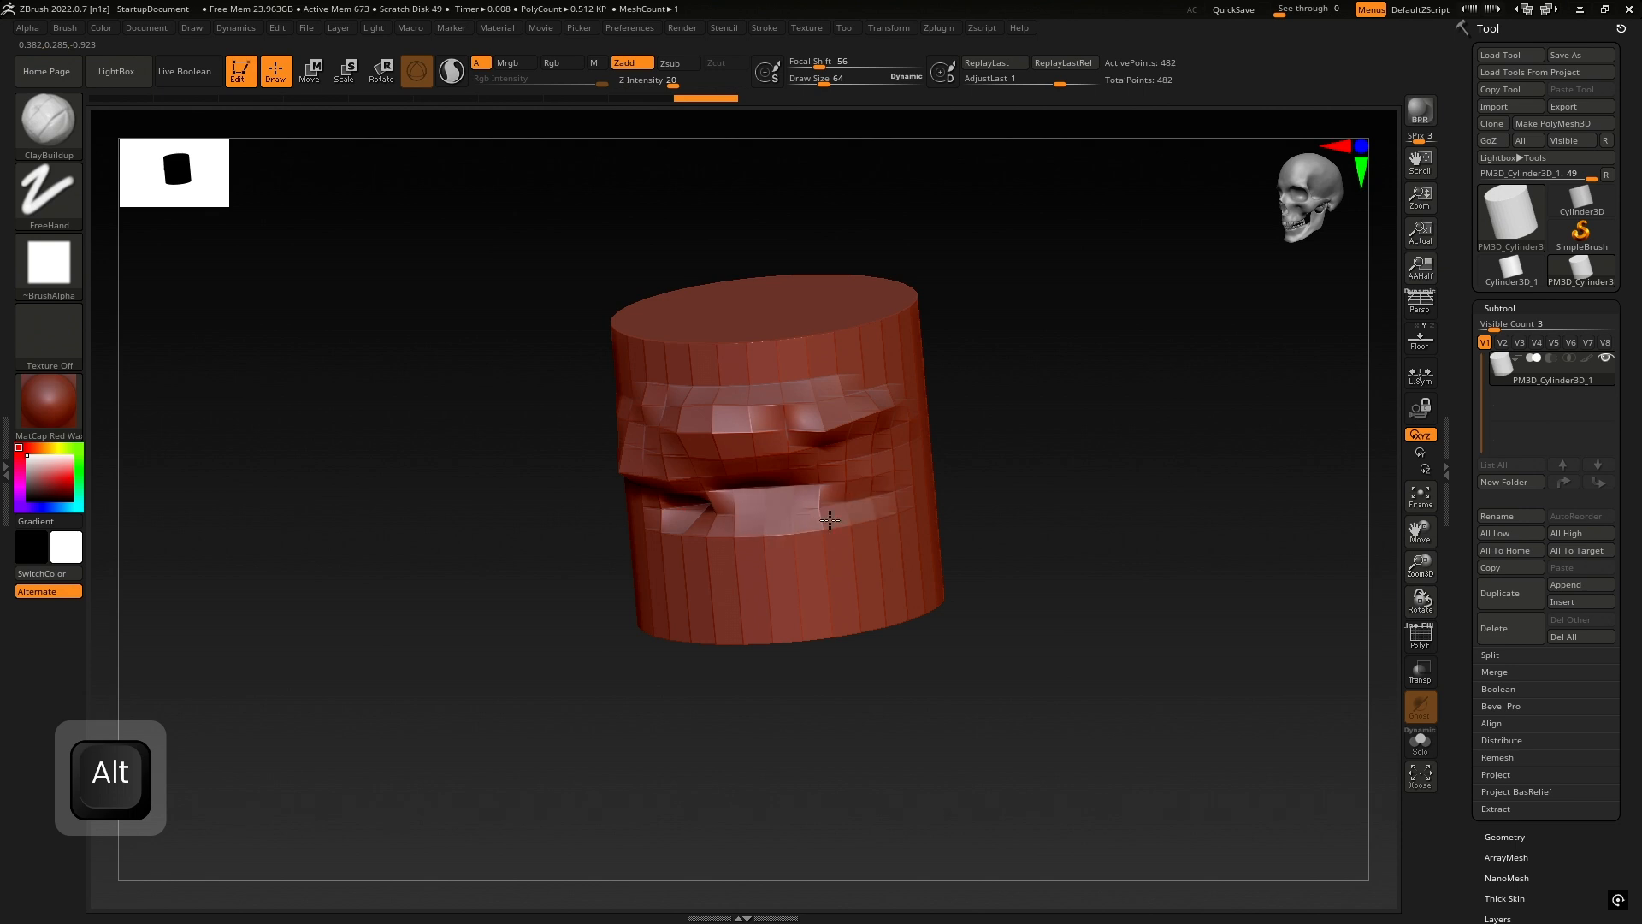
mouse_move(914, 478)
alt+mouse_down()
mouse_move(804, 488)
mouse_move(868, 480)
alt+mouse_up()
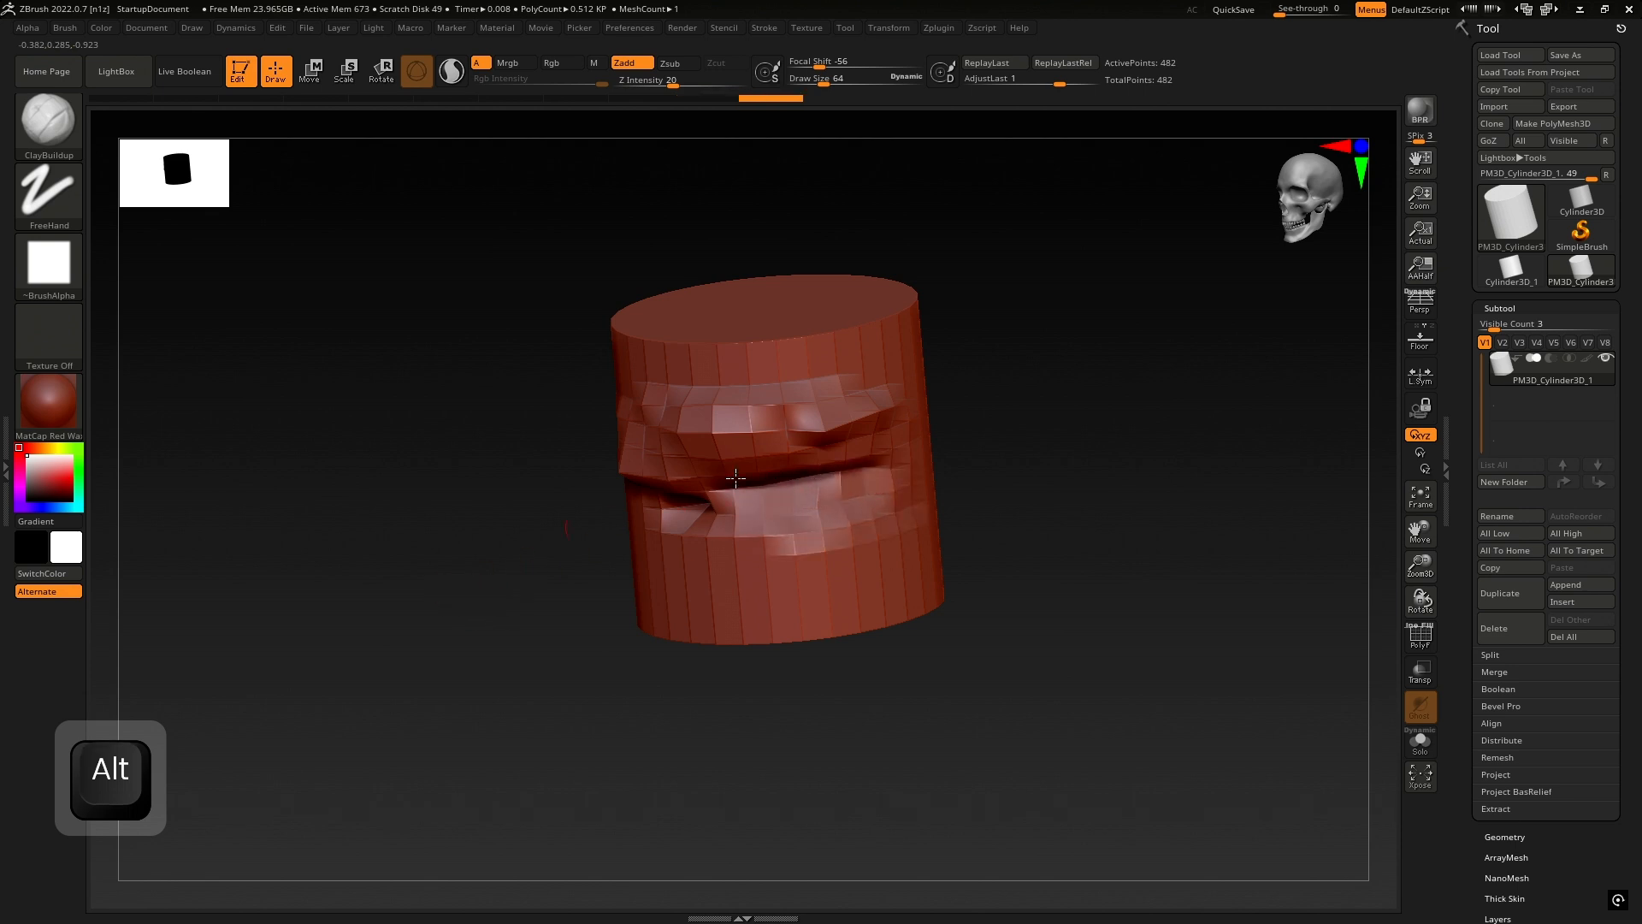
mouse_move(736, 477)
right_down()
mouse_move(975, 419)
mouse_move(562, 509)
right_up()
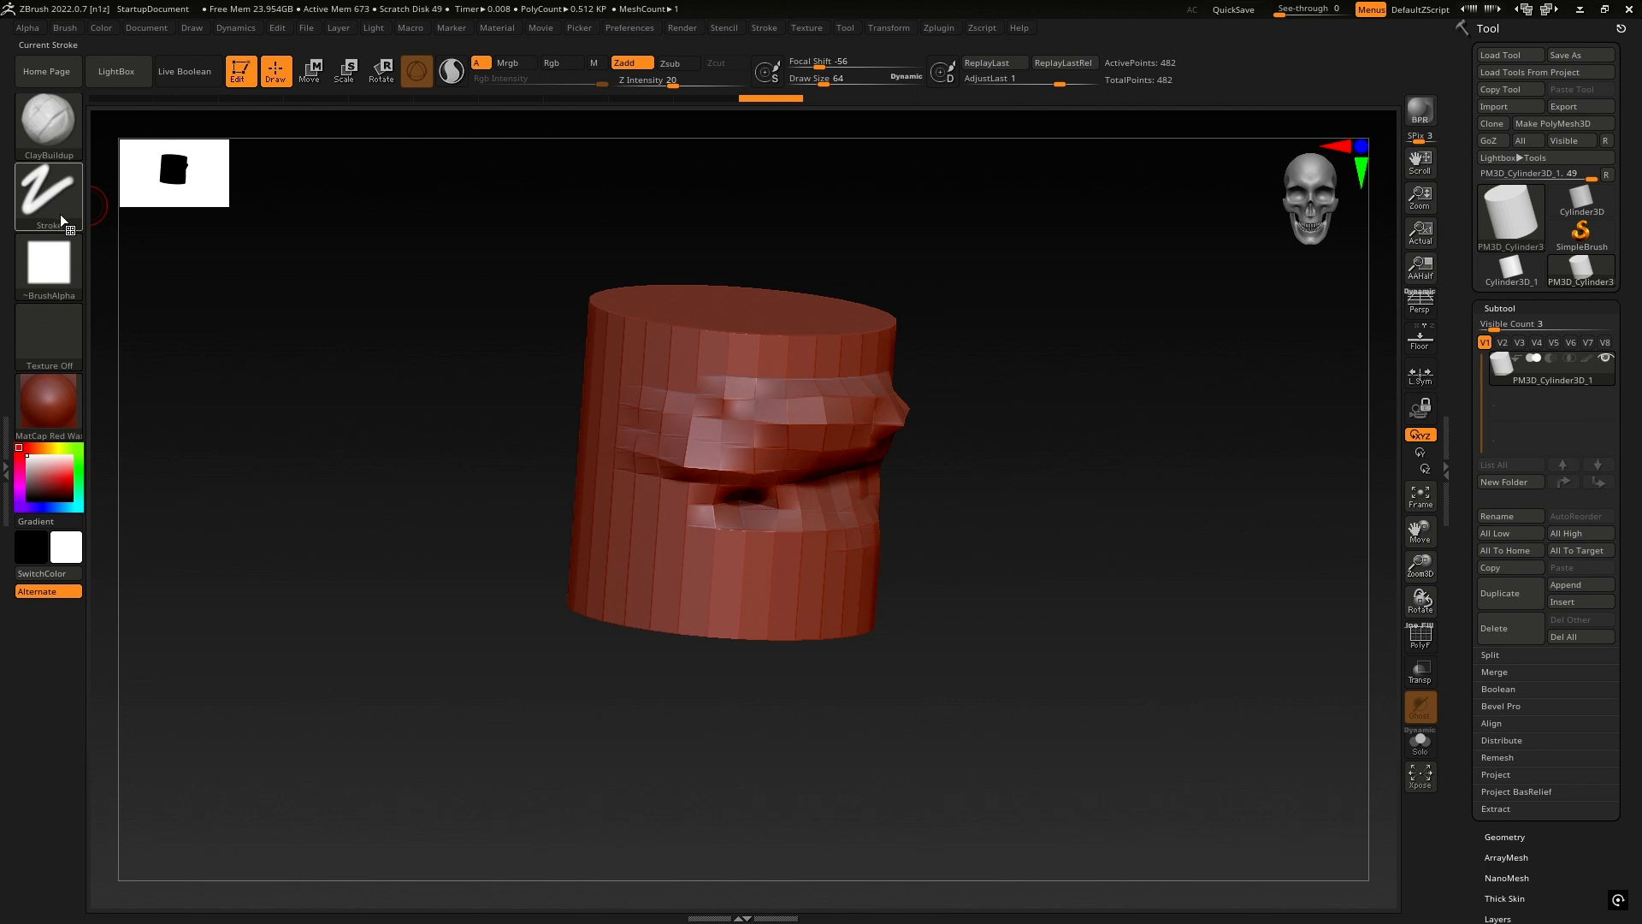
- Switch to the Standard brush and enlarge its draw size to about 88
click(49, 128)
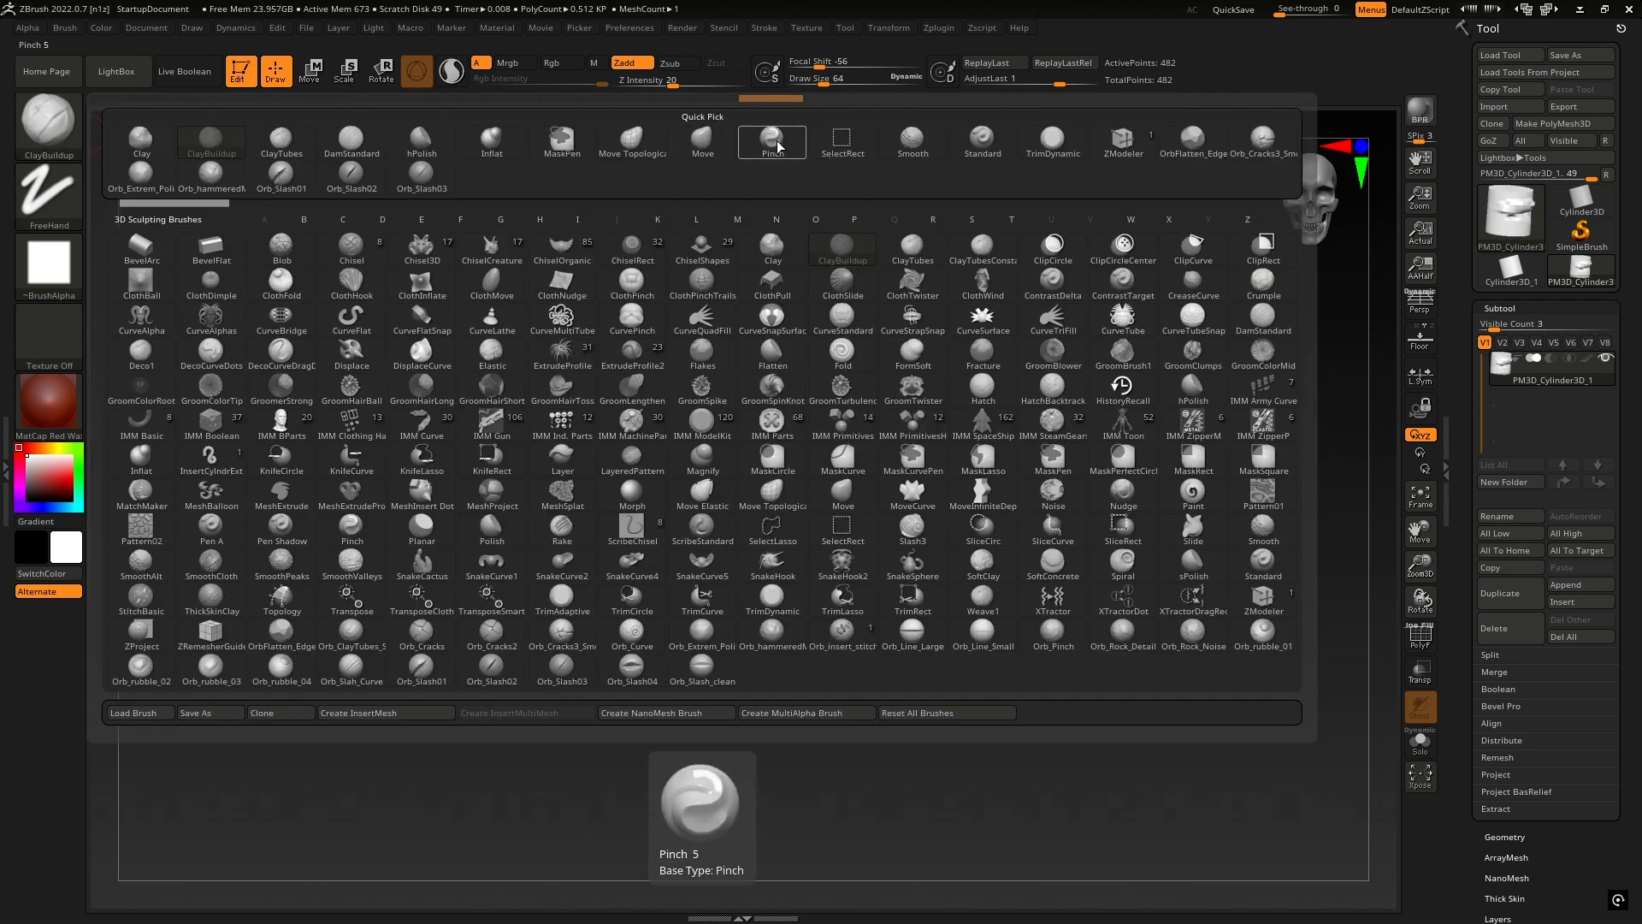
click(981, 140)
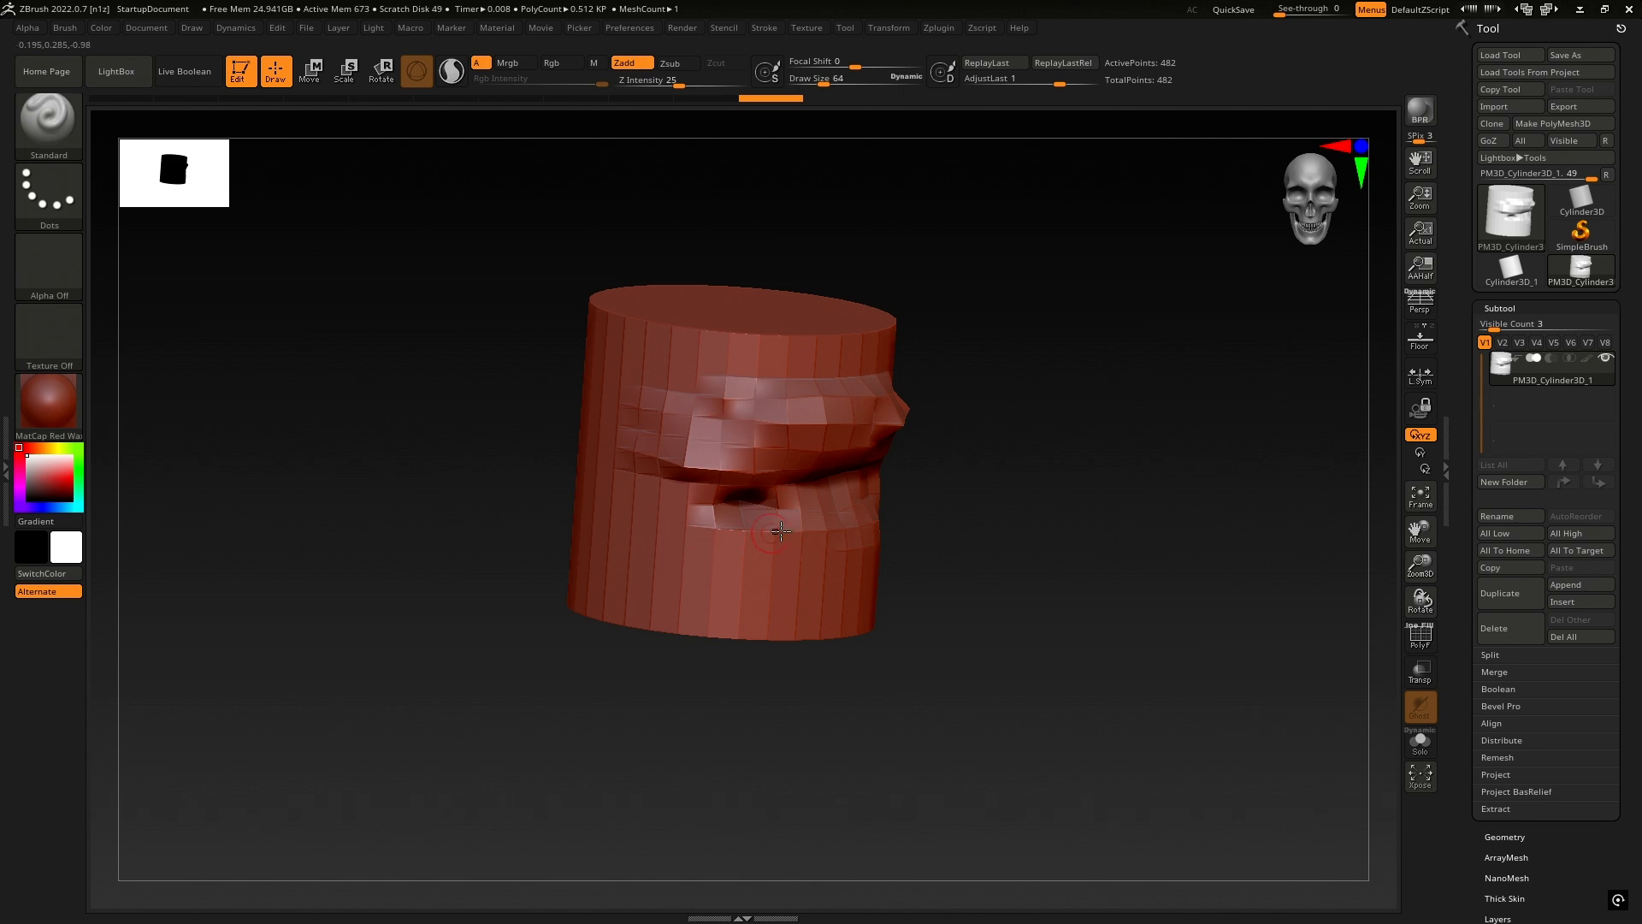
right_drag(781, 531, 830, 523)
key(space)
drag(975, 495, 983, 495)
- Extend the raised band and the groove below it around the cylinder's side with normal and inverted Standard brush strokes
right_drag(757, 266, 803, 399)
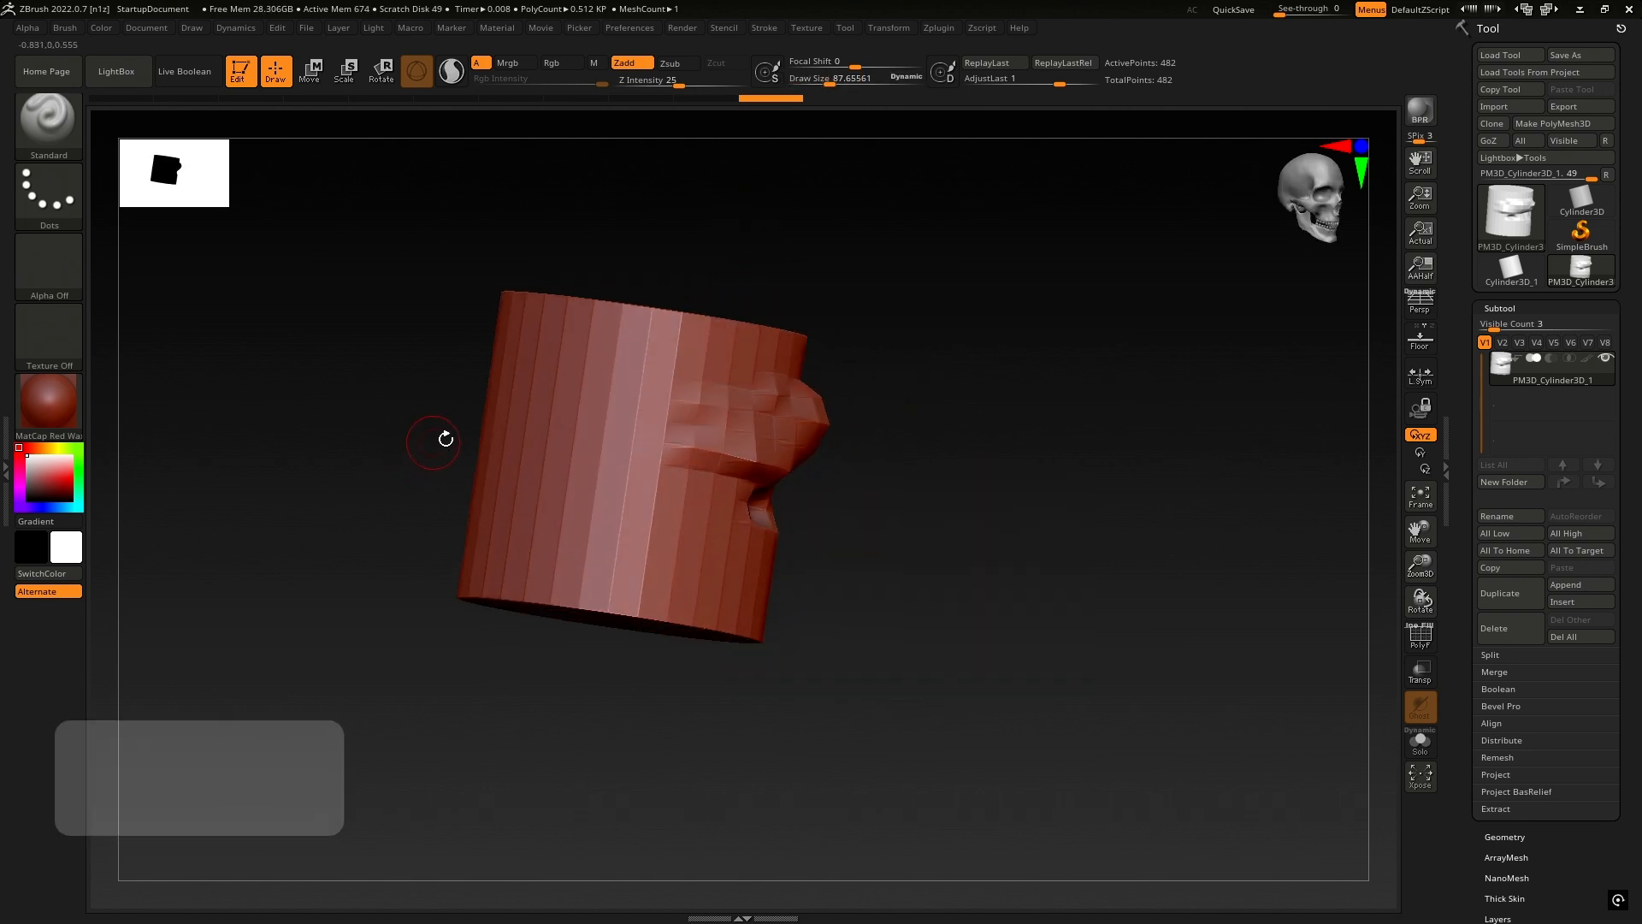
mouse_move(657, 384)
mouse_down()
mouse_move(504, 427)
mouse_move(530, 428)
mouse_up()
right_drag(532, 414, 509, 468)
mouse_move(509, 468)
alt+mouse_down()
mouse_move(650, 445)
mouse_move(553, 479)
alt+mouse_up()
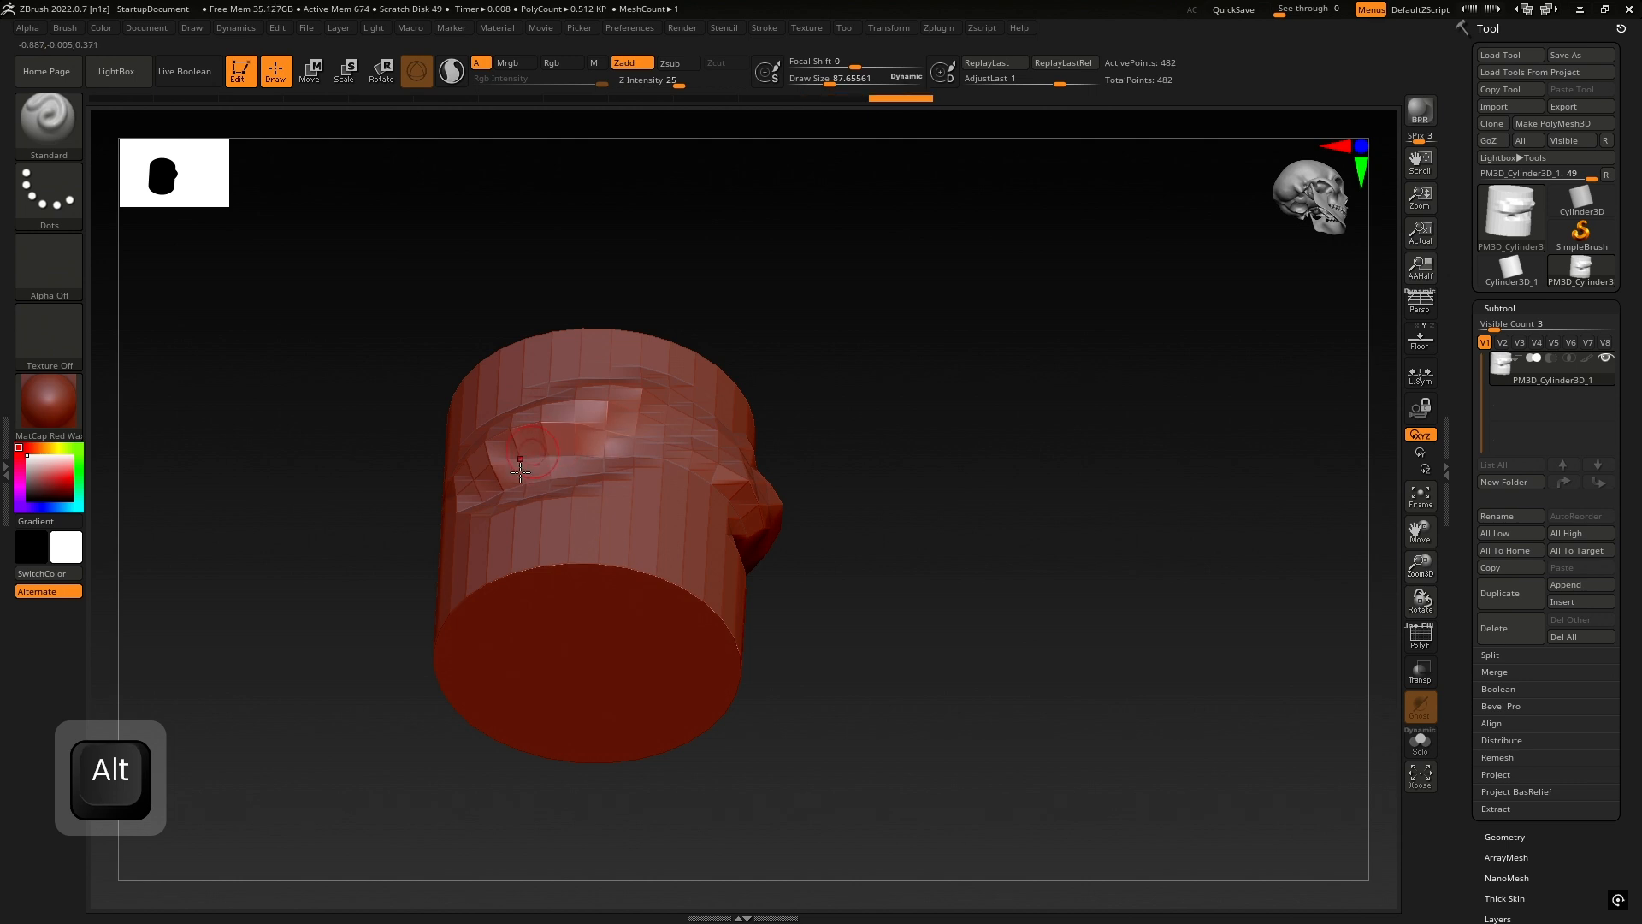
right_drag(484, 477, 916, 486)
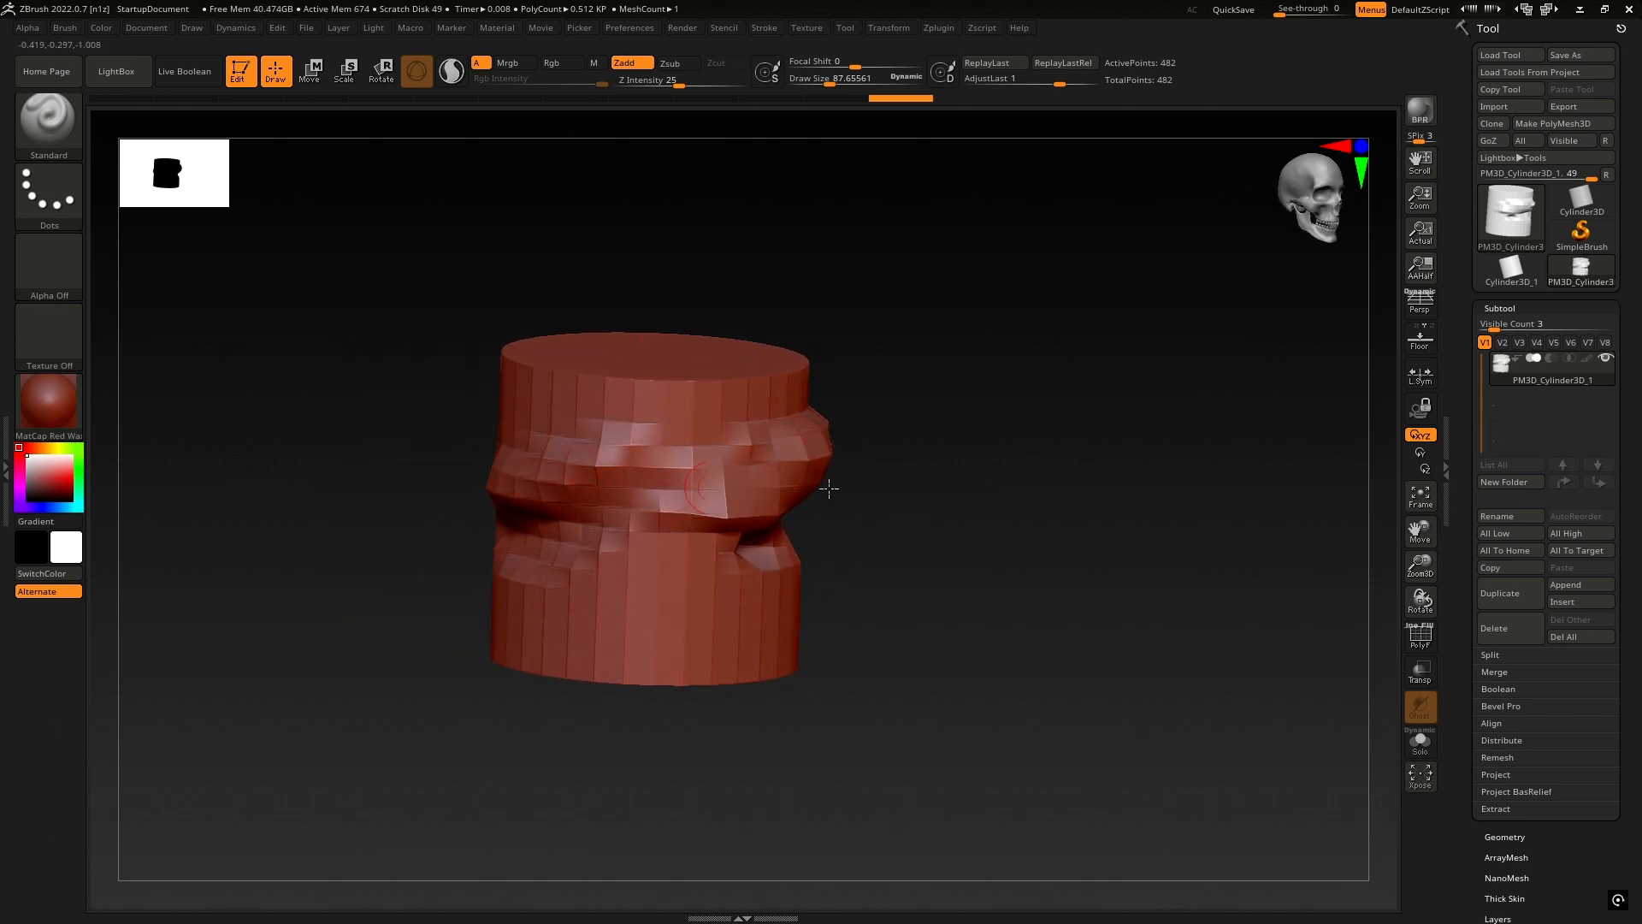
right_drag(524, 405, 845, 452)
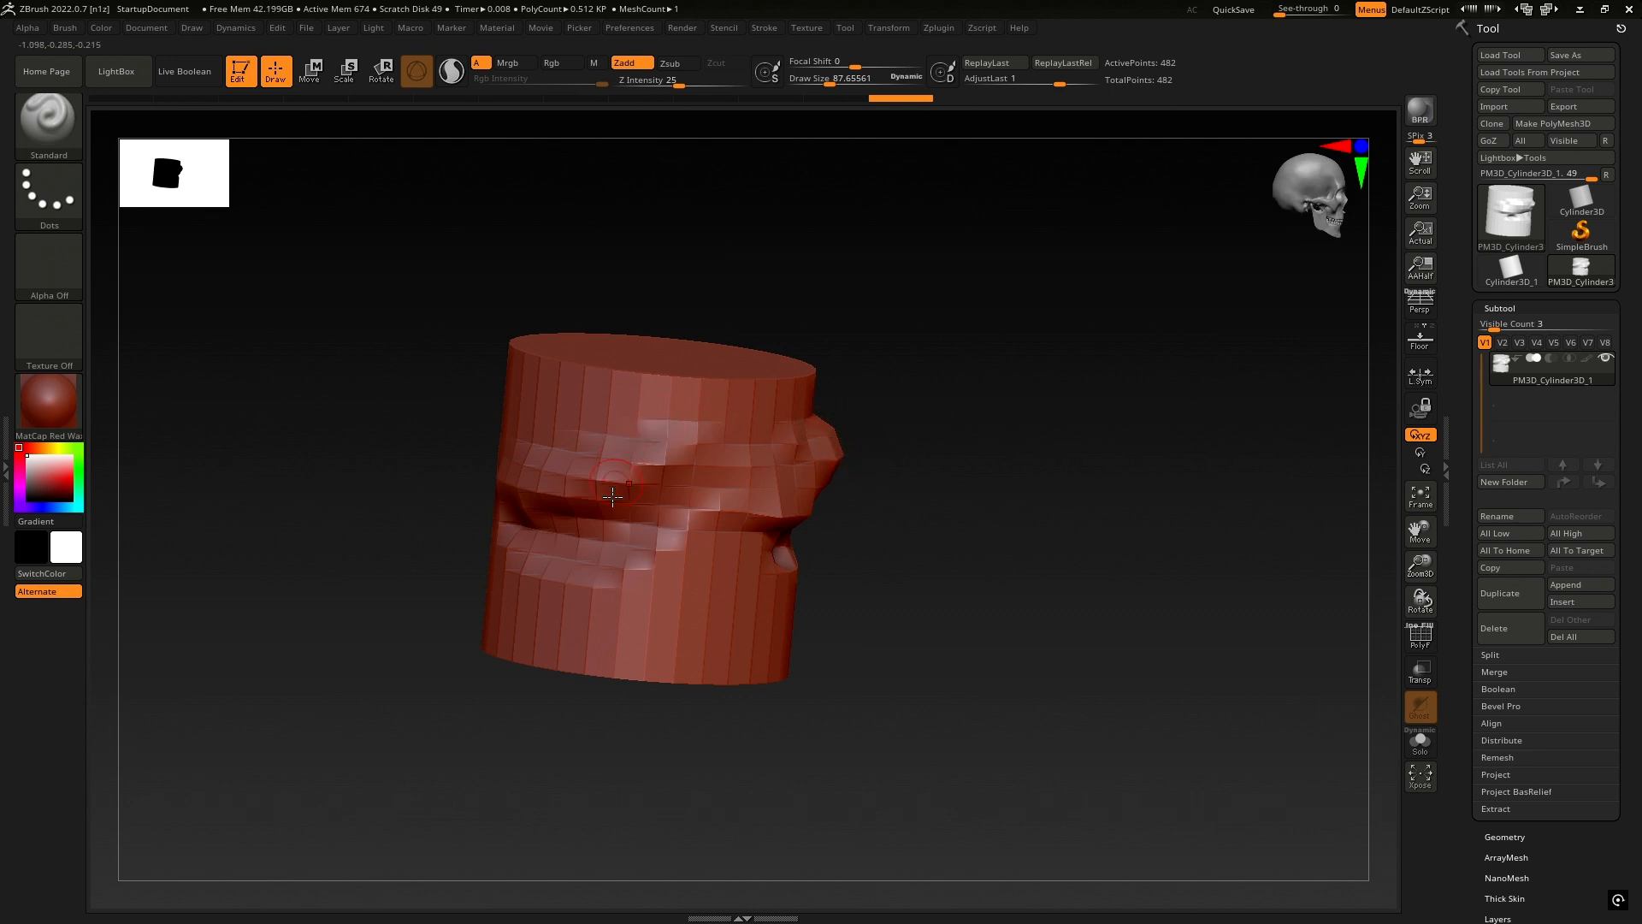
right_drag(768, 416, 786, 424)
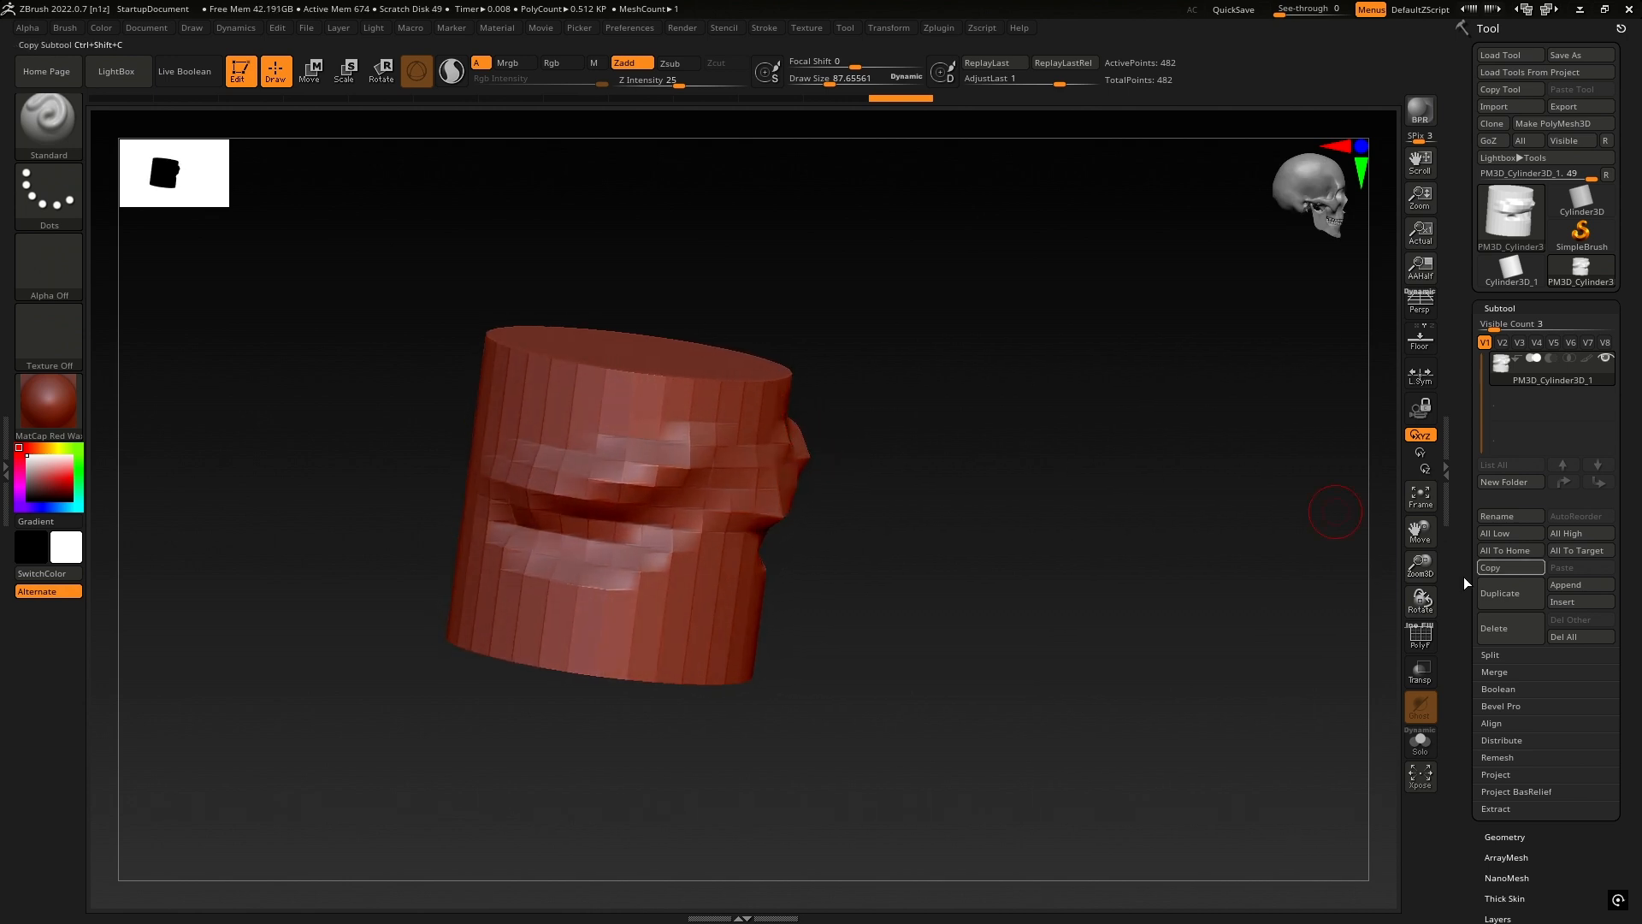
- Show the polyframe to examine the sculpted cylinder's polygon grid from several angles, and hide it again
click(1423, 642)
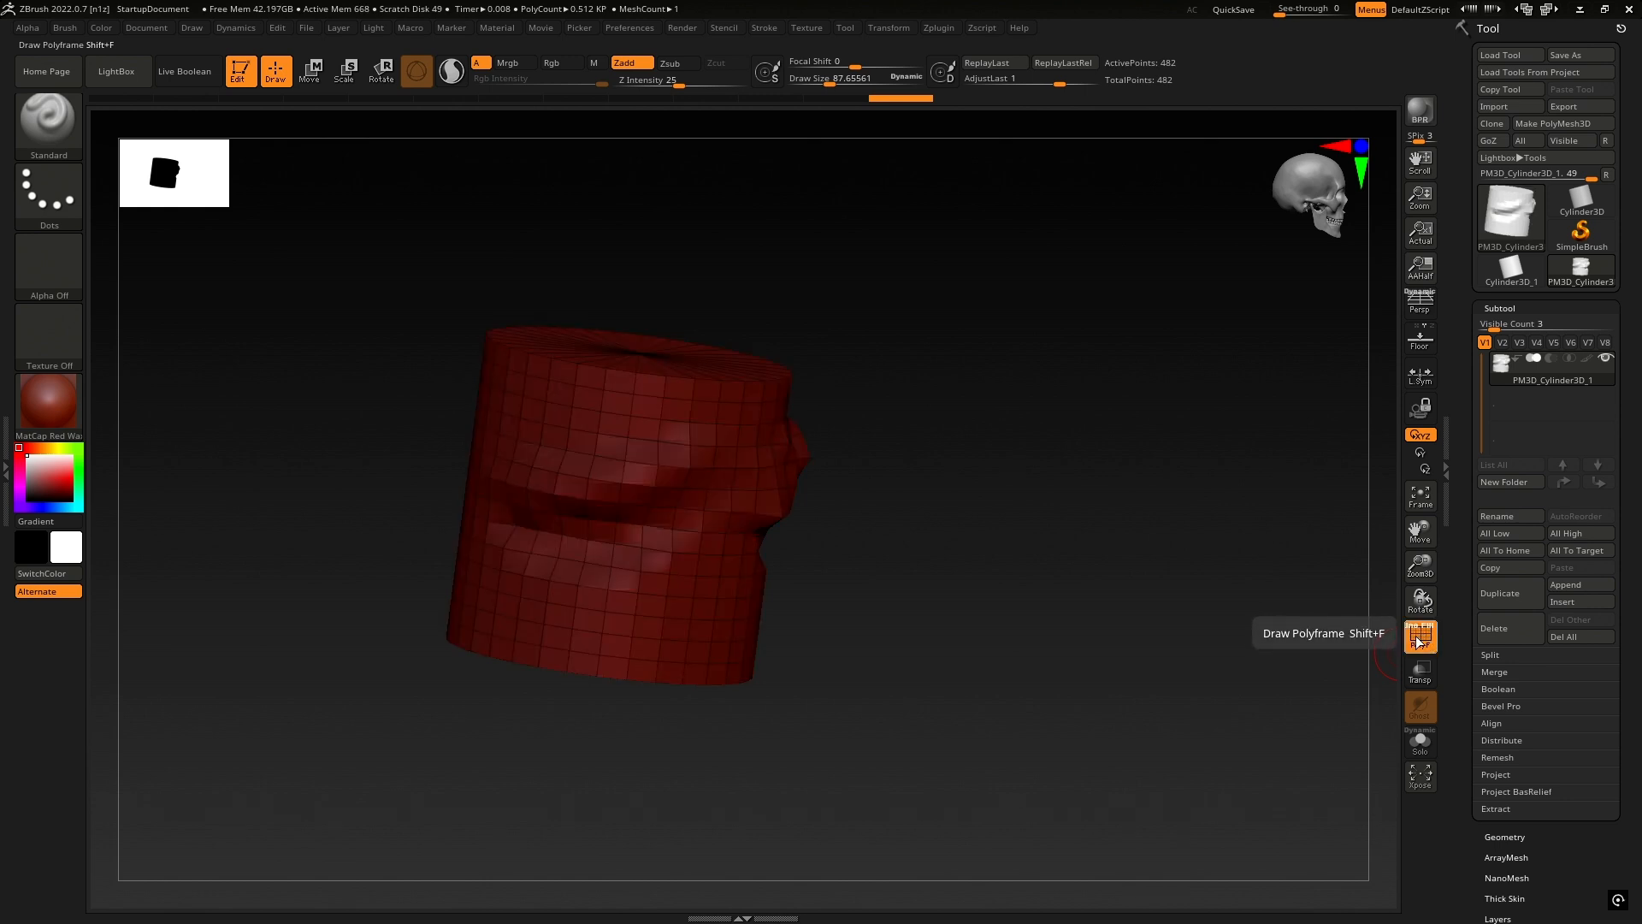
mouse_move(665, 435)
right_down()
mouse_move(701, 437)
mouse_move(655, 455)
mouse_move(680, 428)
right_up()
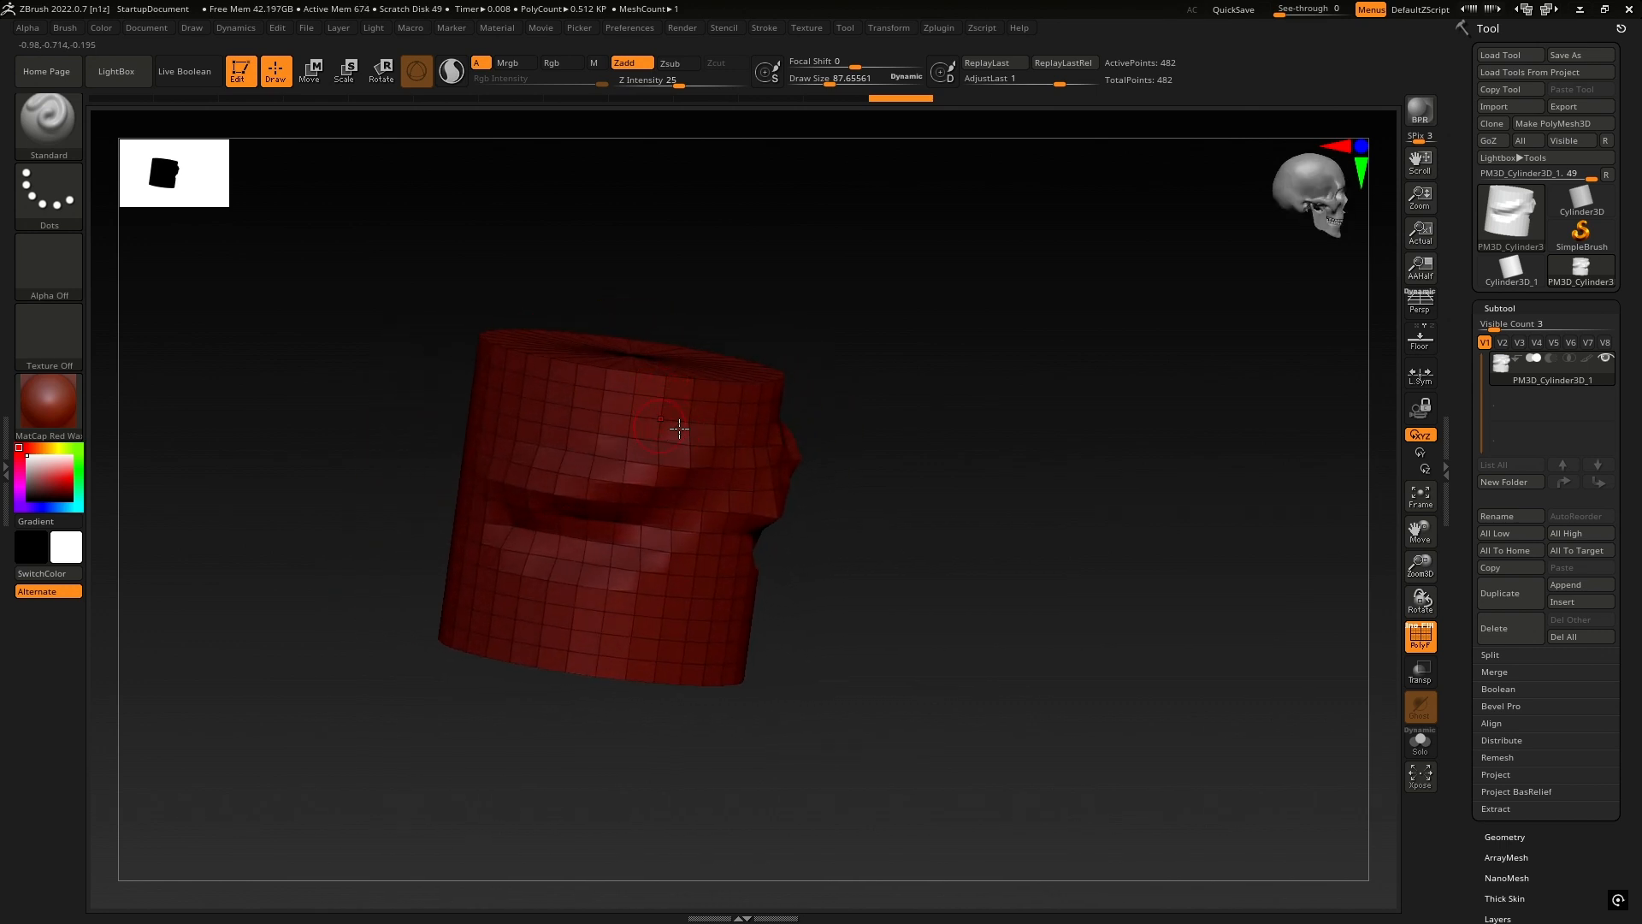
right_drag(687, 539, 799, 498)
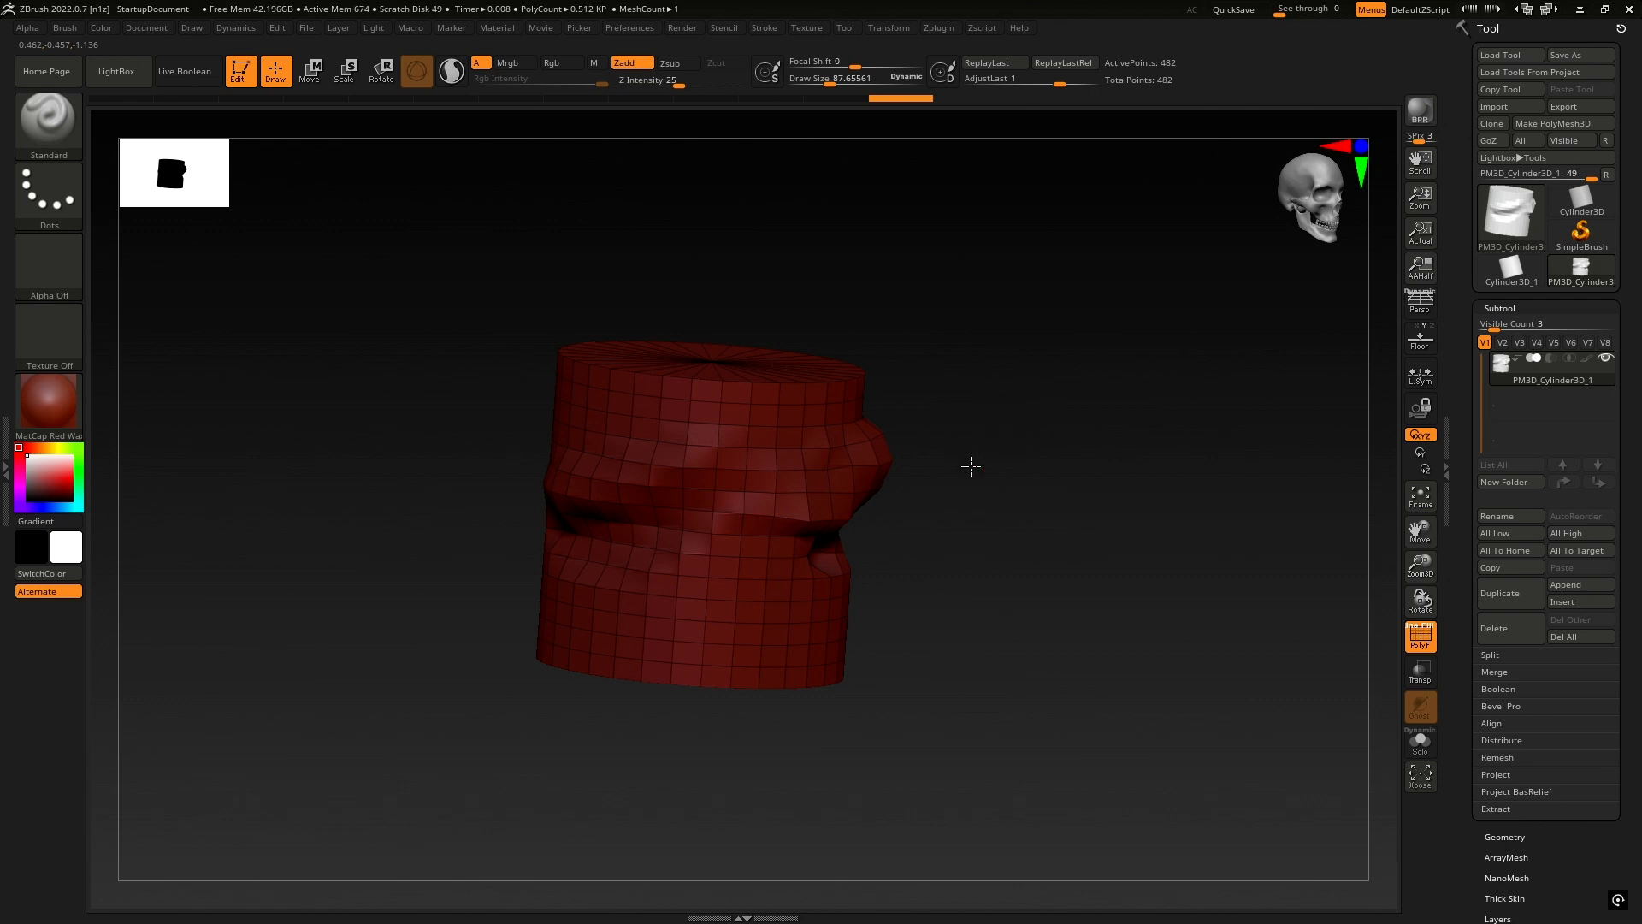
right_drag(971, 465, 1052, 484)
click(1417, 637)
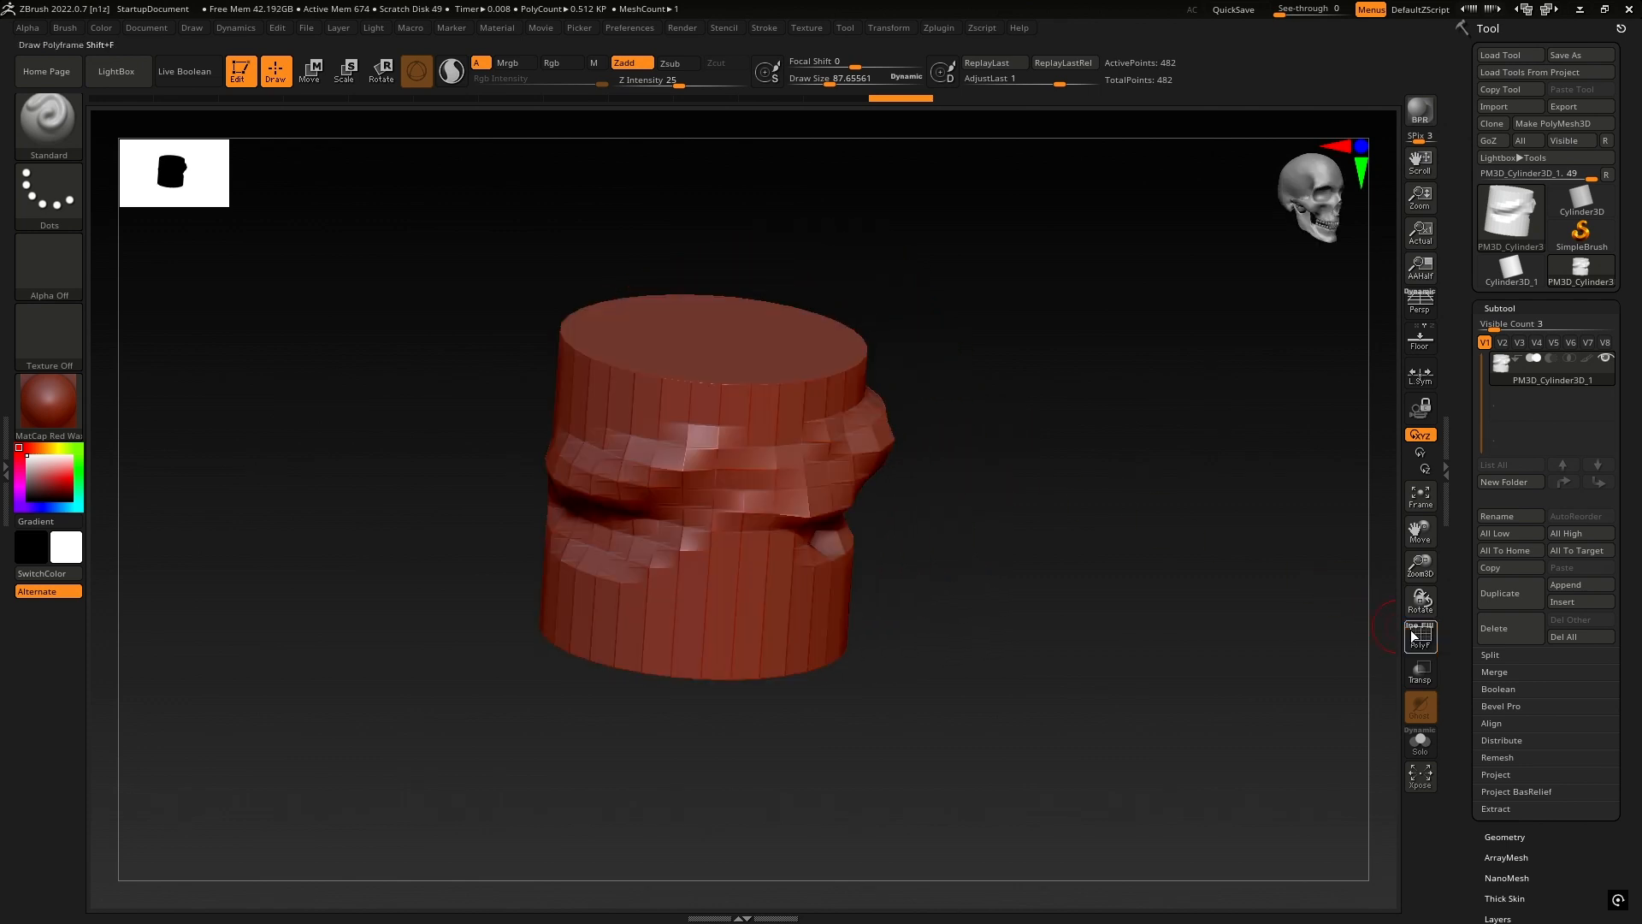
- Divide the cylinder's geometry once with smooth subdivision enabled
key(alt)
drag(1627, 526, 1621, 349)
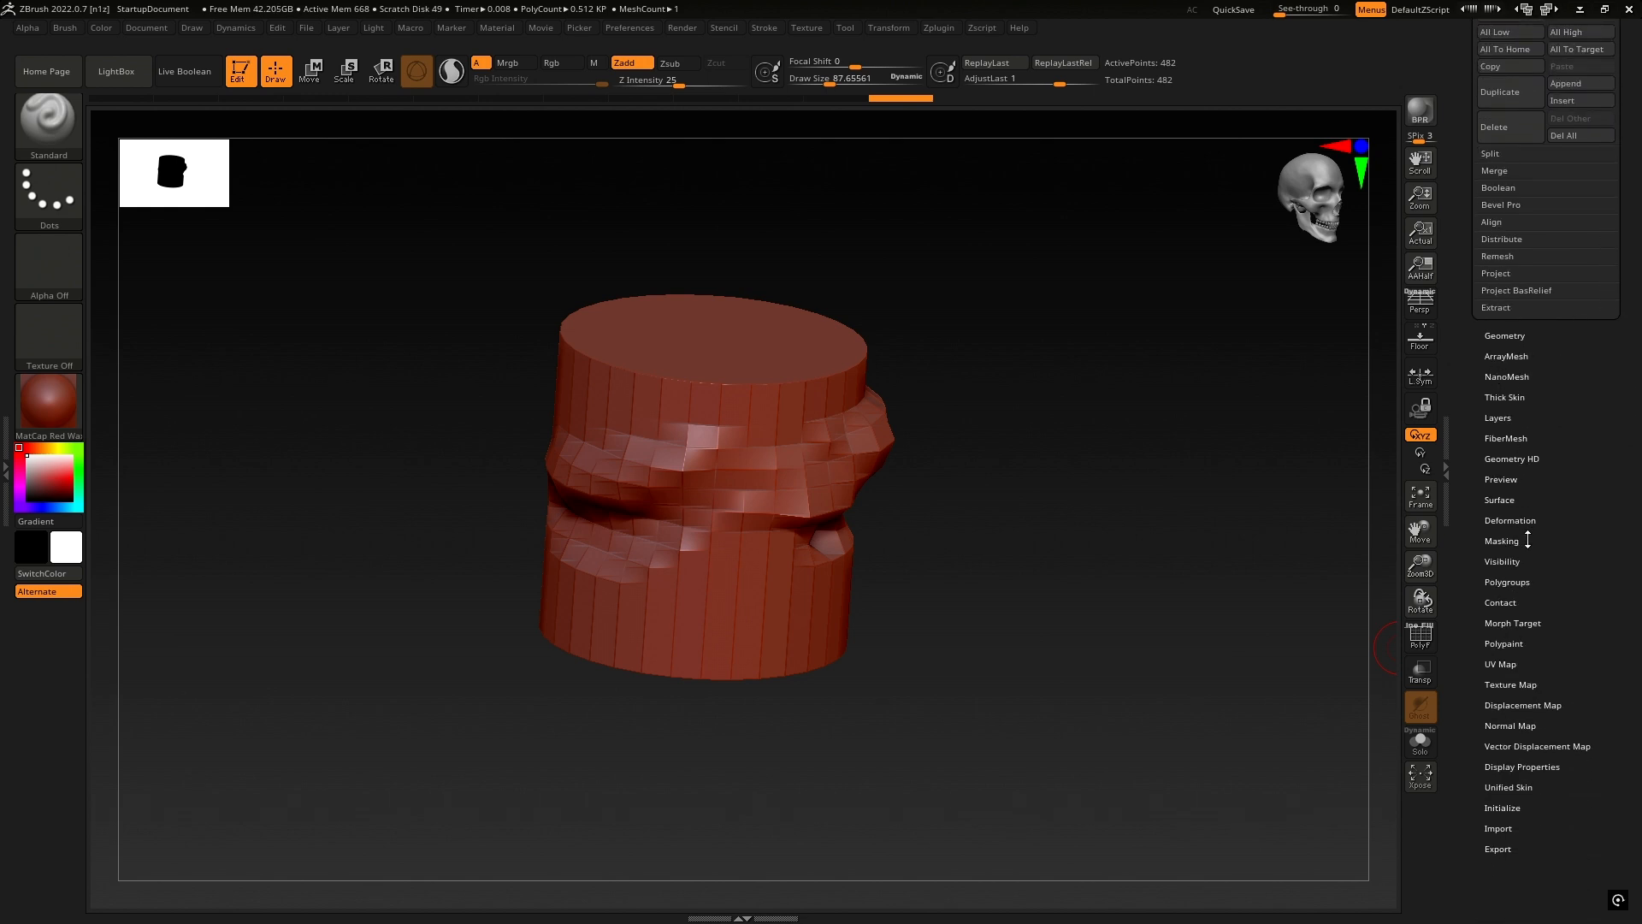
click(1504, 335)
drag(1581, 548, 1582, 667)
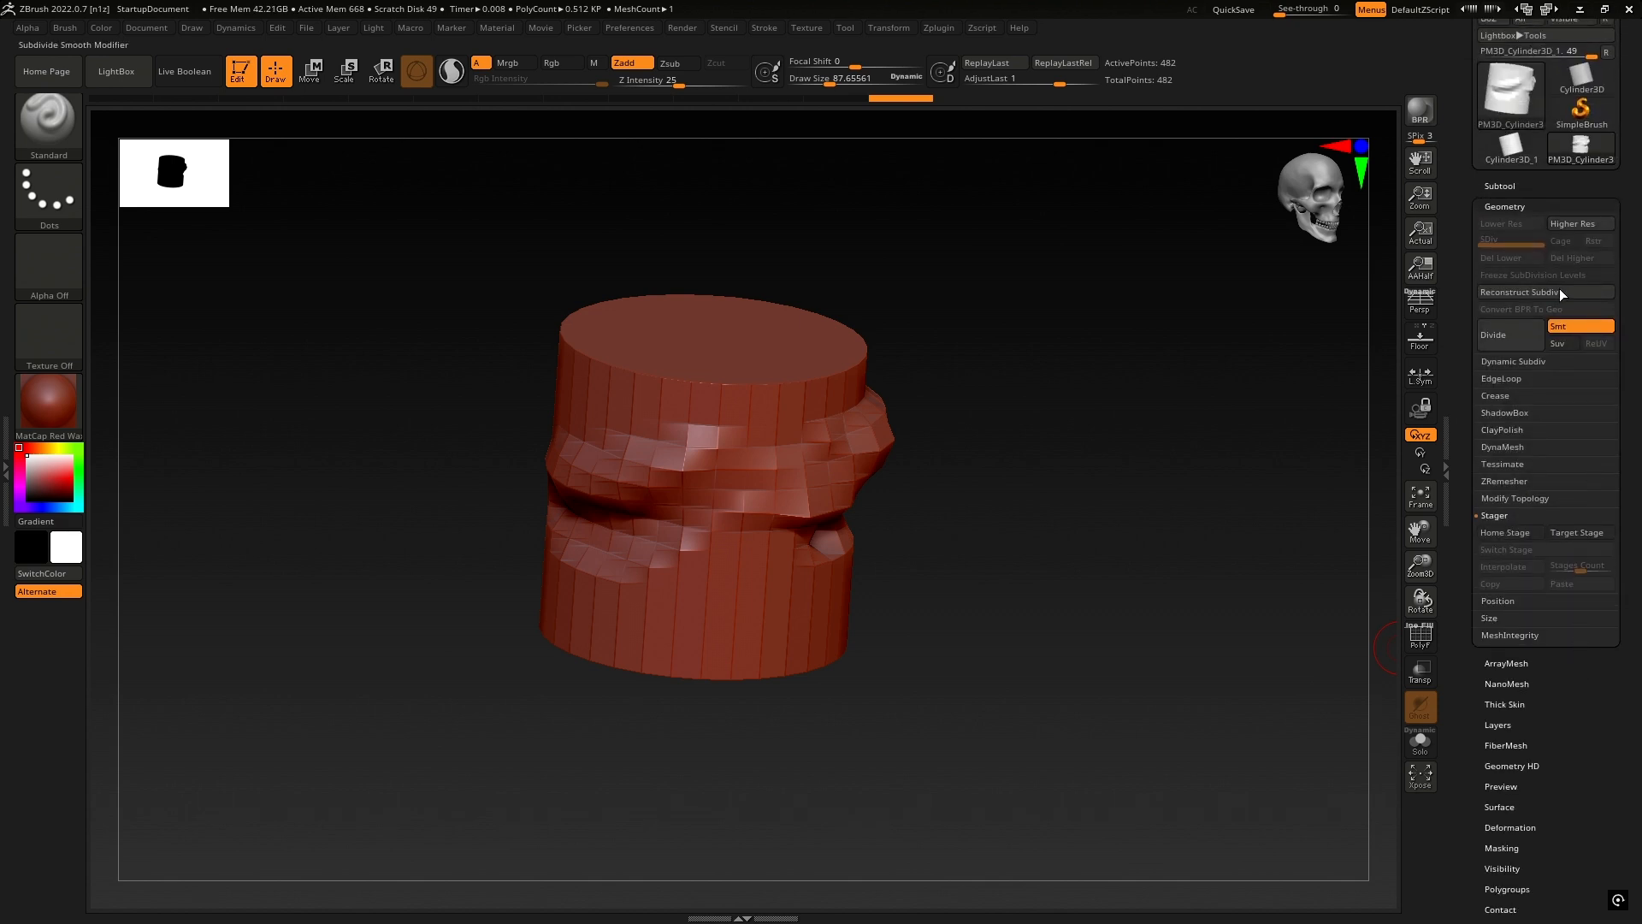
click(1512, 335)
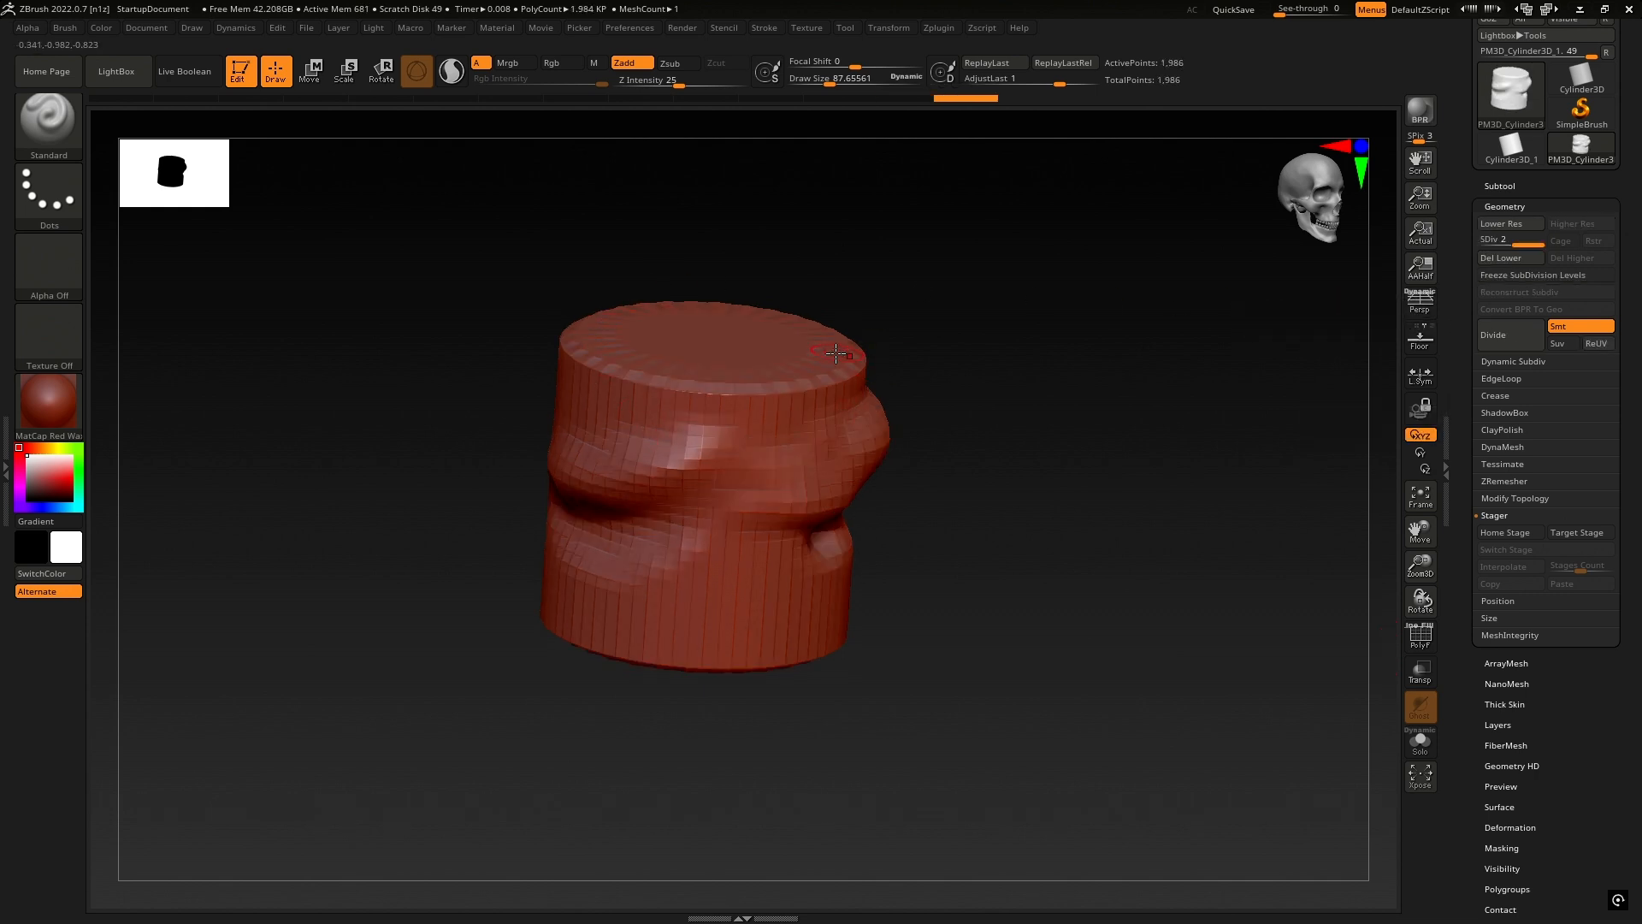
- Compare the cylinder before and after the subdivision by moving back and forth through the undo history
mouse_move(942, 100)
mouse_down()
mouse_move(914, 100)
mouse_move(971, 96)
mouse_move(918, 99)
mouse_up()
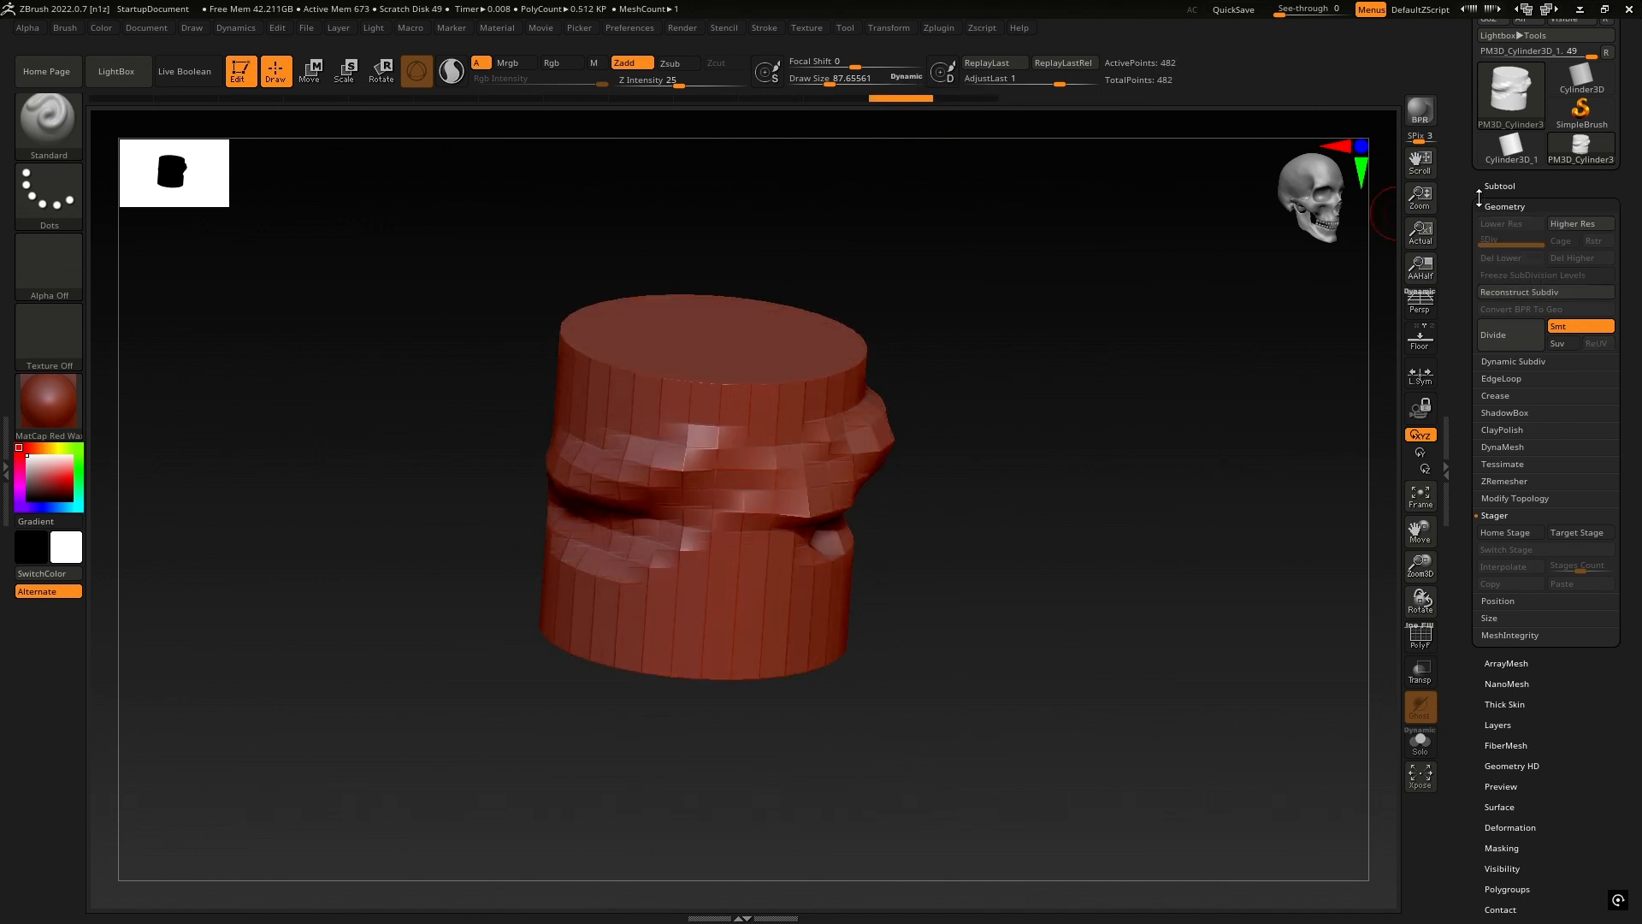
click(1505, 186)
mouse_move(1506, 239)
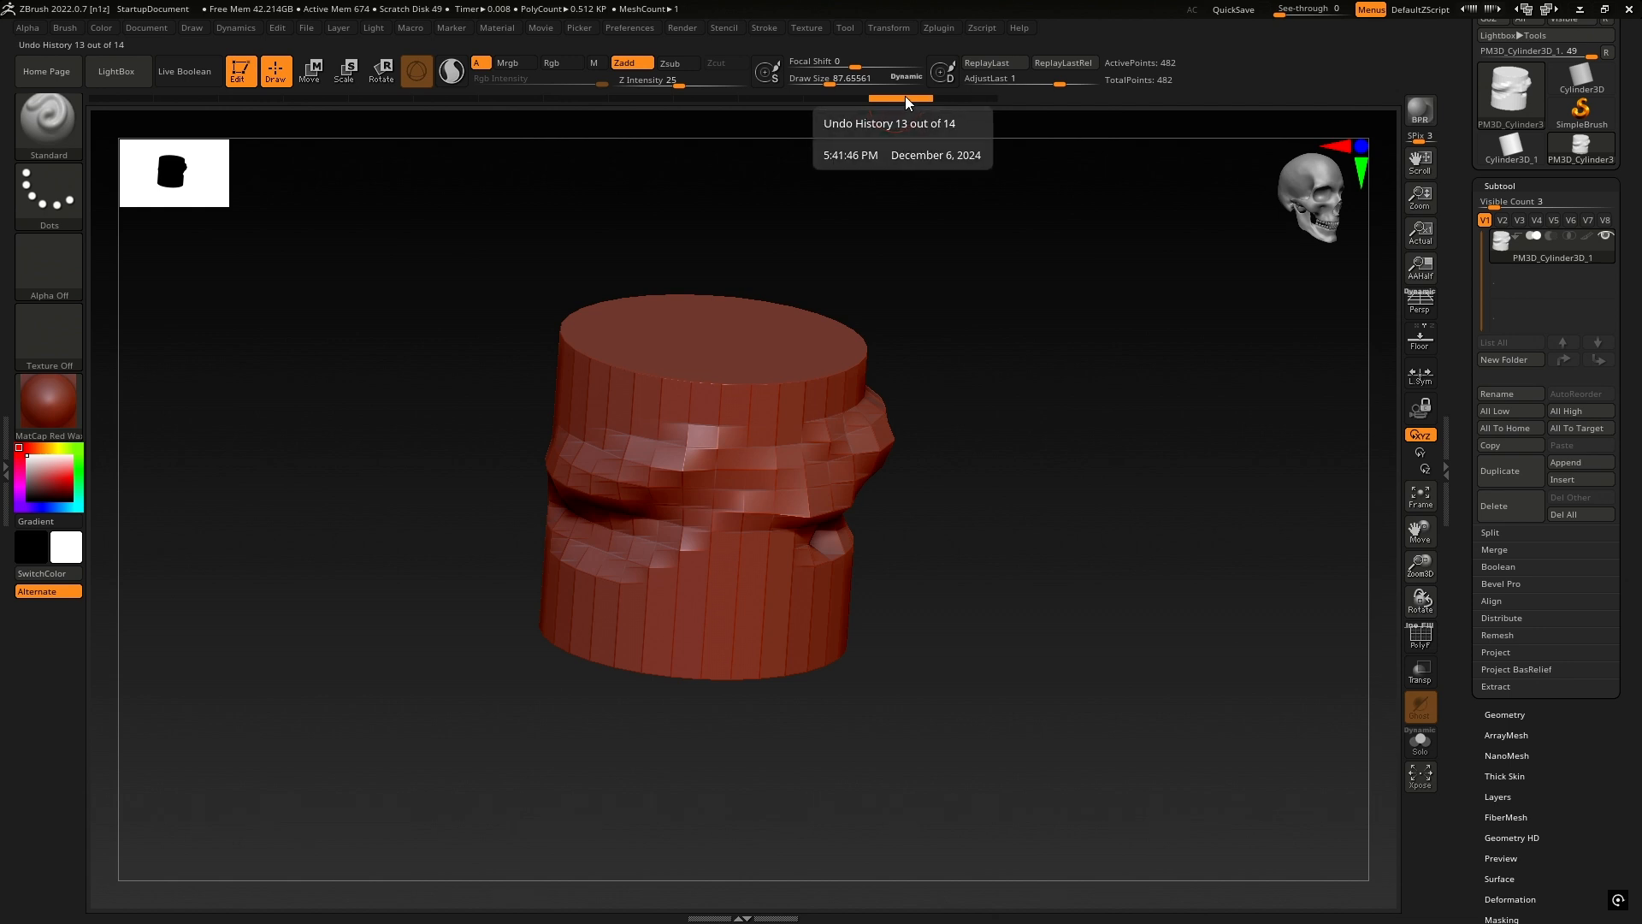
drag(905, 96, 946, 94)
mouse_move(1505, 244)
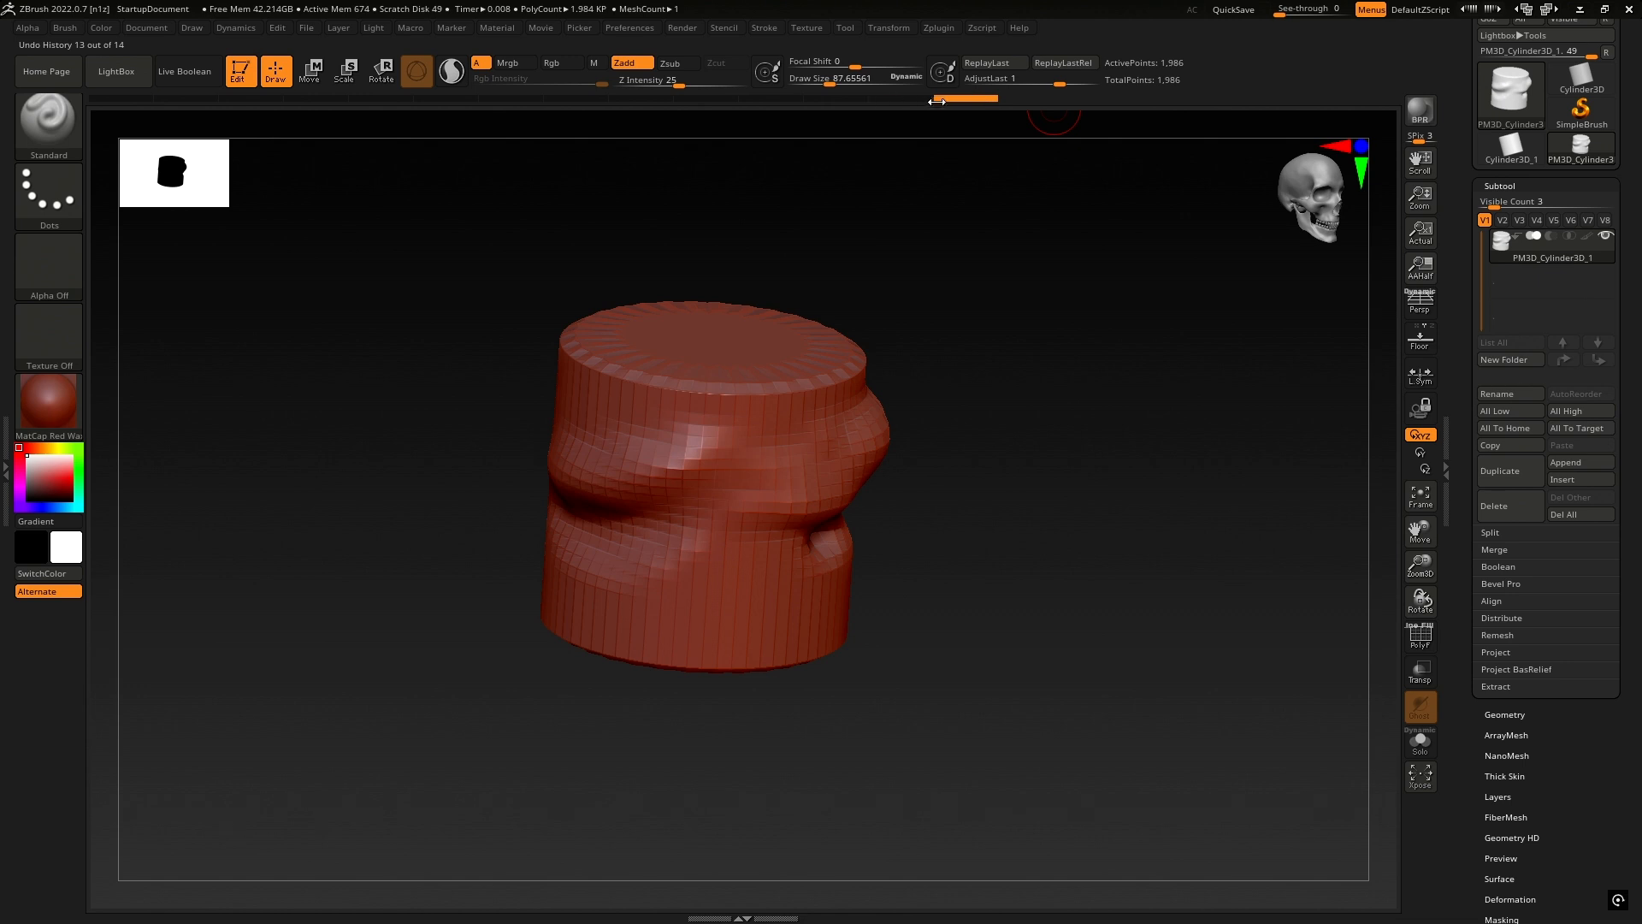
drag(936, 101, 927, 99)
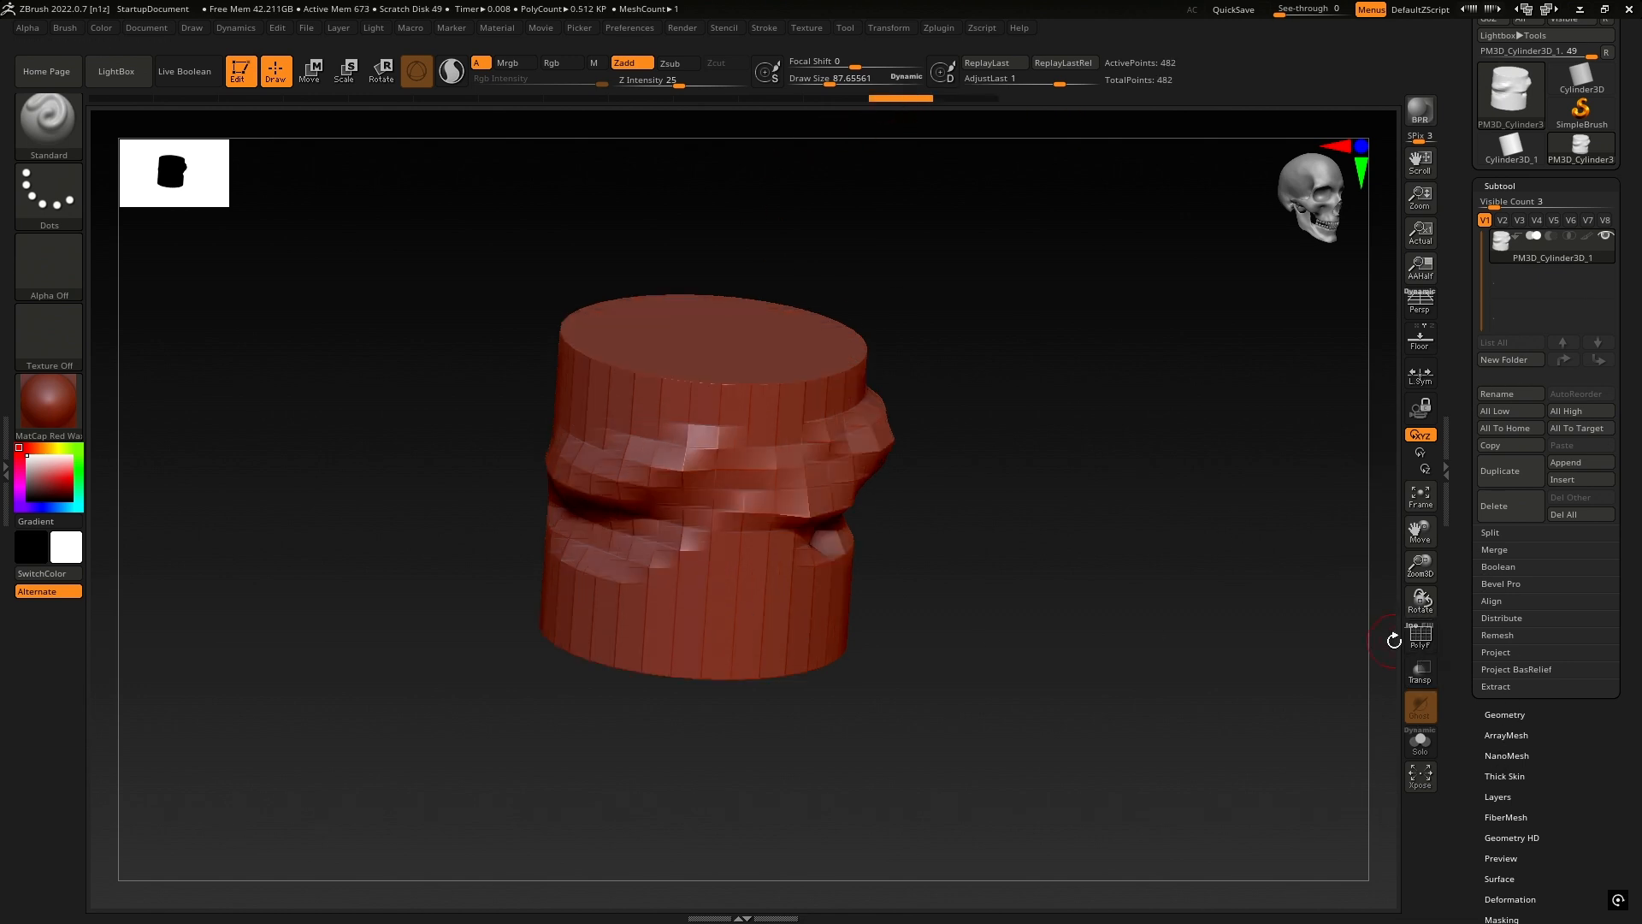
- Examine the polyframe of the subdivided cylinder up close and from the side, and hide the wireframe again
click(1420, 636)
mouse_move(803, 425)
ctrl+right_down()
mouse_move(1153, 398)
mouse_move(1250, 418)
mouse_move(1235, 385)
ctrl+right_up()
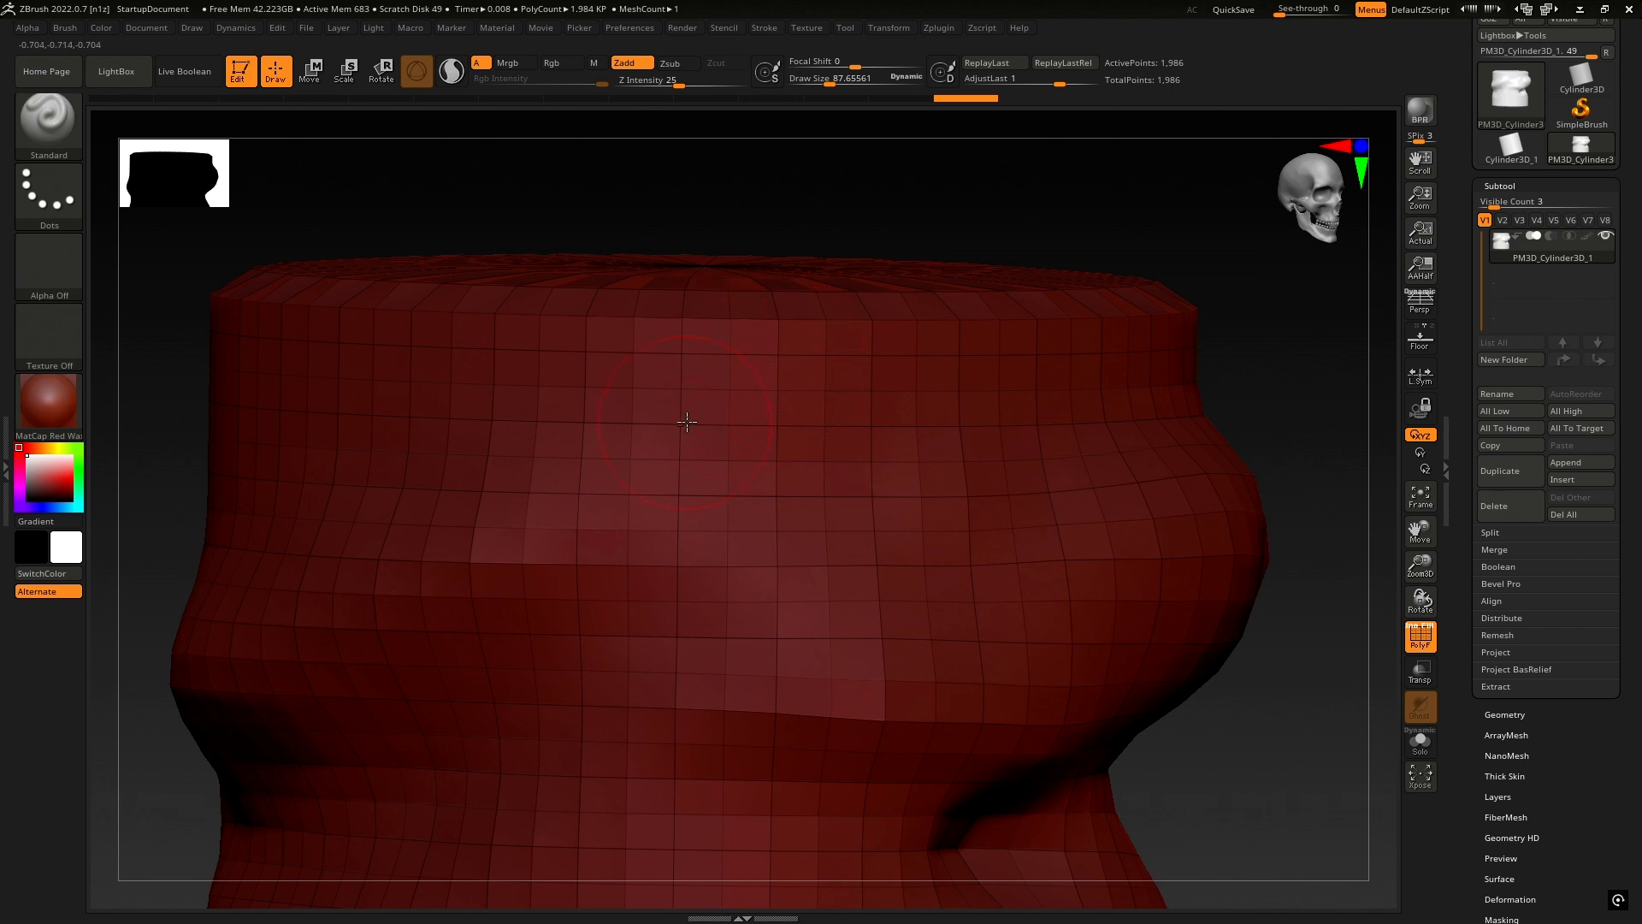
ctrl+right_drag(972, 567, 872, 470)
right_drag(971, 480, 1016, 481)
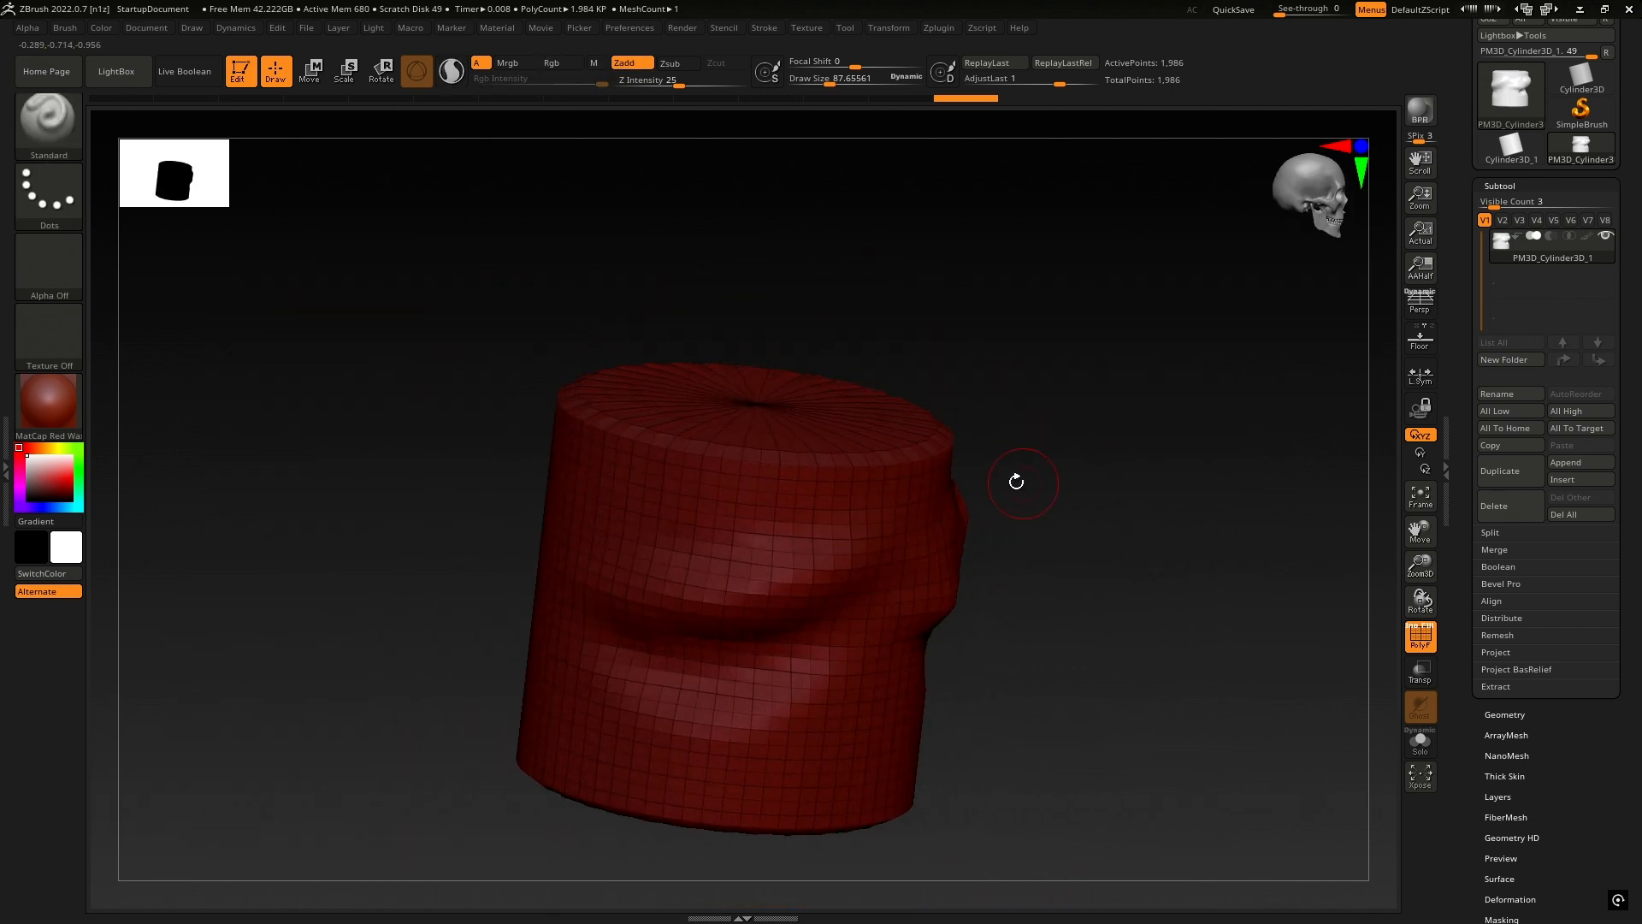
alt+right_drag(1120, 481, 1041, 491)
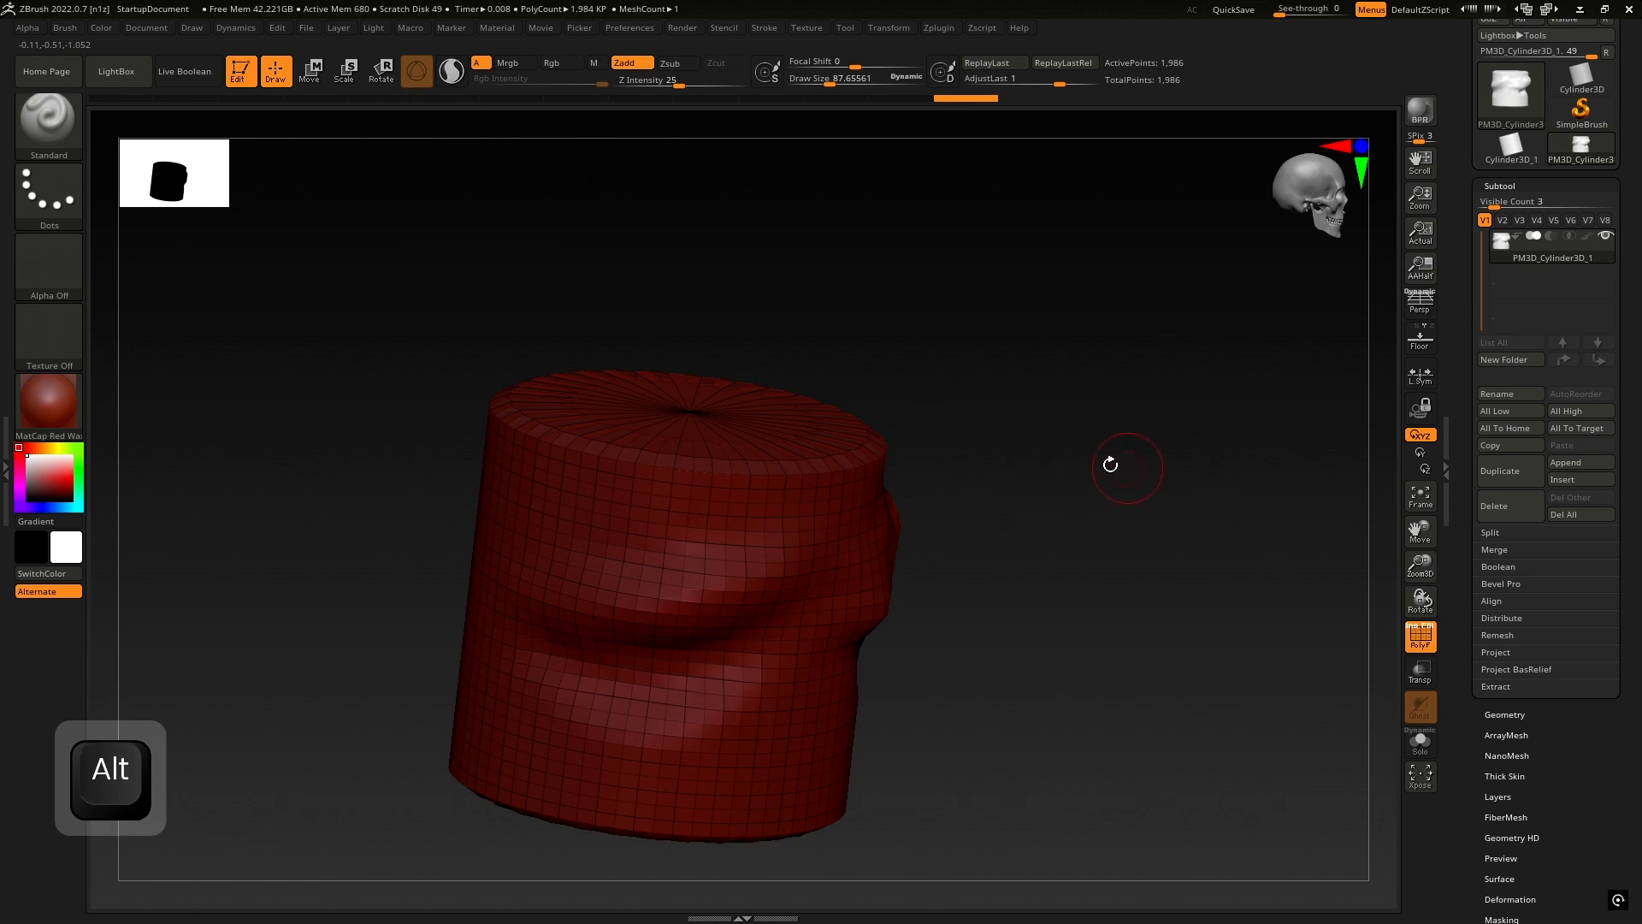
click(1420, 637)
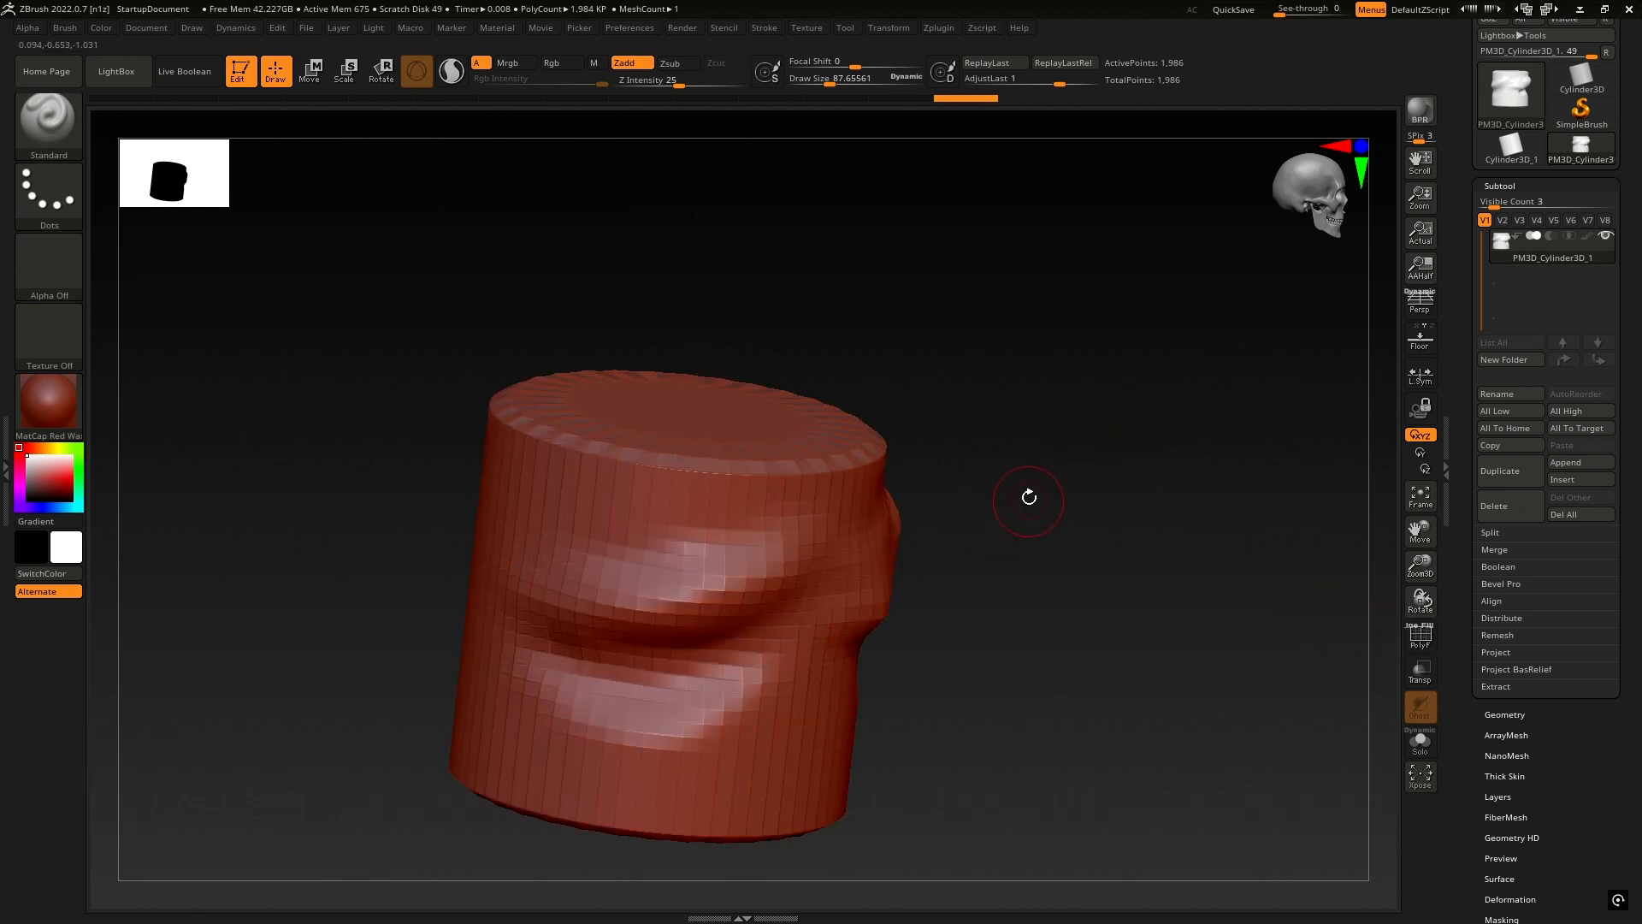
- Sculpt a raised diagonal ridge across the cylinder's side with the Standard brush and smooth it lightly
right_drag(1030, 497, 929, 464)
ctrl+right_drag(1096, 478, 1031, 510)
mouse_move(855, 516)
mouse_down()
mouse_move(721, 560)
mouse_move(860, 512)
mouse_move(737, 558)
mouse_up()
mouse_move(893, 537)
right_down()
mouse_move(935, 564)
mouse_move(865, 572)
right_up()
shift+drag(842, 514, 813, 527)
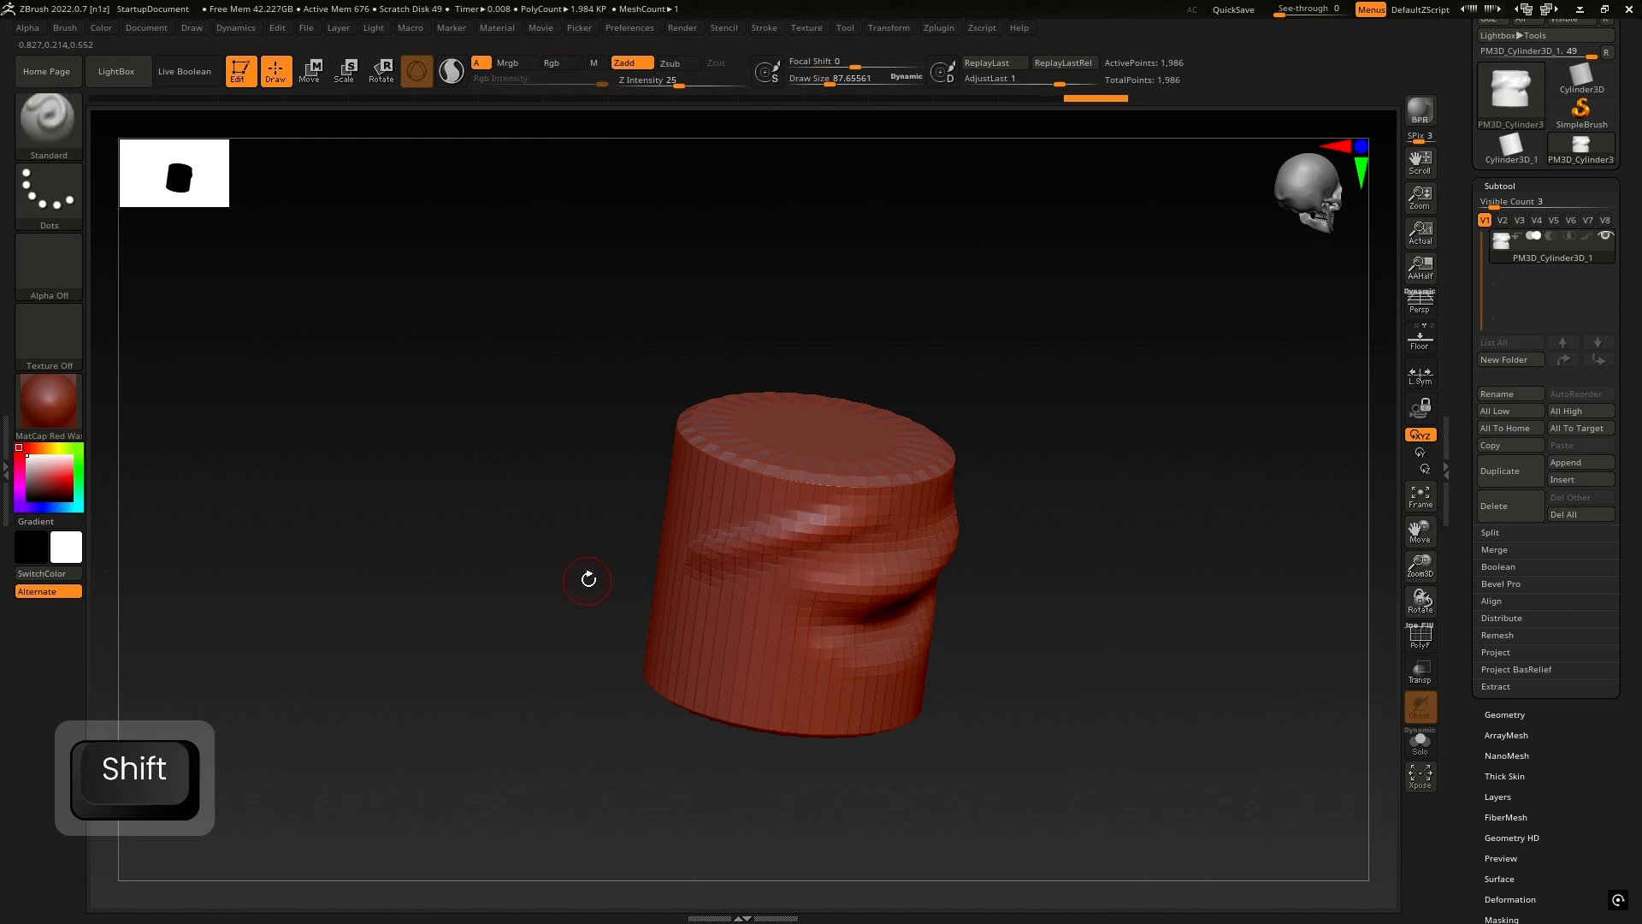
- Carve a diagonal groove along the new ridge with an inverted Standard brush stroke
mouse_move(1144, 482)
right_down()
mouse_move(1056, 470)
mouse_move(1121, 465)
mouse_move(967, 499)
mouse_move(1039, 469)
mouse_move(698, 551)
right_up()
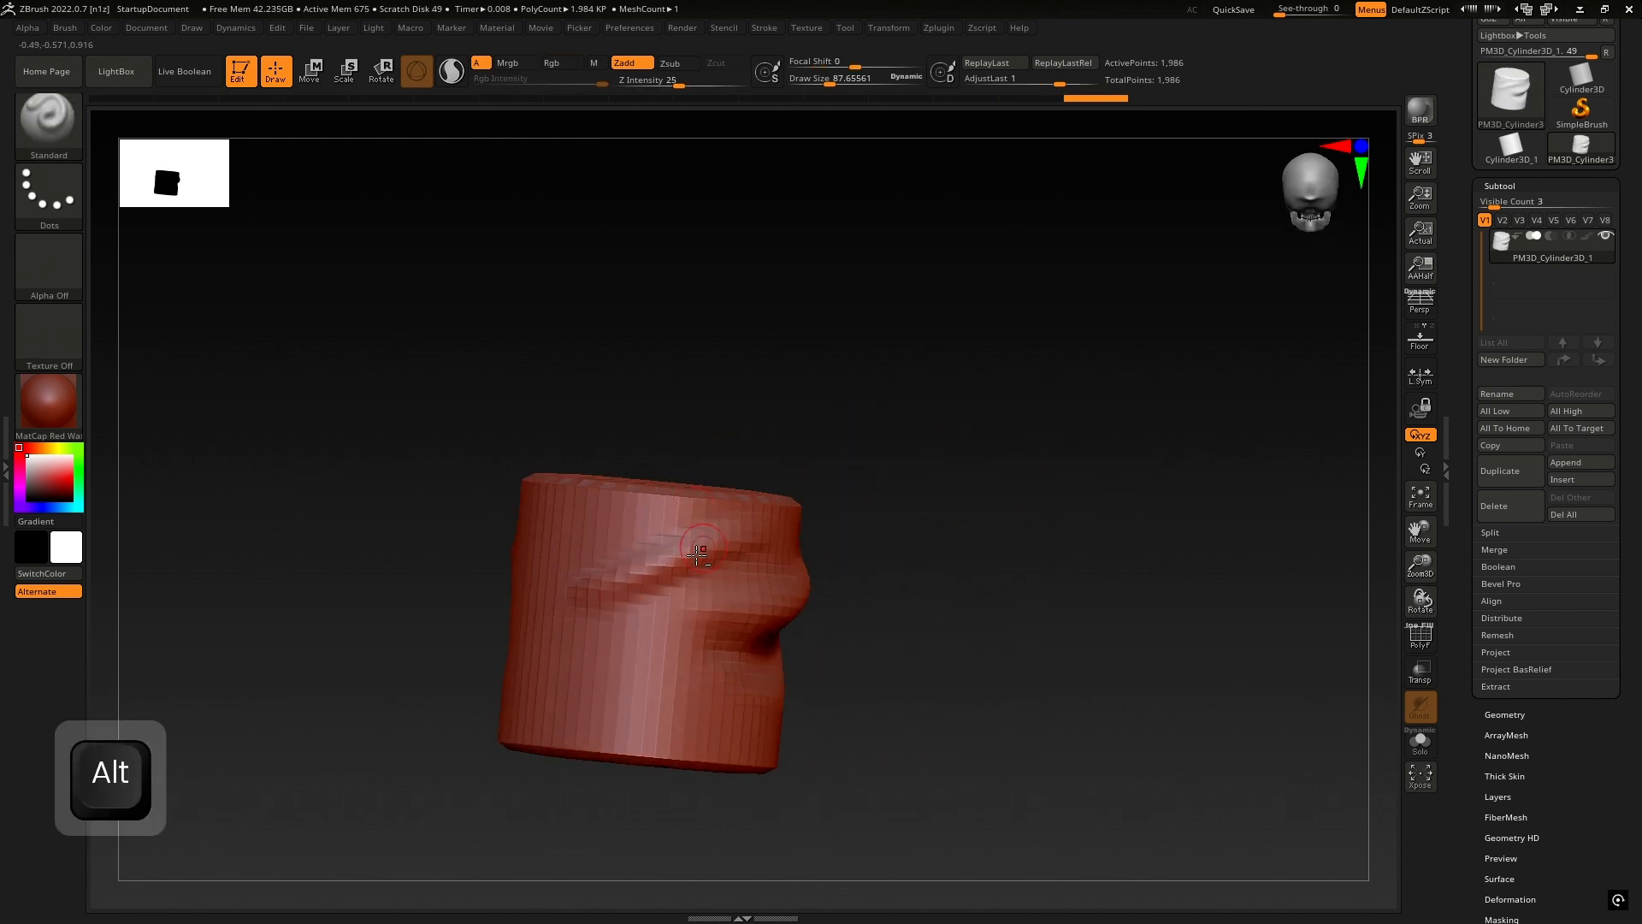
alt+drag(751, 554, 603, 599)
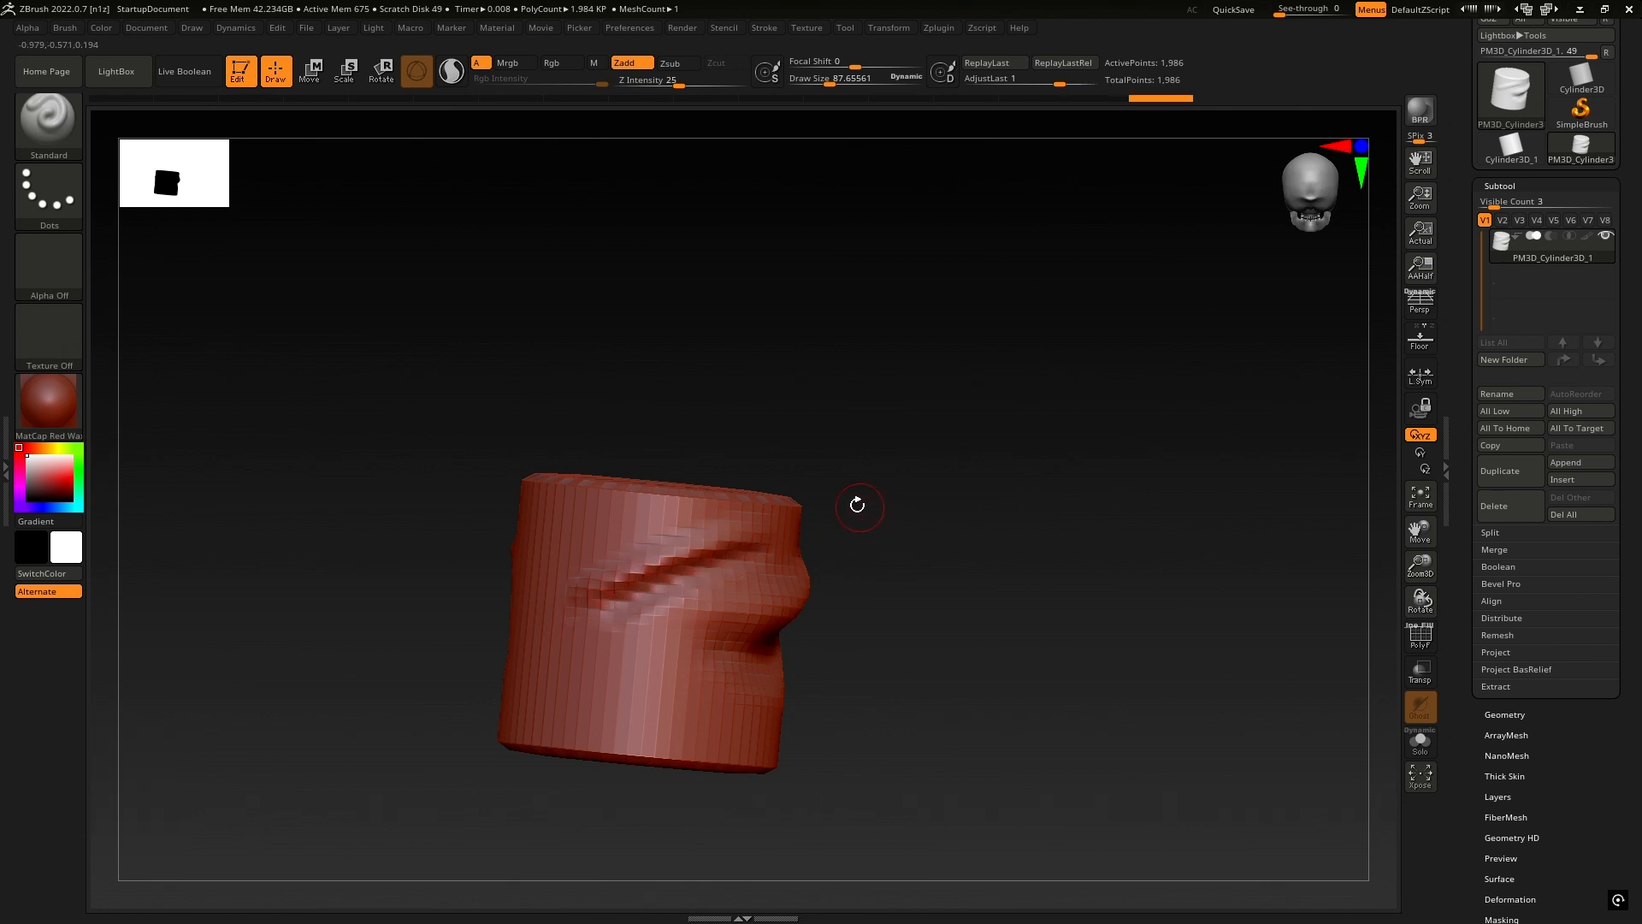
right_drag(872, 518, 891, 553)
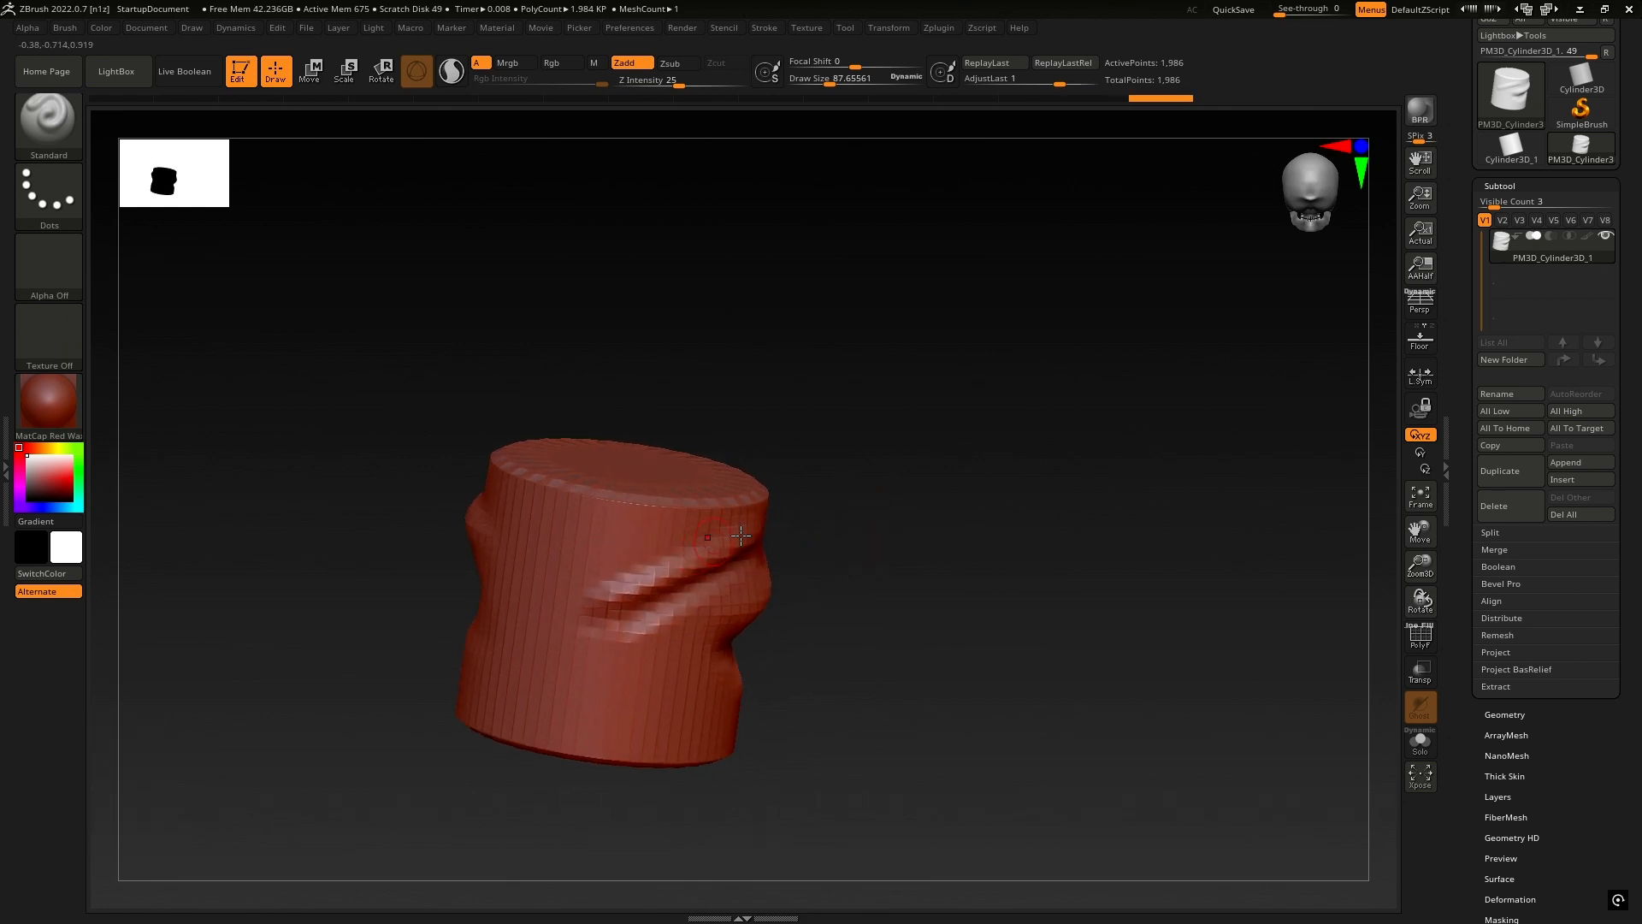
right_drag(878, 493, 769, 514)
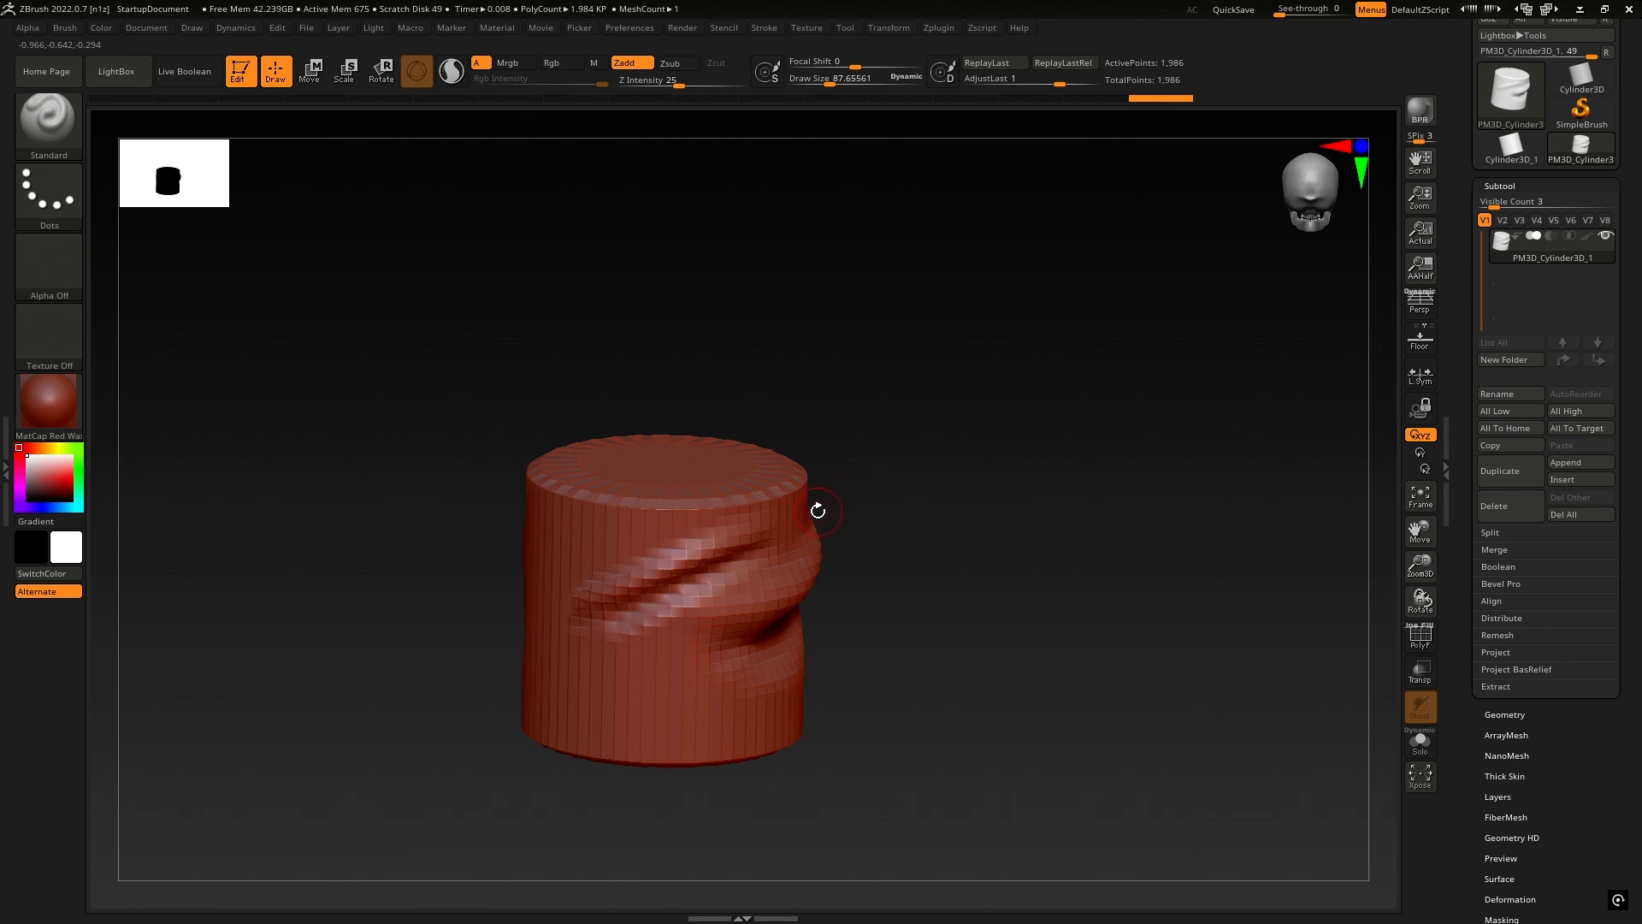
right_drag(818, 511, 988, 549)
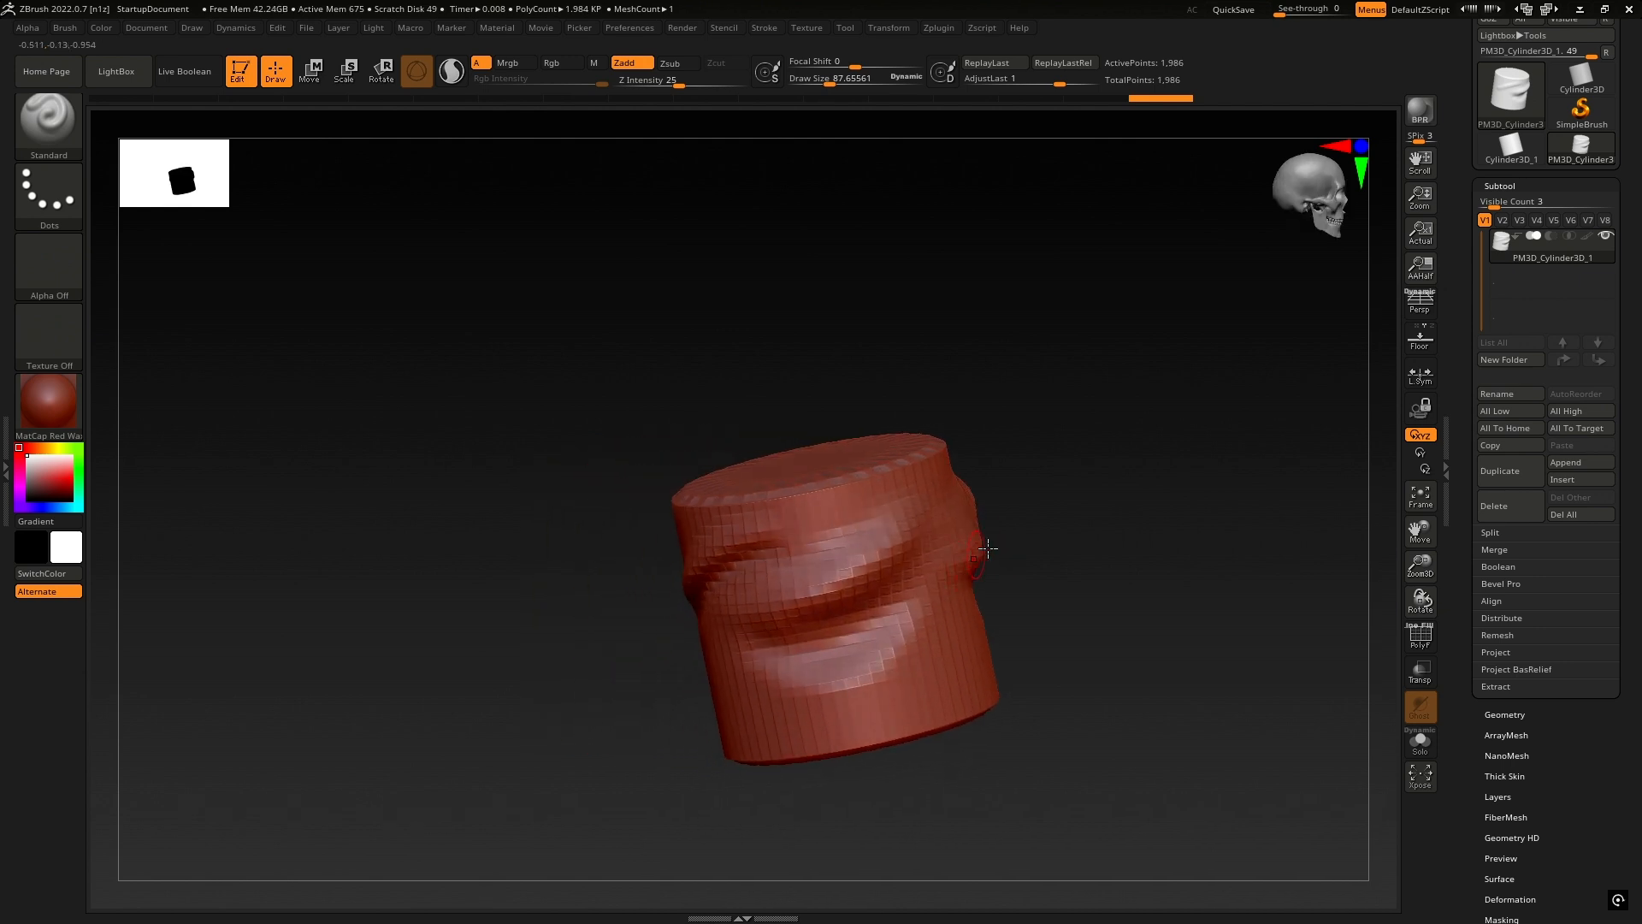
alt+right_drag(1056, 499, 886, 522)
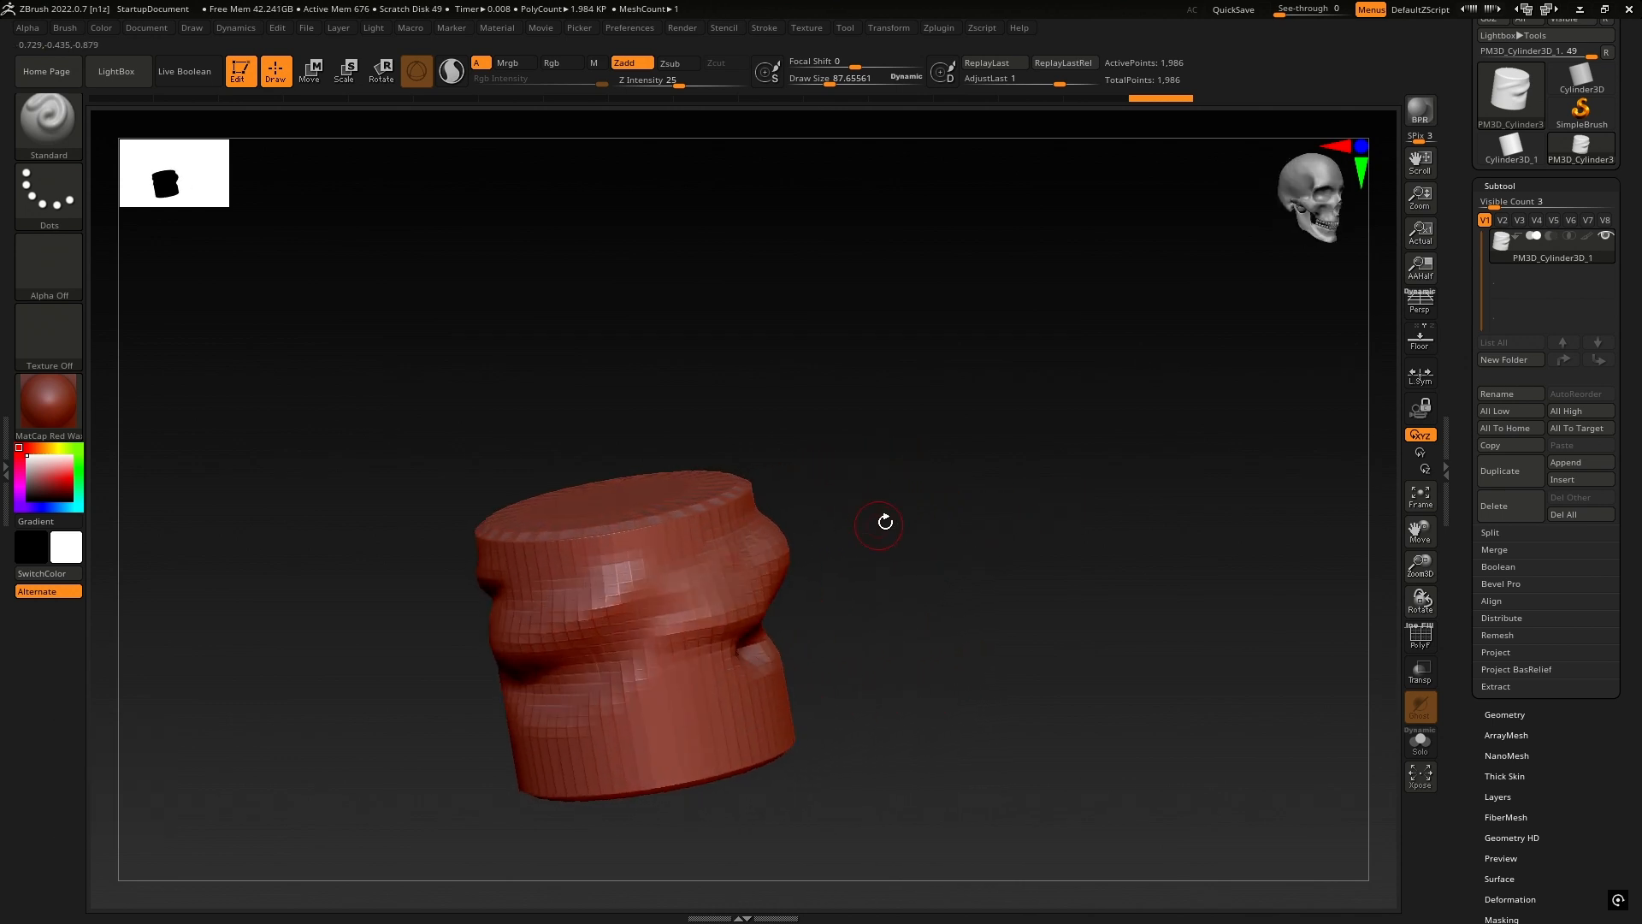
- Extend the raised diagonal ridge further down around the back of the cylinder with more Standard brush strokes
right_drag(629, 575, 900, 498)
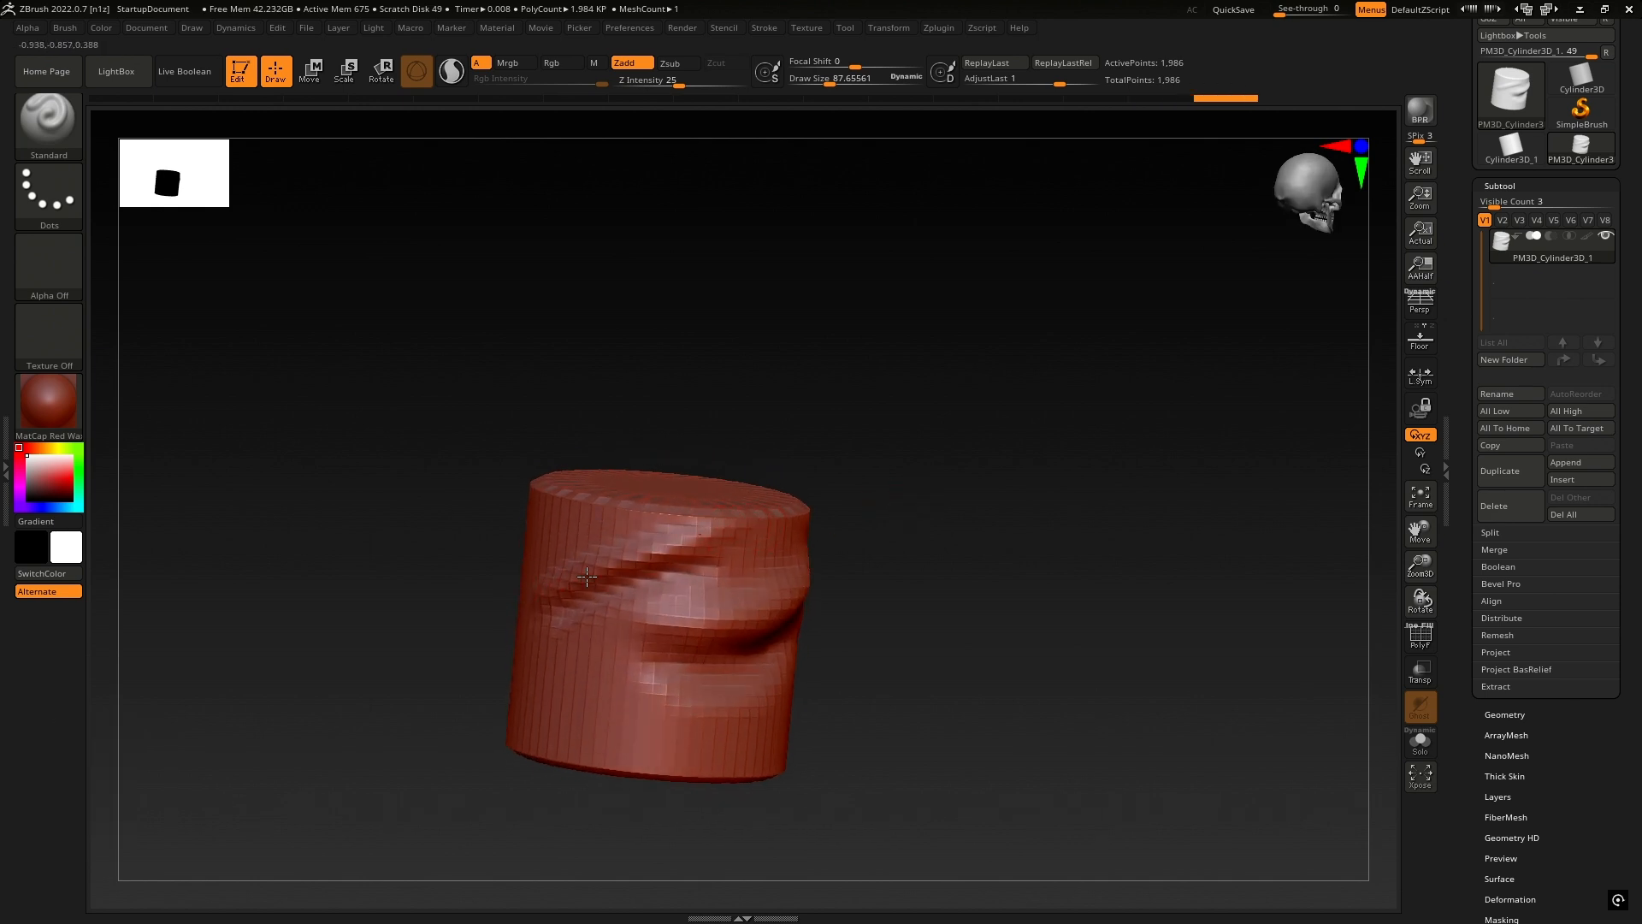
right_drag(587, 576, 505, 619)
drag(593, 575, 496, 614)
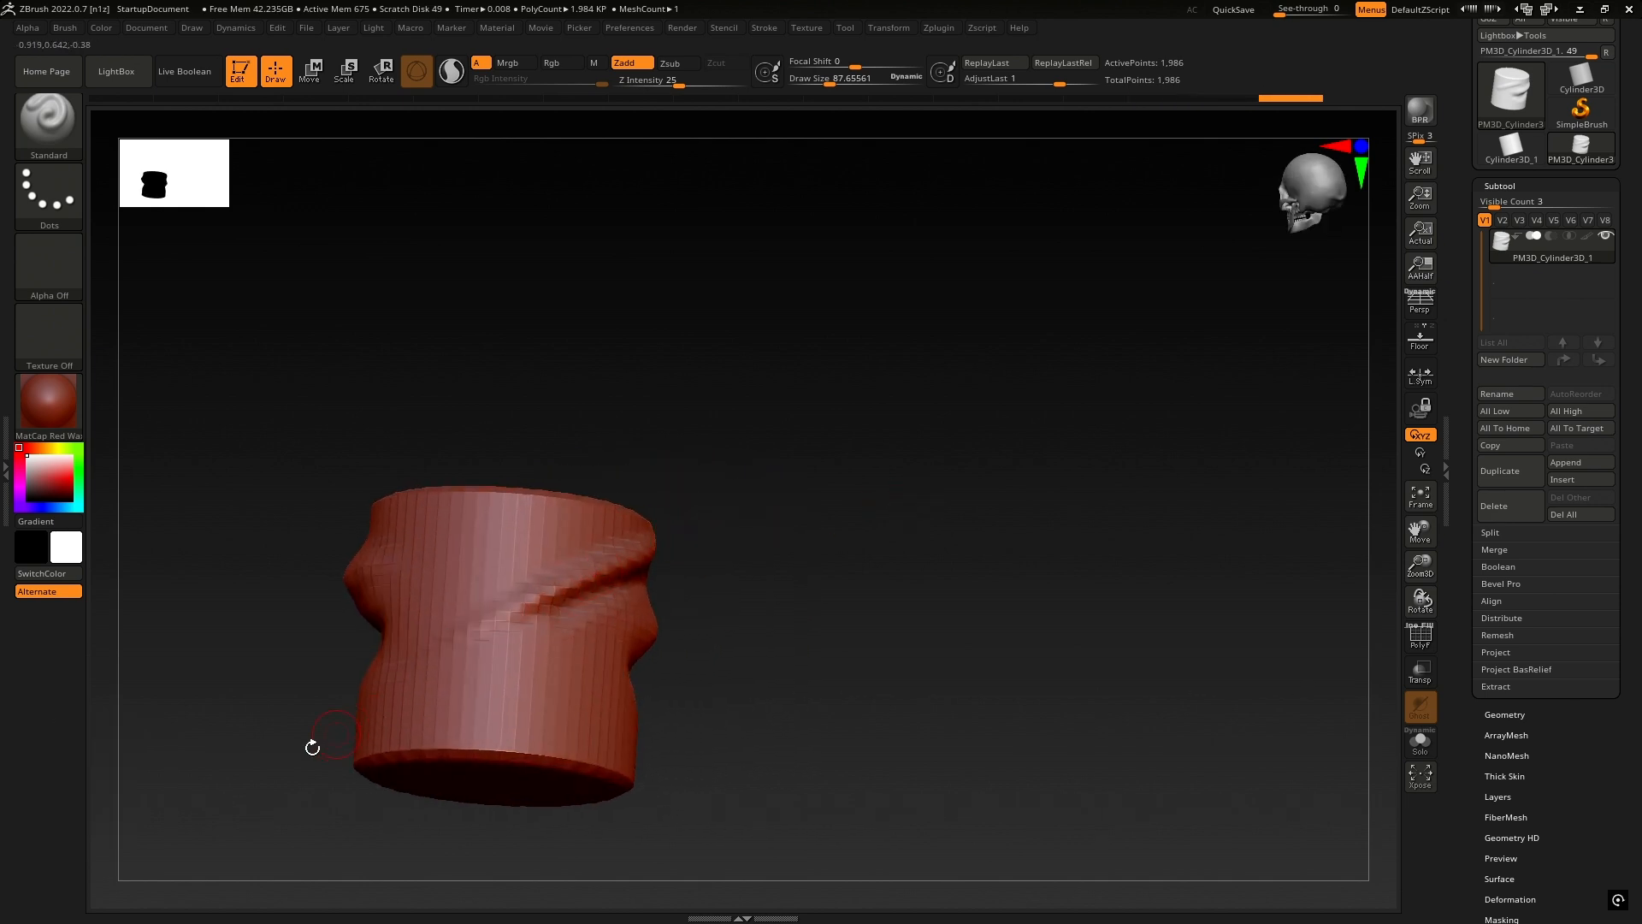
drag(595, 566, 461, 635)
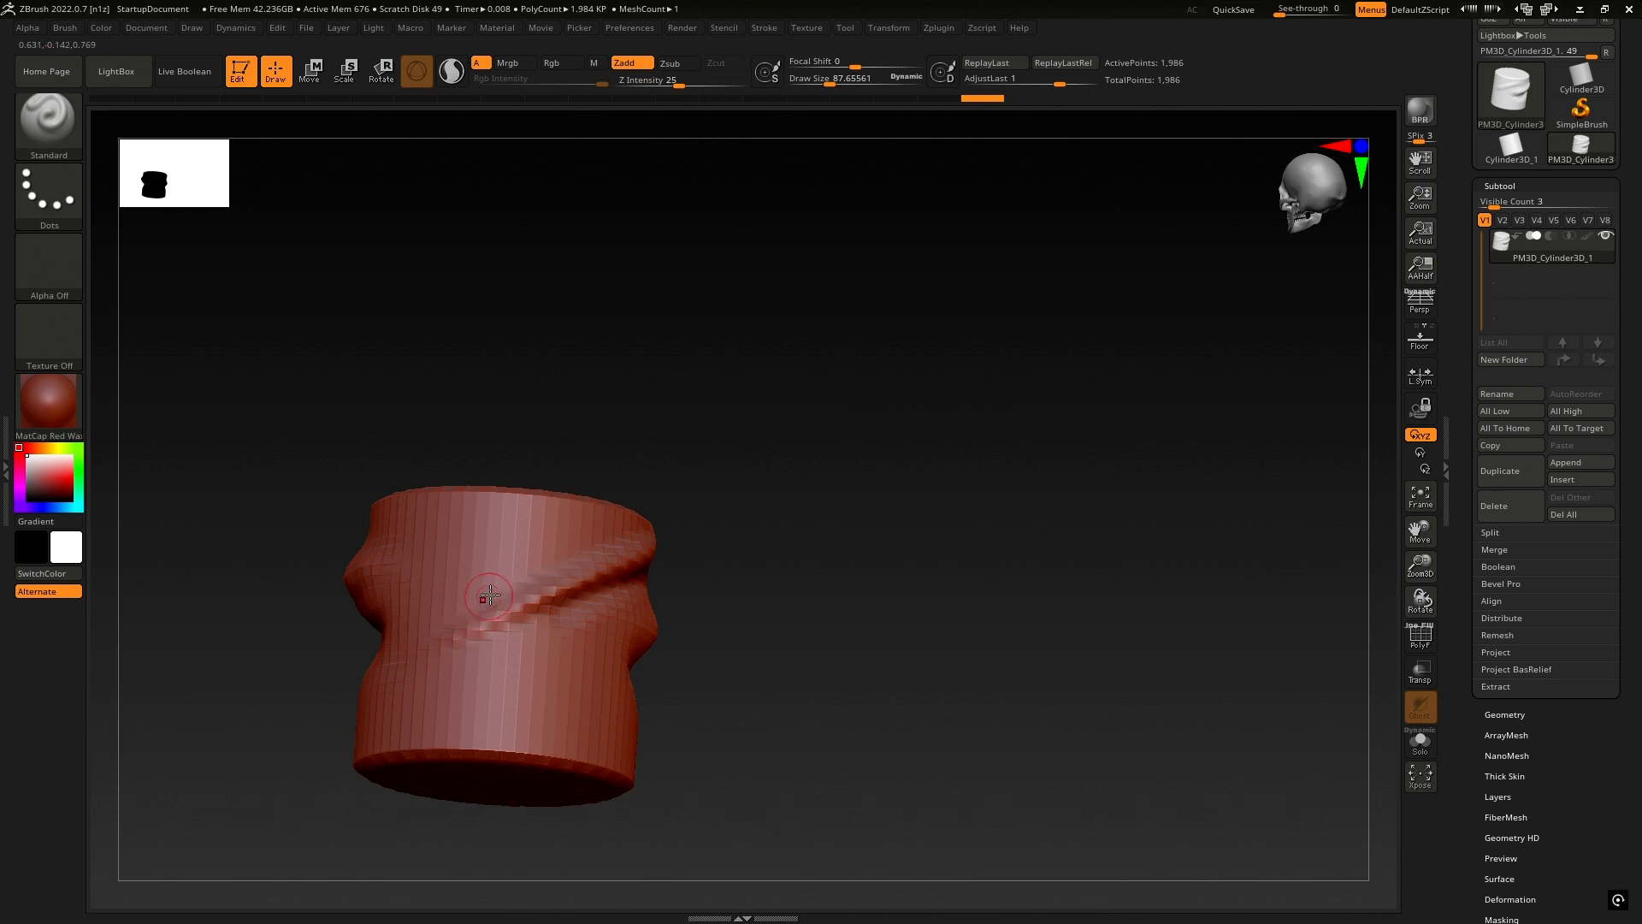
right_drag(513, 571, 524, 587)
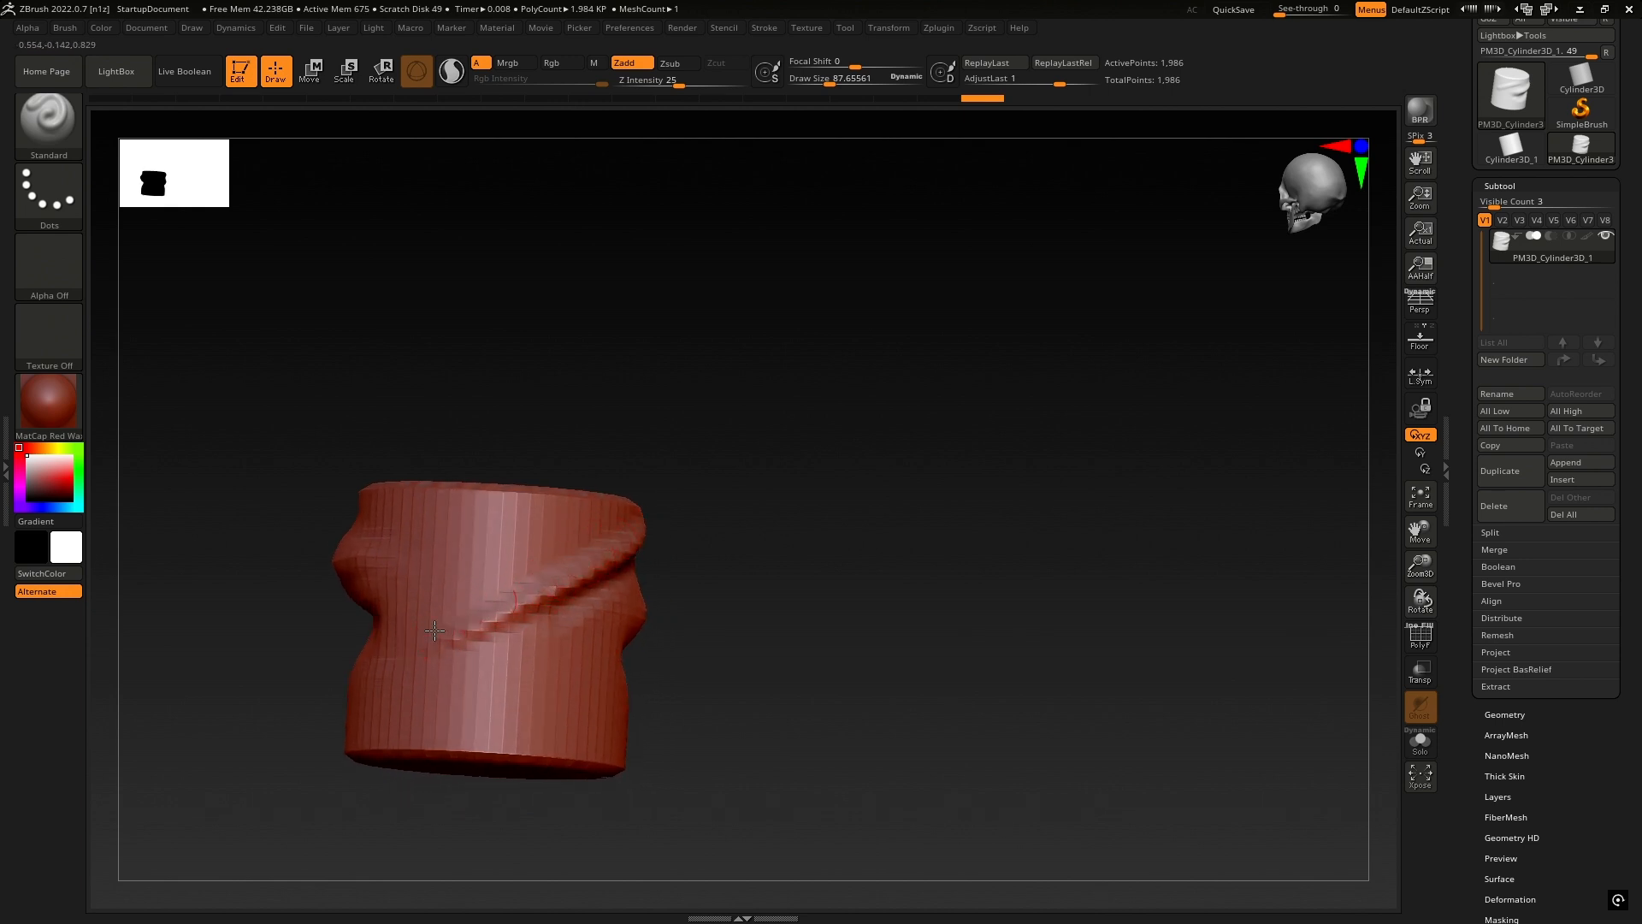
right_drag(813, 480, 745, 516)
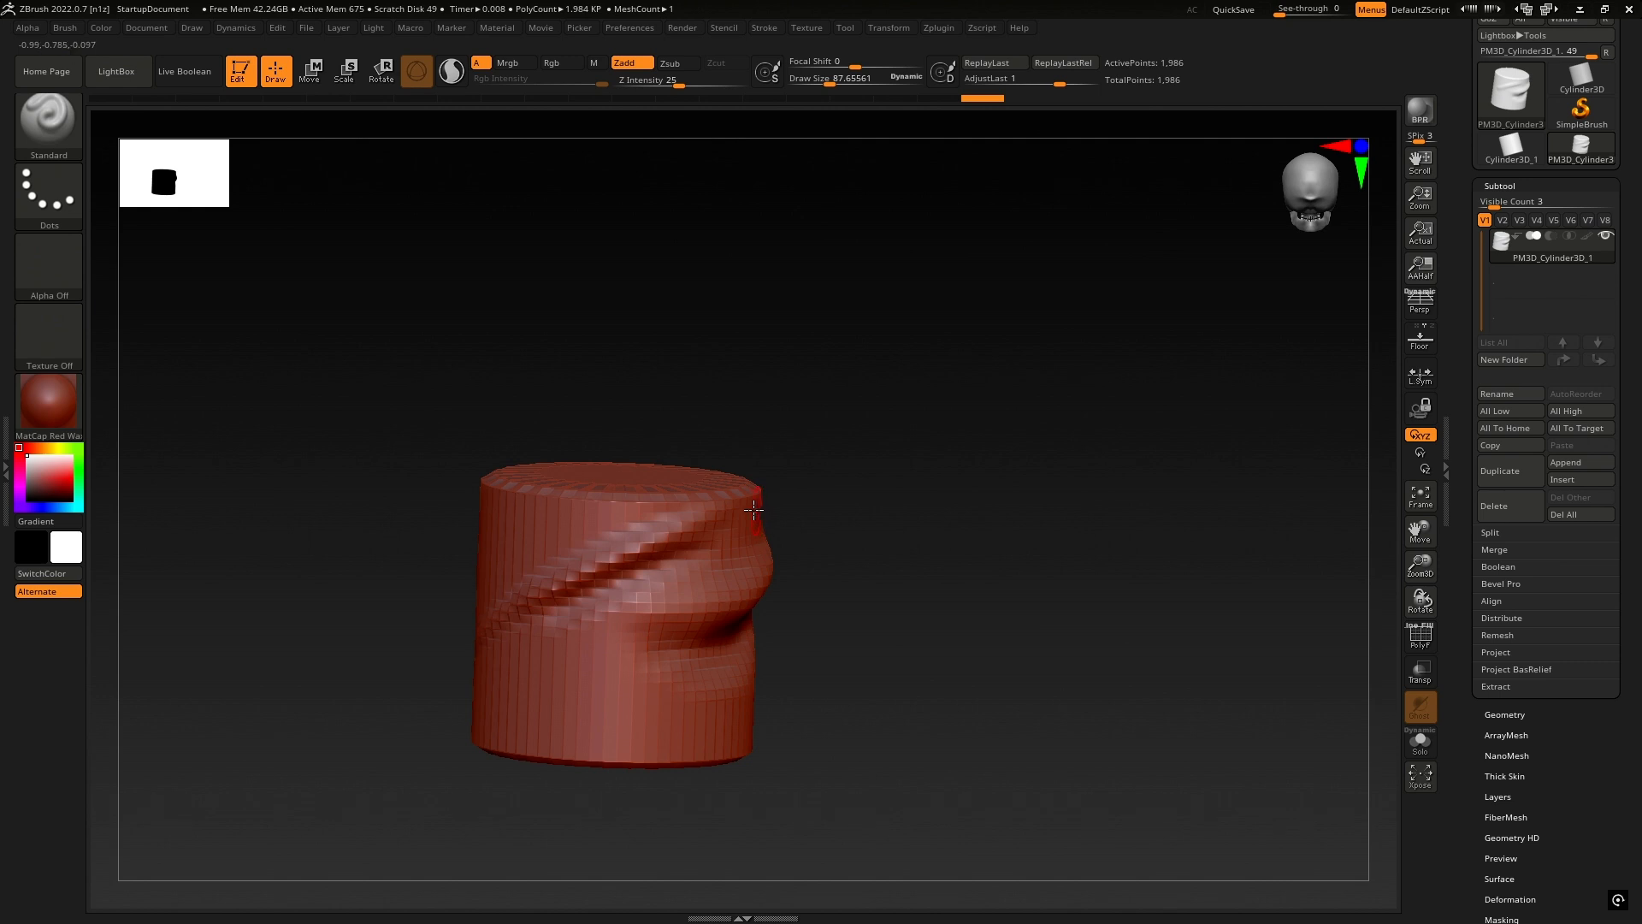
drag(751, 507, 788, 513)
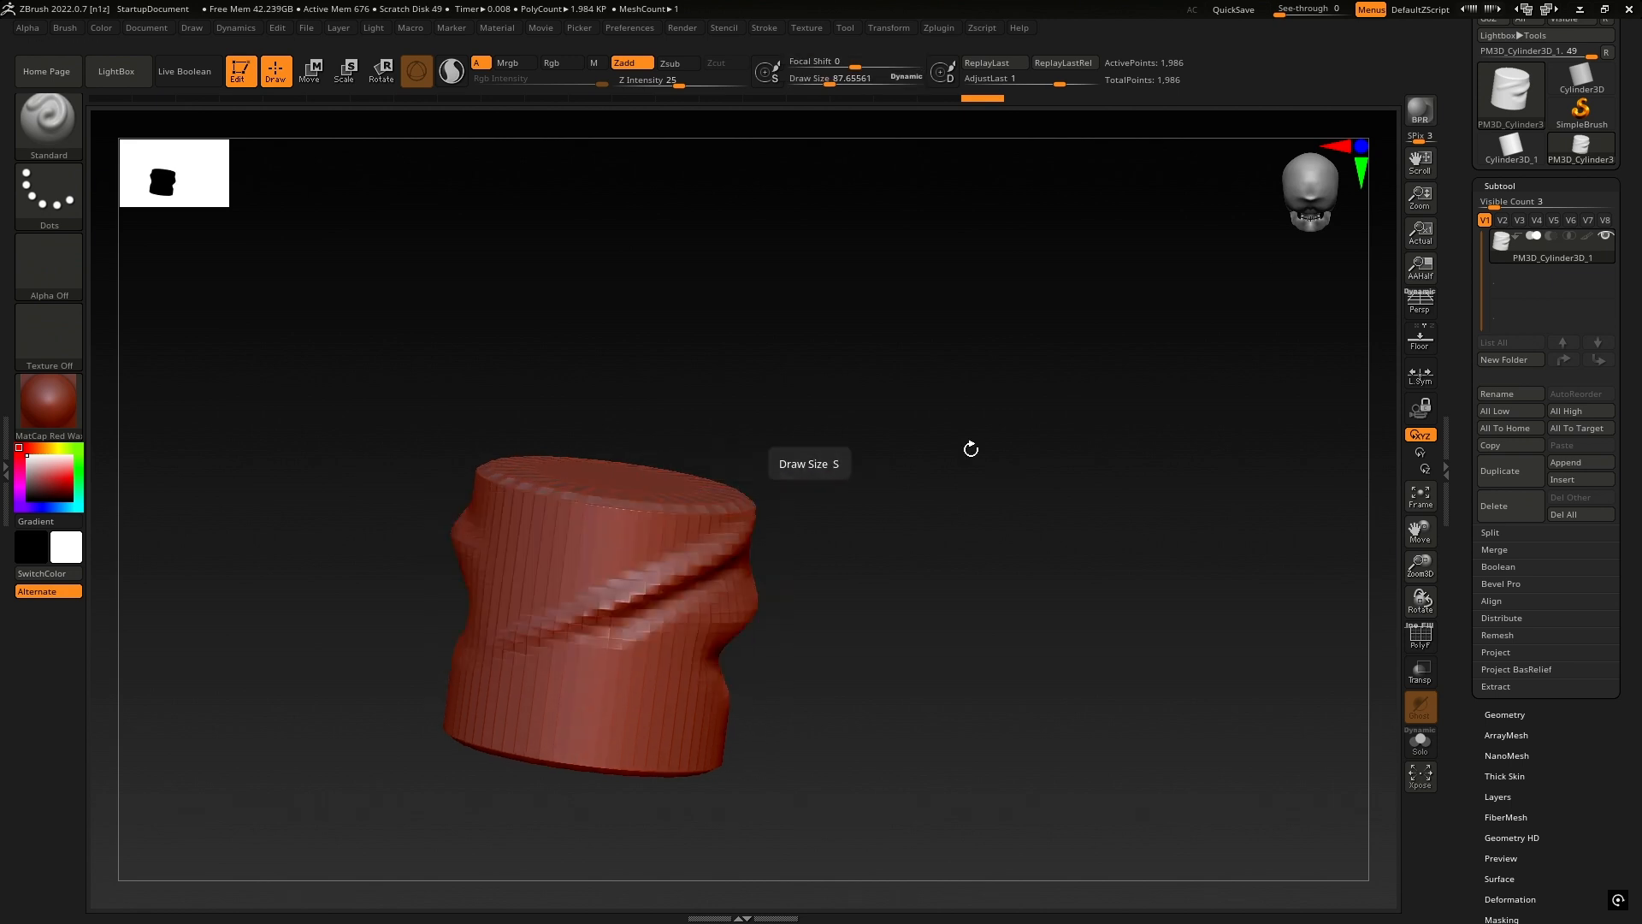
- Open the cylinder's Geometry settings and divide the mesh once more to subdivision level 3
drag(972, 447, 835, 502)
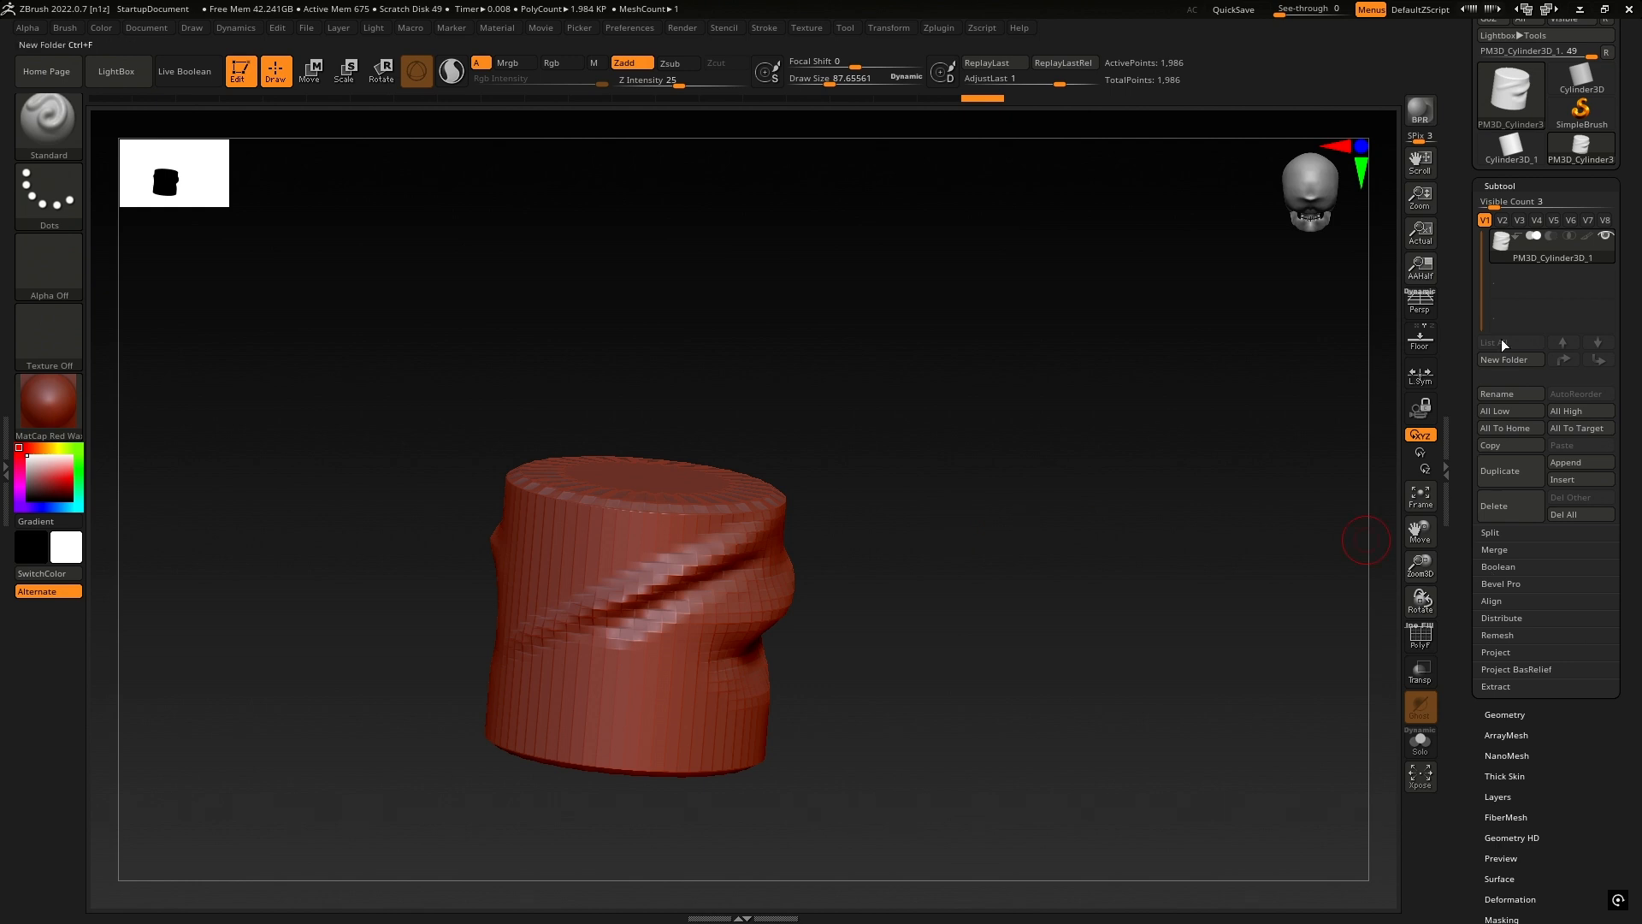
drag(1589, 736, 1525, 358)
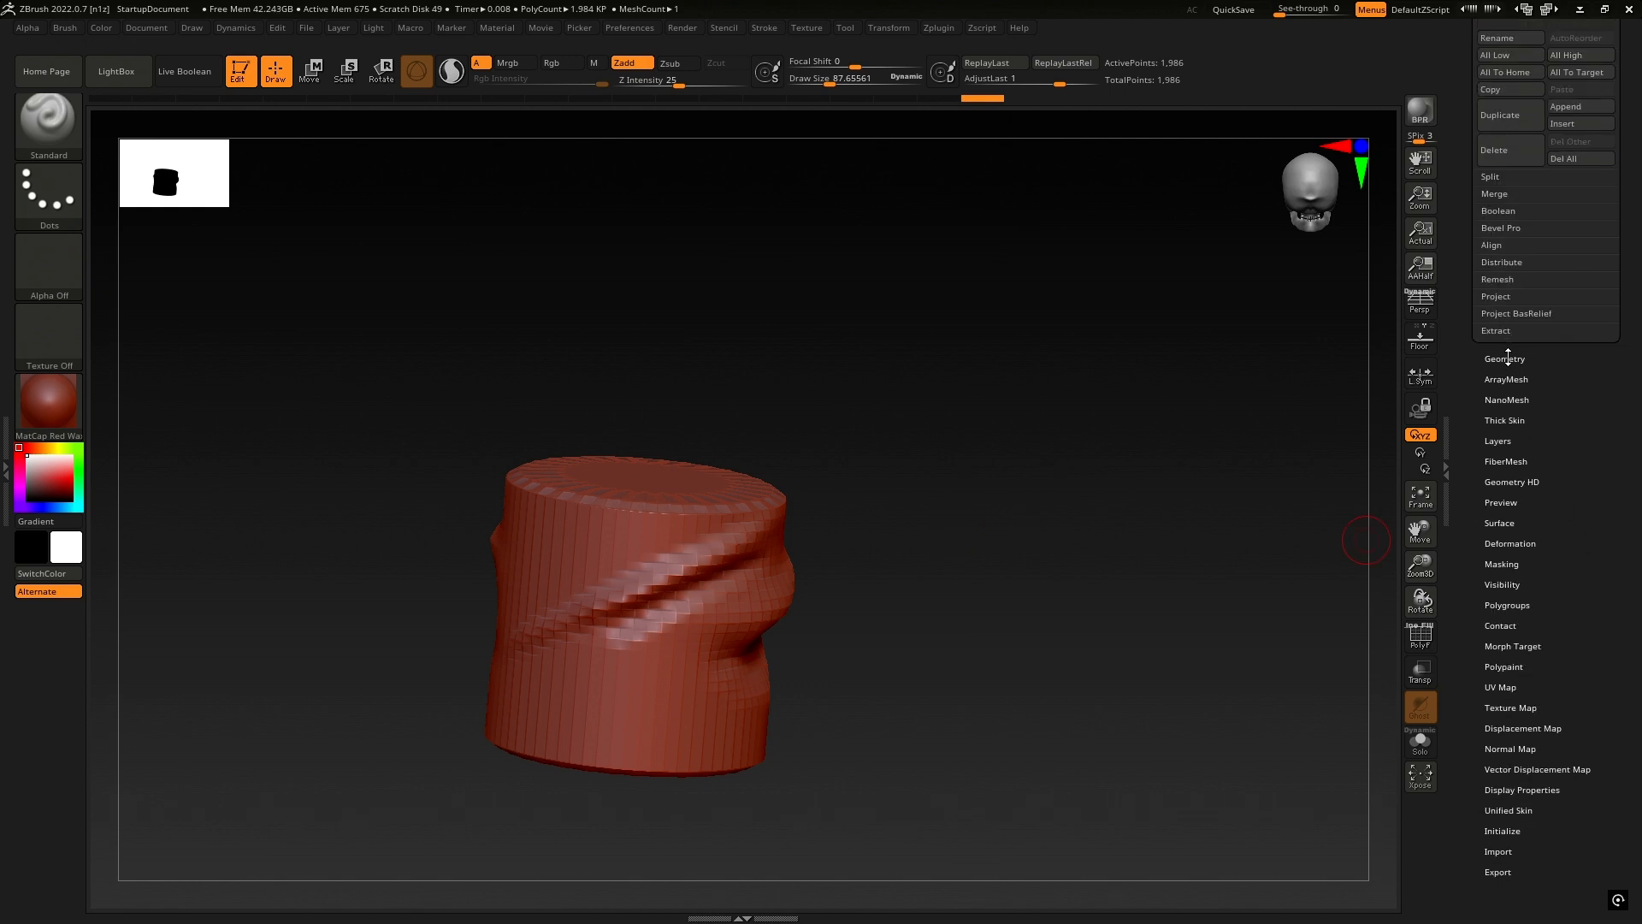
click(1508, 357)
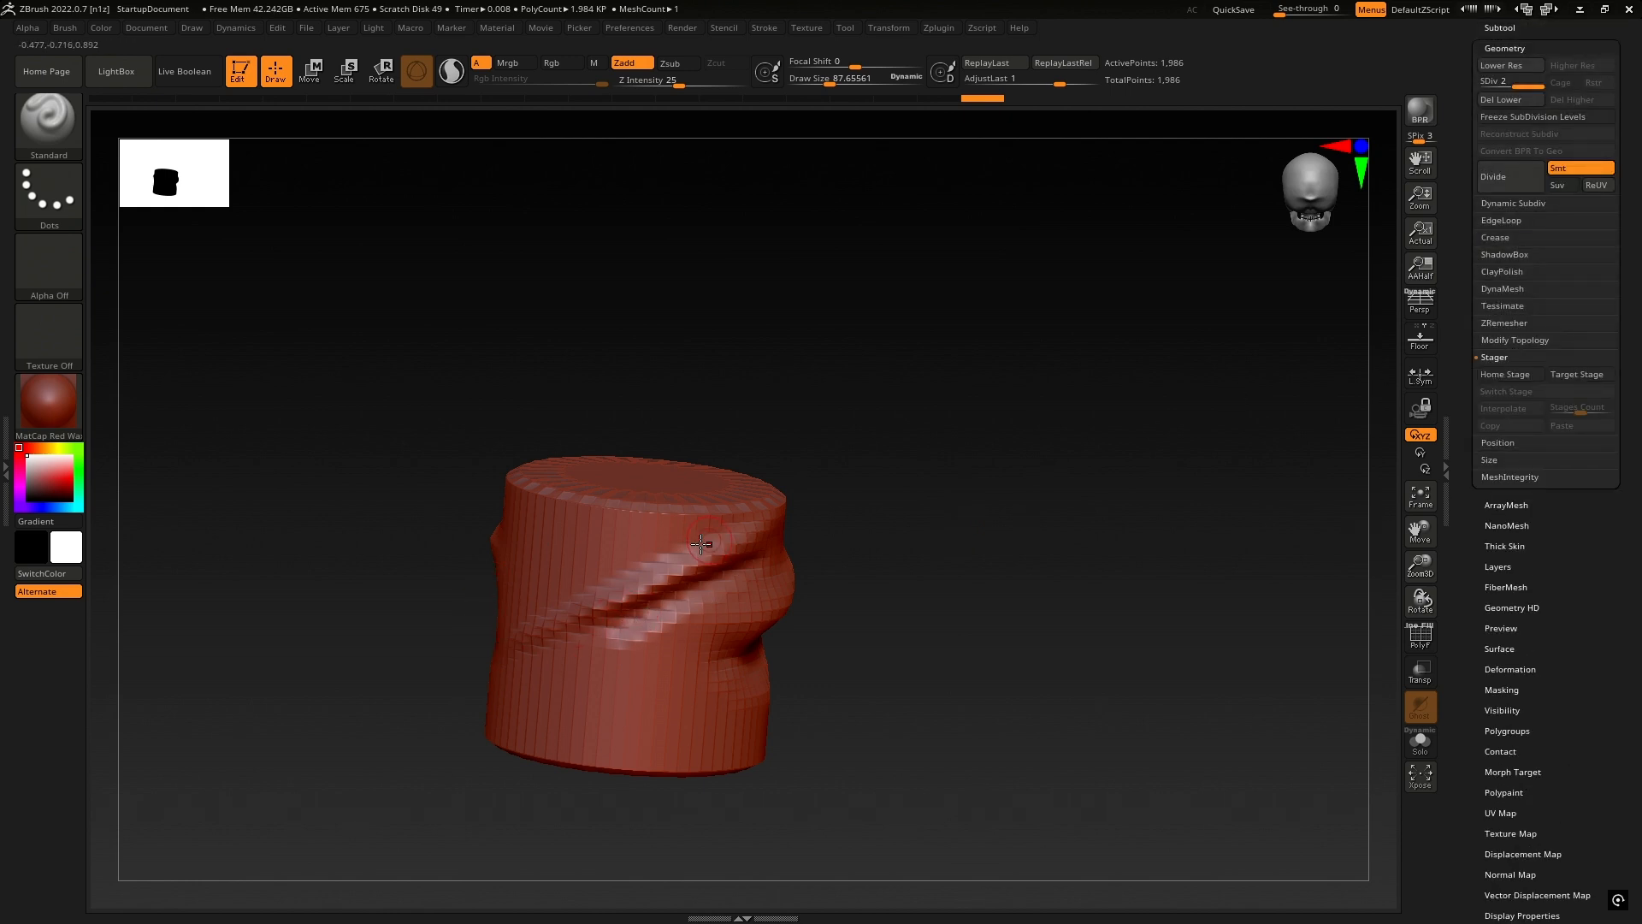
right_drag(702, 544, 735, 492)
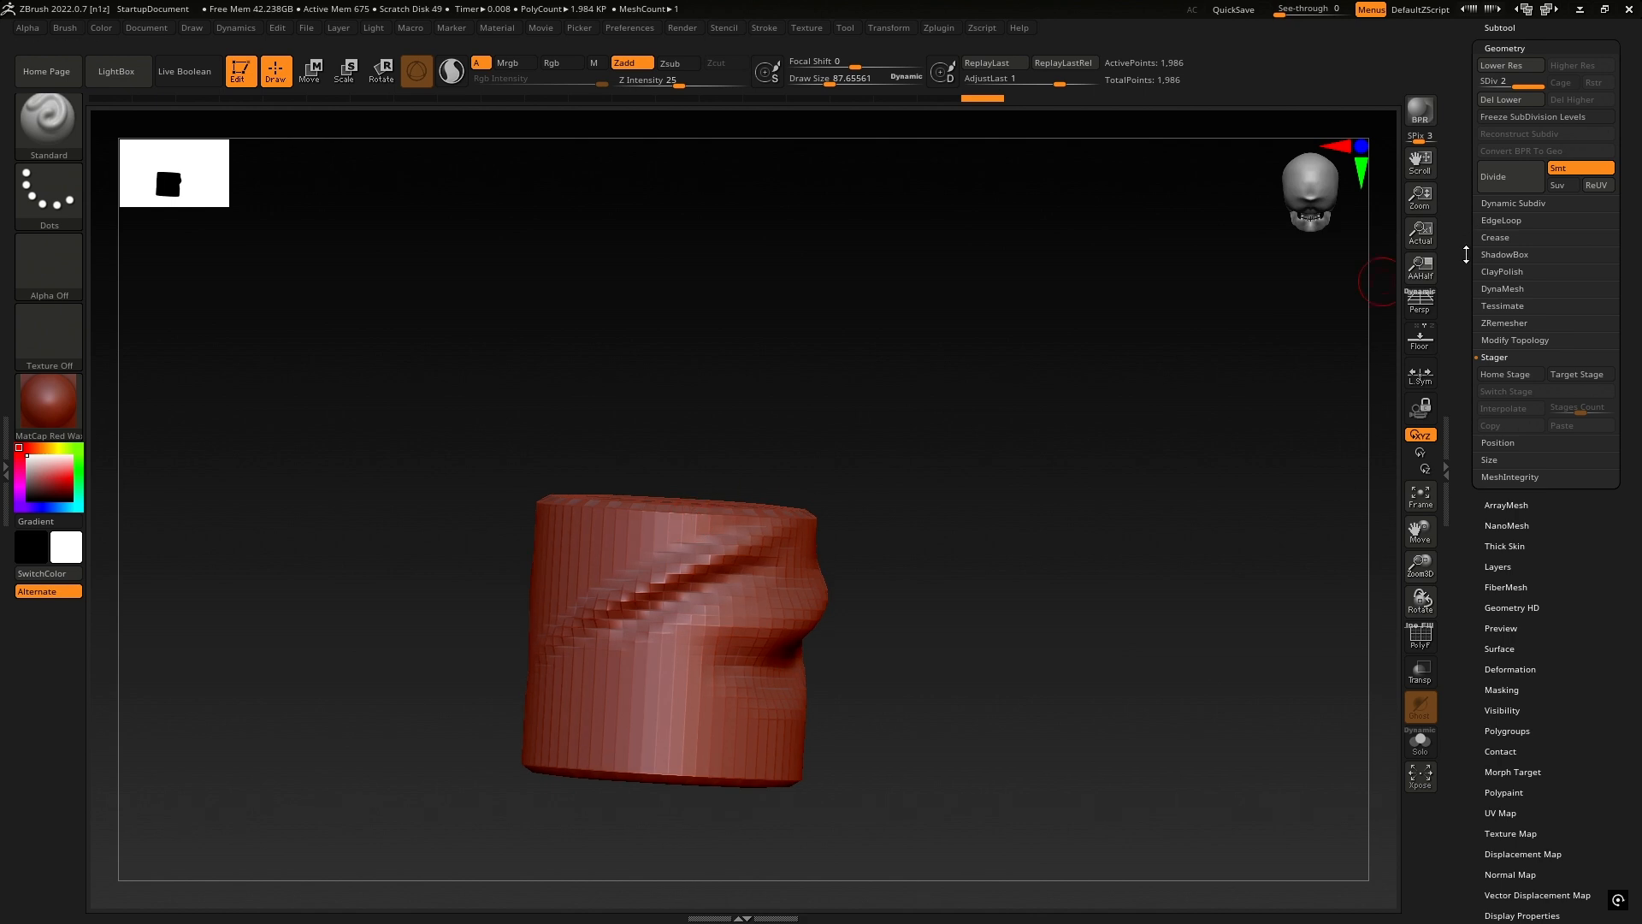
drag(1633, 202, 1621, 295)
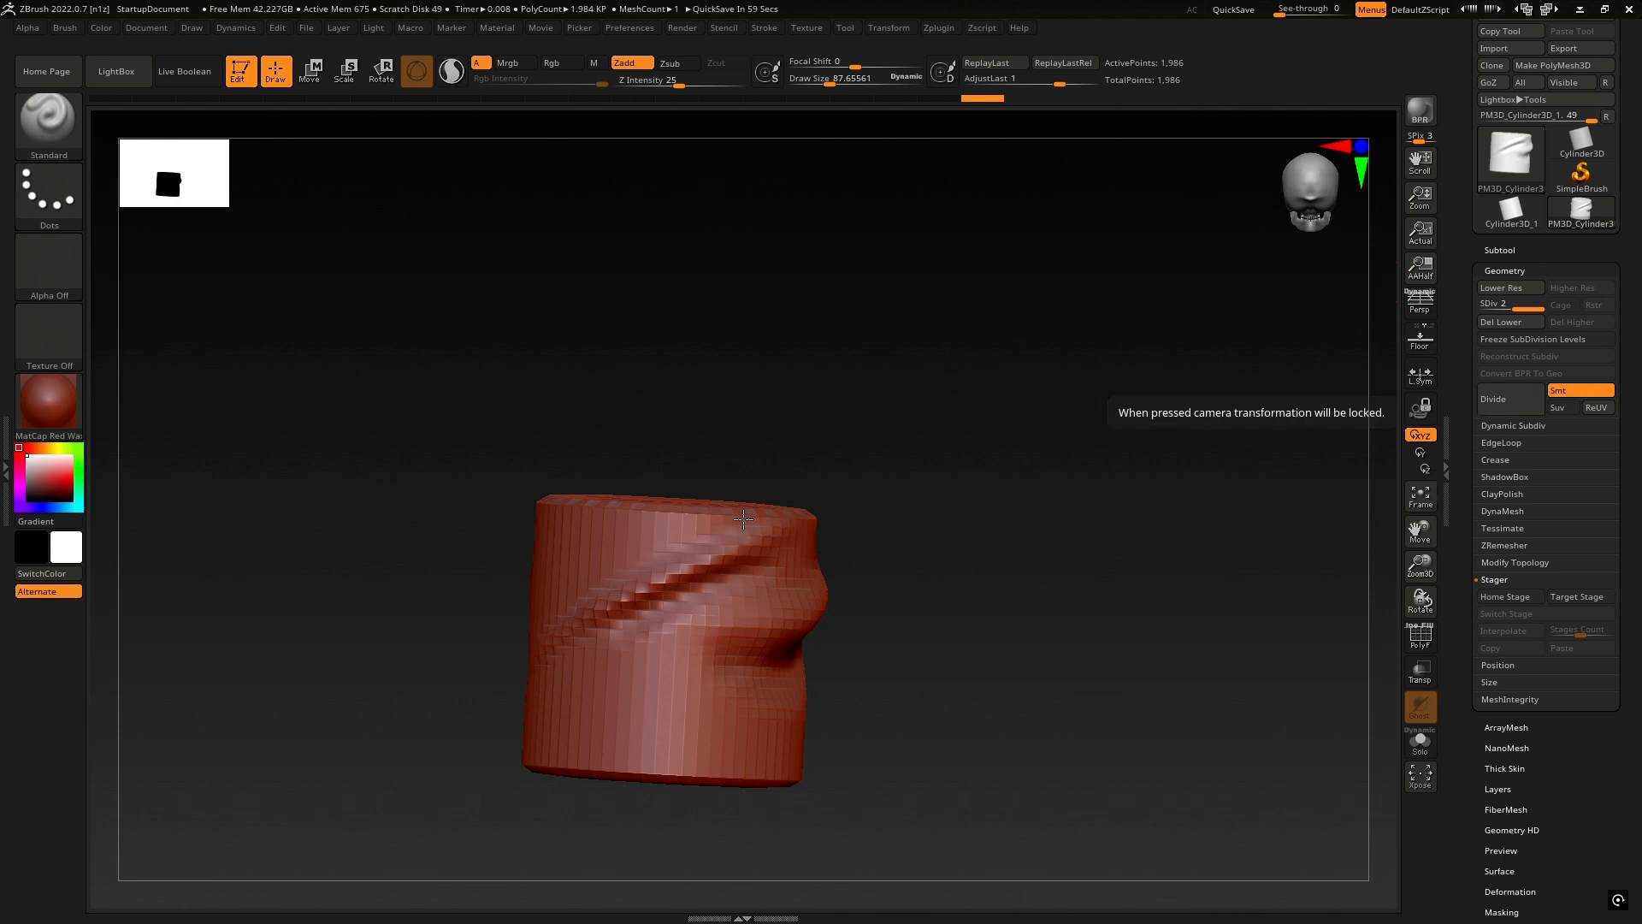
key(ctrl)
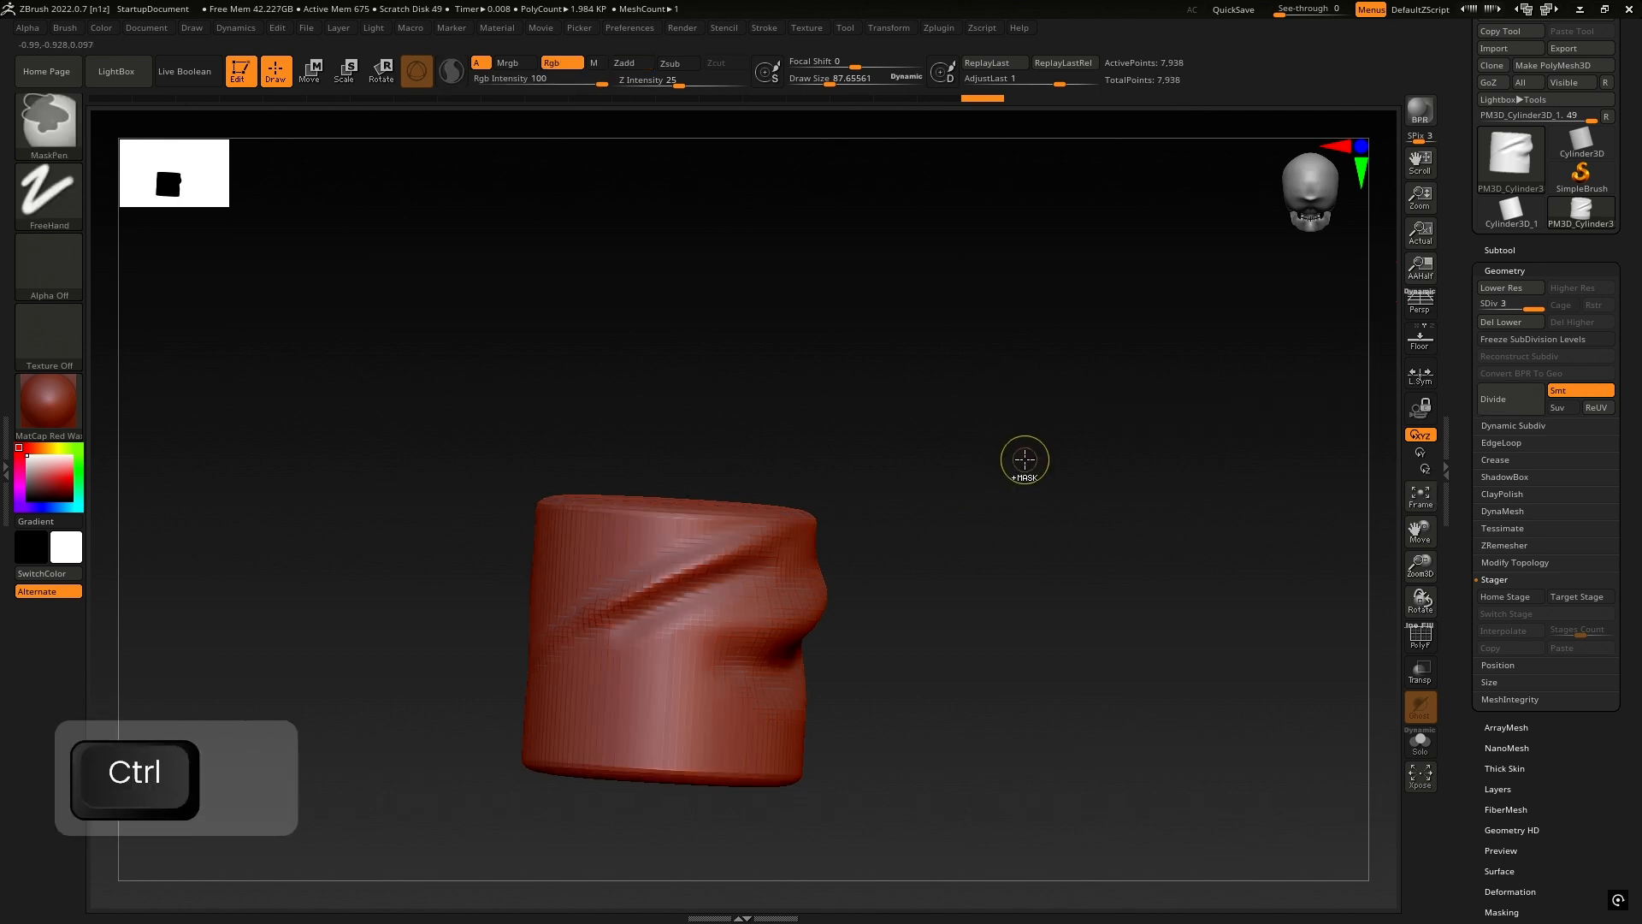
key(ctrl+d)
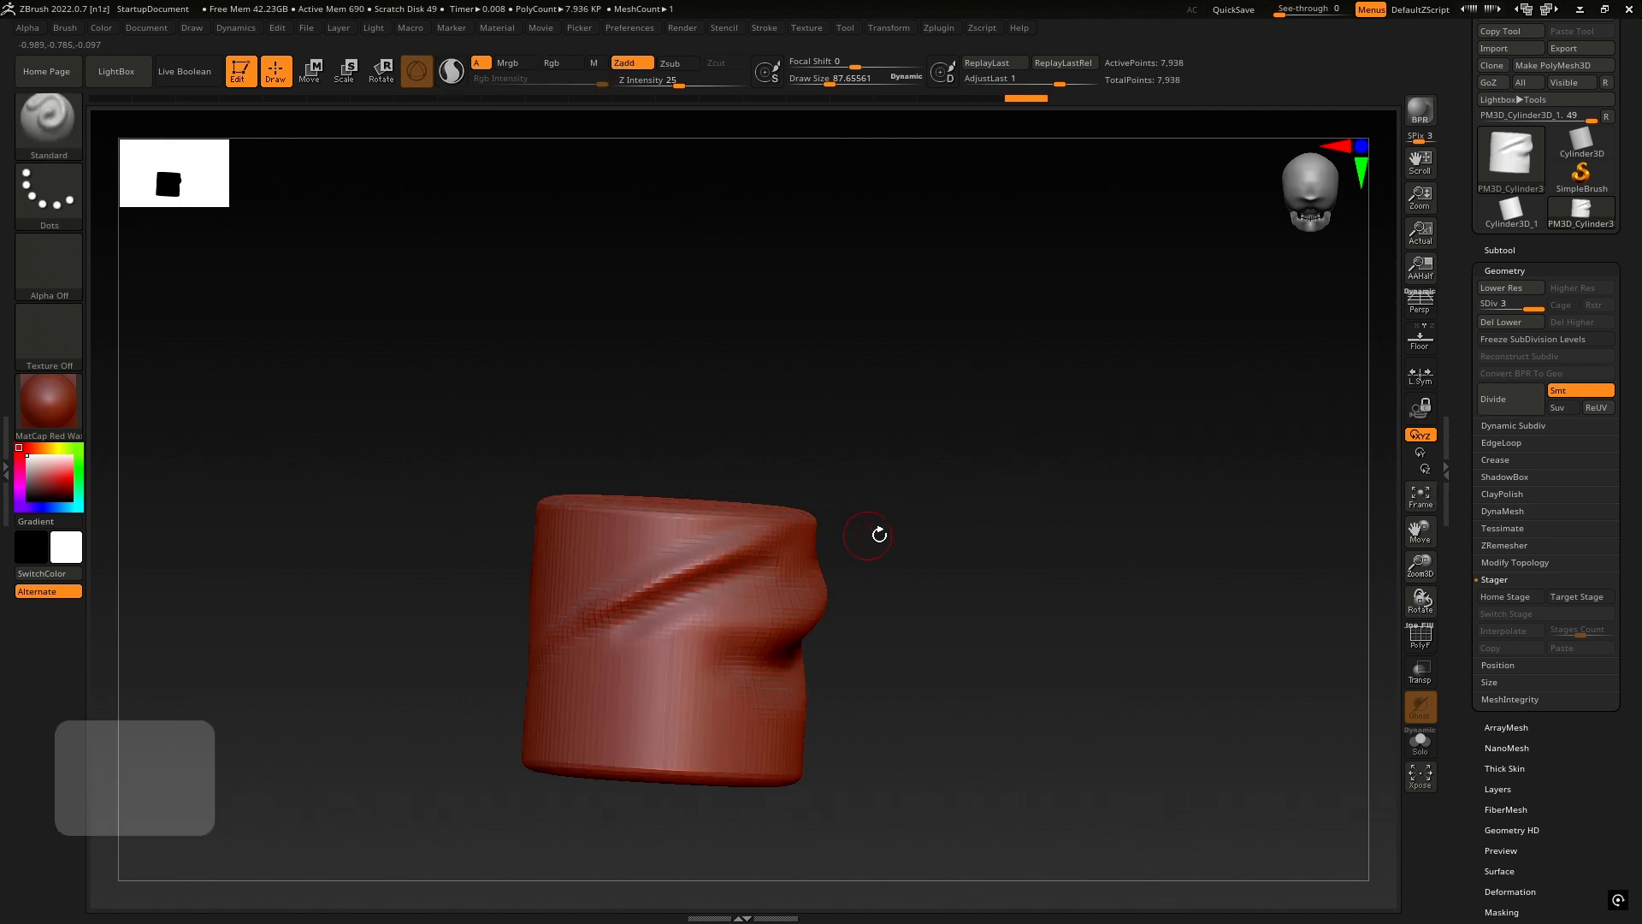
- Sculpt another diagonal ridge on the upper side of the cylinder with the Standard brush and divide the mesh to subdivision level 4
mouse_move(876, 530)
mouse_down()
mouse_move(916, 542)
mouse_move(782, 568)
mouse_move(964, 499)
mouse_up()
key(ctrl)
mouse_move(983, 481)
ctrl+right_down()
mouse_move(1035, 482)
mouse_move(1025, 503)
ctrl+right_up()
mouse_move(751, 476)
mouse_down()
mouse_move(535, 607)
mouse_move(654, 539)
mouse_move(620, 564)
mouse_move(816, 511)
mouse_up()
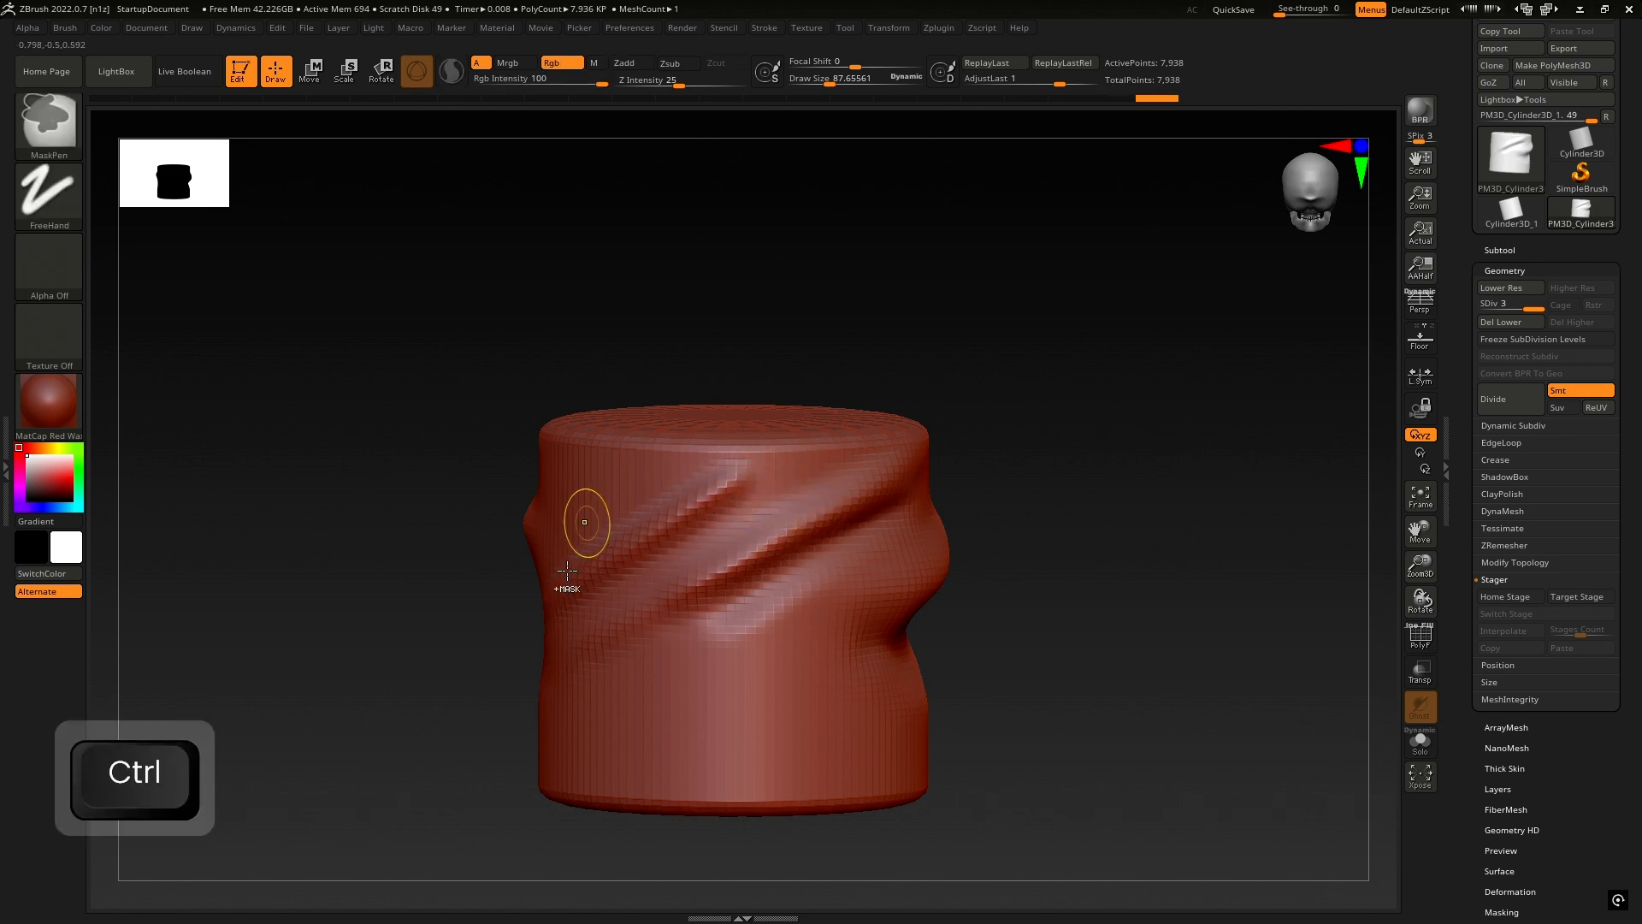
key(ctrl+d)
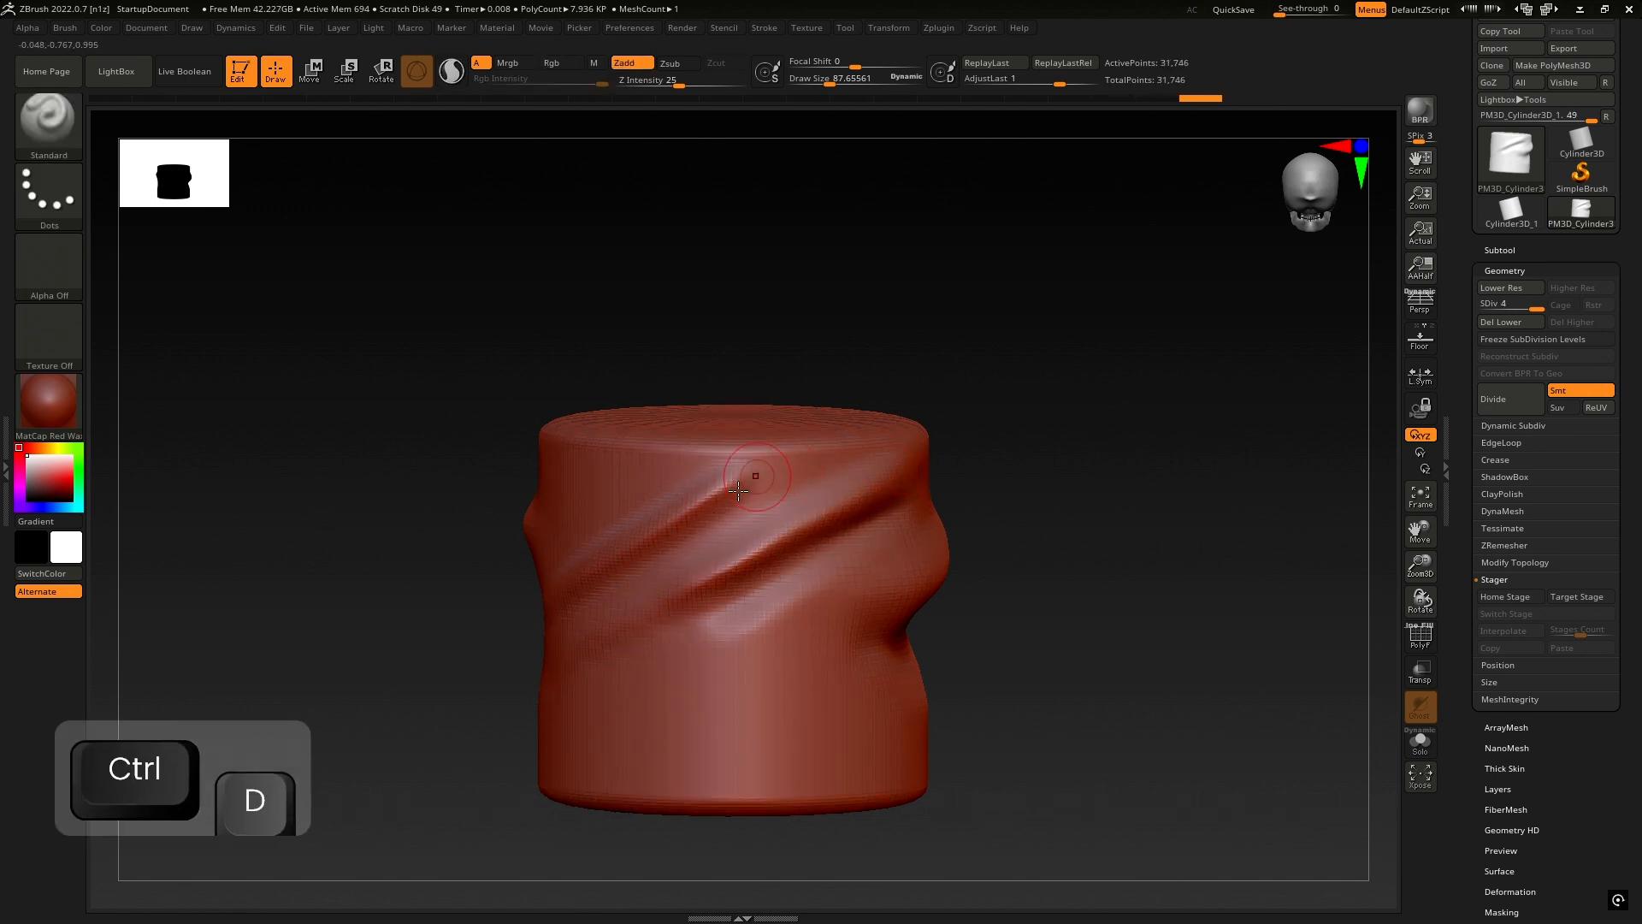
- Sculpt finer diagonal folds beside the existing ridges with the Standard brush, dividing the mesh to subdivision level 5 for extra detail
mouse_move(783, 484)
mouse_down()
mouse_move(642, 565)
mouse_move(686, 552)
mouse_move(610, 576)
mouse_up()
drag(483, 556, 768, 467)
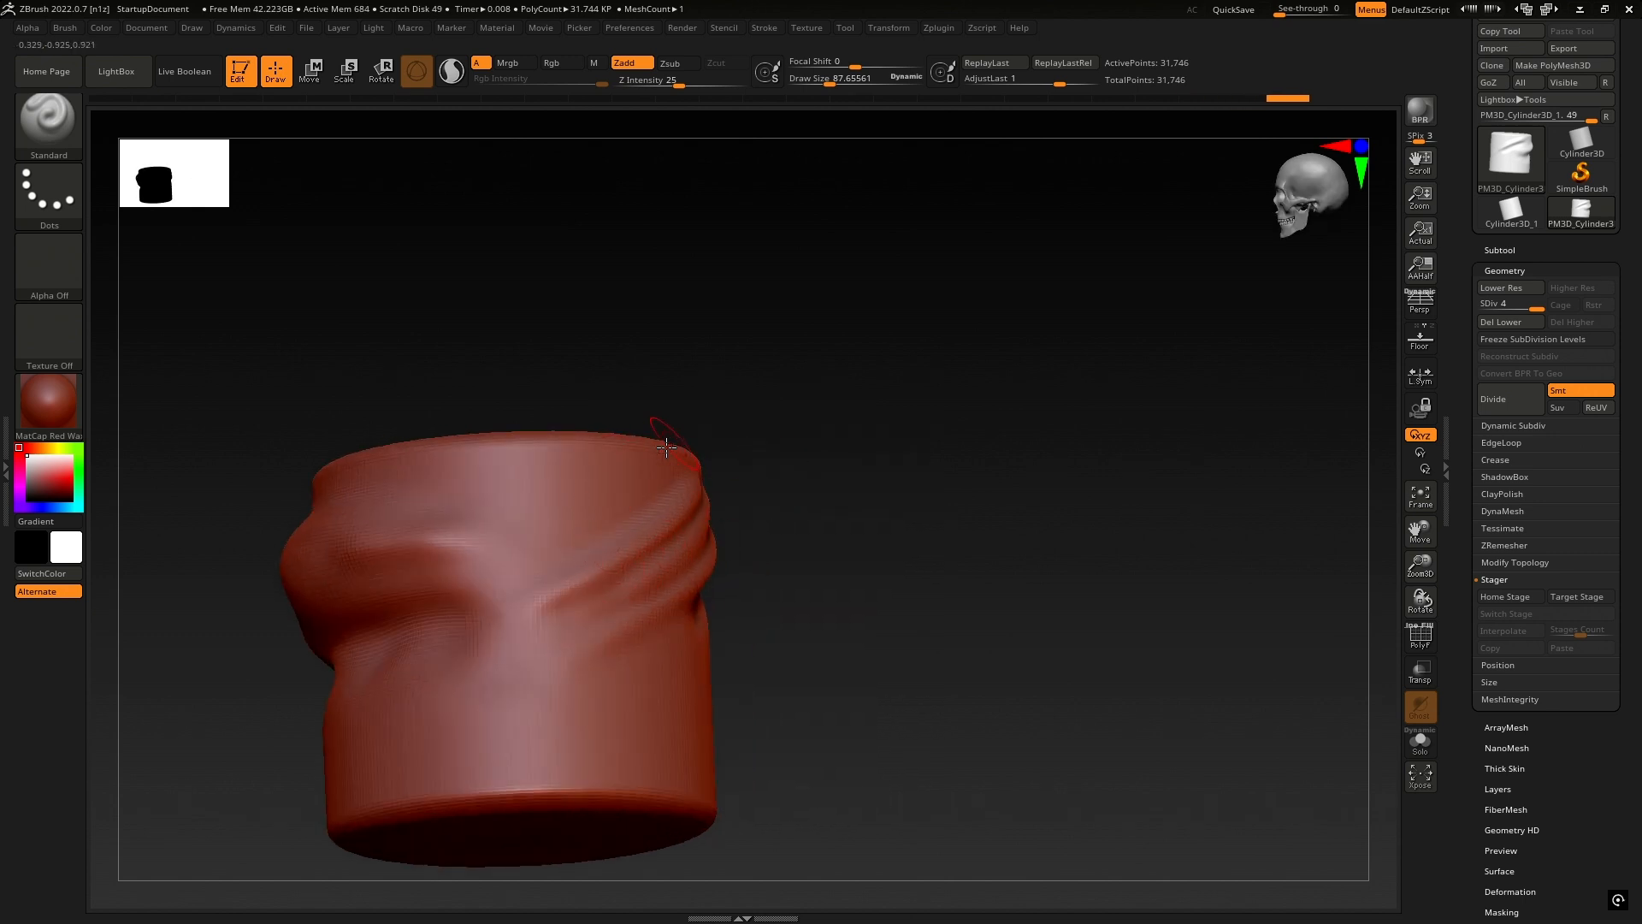
drag(643, 472, 520, 562)
drag(598, 499, 487, 574)
drag(949, 376, 883, 427)
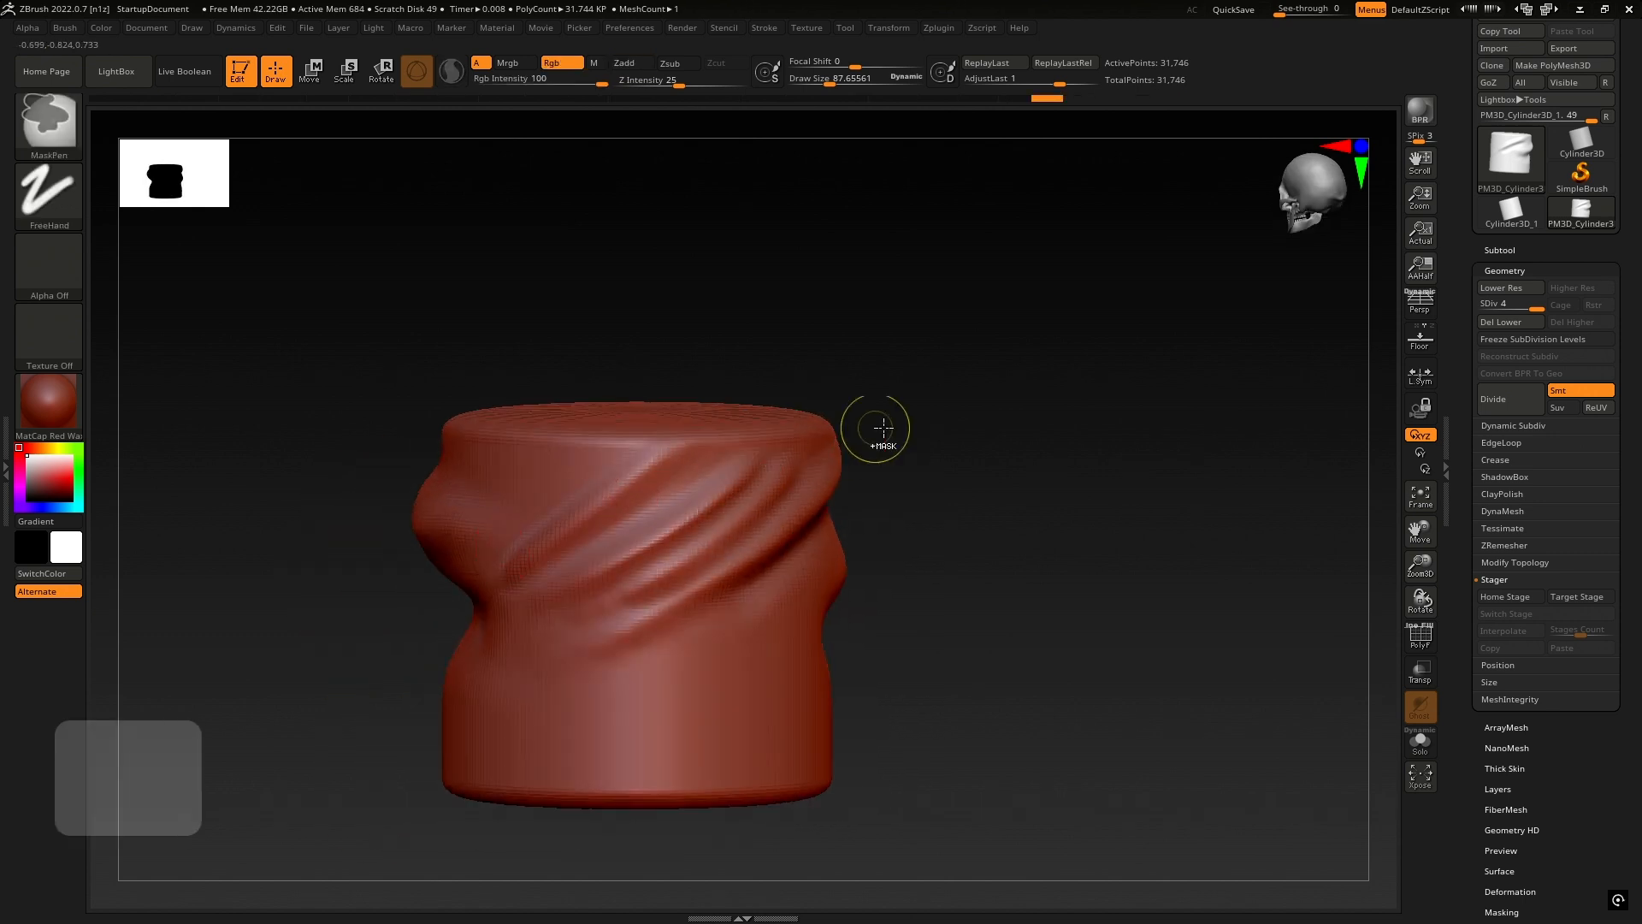
key(ctrl+d)
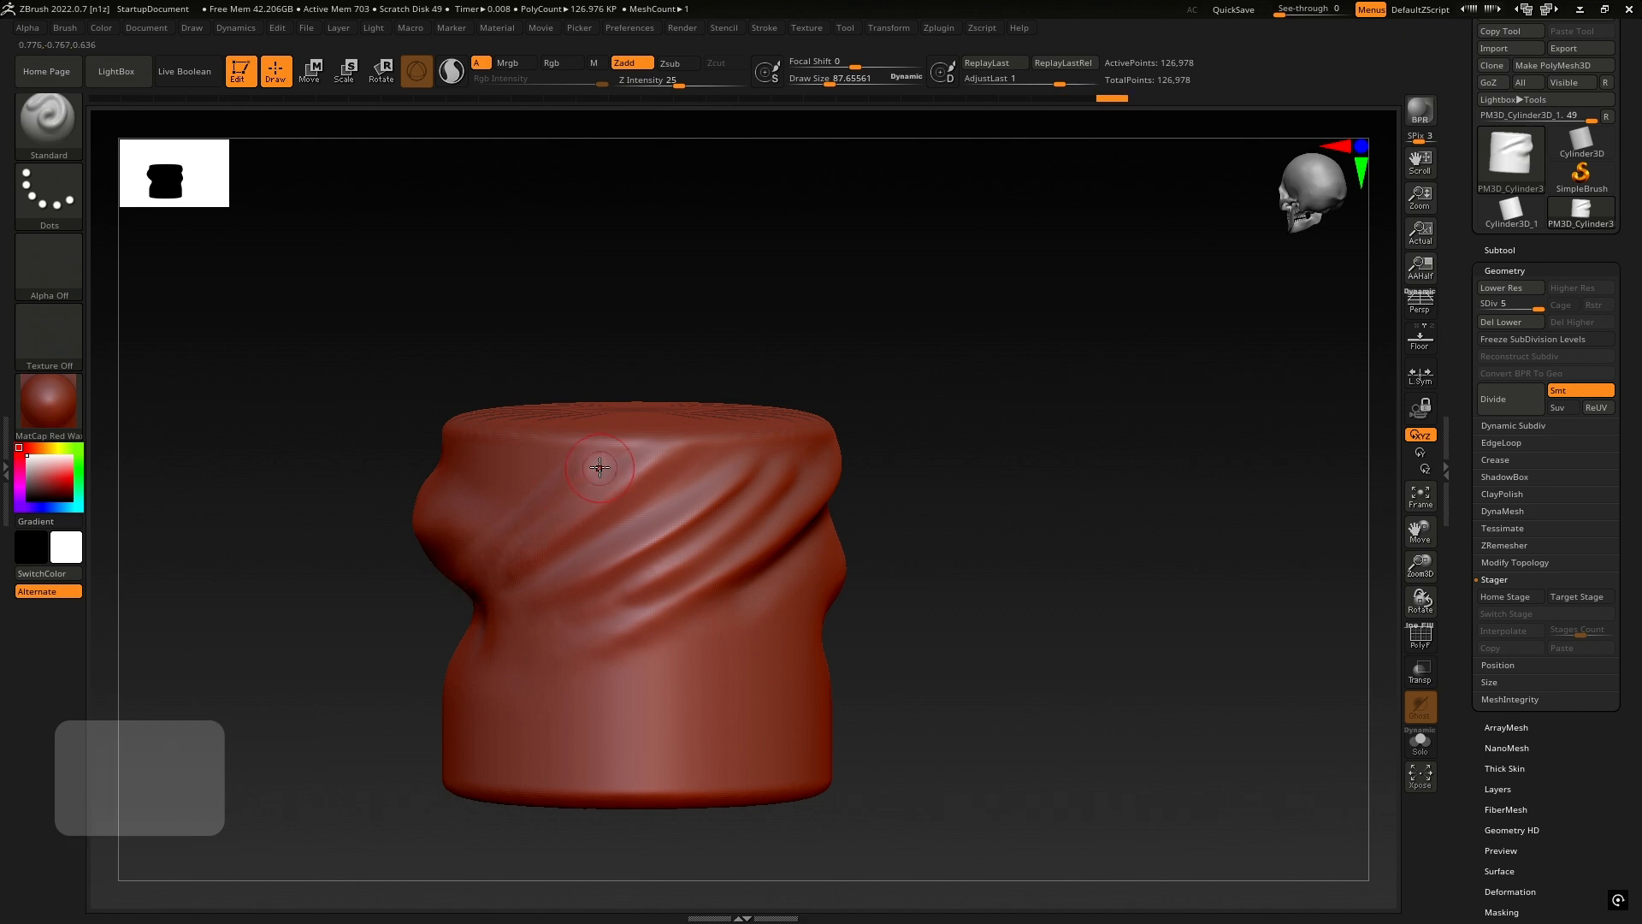
mouse_move(844, 450)
mouse_down()
mouse_move(847, 419)
mouse_move(859, 427)
mouse_up()
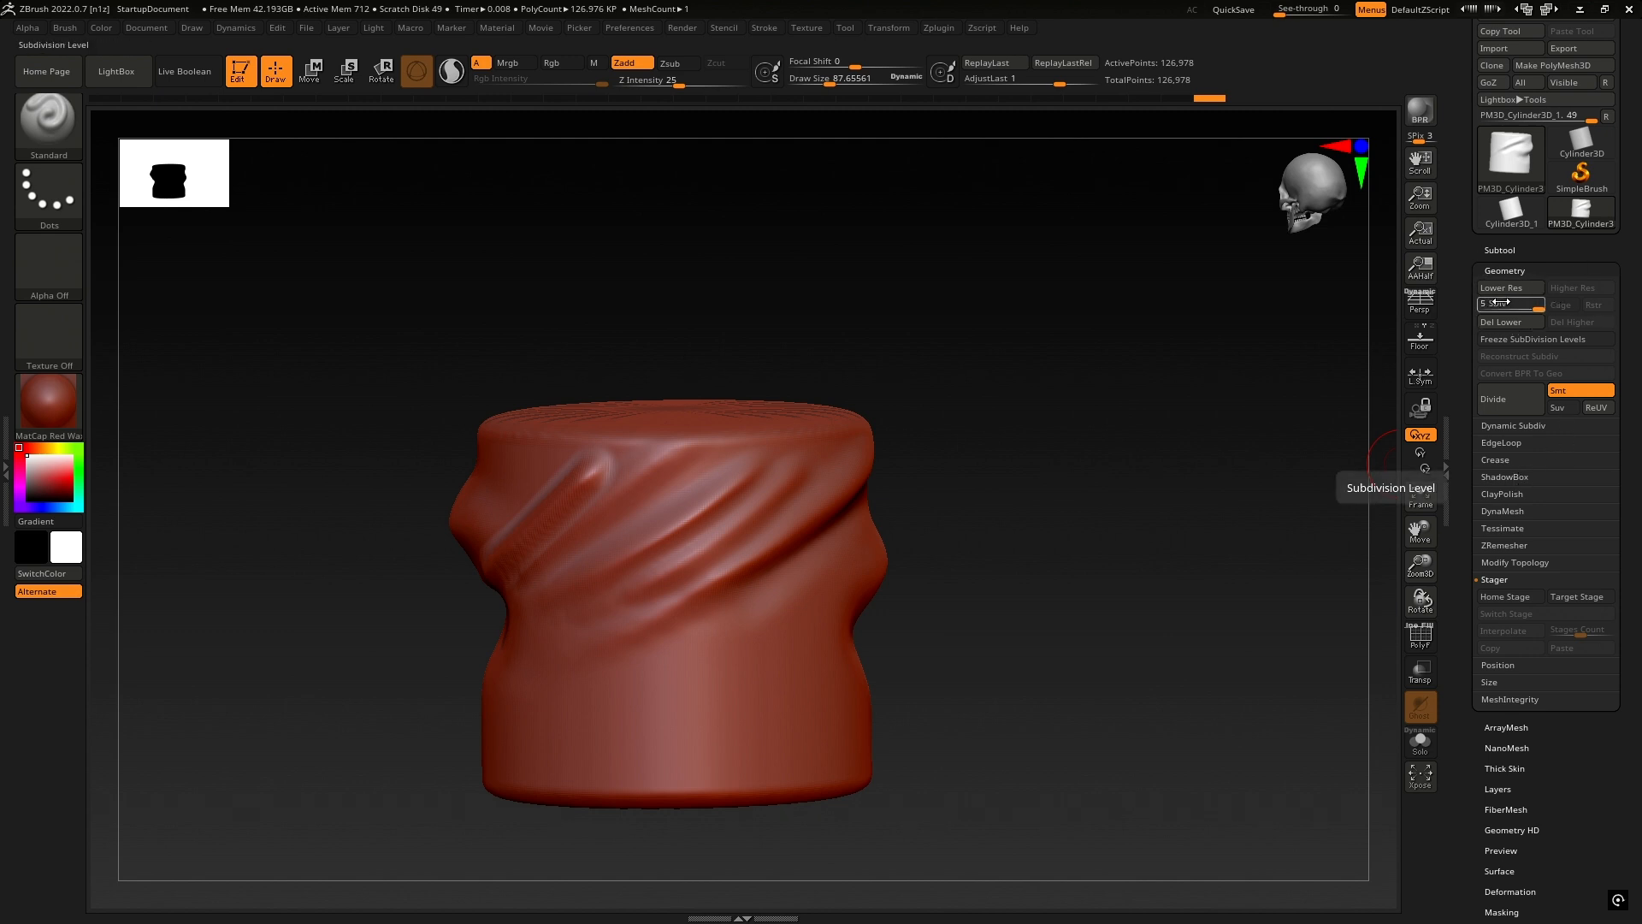
- Lower the sculpted cylinder to subdivision level 1 and view its coarse mesh
key(shift+m)
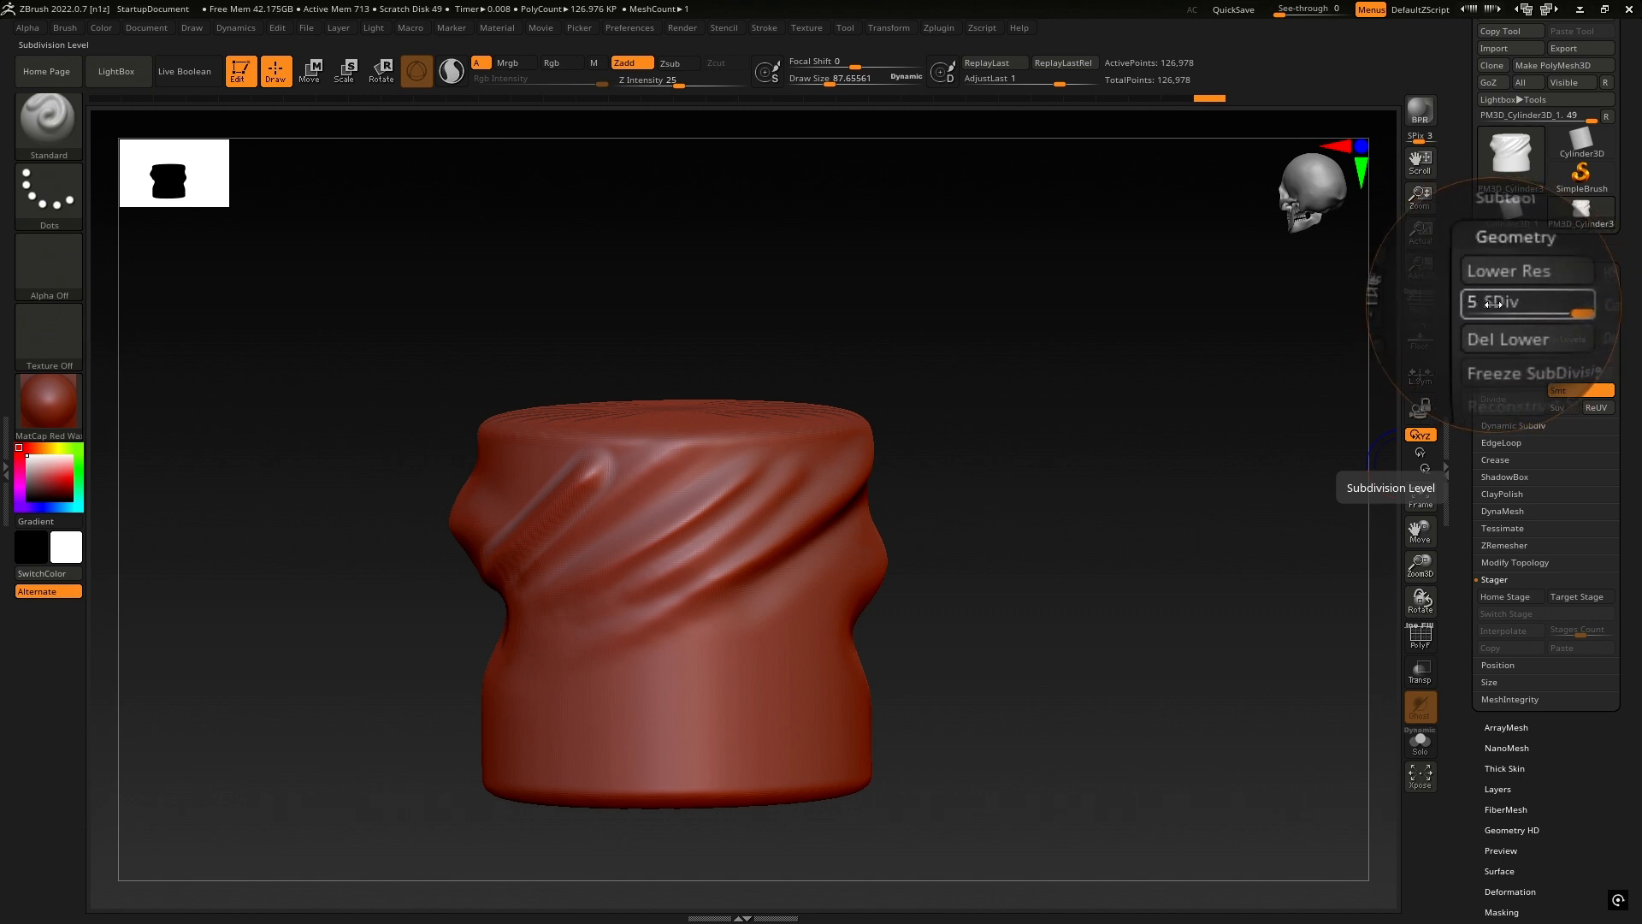
key(shift+m)
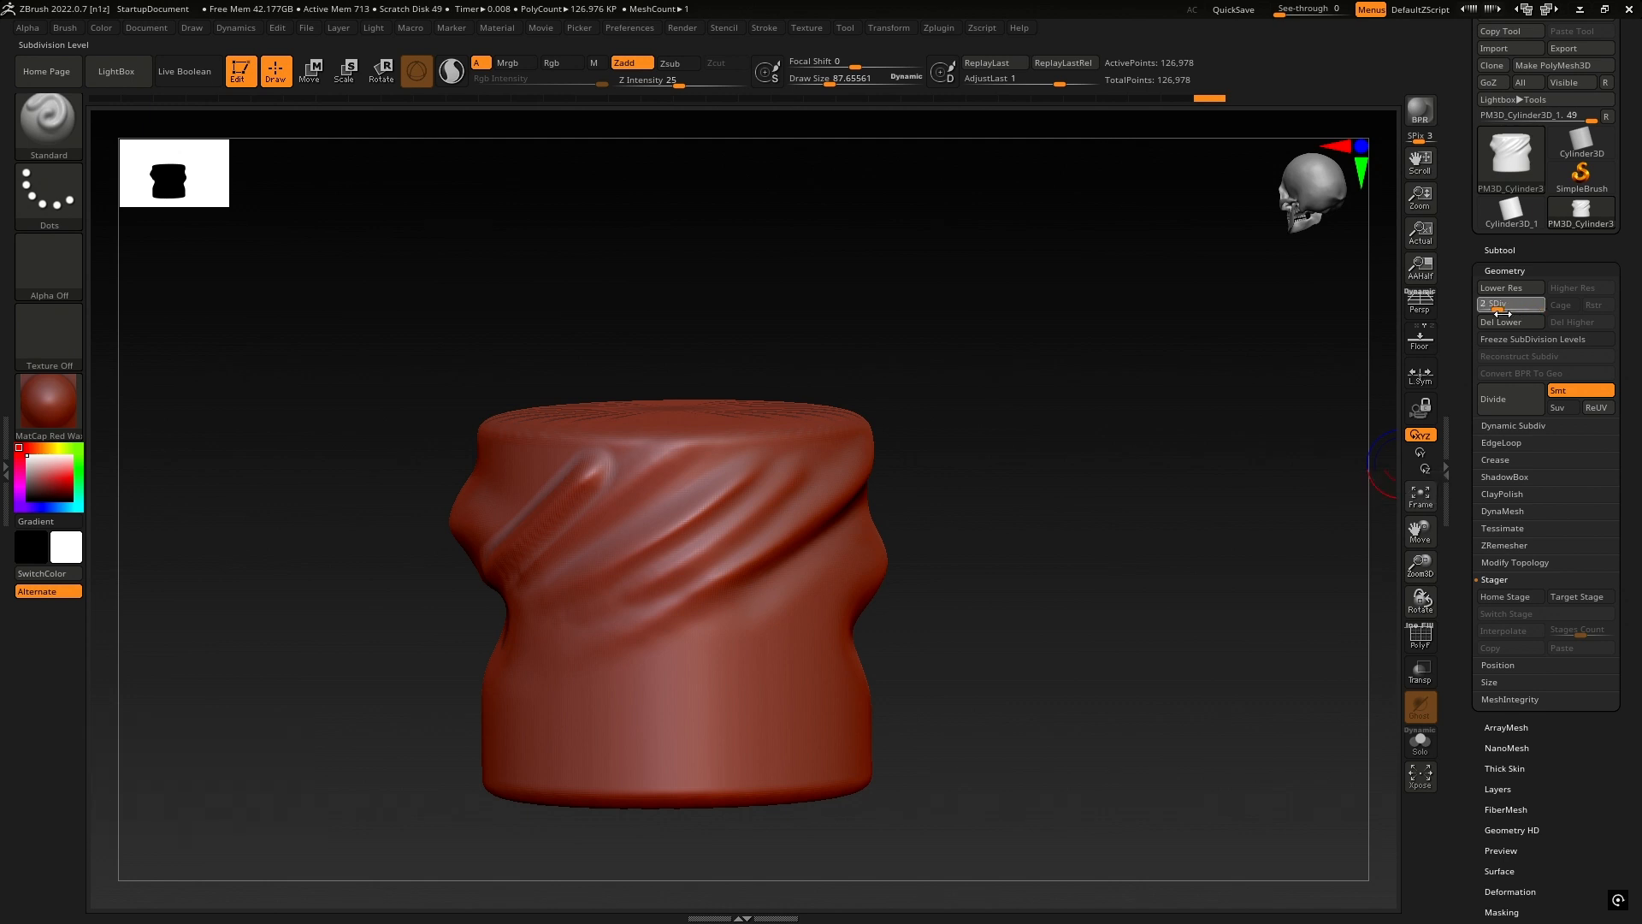
drag(1486, 315, 1485, 315)
key(ctrl)
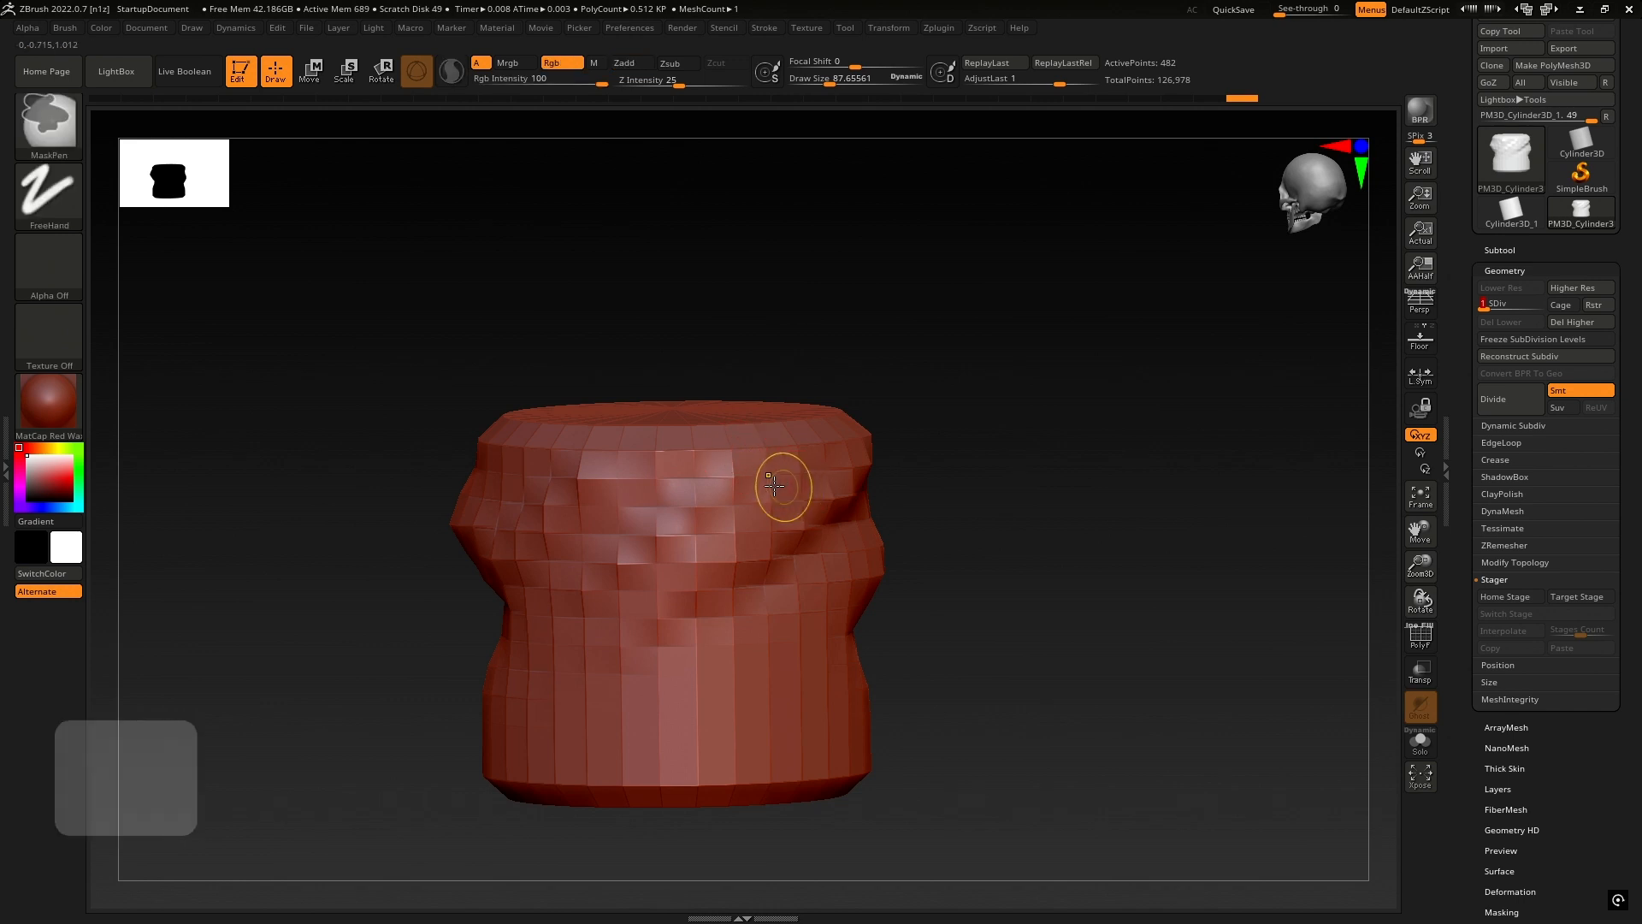
drag(815, 487, 846, 448)
right_drag(846, 447, 997, 438)
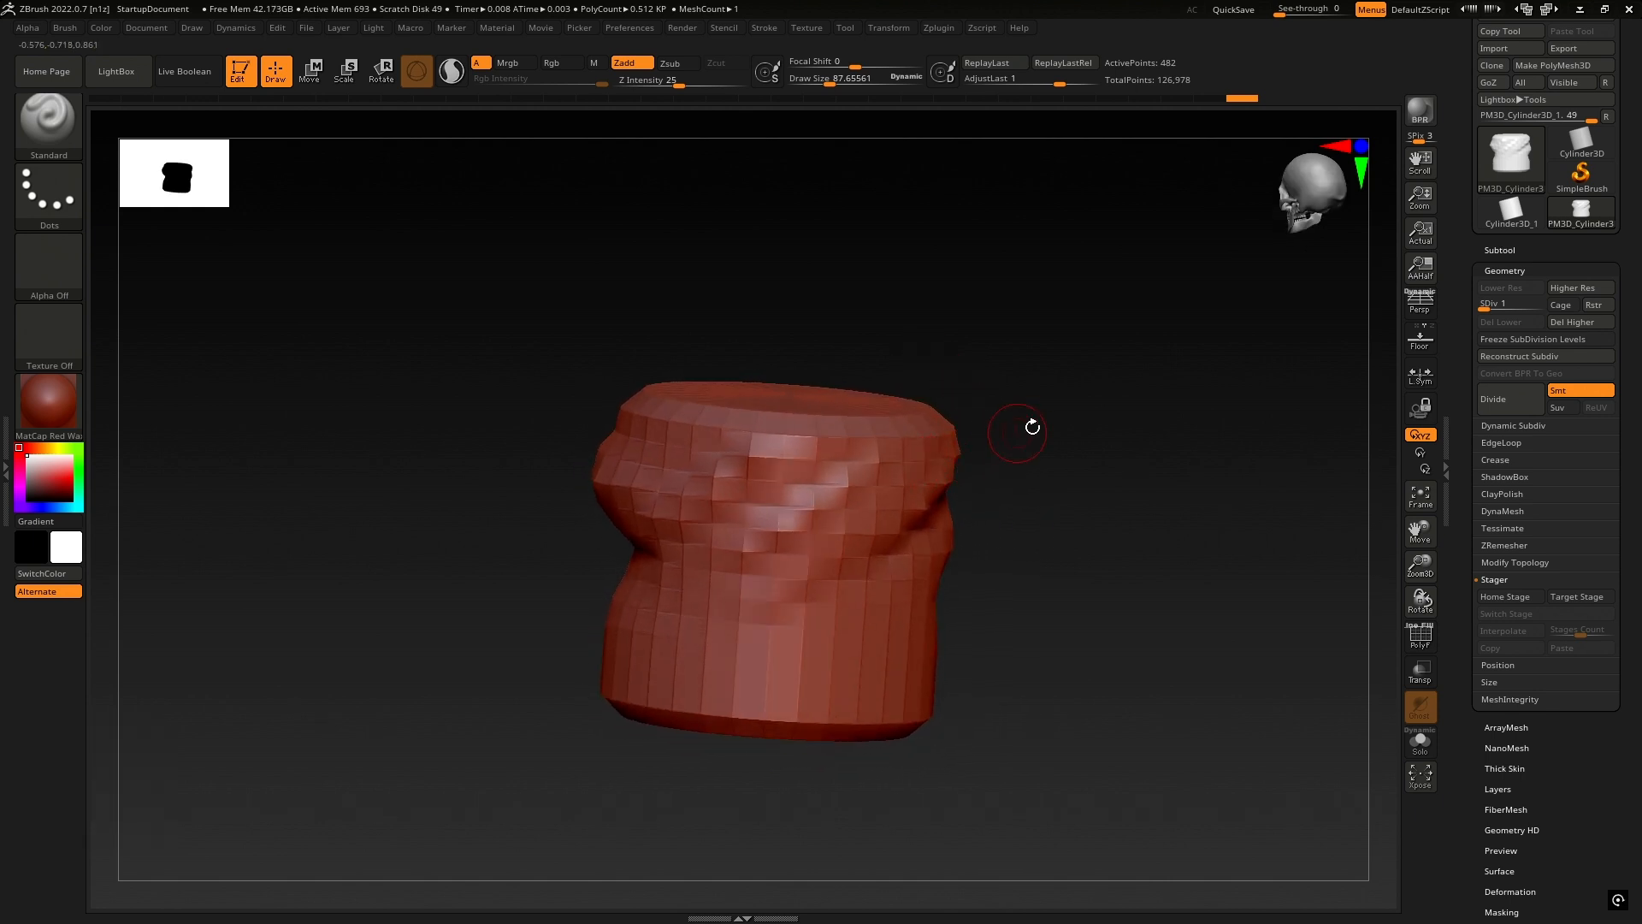
ctrl+right_drag(1137, 425, 581, 342)
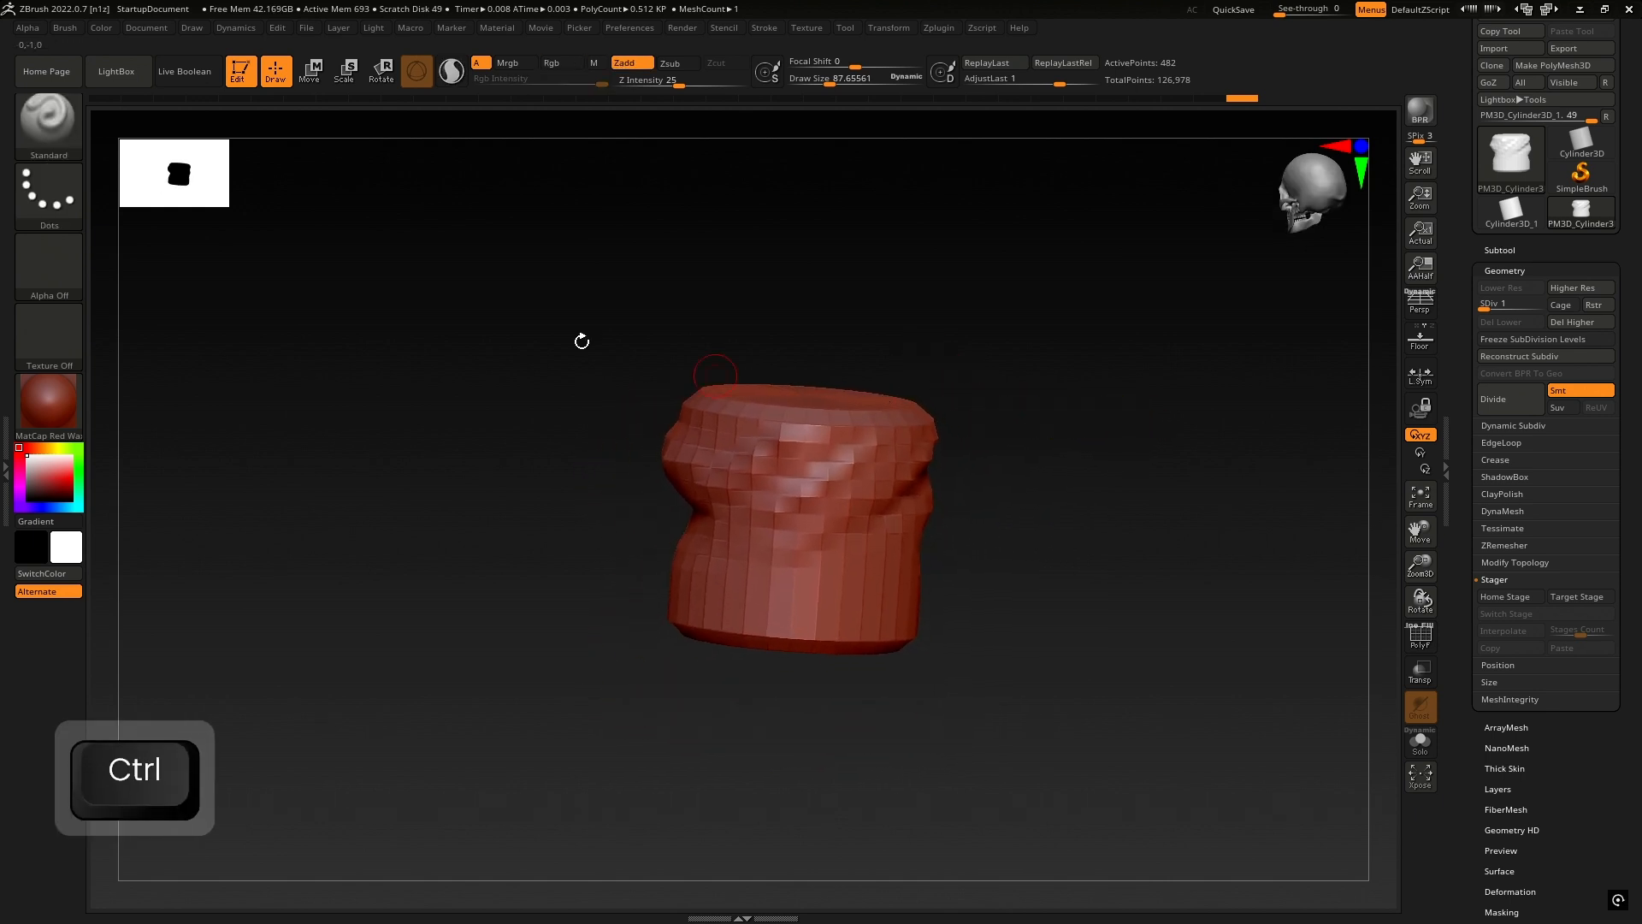
- Select the Move brush and enlarge its draw size to about 332
click(44, 130)
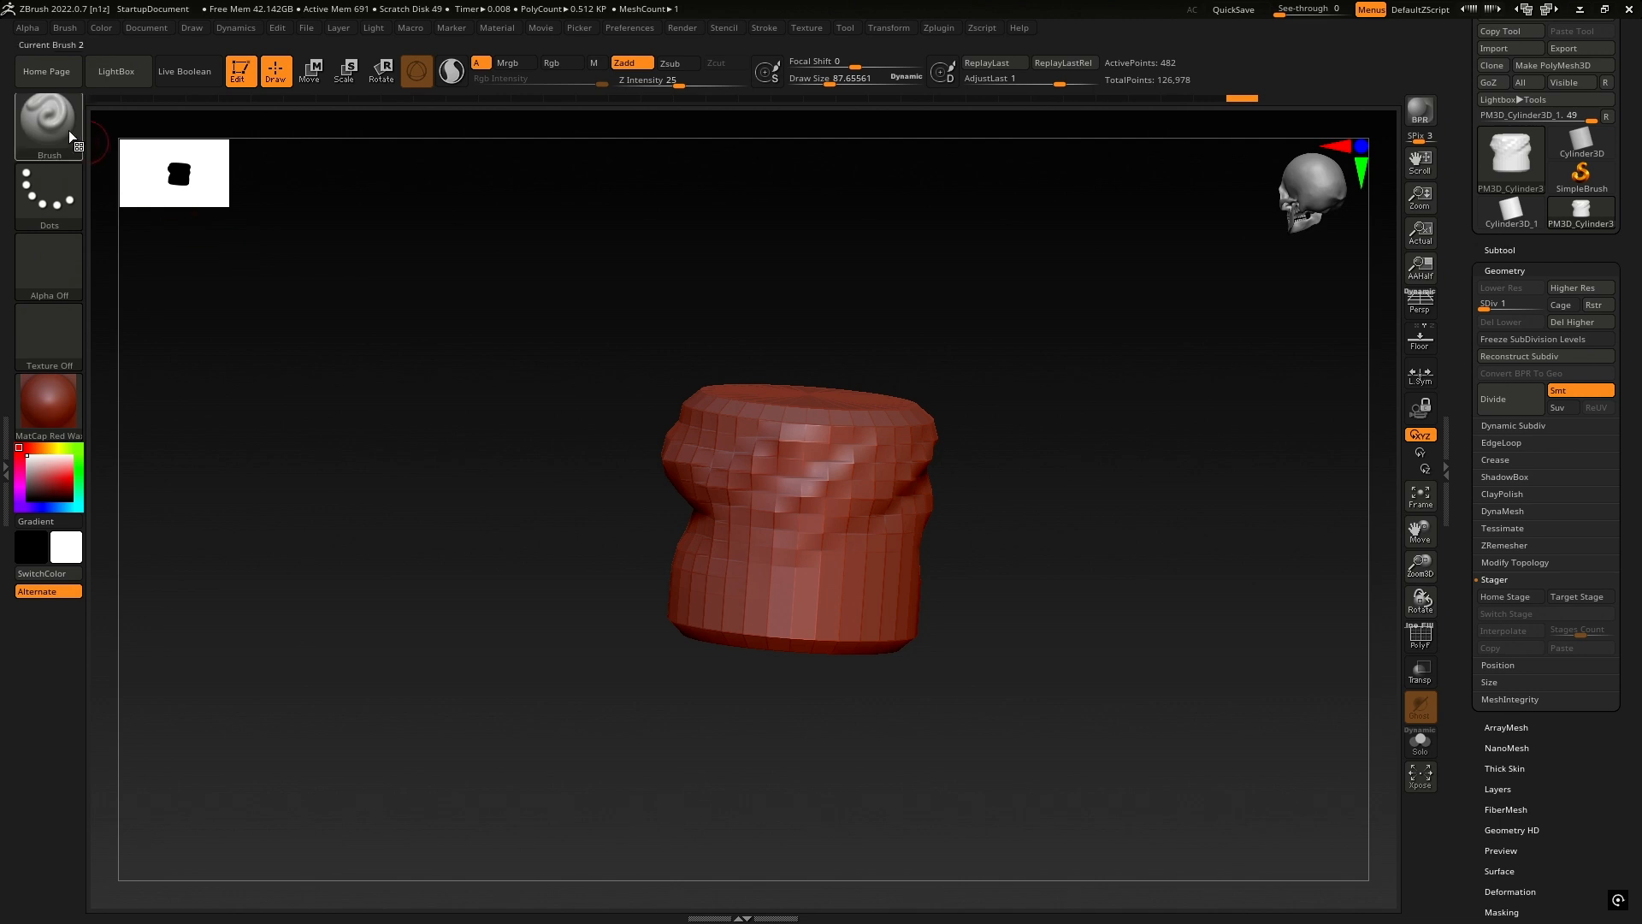
click(48, 118)
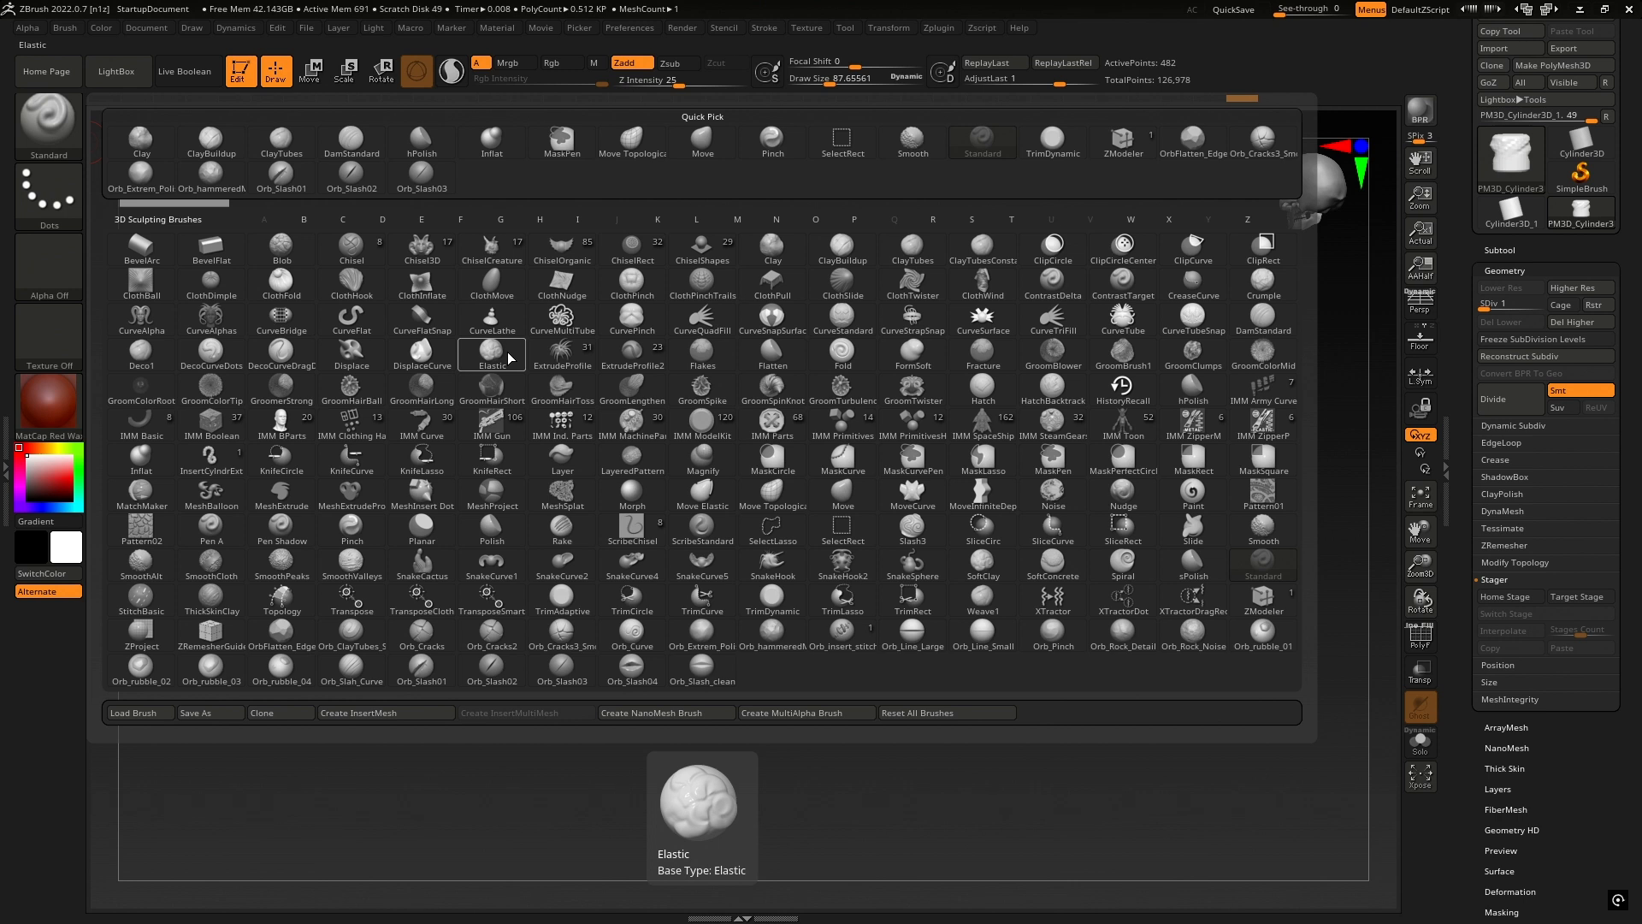
key(m)
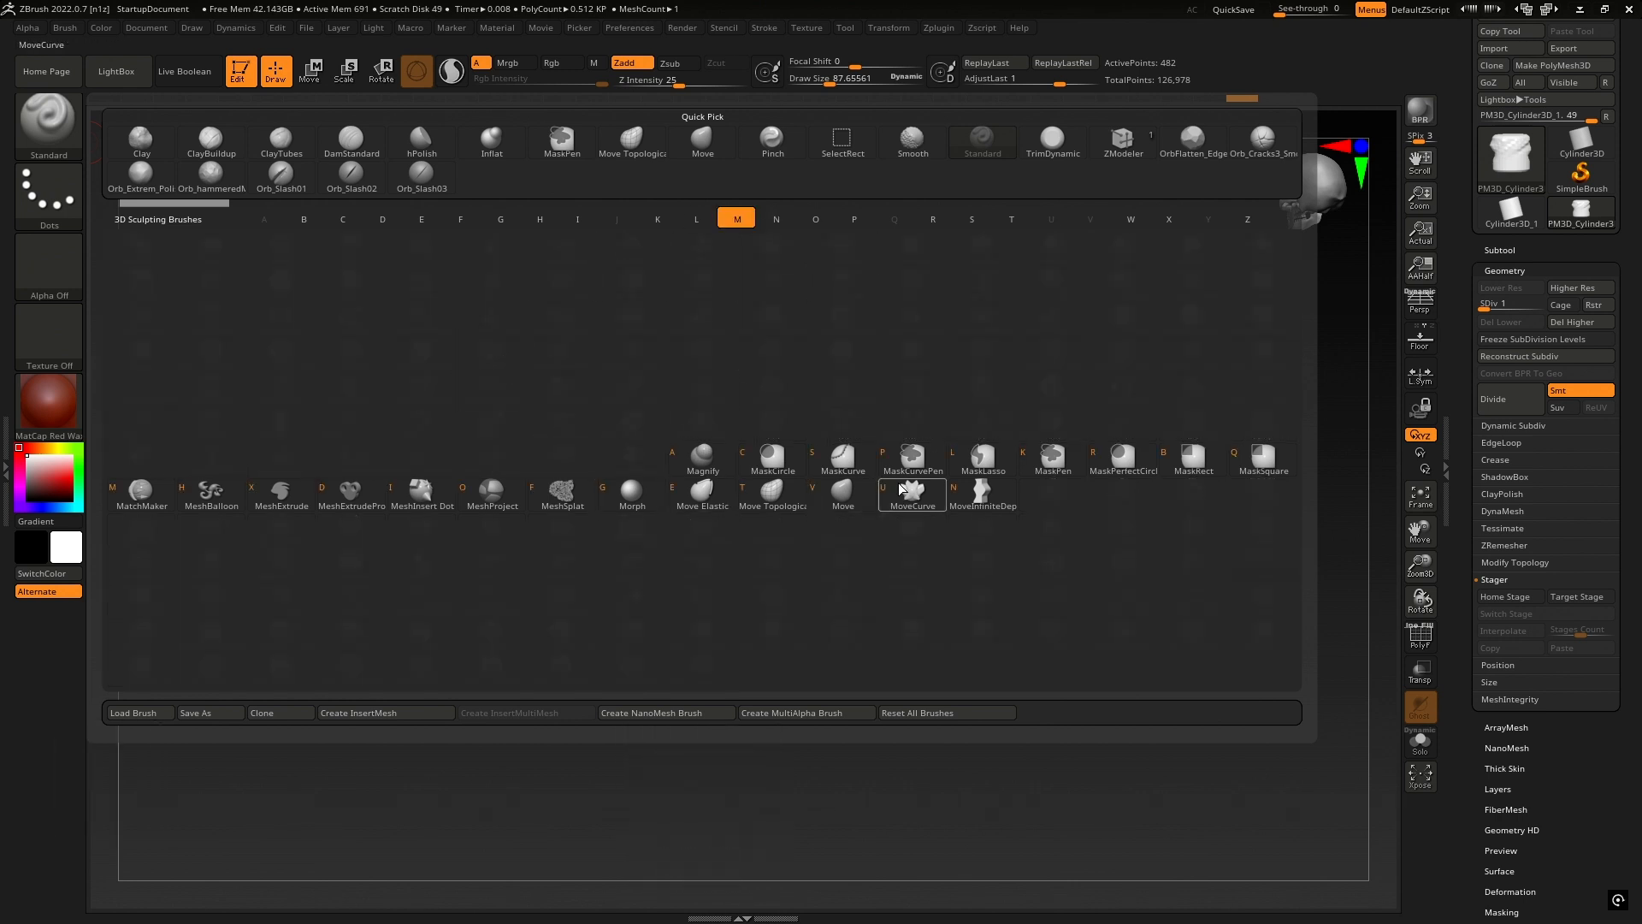
click(839, 495)
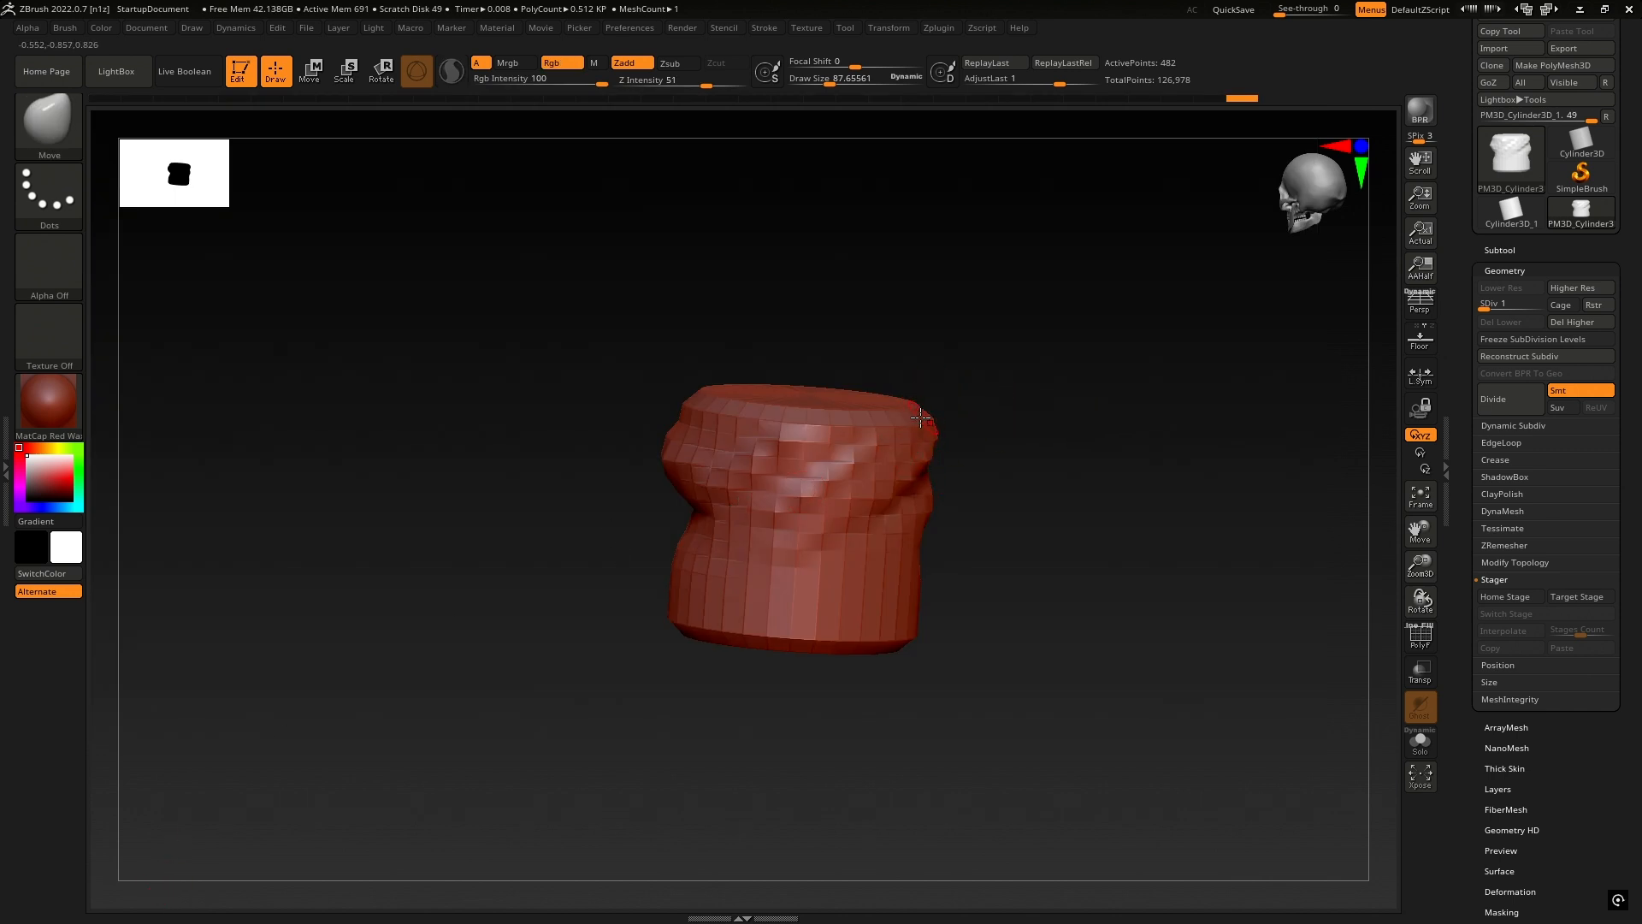
mouse_move(971, 400)
mouse_down()
mouse_move(950, 415)
mouse_move(921, 393)
mouse_move(967, 357)
mouse_move(896, 418)
mouse_move(941, 367)
mouse_move(922, 392)
mouse_up()
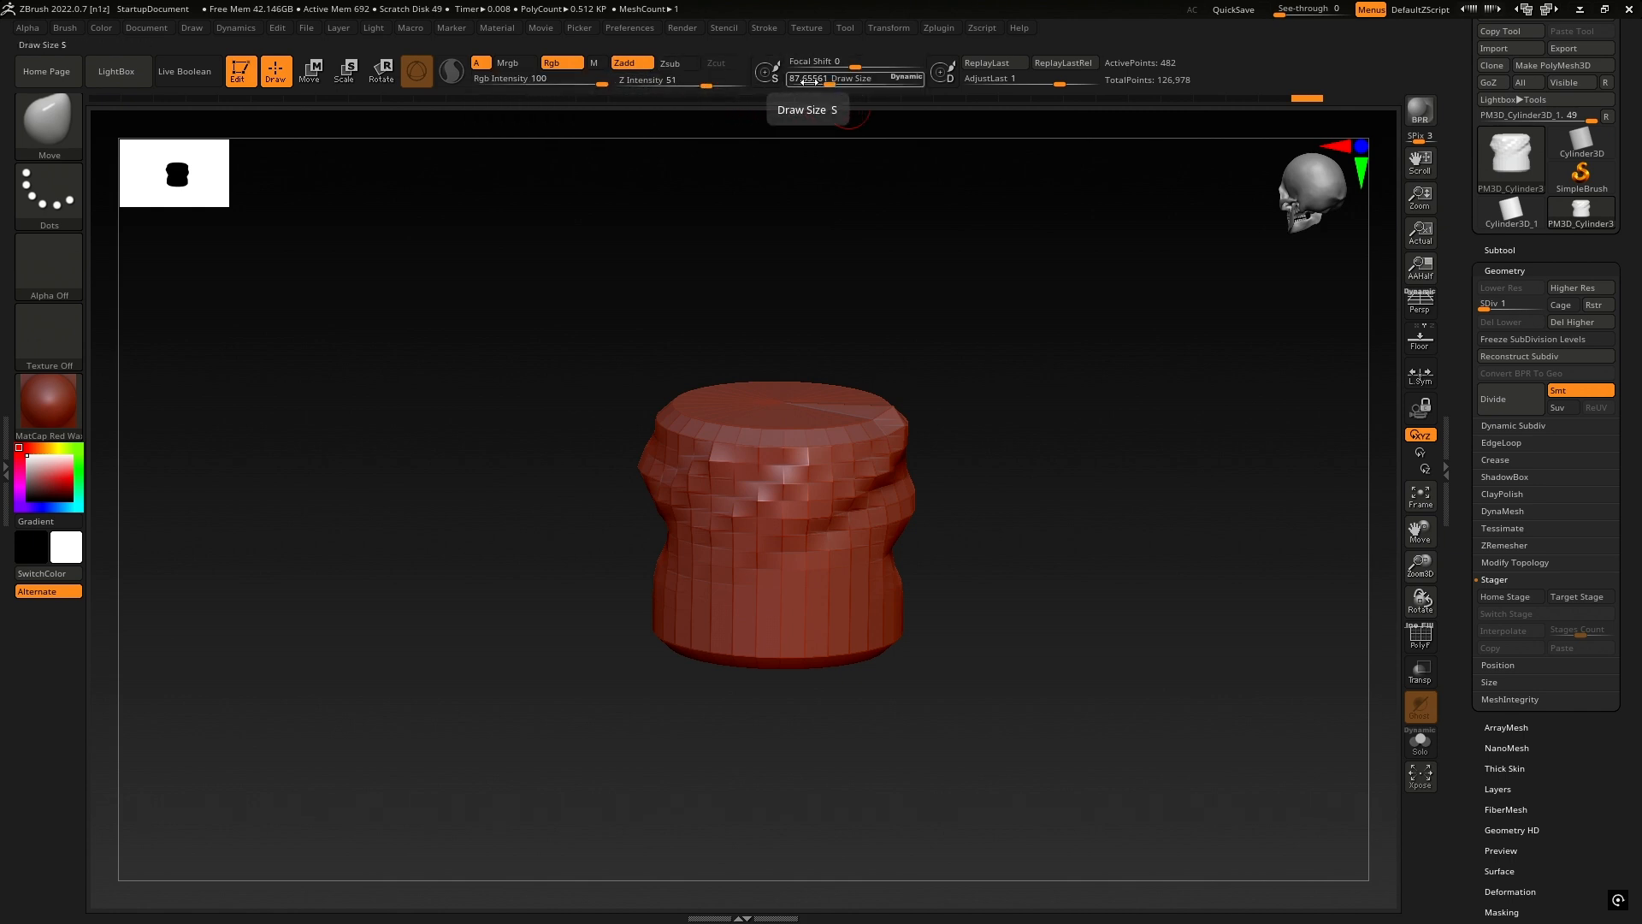
drag(822, 83, 868, 79)
- Pull one side of the cylinder's top rim up and outward into a tall peak with the Move brush at the lowest subdivision level
drag(890, 429, 1100, 323)
mouse_move(1061, 419)
mouse_down()
mouse_move(969, 461)
mouse_move(924, 388)
mouse_move(943, 383)
mouse_up()
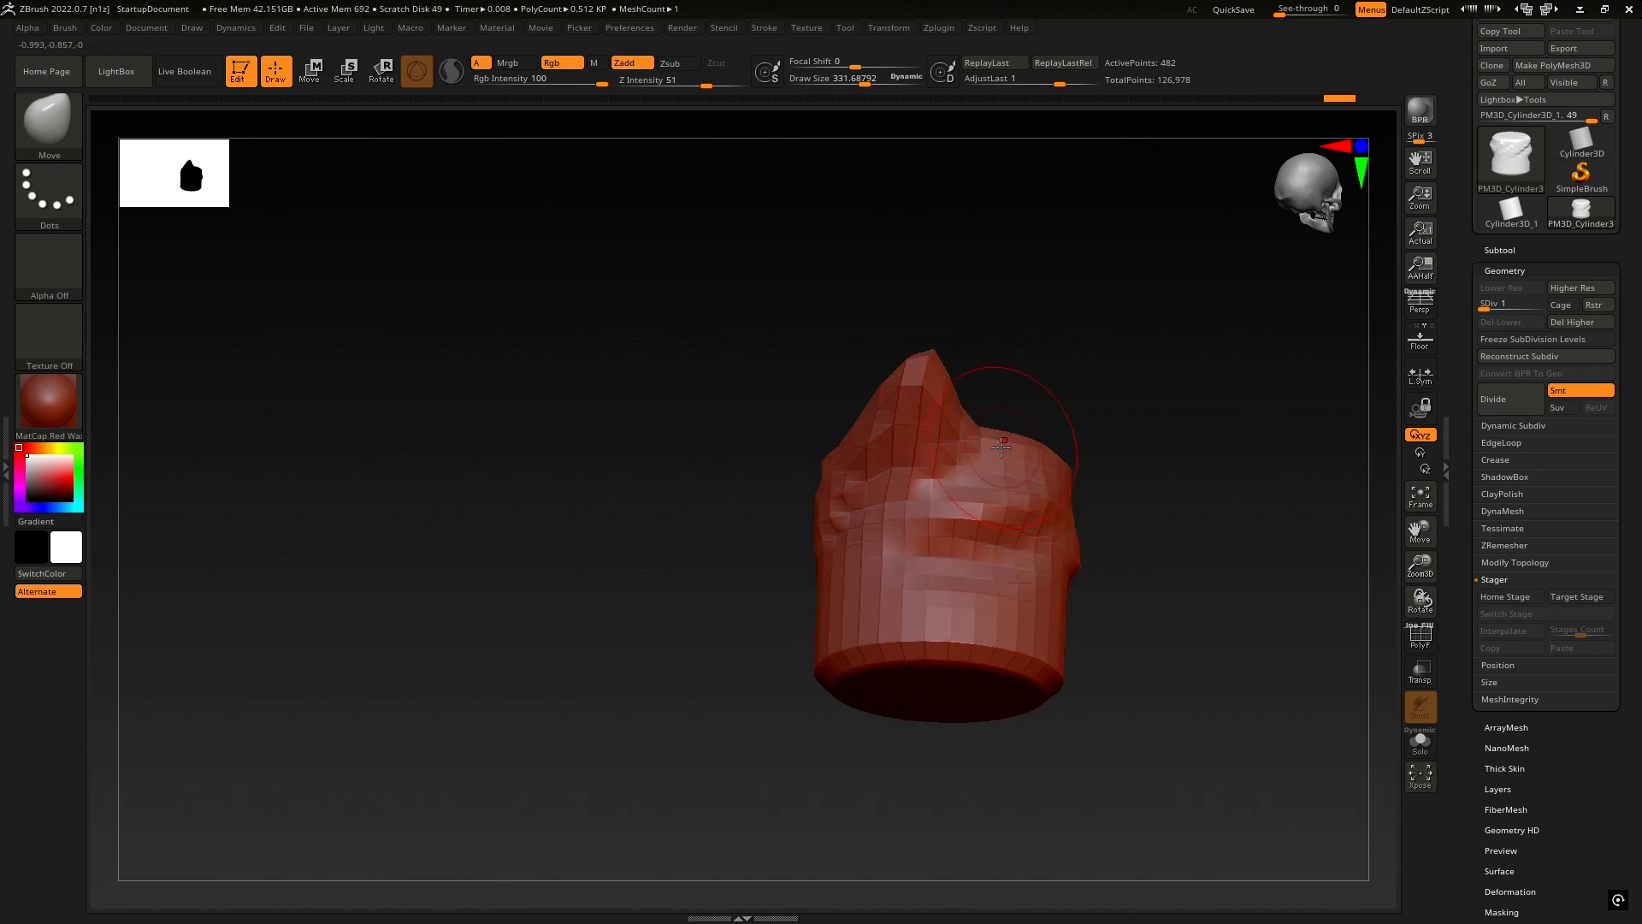
drag(993, 444, 1050, 284)
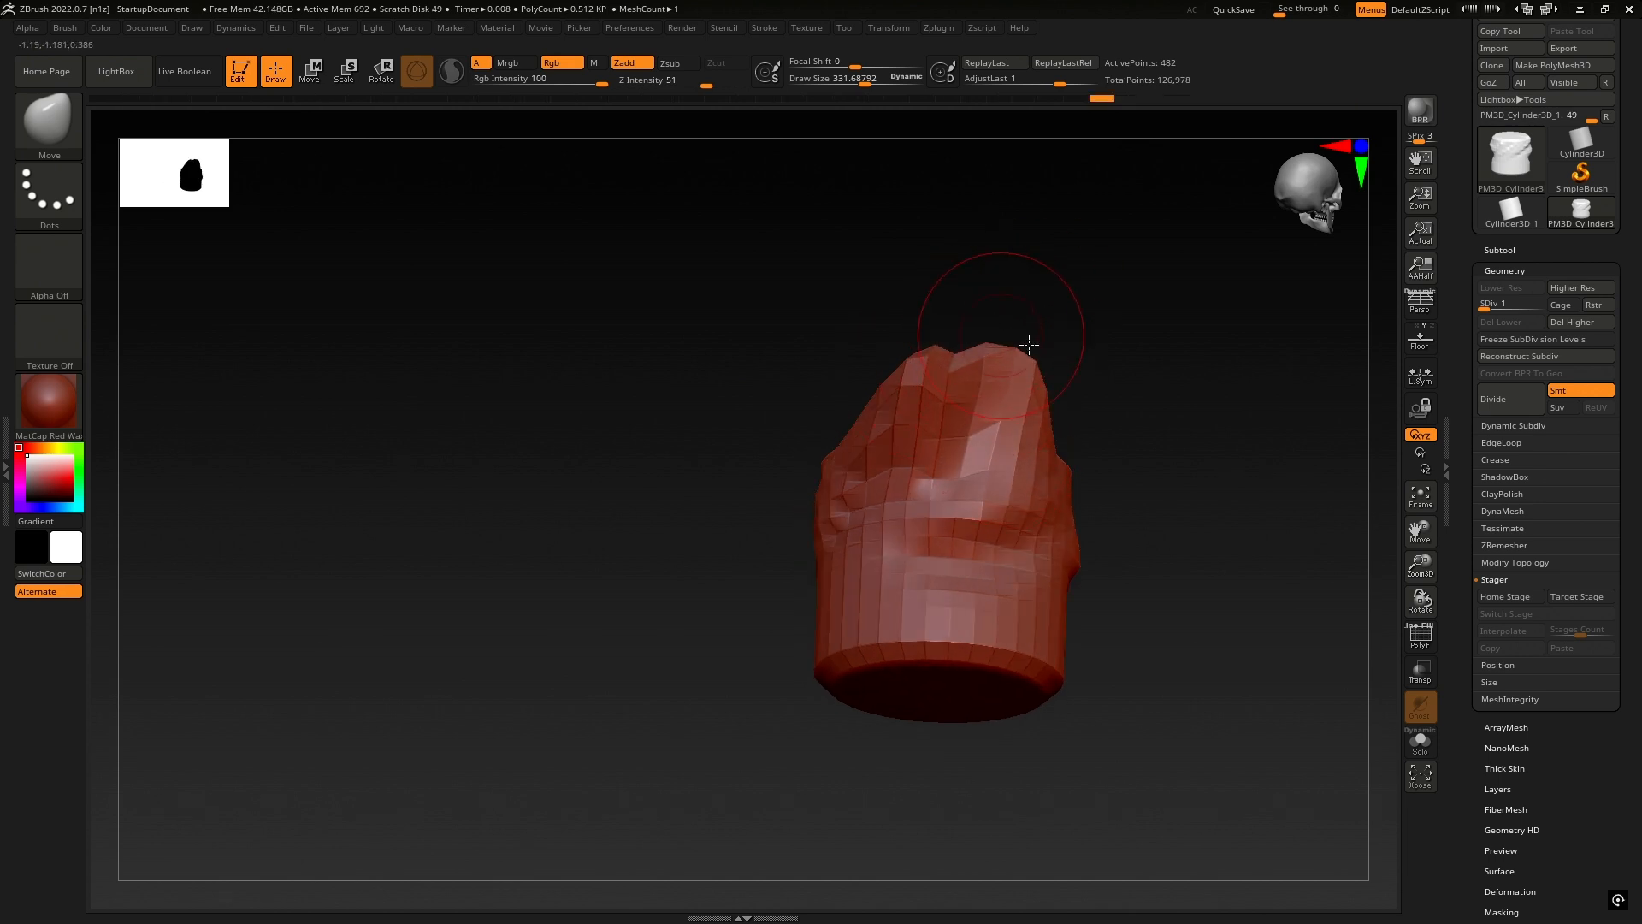
mouse_move(1030, 348)
mouse_down()
mouse_move(1126, 426)
mouse_move(1064, 471)
mouse_move(1016, 455)
mouse_up()
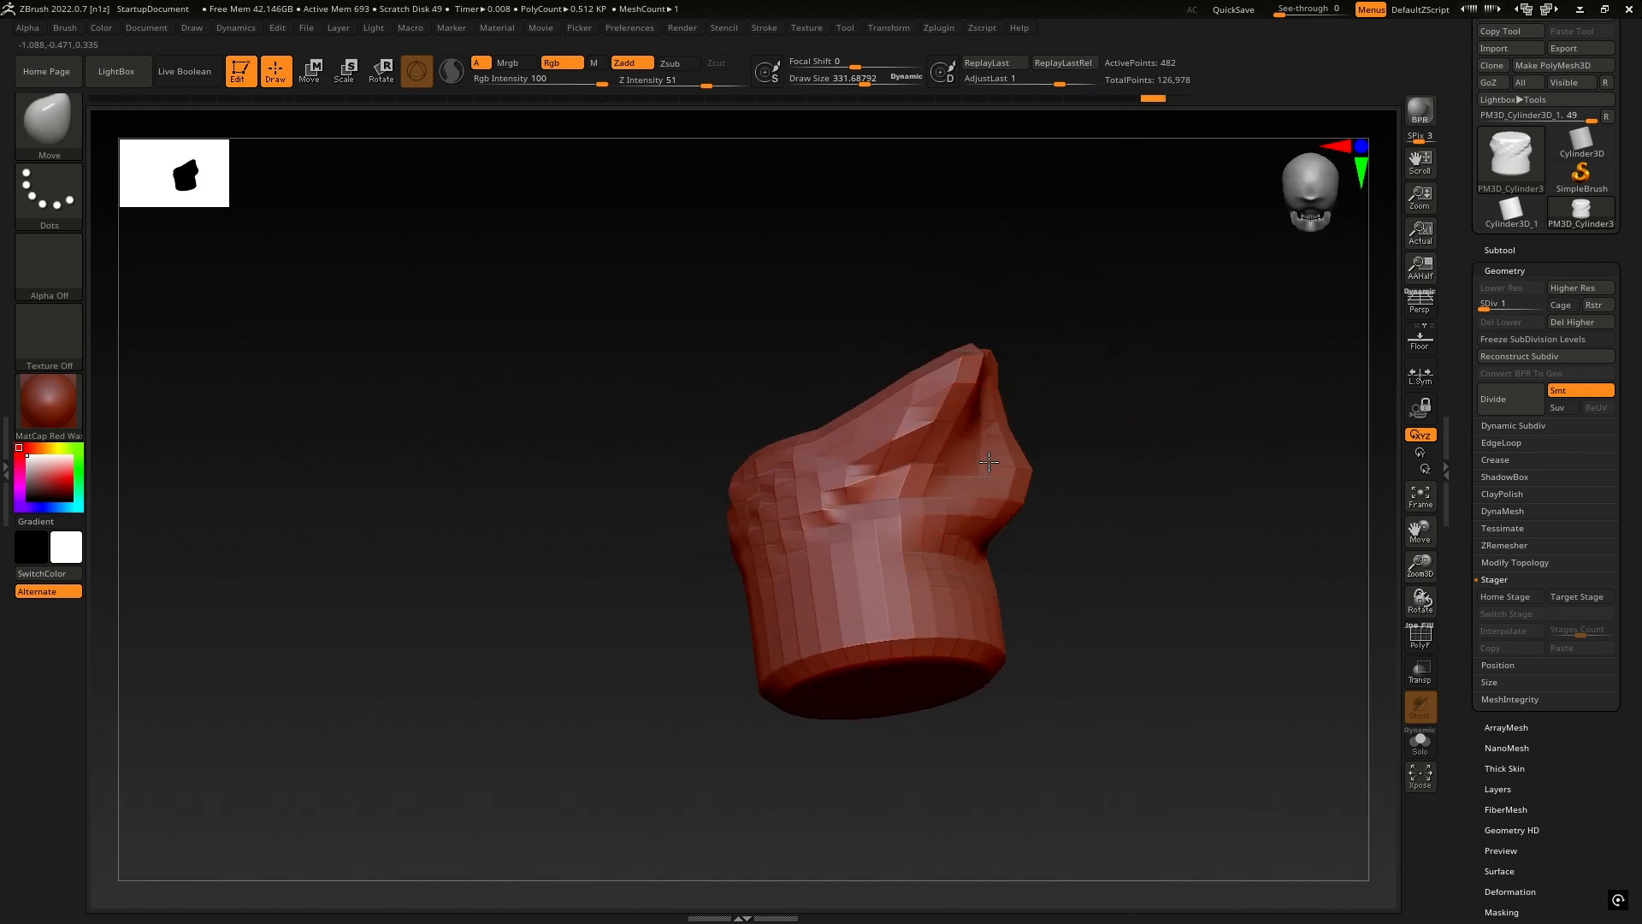
right_drag(975, 455, 1020, 566)
drag(962, 460, 948, 418)
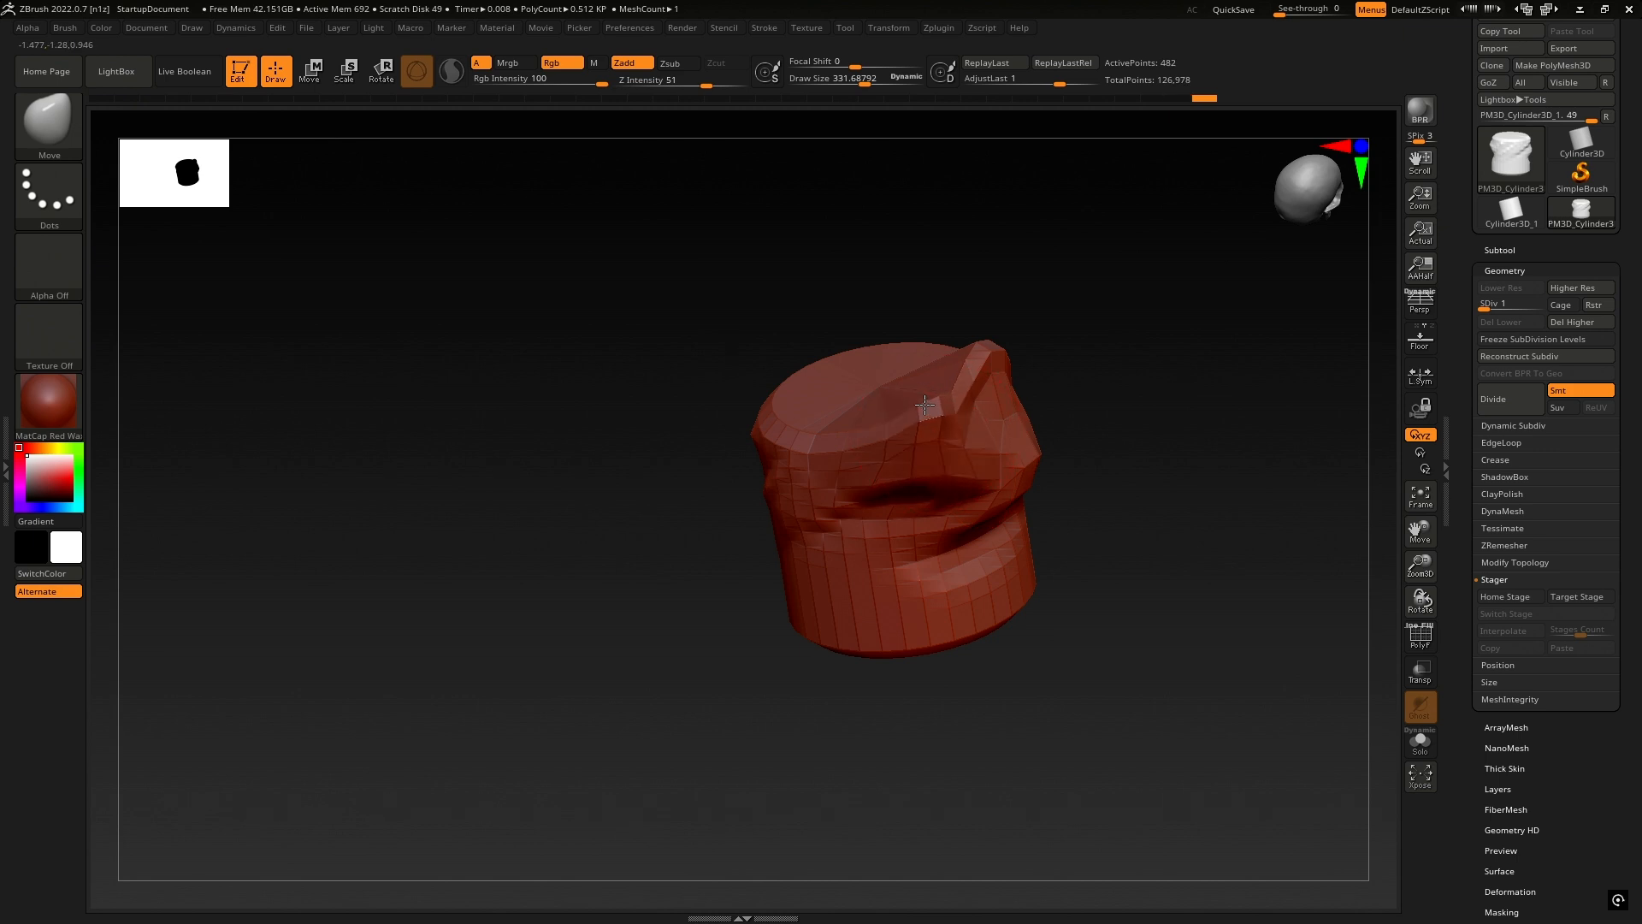
mouse_move(951, 415)
right_down()
mouse_move(1004, 407)
mouse_move(1008, 454)
mouse_move(959, 388)
right_up()
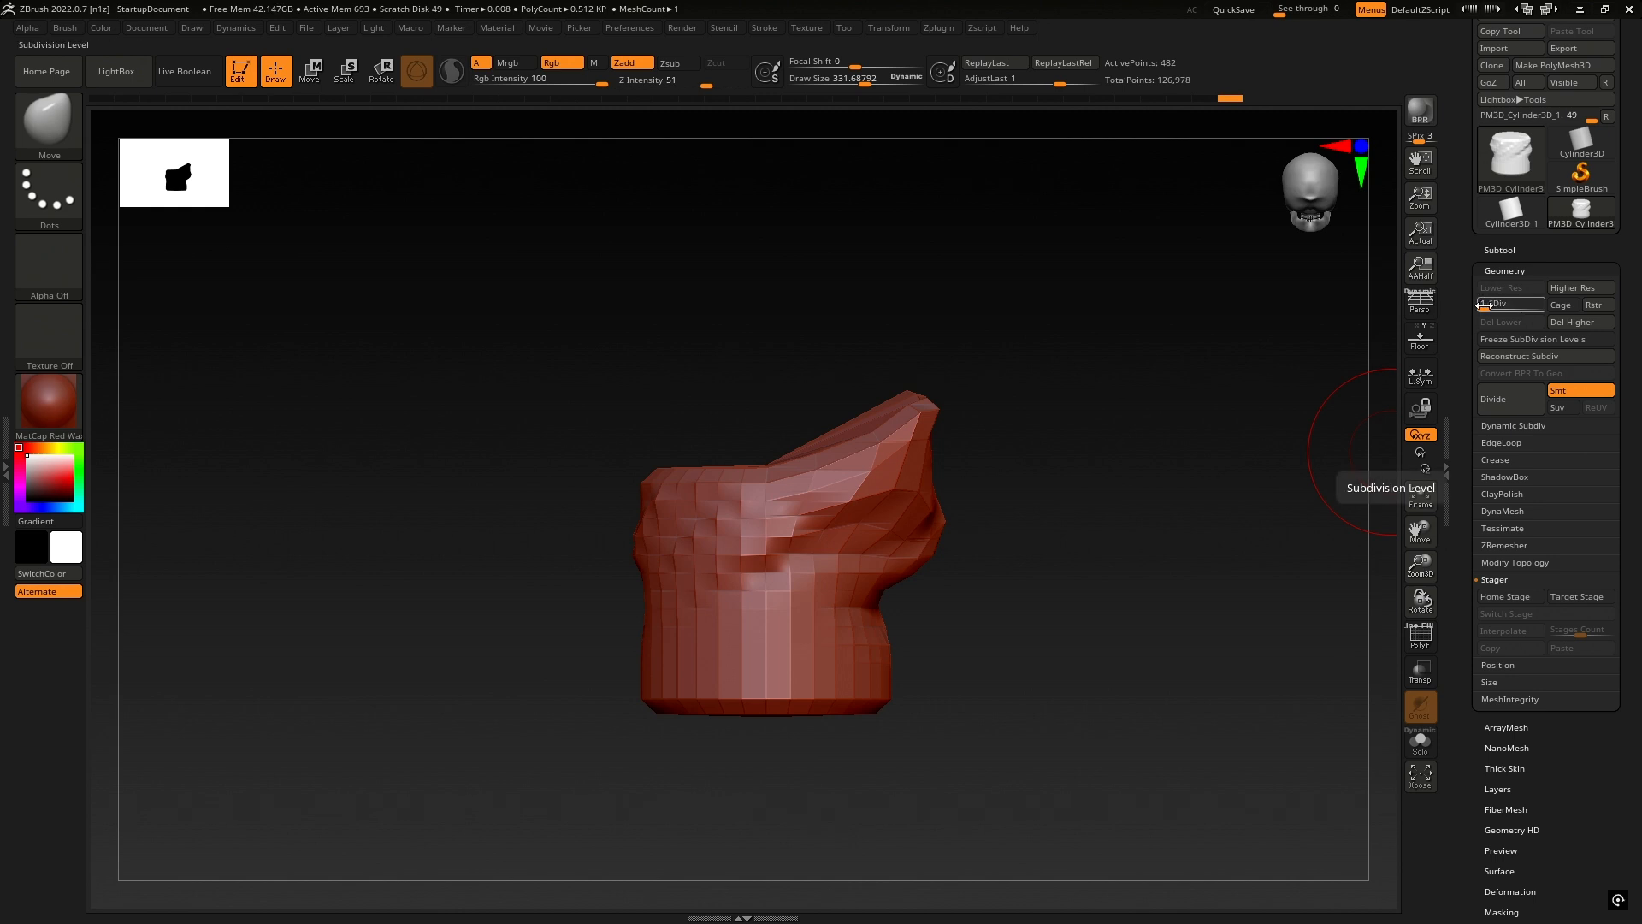
- Return the mesh to subdivision level 5 and inspect the fold details on the reshaped cylinder
click(1540, 305)
drag(967, 470, 1015, 359)
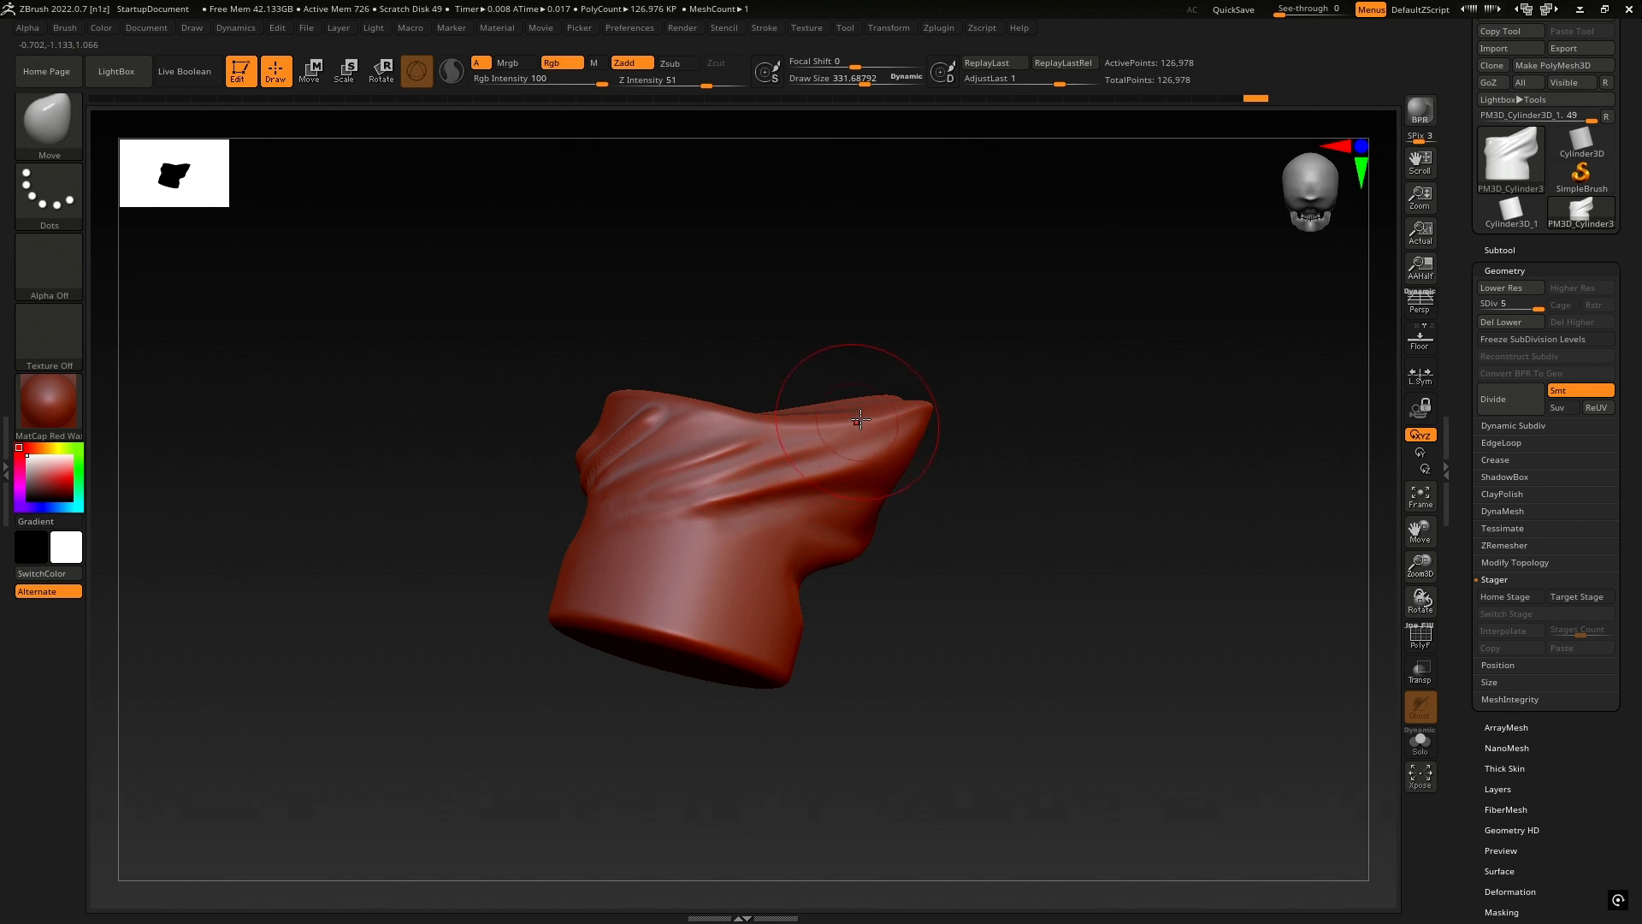
drag(643, 422, 864, 491)
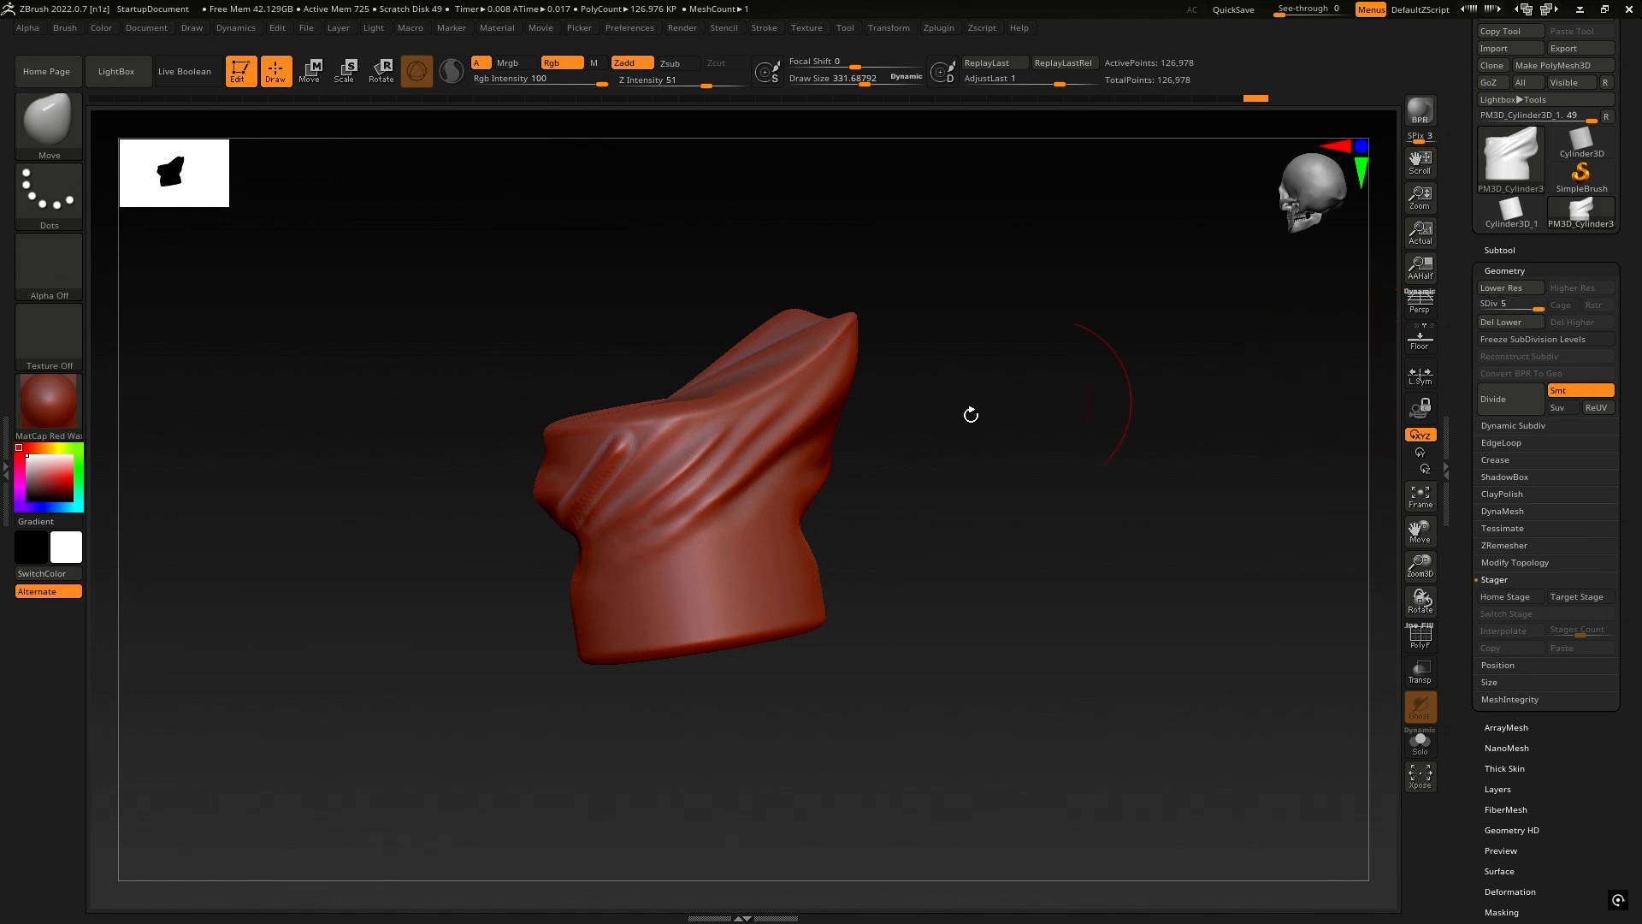
- Compare the reshaped mesh at its lower subdivision levels, ending back at level 5
drag(1503, 304, 1559, 307)
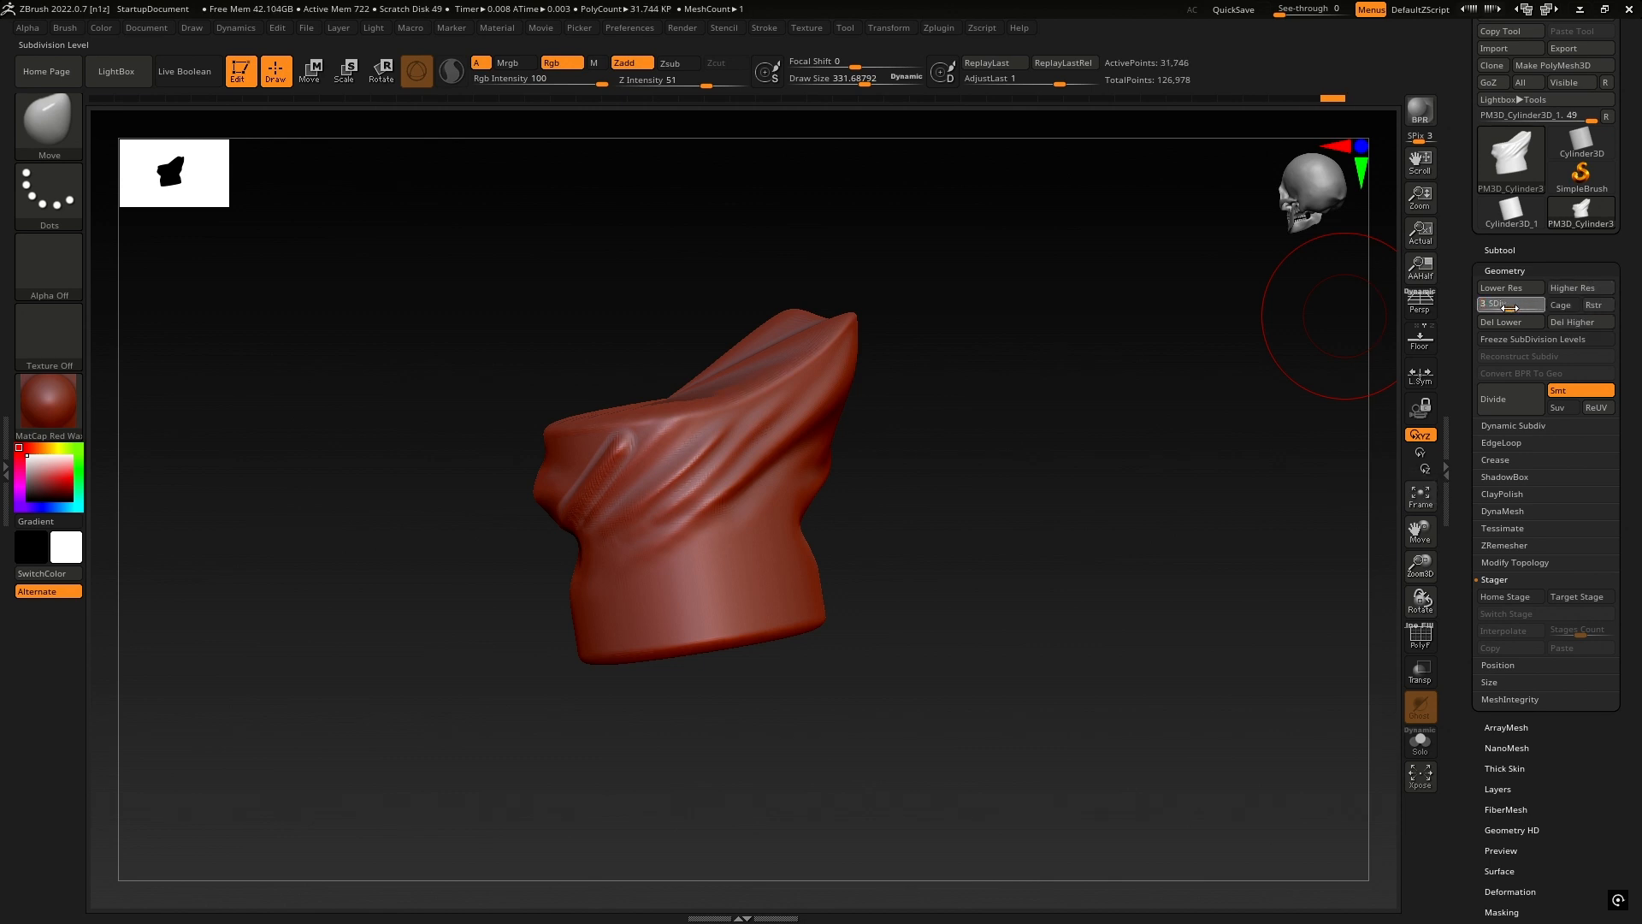
drag(1511, 308, 1484, 303)
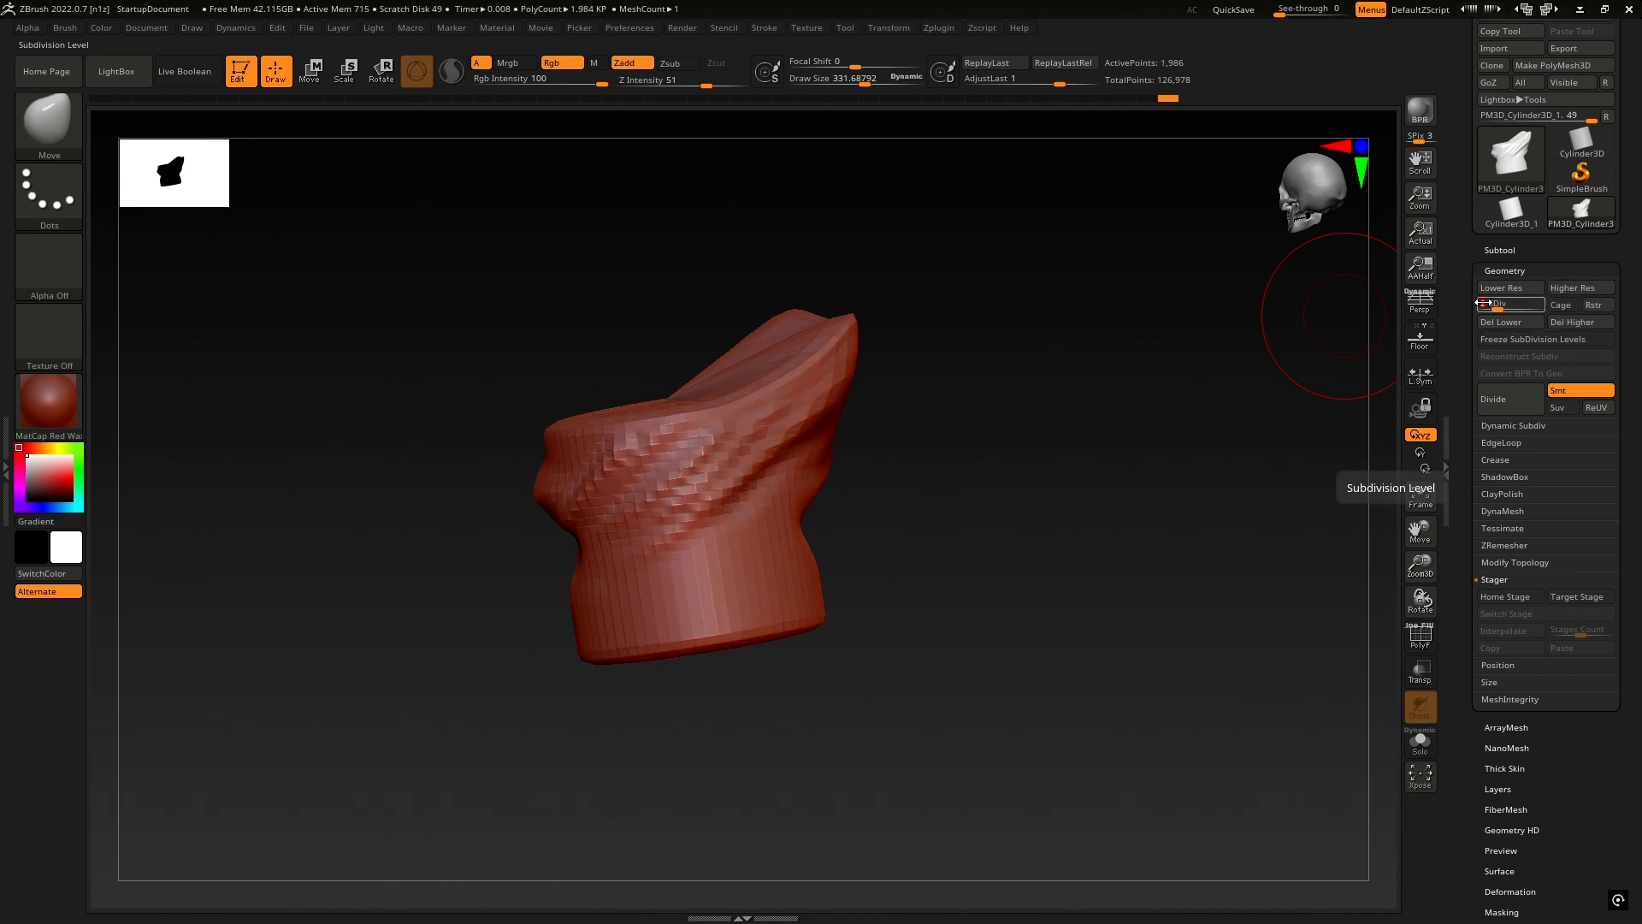
click(1519, 309)
click(1534, 308)
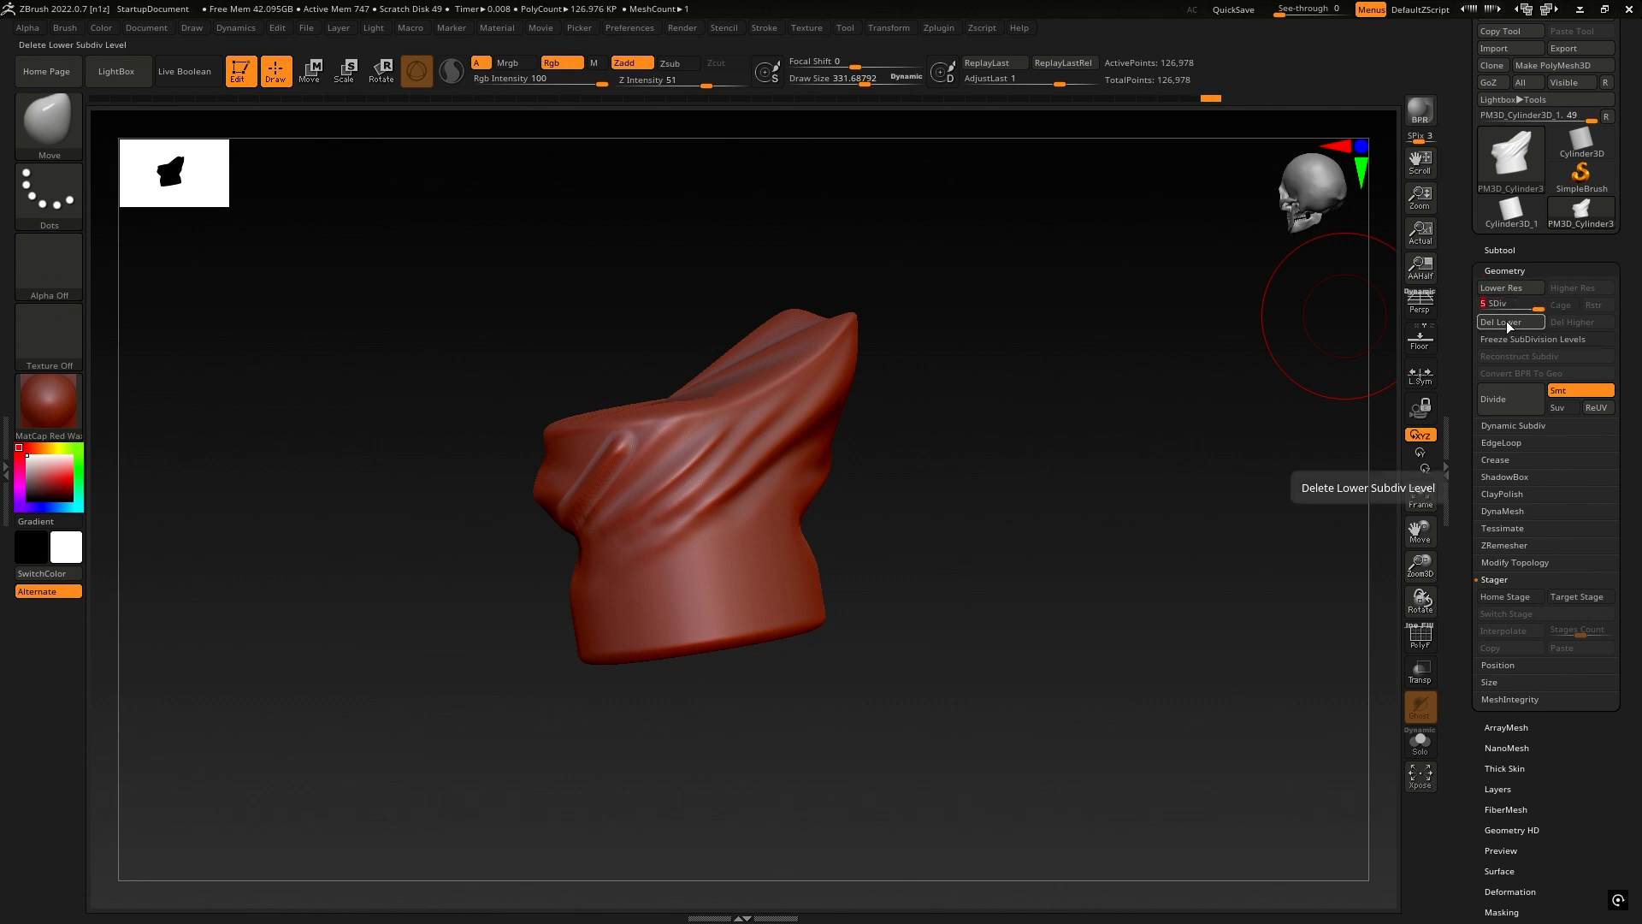
- Delete the lower subdivision levels and pull the low side of the top rim outward into a point with the Move brush
click(1507, 323)
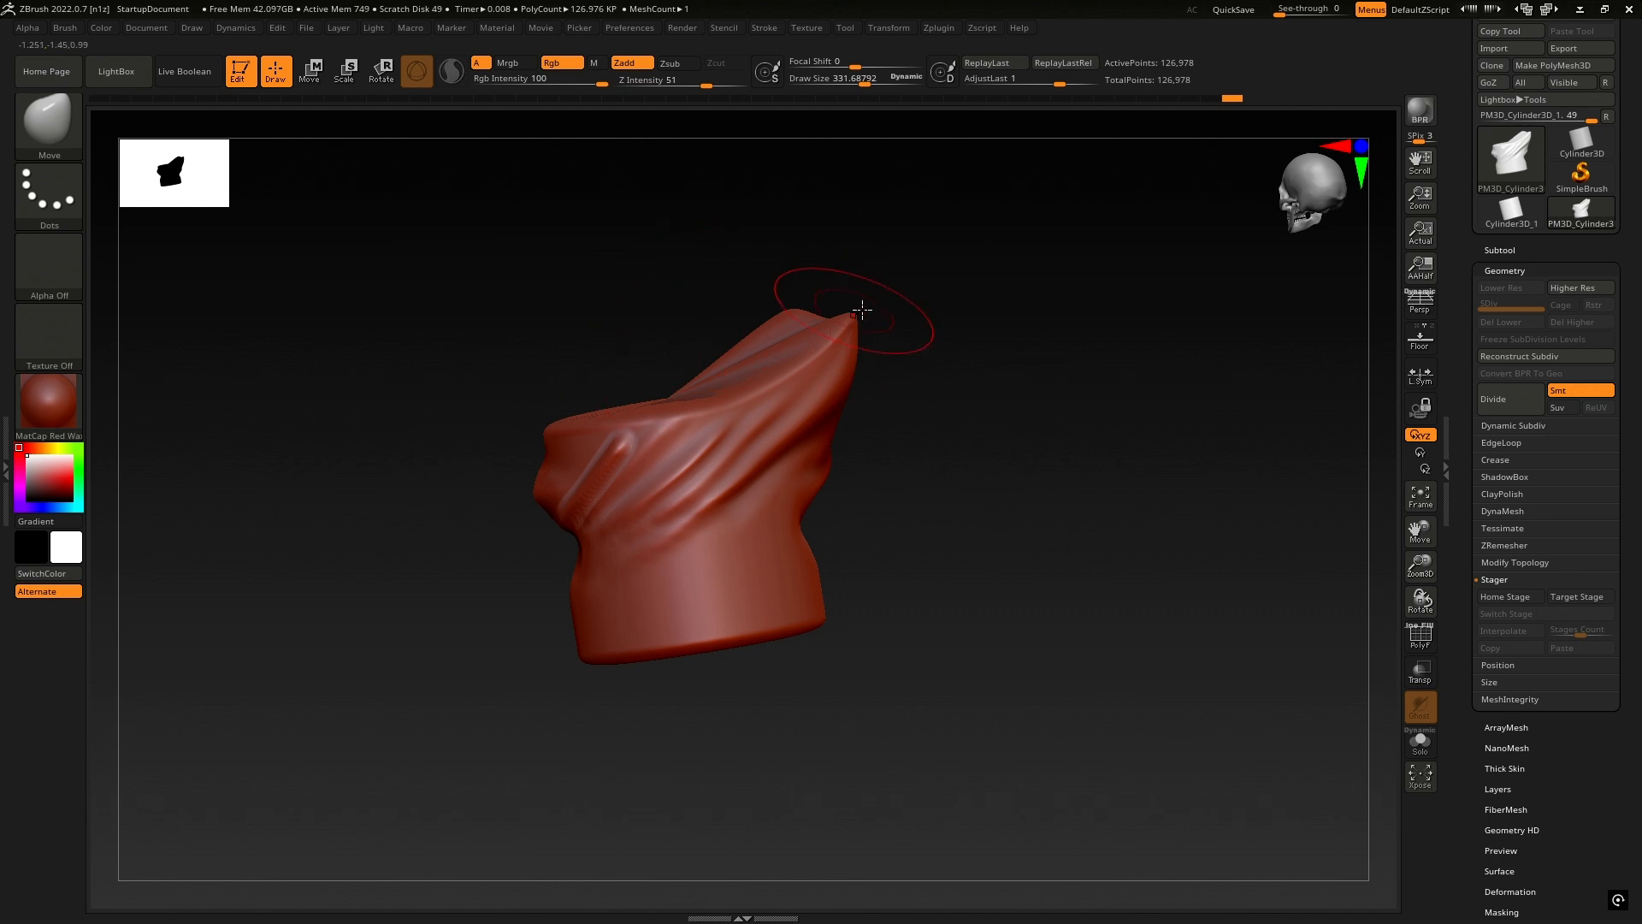
mouse_move(862, 304)
mouse_down()
mouse_move(875, 330)
mouse_move(699, 375)
mouse_move(714, 402)
mouse_move(624, 448)
mouse_move(623, 410)
mouse_move(587, 434)
mouse_up()
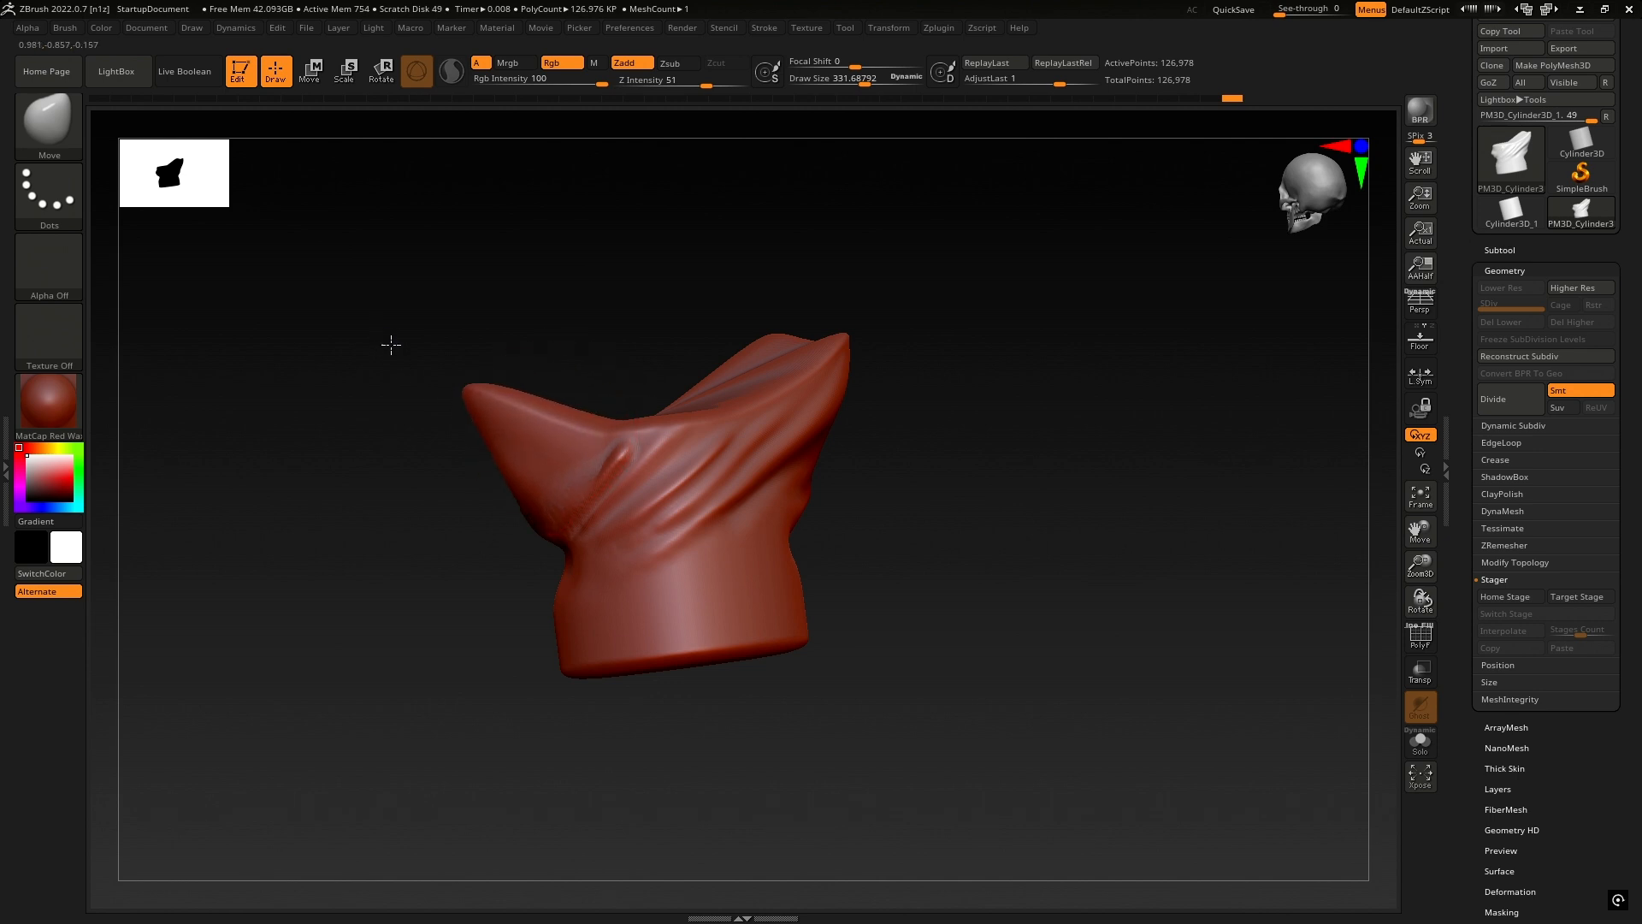
- Pull several pointed peaks out of the cylinder's top rim from different sides with the Move brush
mouse_move(390, 344)
mouse_down()
mouse_move(711, 373)
mouse_move(666, 408)
mouse_up()
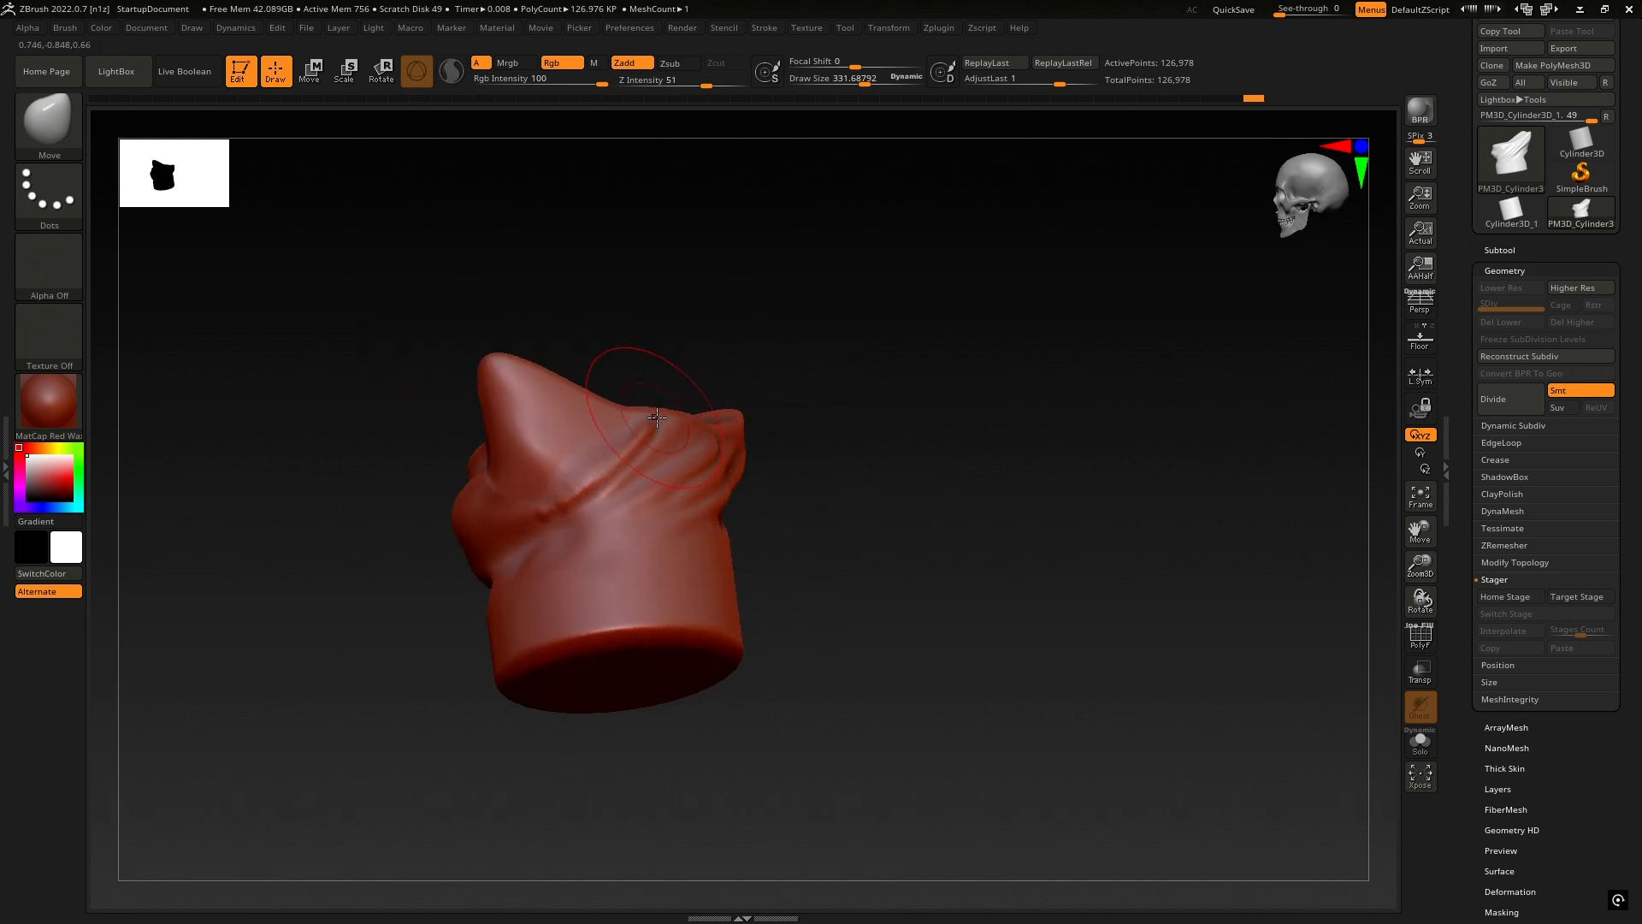
drag(703, 214, 759, 411)
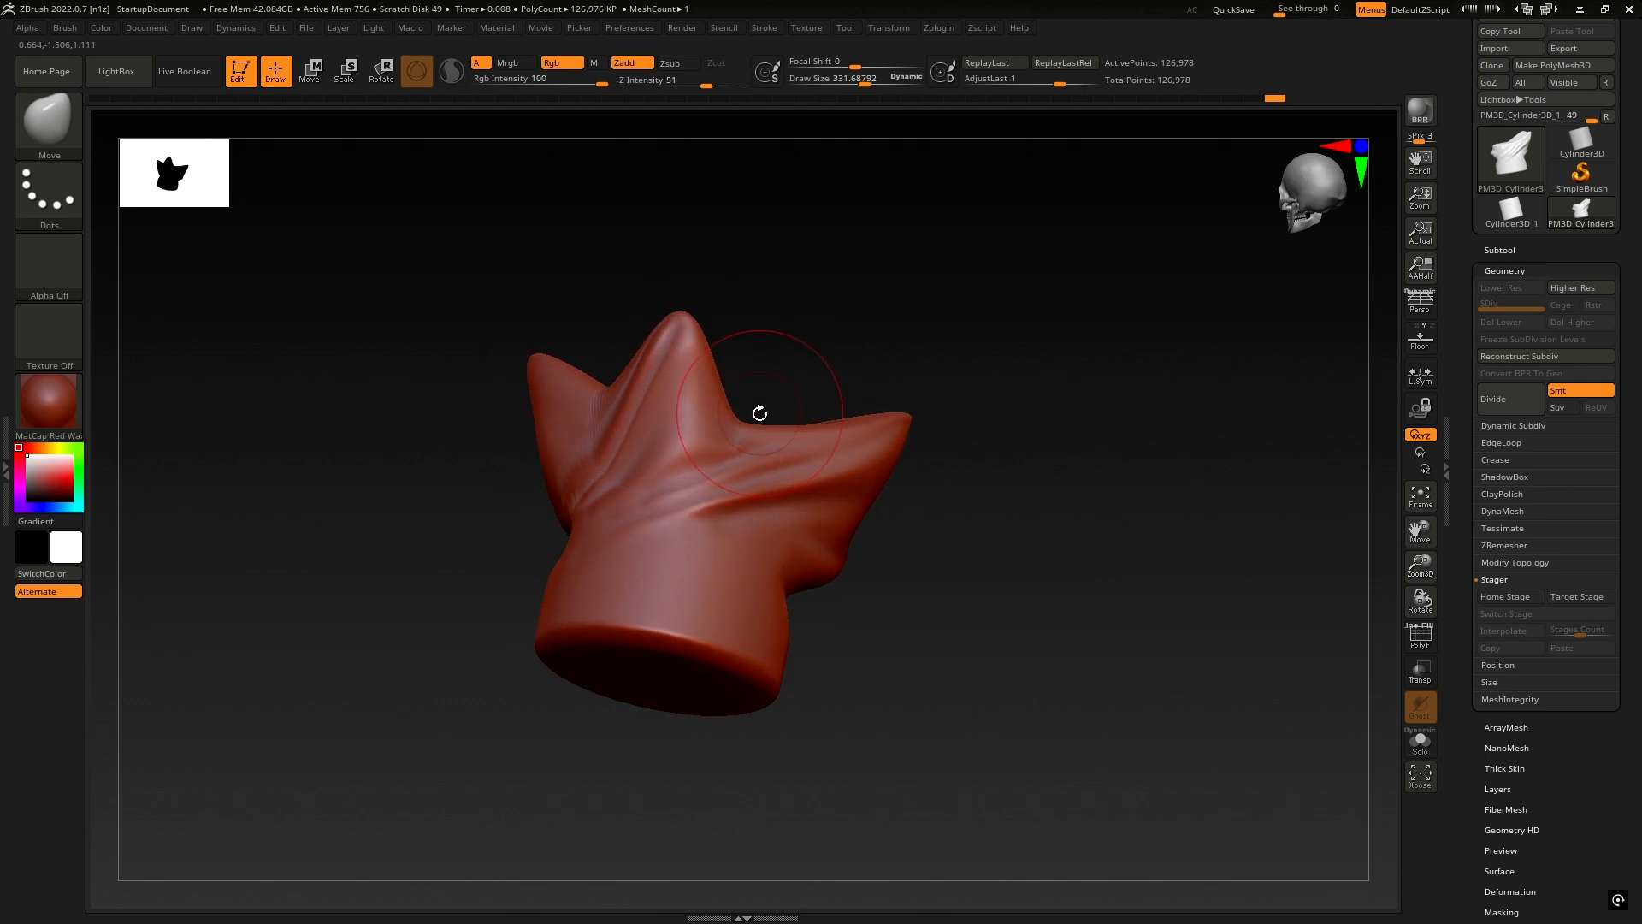
drag(862, 334, 916, 407)
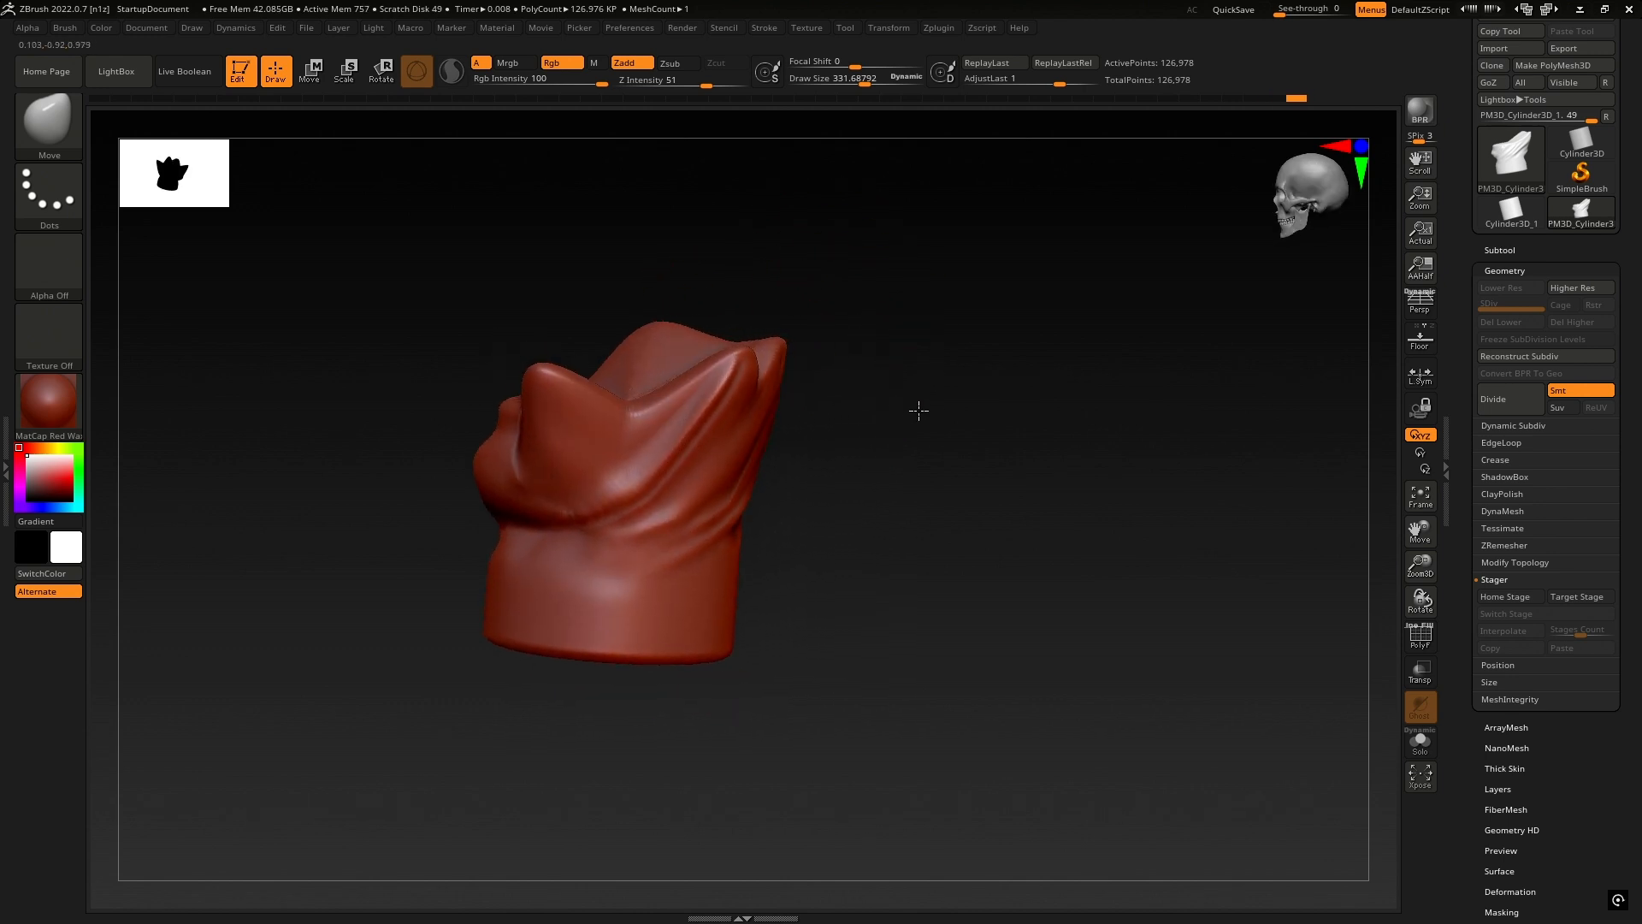
drag(638, 322, 640, 315)
drag(864, 325, 701, 365)
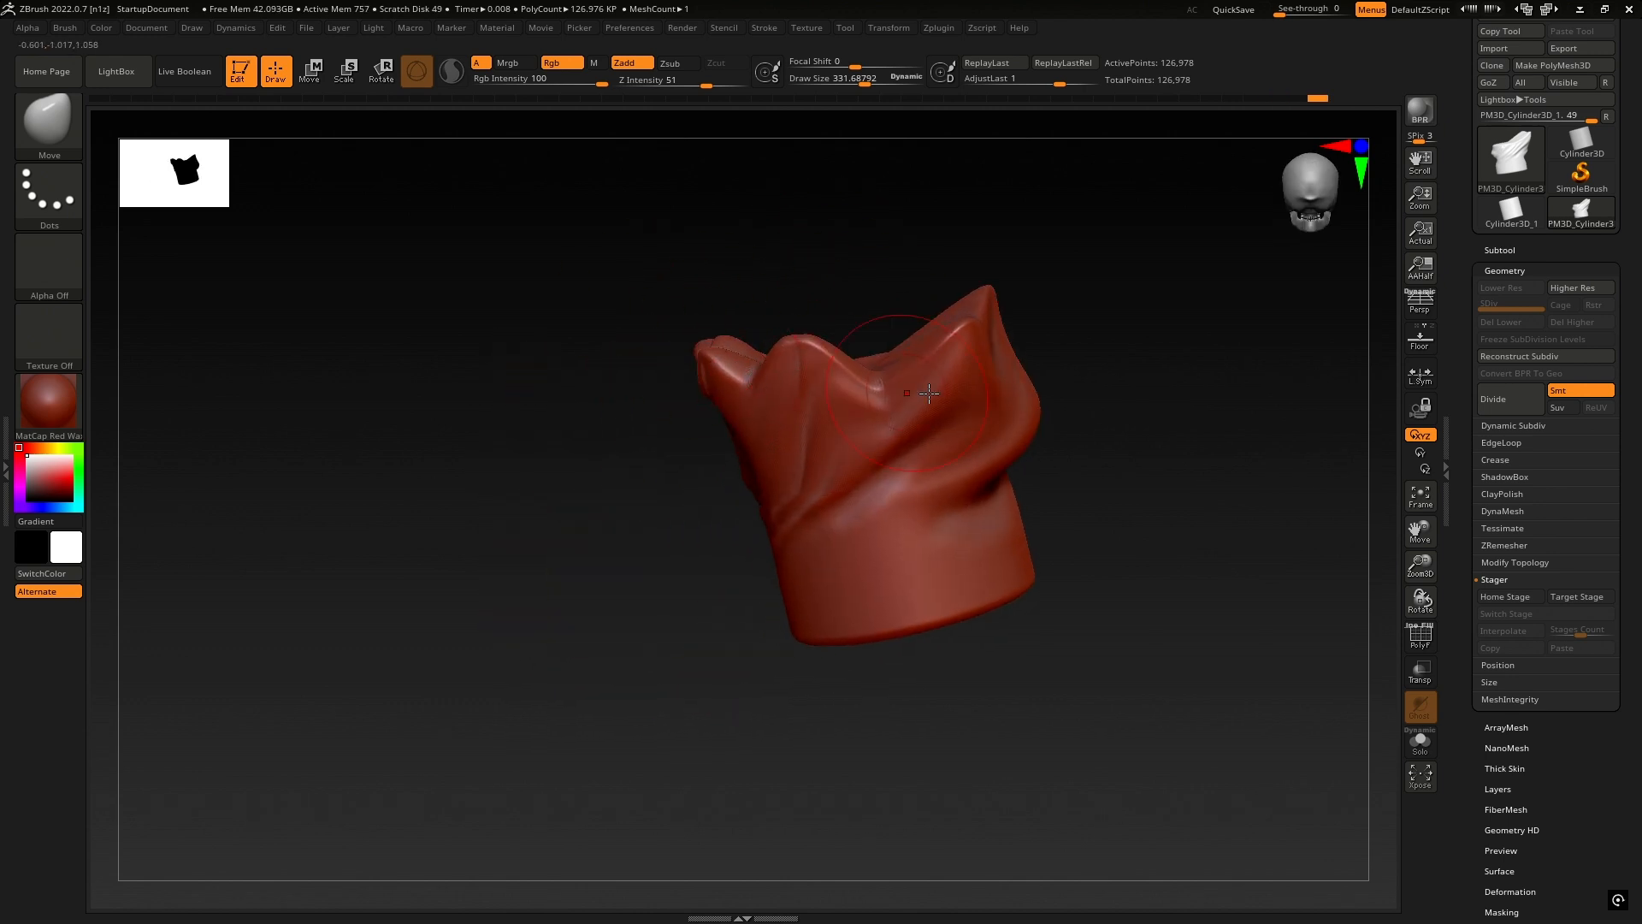
mouse_move(1032, 366)
mouse_down()
mouse_move(1070, 371)
mouse_move(1097, 436)
mouse_move(903, 449)
mouse_up()
drag(932, 461, 648, 485)
- Undo the last few Move strokes on the reshaped rim
key(ctrl+z)
key(ctrl+z)
key(ctrl+z)
key(ctrl+z)
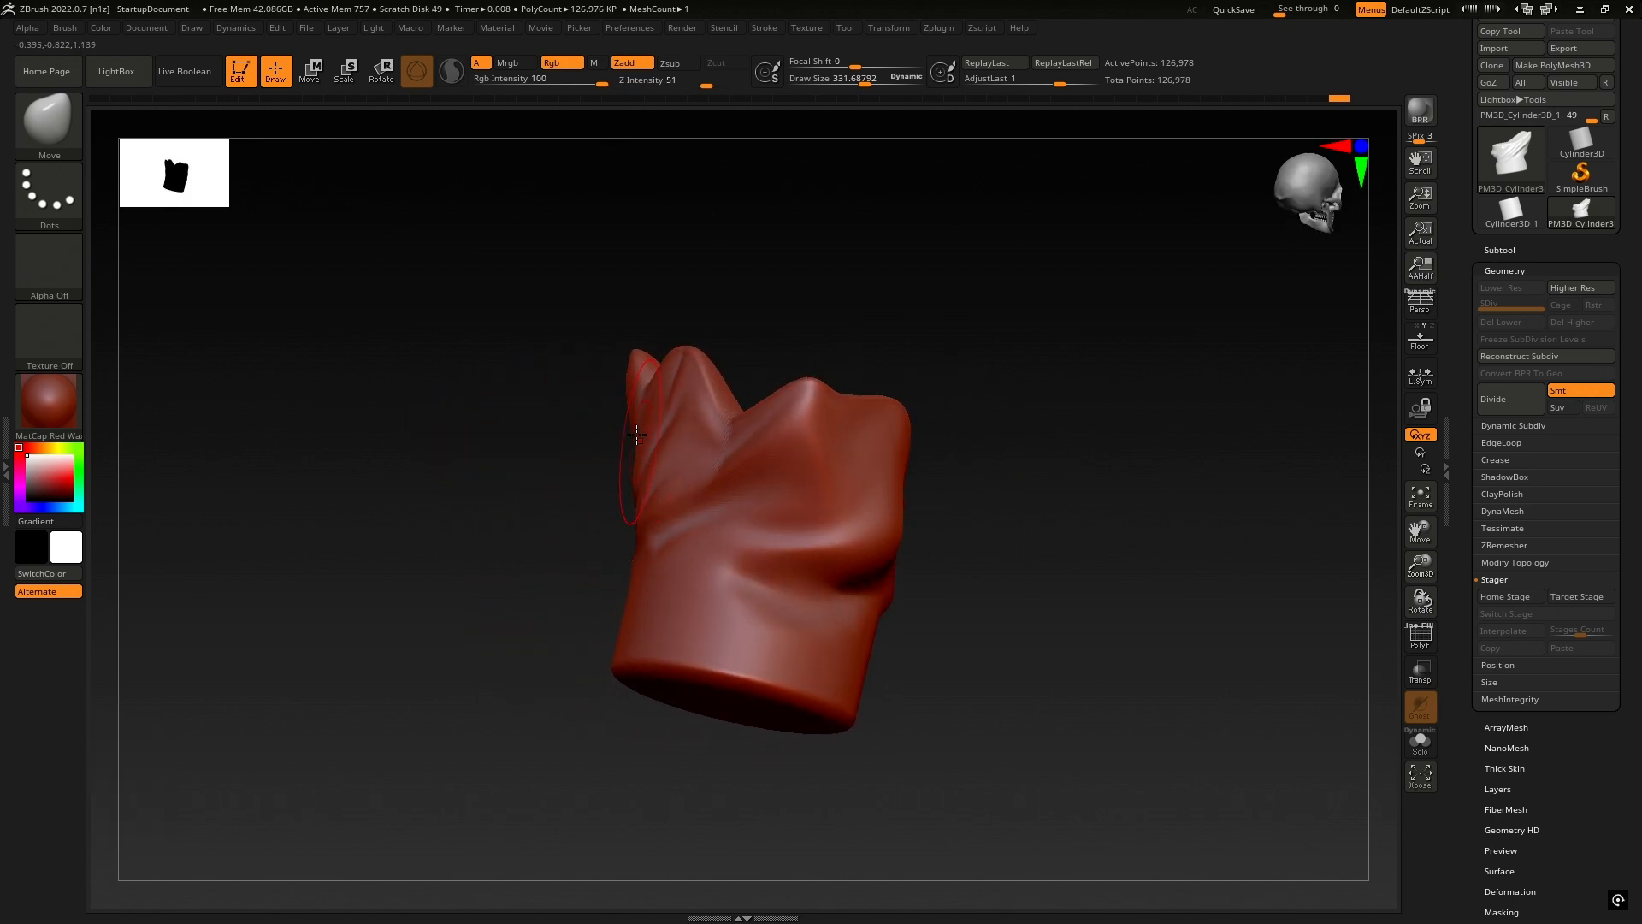
- Pull more peaks out of the rim and push in the cylinder's lower body with the Move brush
drag(547, 513, 770, 505)
drag(572, 572, 569, 560)
mouse_move(334, 530)
mouse_down()
mouse_move(295, 526)
mouse_move(599, 508)
mouse_move(628, 607)
mouse_up()
drag(631, 640, 651, 646)
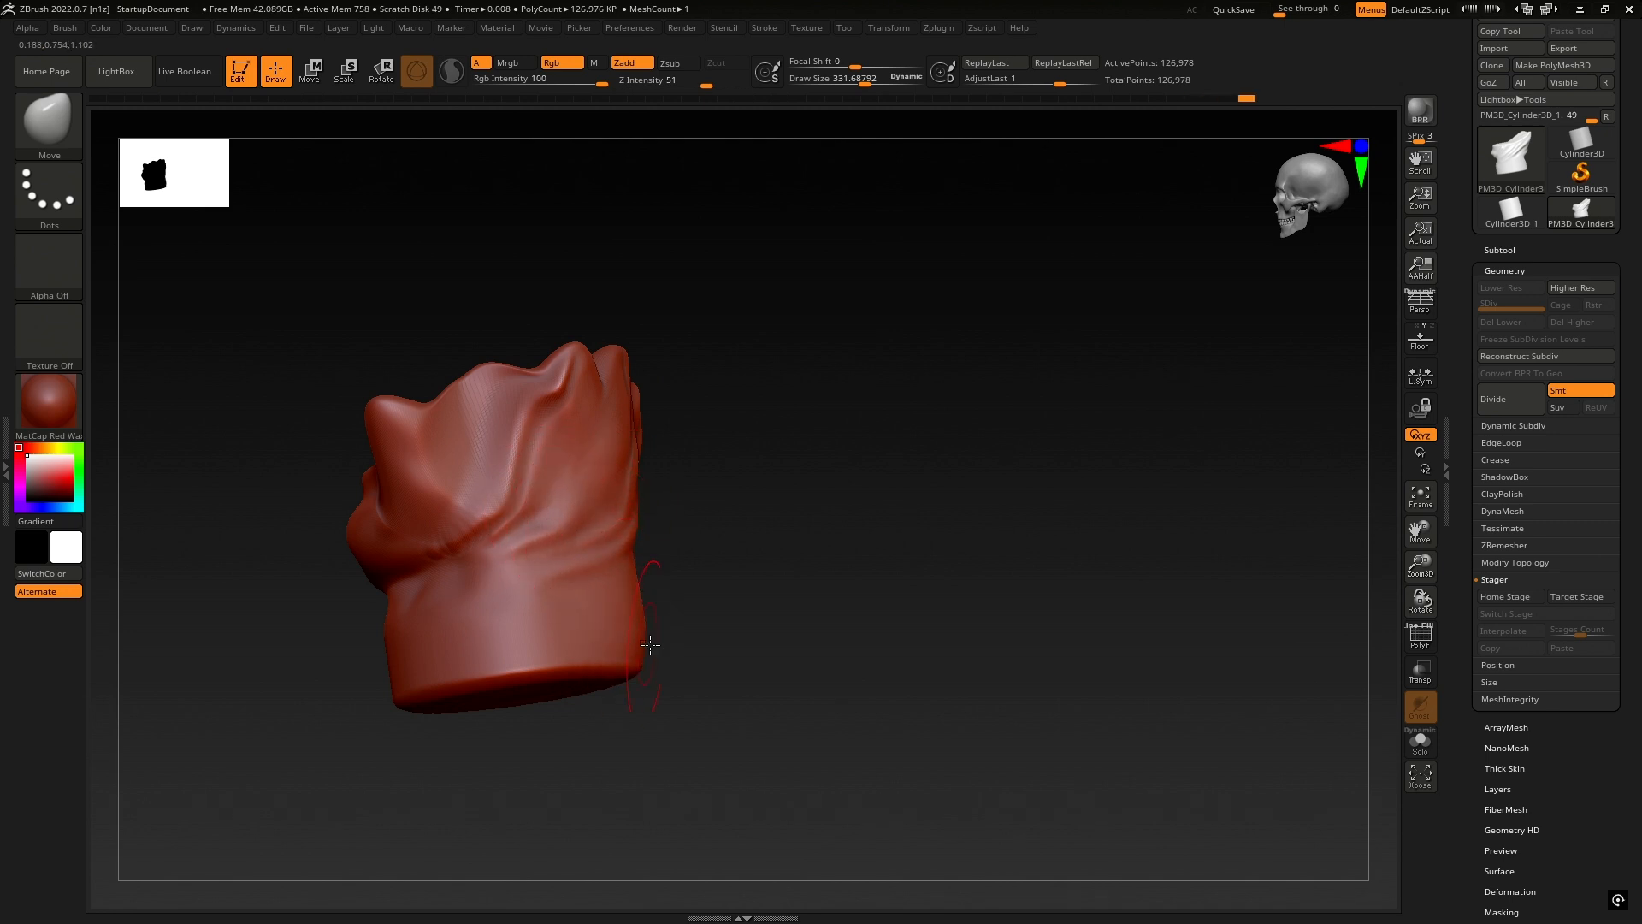
drag(672, 588, 519, 601)
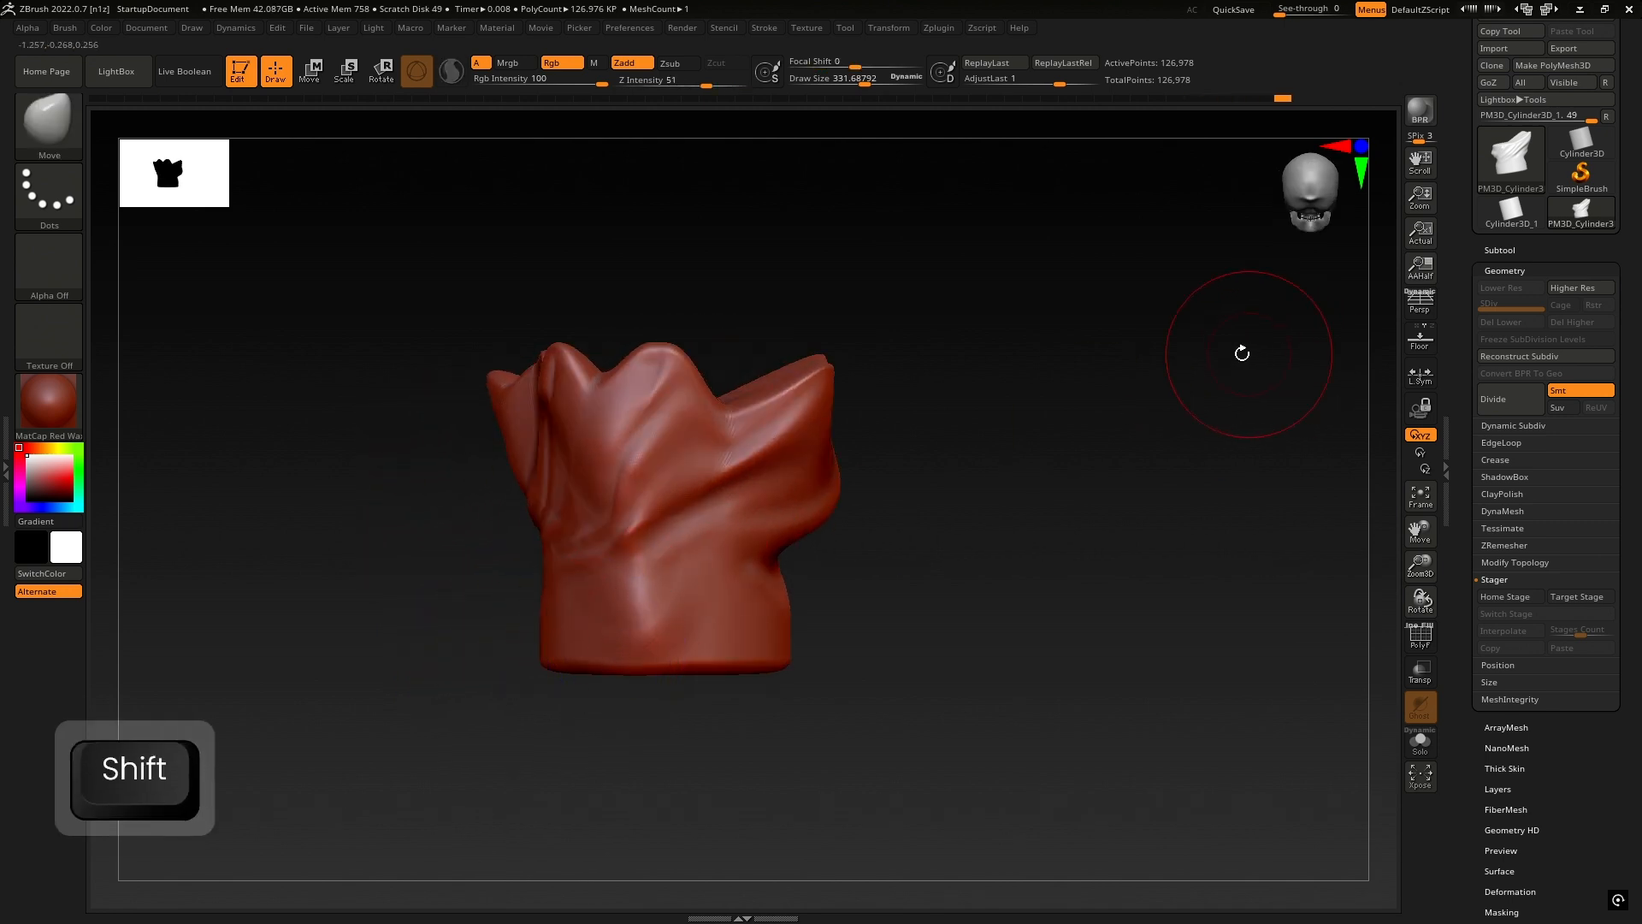
- Step back through the latest sculpting strokes by undoing them one at a time
key(ctrl)
key(ctrl+z)
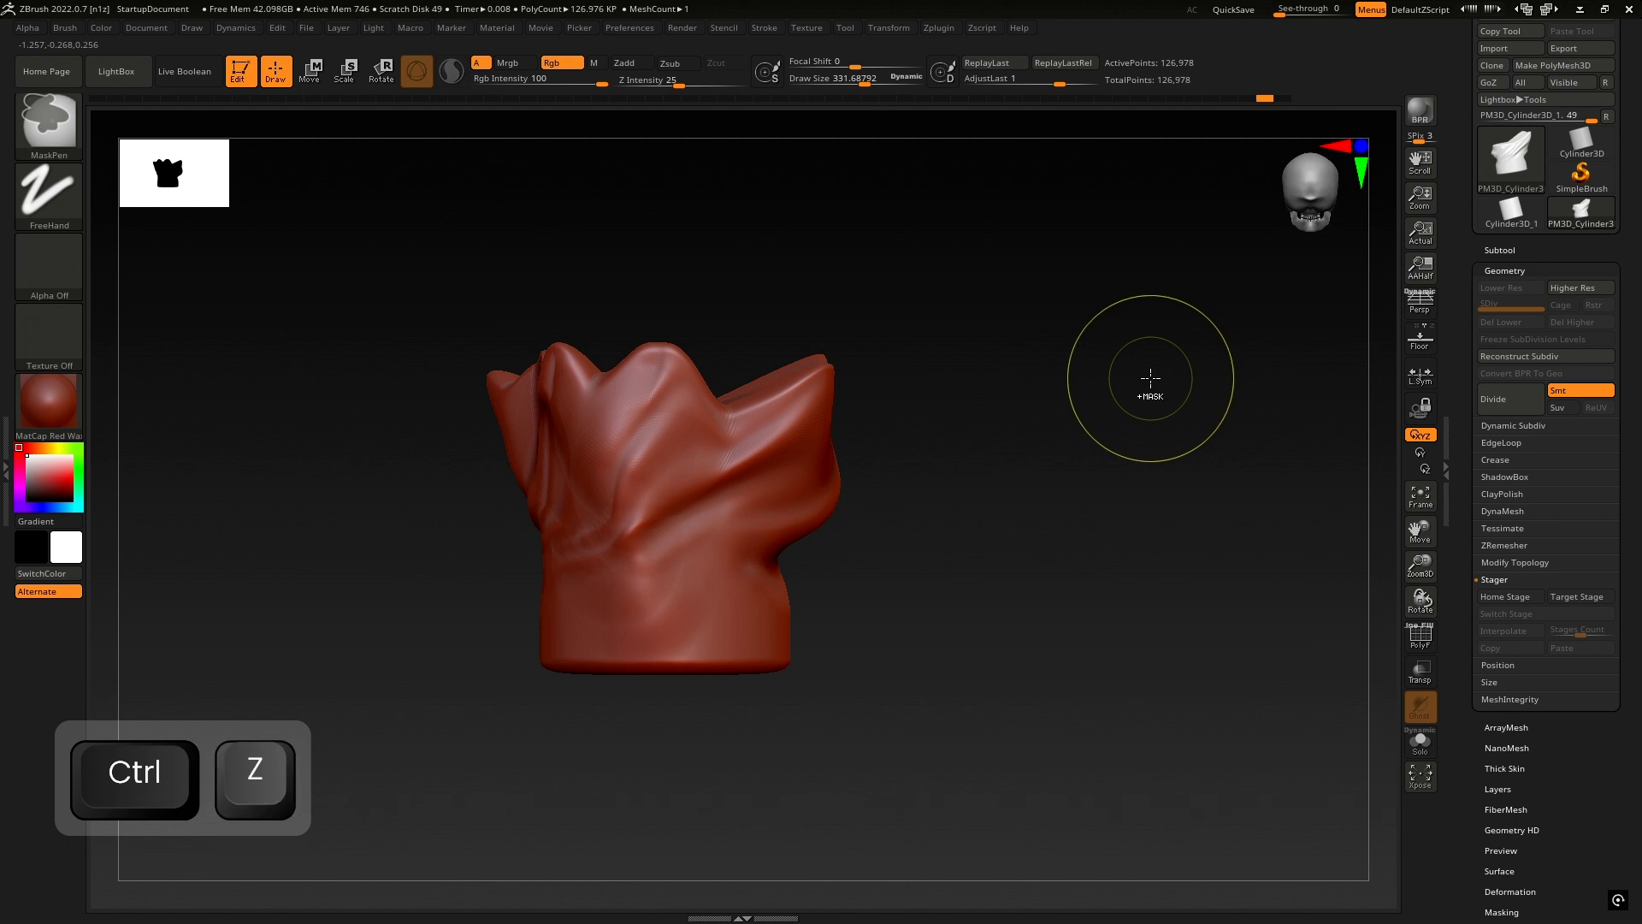
key(ctrl+z)
key(ctrl+z)
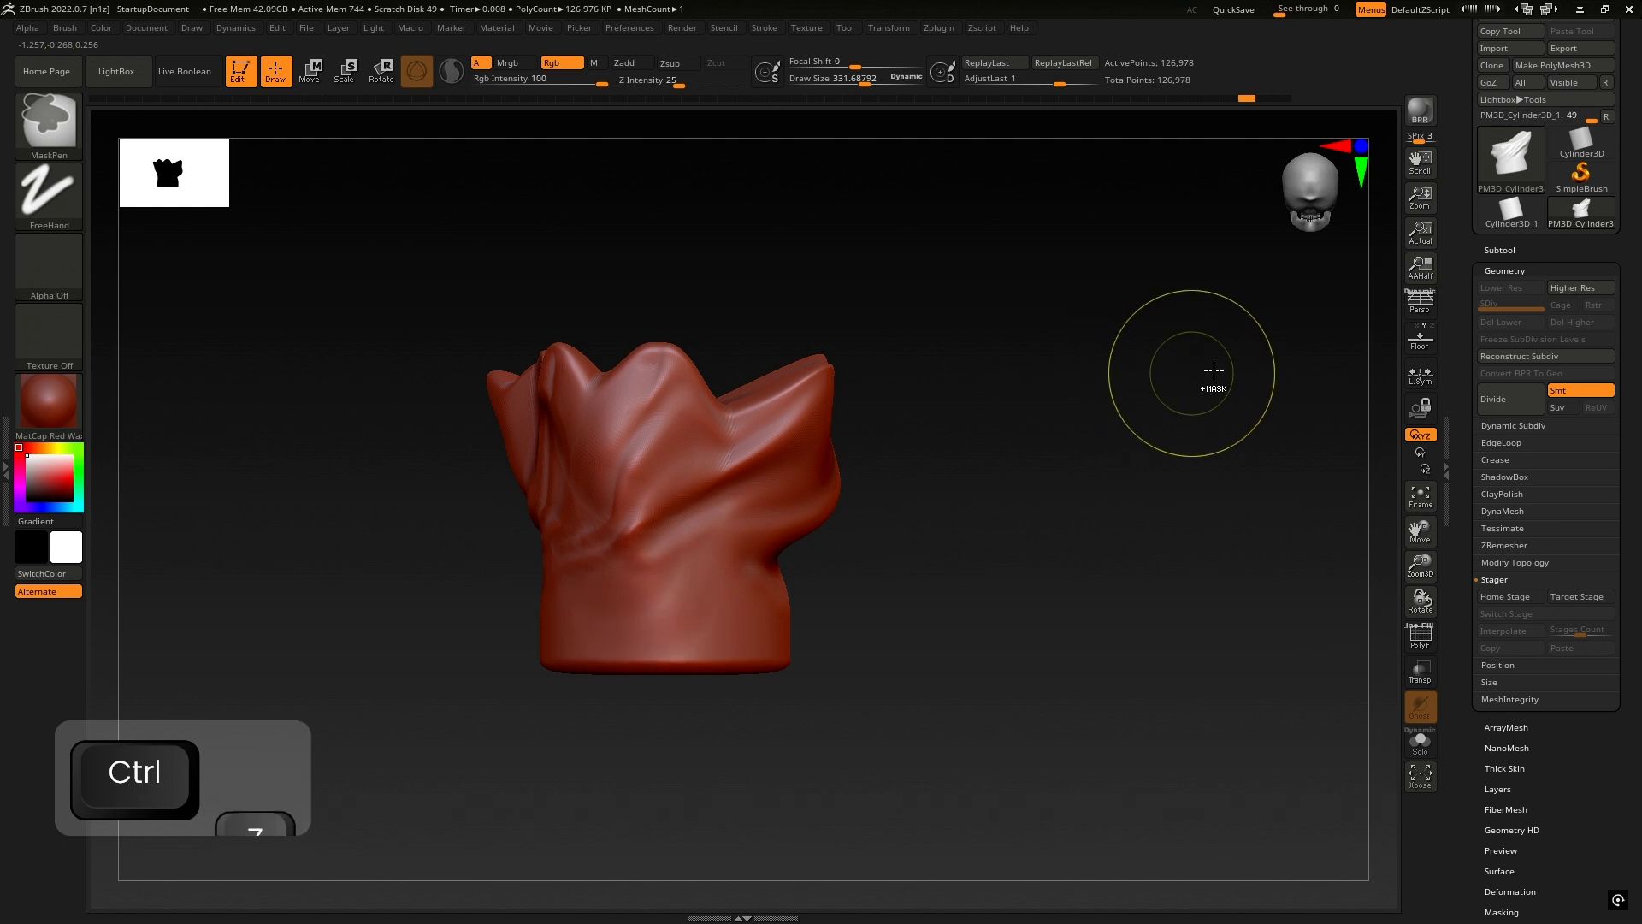
key(ctrl+z)
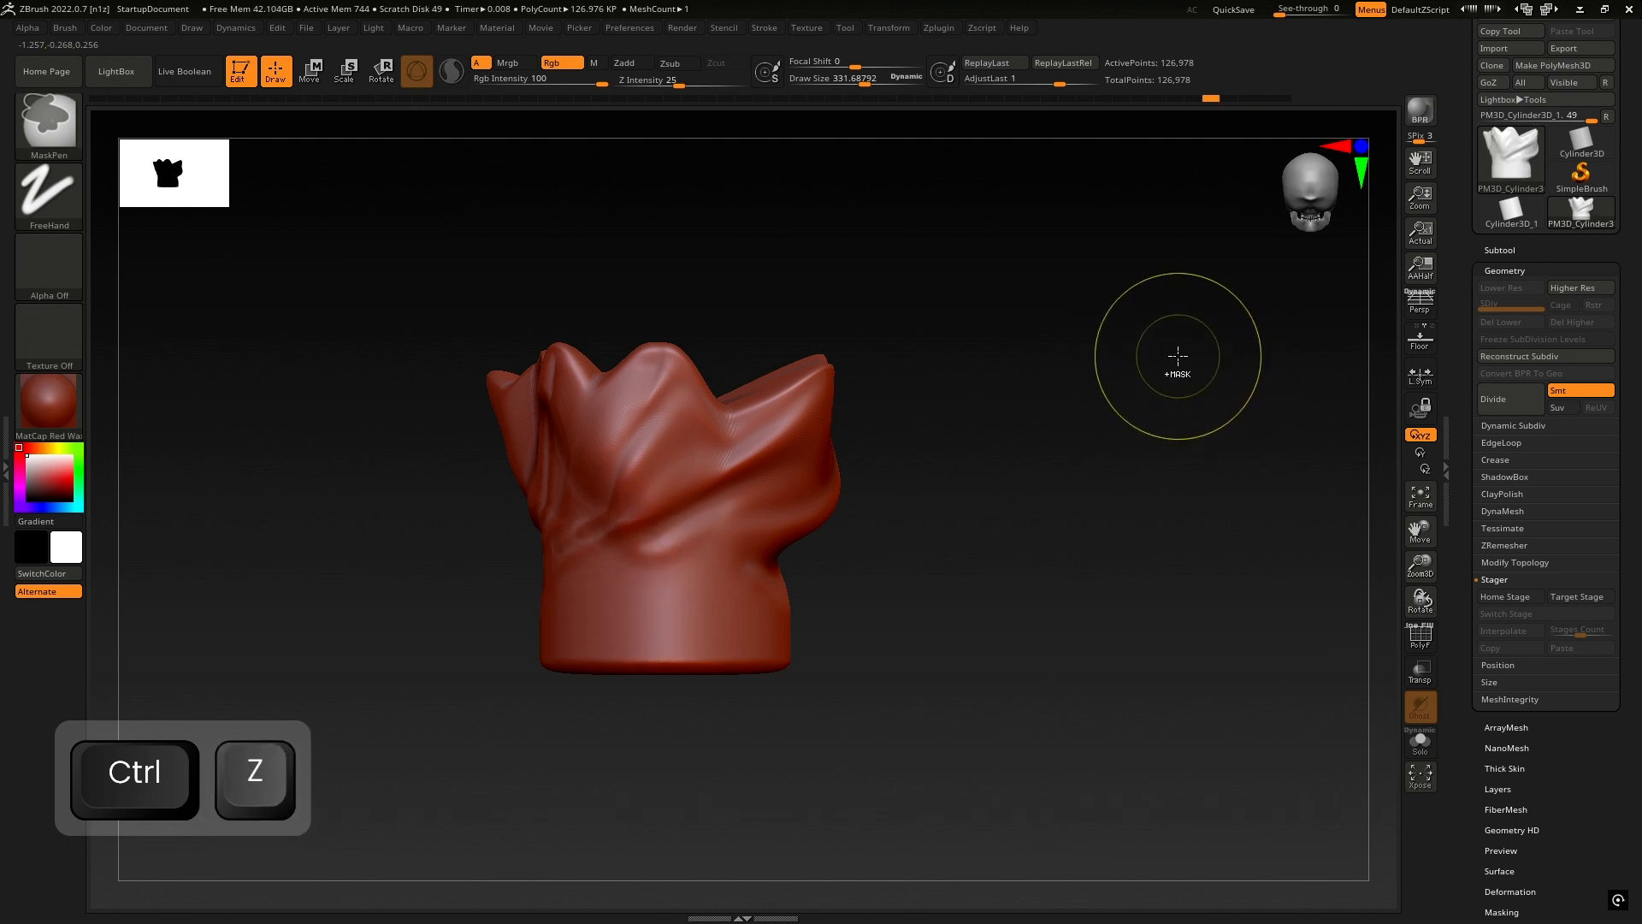
key(ctrl+z)
- Scrub the undo history back to entry 21, then forward to entry 39
mouse_move(1201, 99)
mouse_down()
mouse_move(423, 99)
mouse_move(1199, 102)
mouse_move(462, 103)
mouse_up()
drag(545, 248, 557, 308)
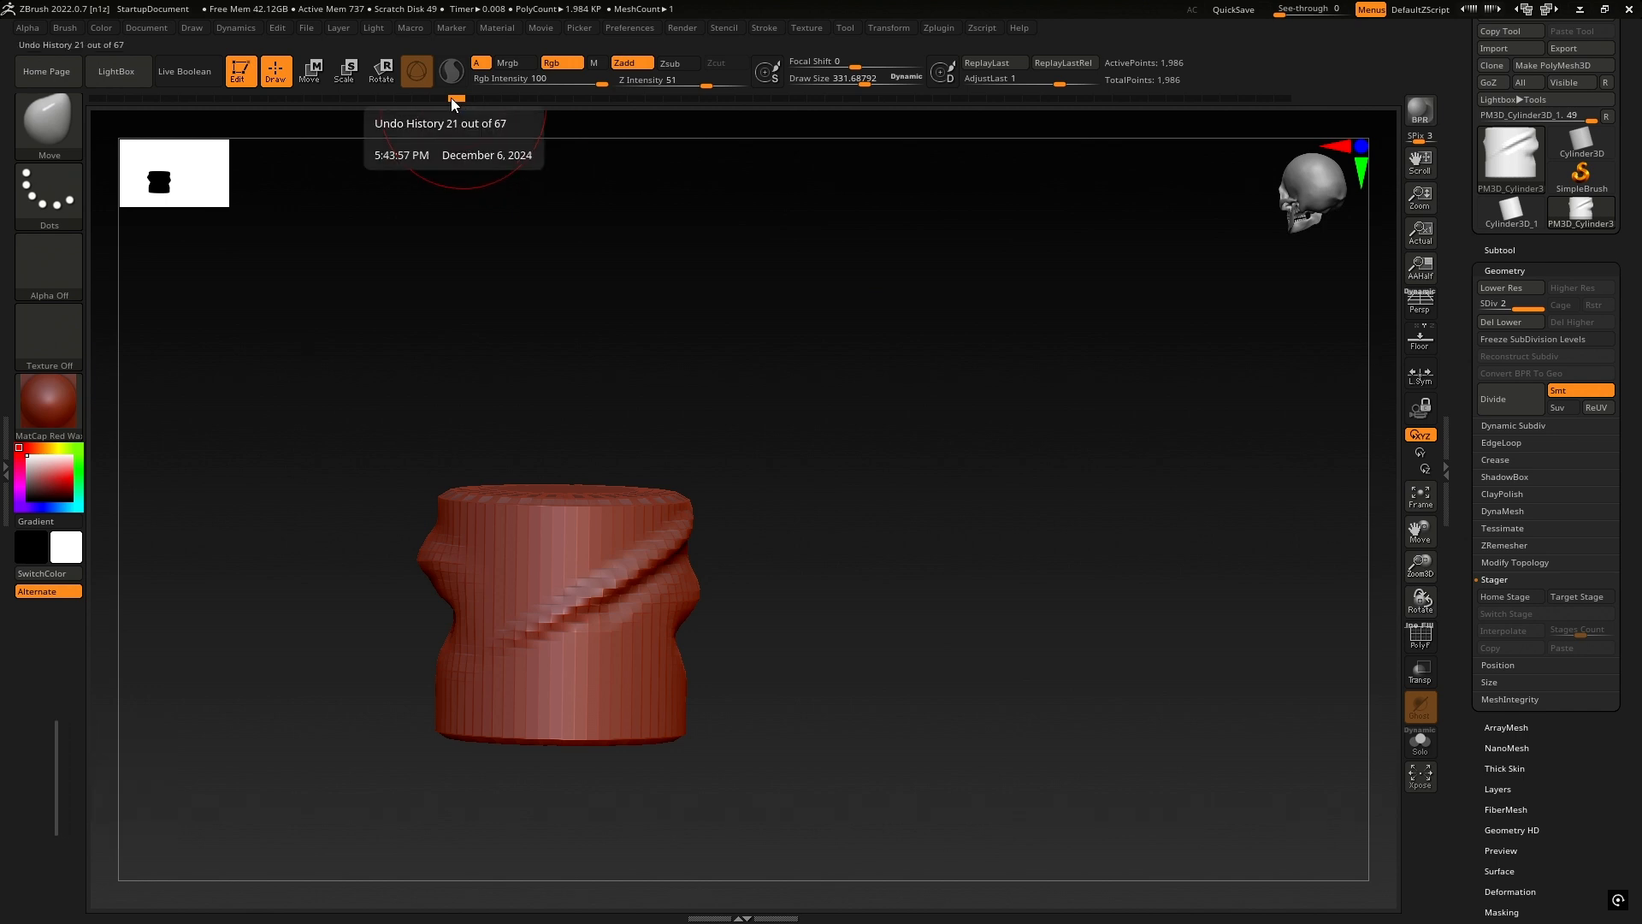
mouse_move(450, 98)
mouse_down()
mouse_move(1210, 101)
mouse_move(772, 100)
mouse_move(797, 98)
mouse_up()
drag(855, 464, 855, 474)
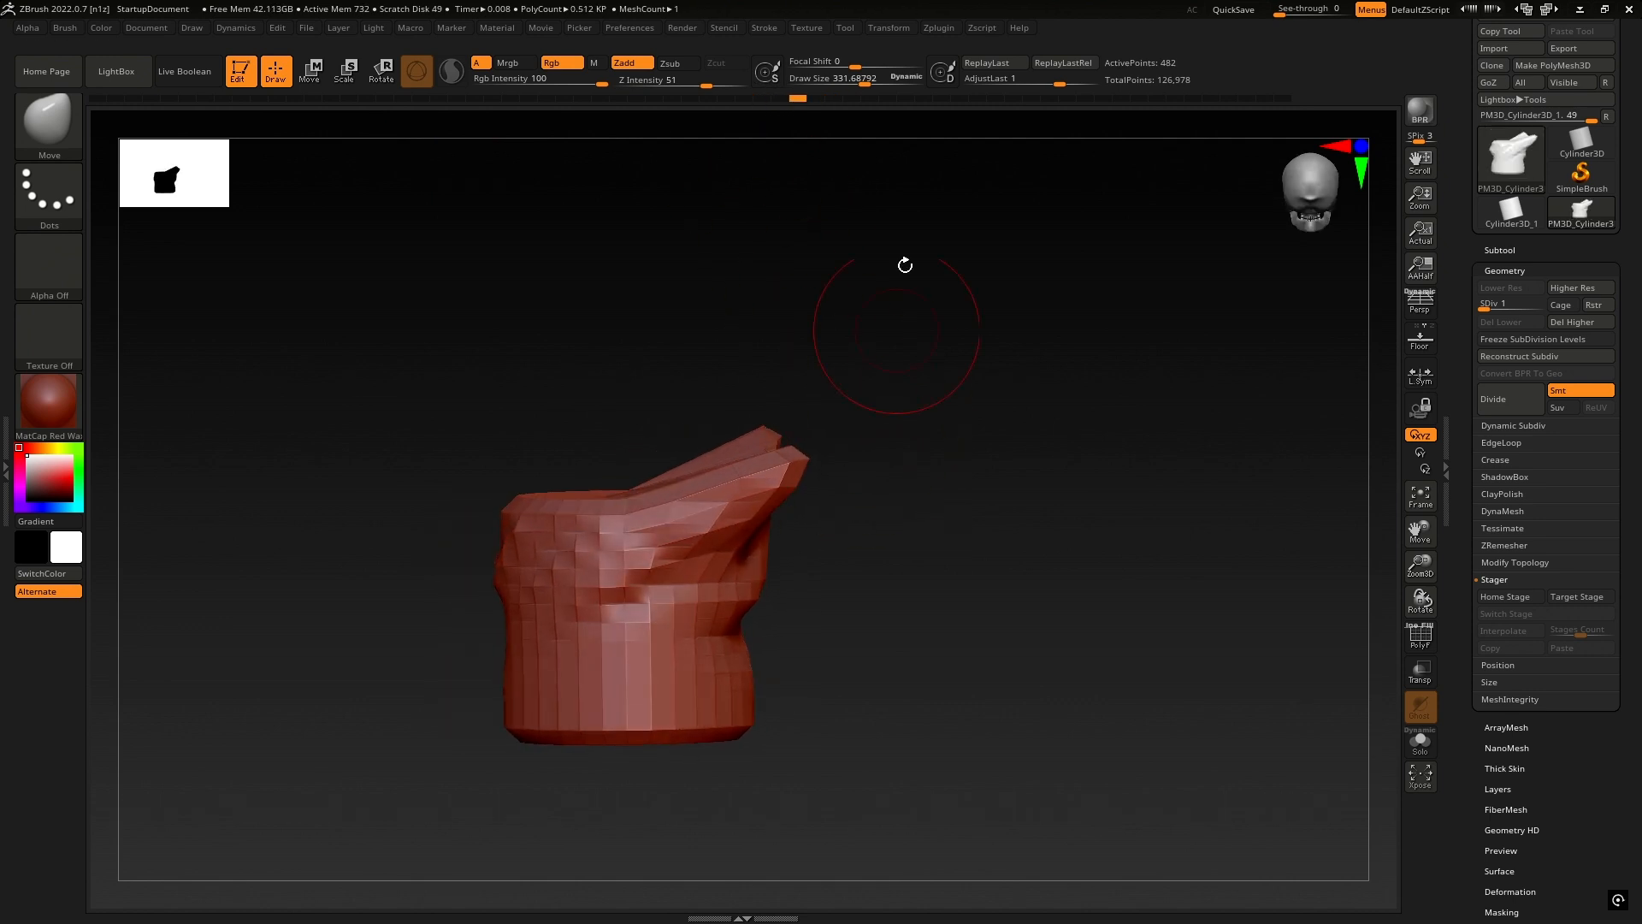
- Try a Move stroke on the lower body from this earlier history state, declining to remove the later history entries
alt+drag(956, 453, 947, 363)
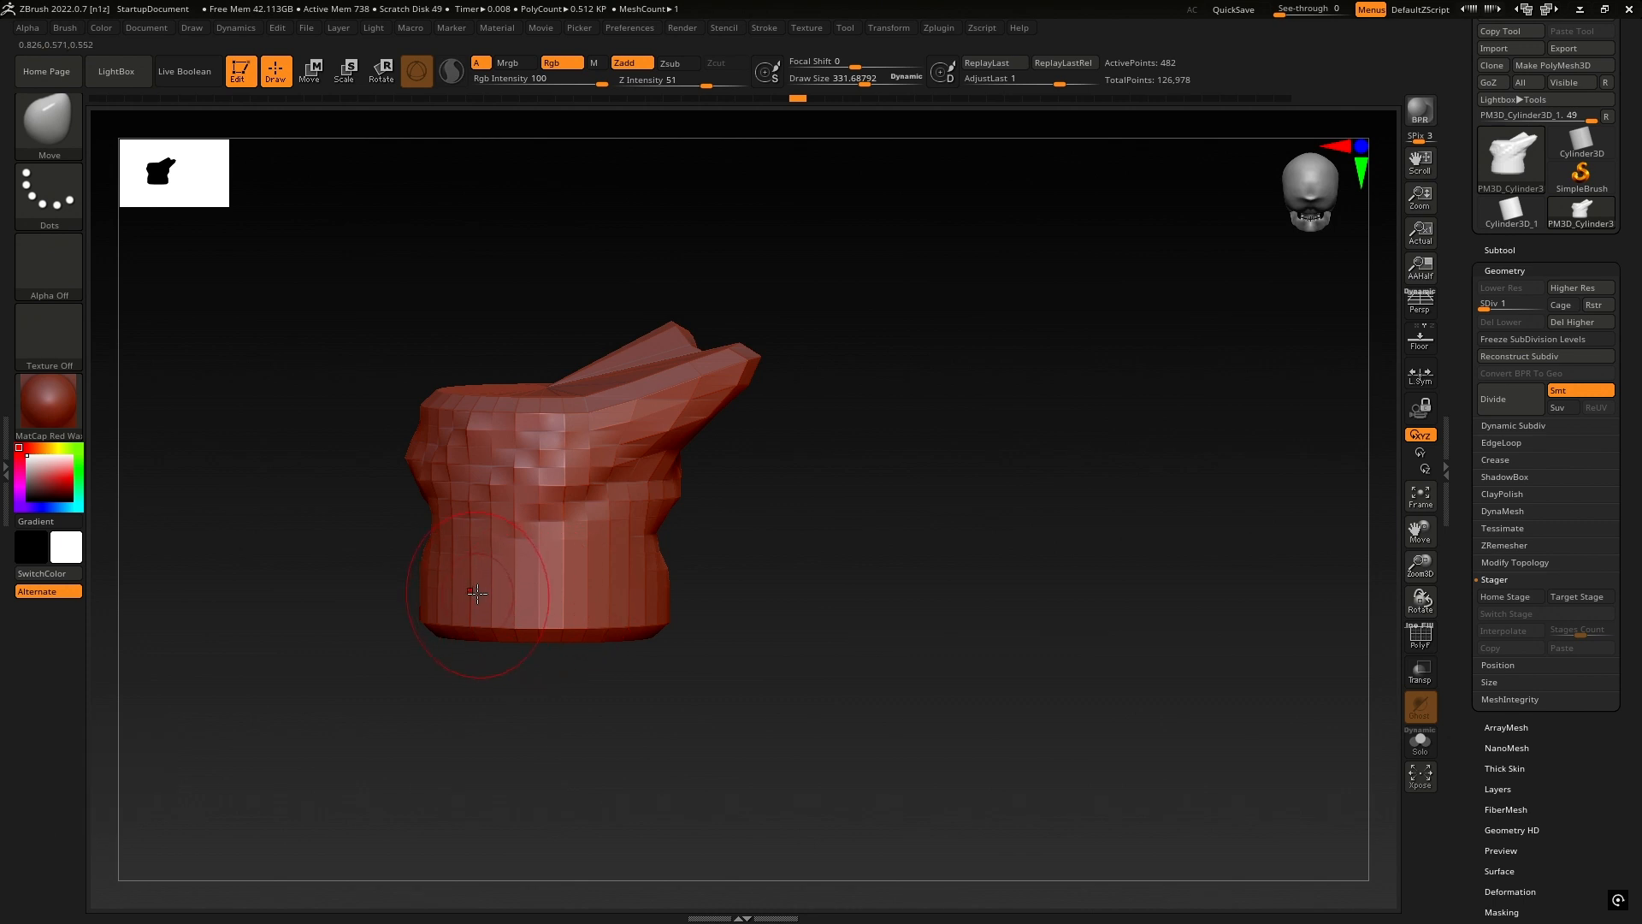
click(533, 601)
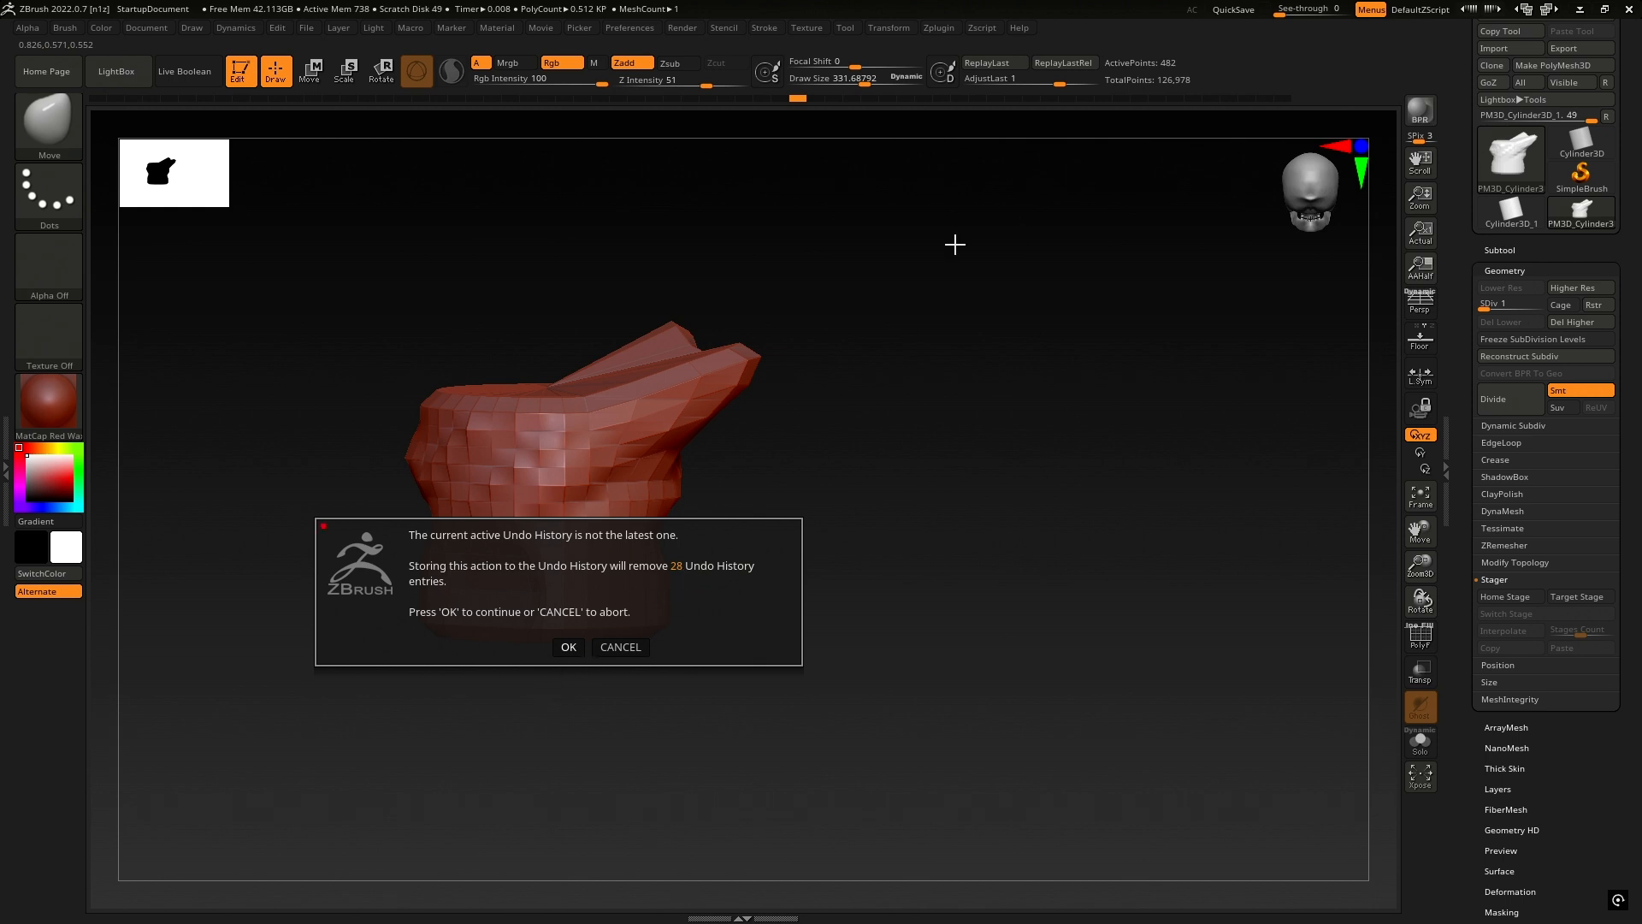
click(621, 648)
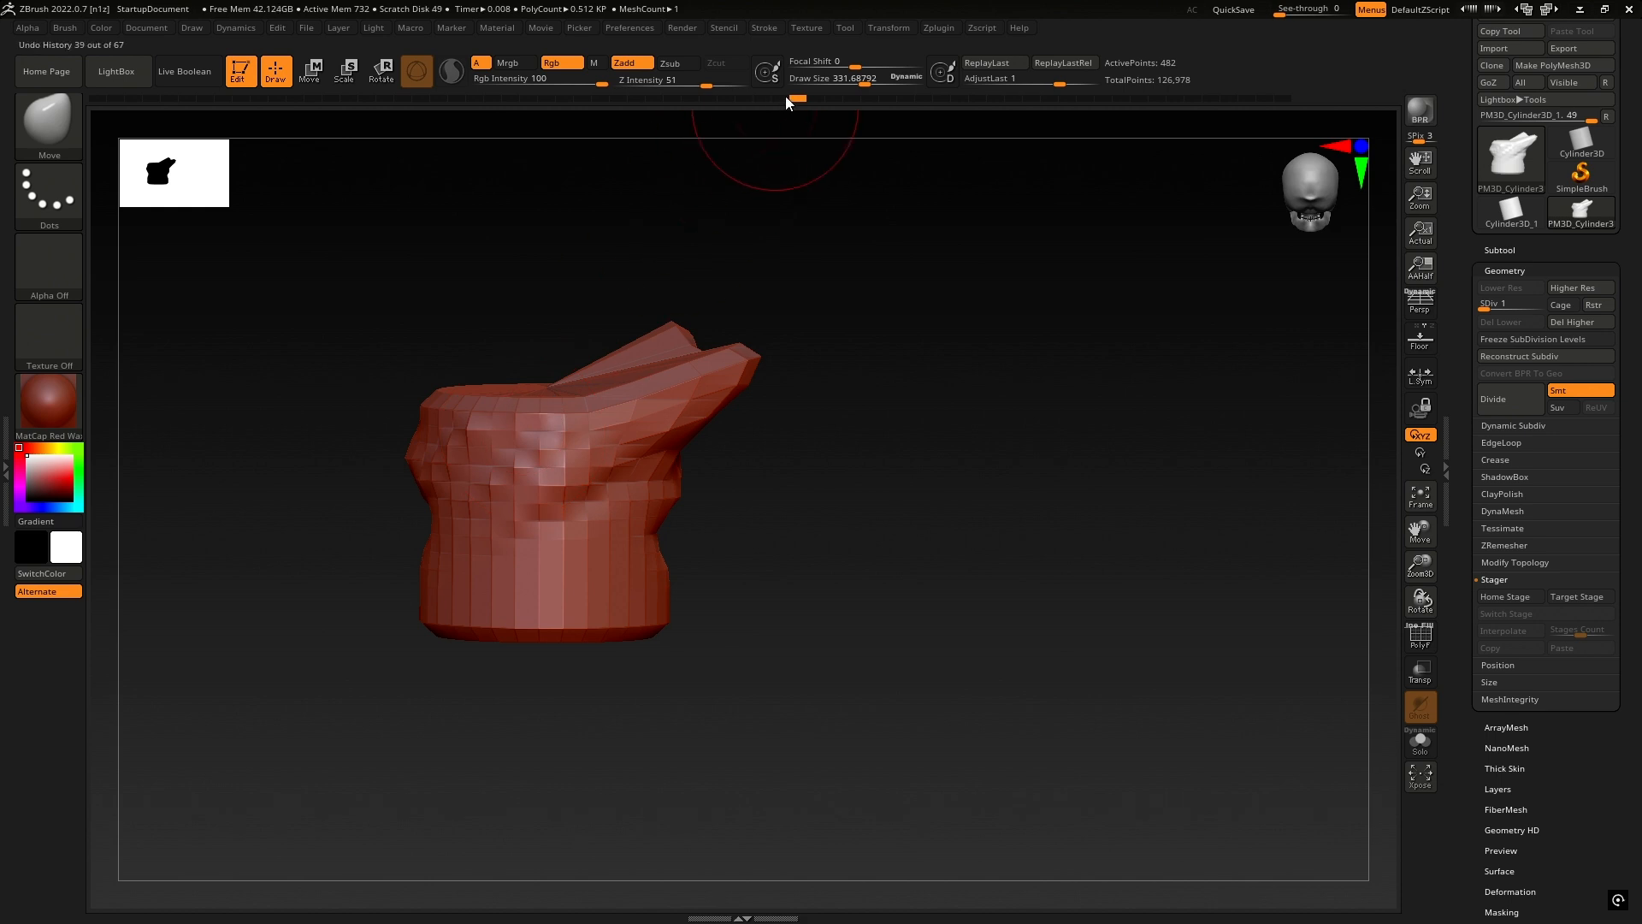
- Return to the history state before the rim was pulled and push in the lower side with the Move brush, discarding later entries
mouse_move(806, 95)
mouse_down()
mouse_move(911, 90)
mouse_move(703, 99)
mouse_move(1191, 101)
mouse_move(739, 100)
mouse_up()
mouse_move(828, 473)
mouse_down()
mouse_move(792, 484)
mouse_move(998, 452)
mouse_move(1035, 419)
mouse_up()
drag(629, 511, 756, 498)
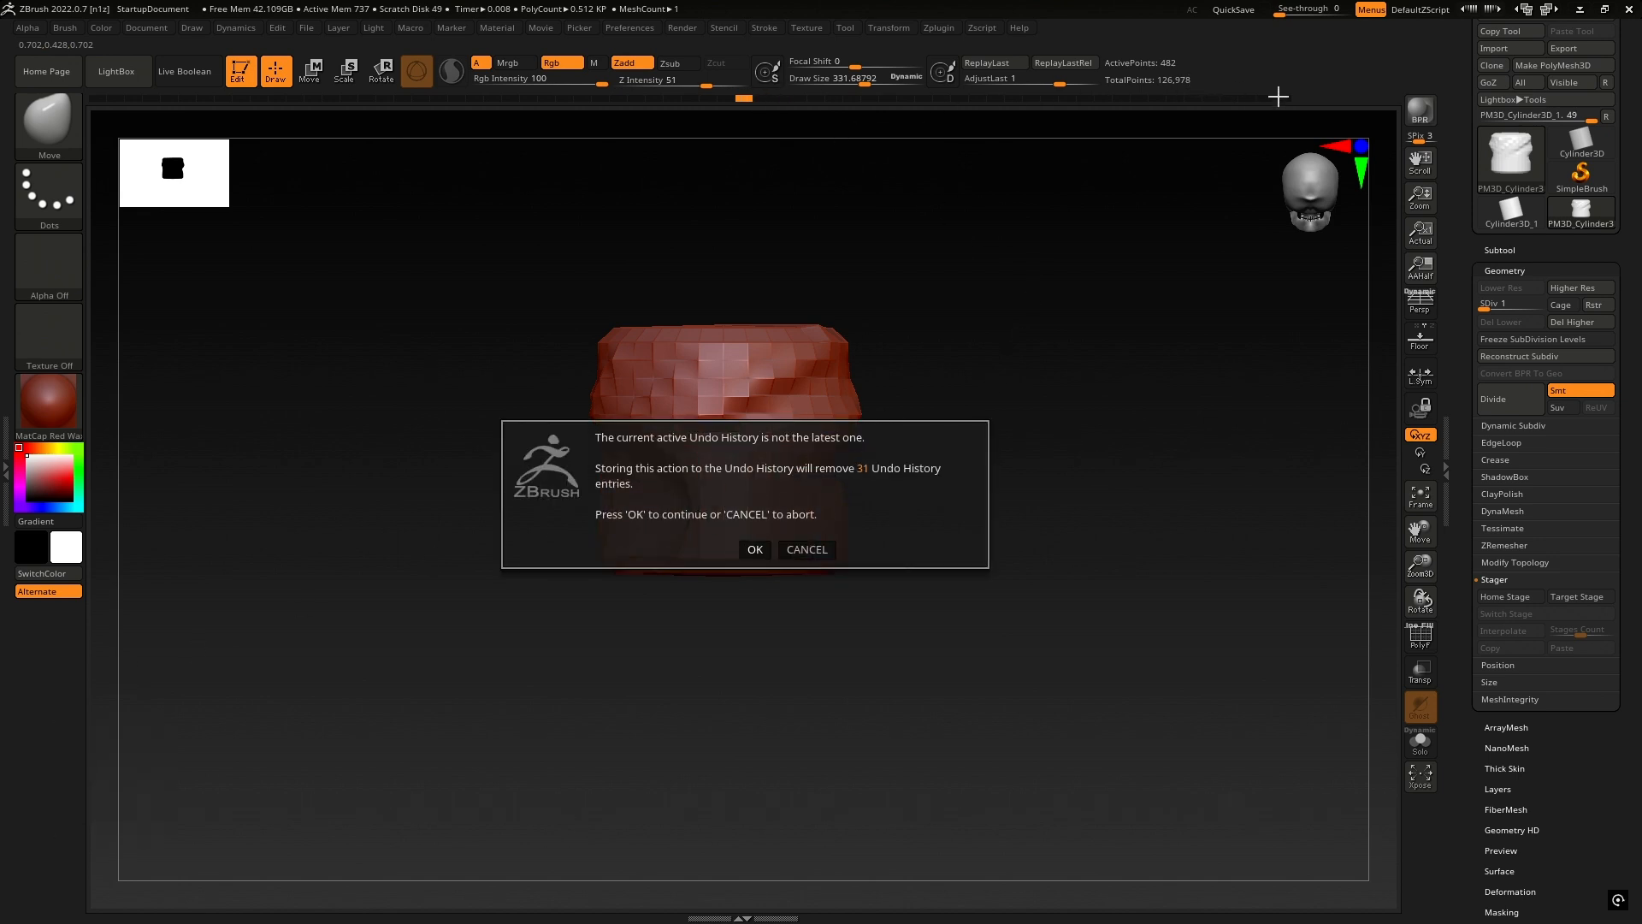
click(756, 550)
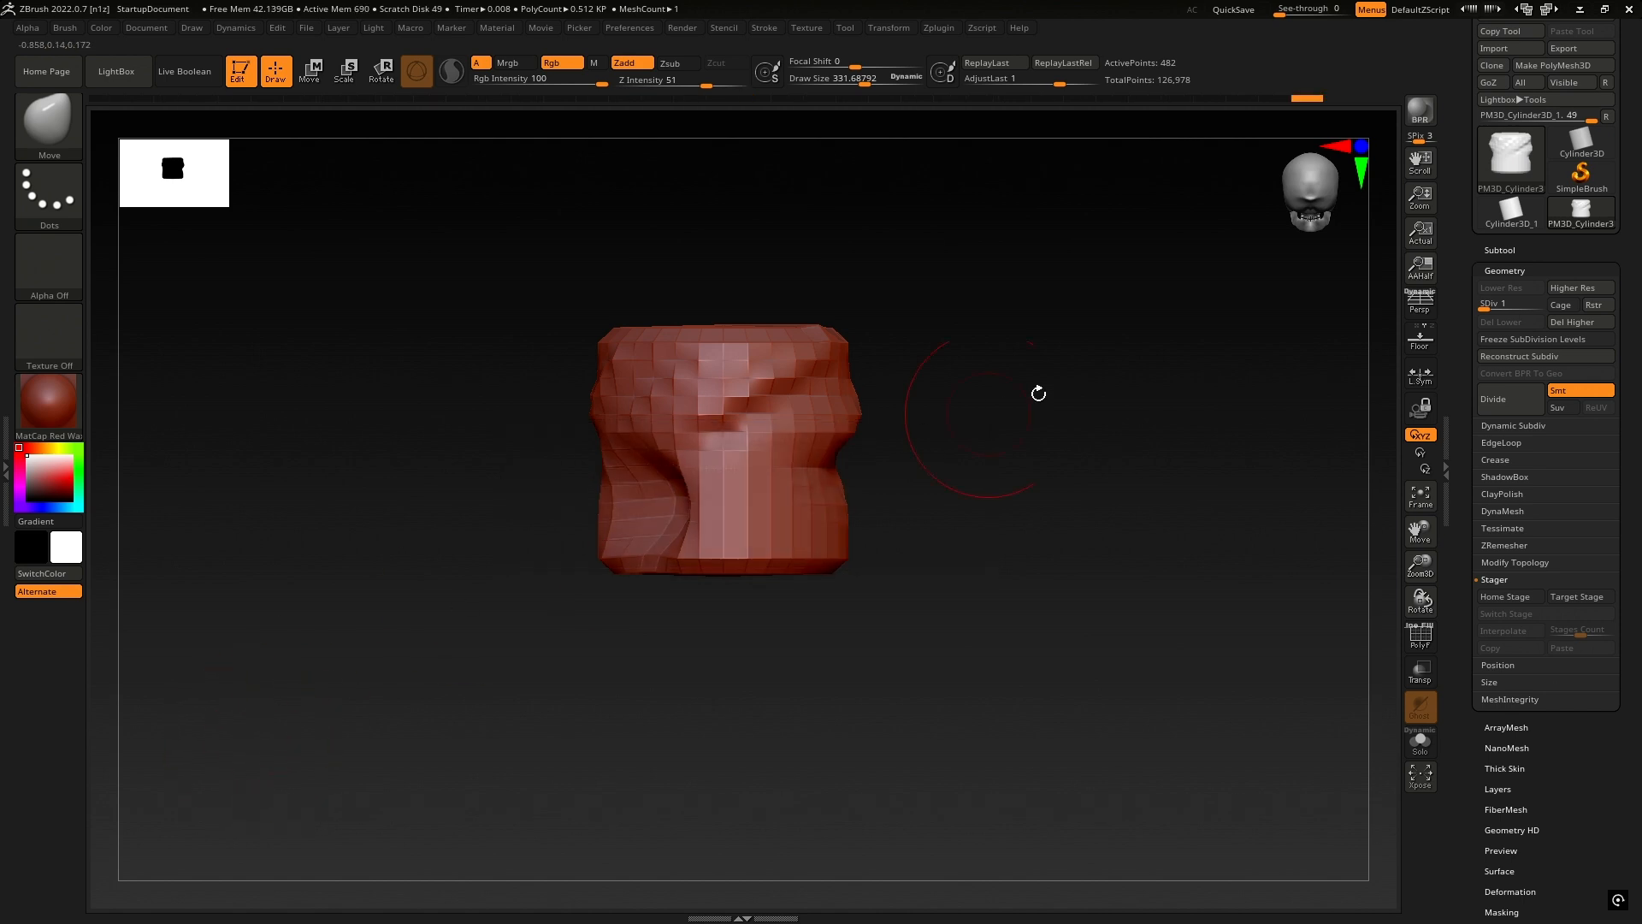
- Reduce the Move brush's draw size to about 114 and pull the polygons on the lower front sideways
drag(876, 497, 924, 482)
key(space)
drag(826, 498, 793, 499)
drag(701, 522, 807, 508)
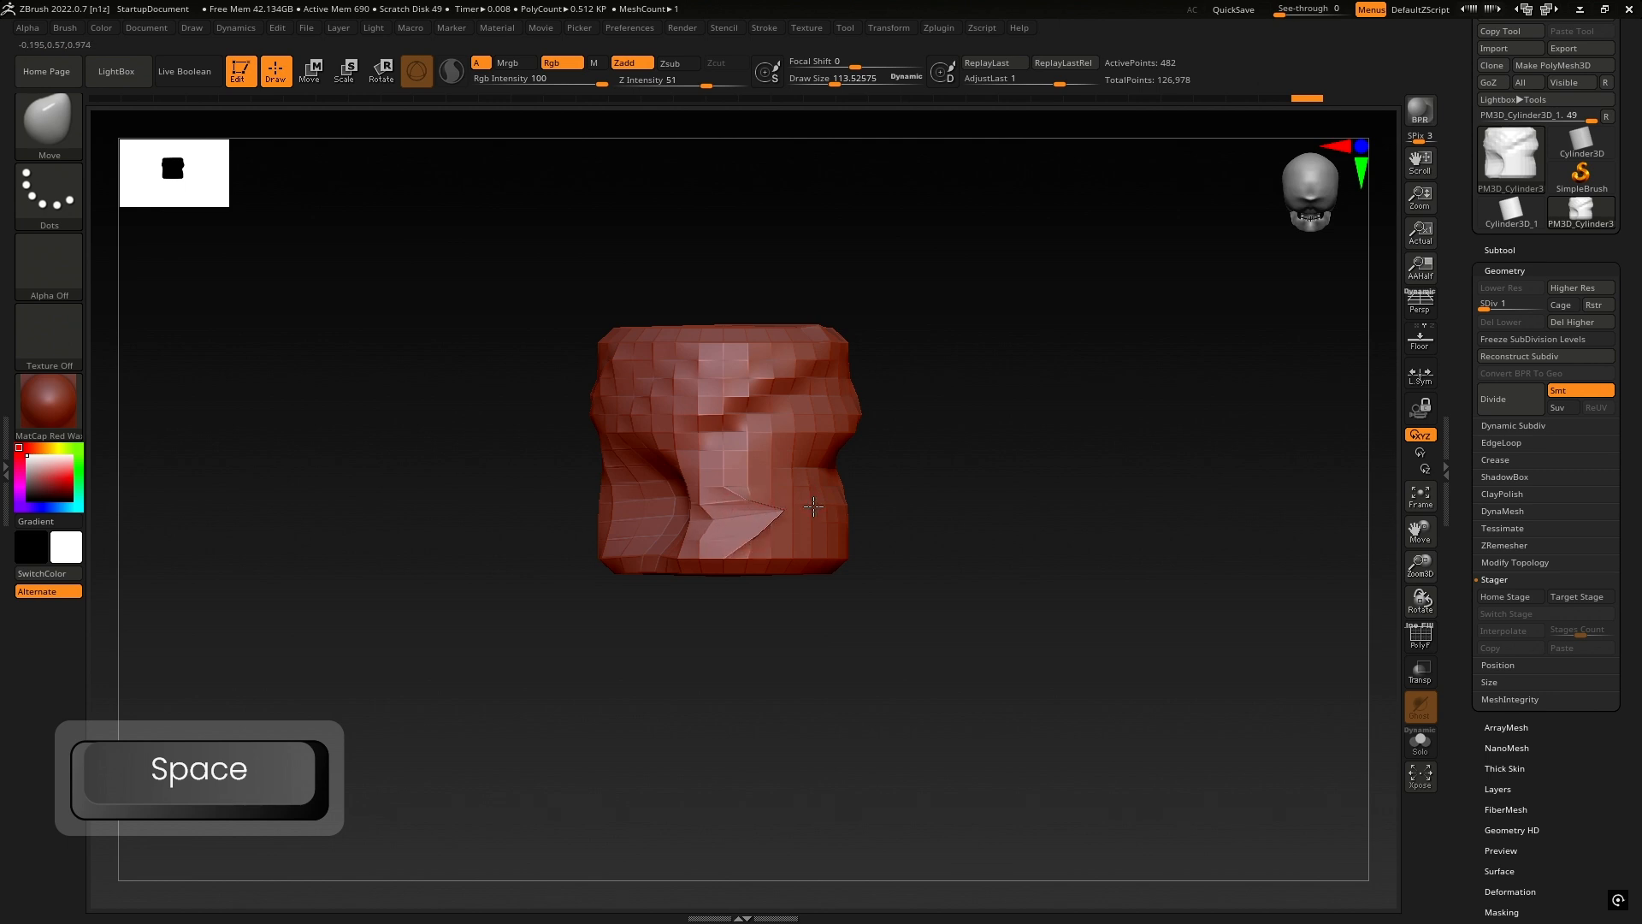
mouse_move(932, 492)
mouse_down()
mouse_move(842, 508)
mouse_move(951, 504)
mouse_up()
- Switch to the ClayBuildup brush and sculpt a protruding ridge and carved groove around the cylinder's lower side
key(1)
mouse_move(1067, 480)
mouse_down()
mouse_move(948, 513)
mouse_move(1102, 491)
mouse_move(928, 515)
mouse_up()
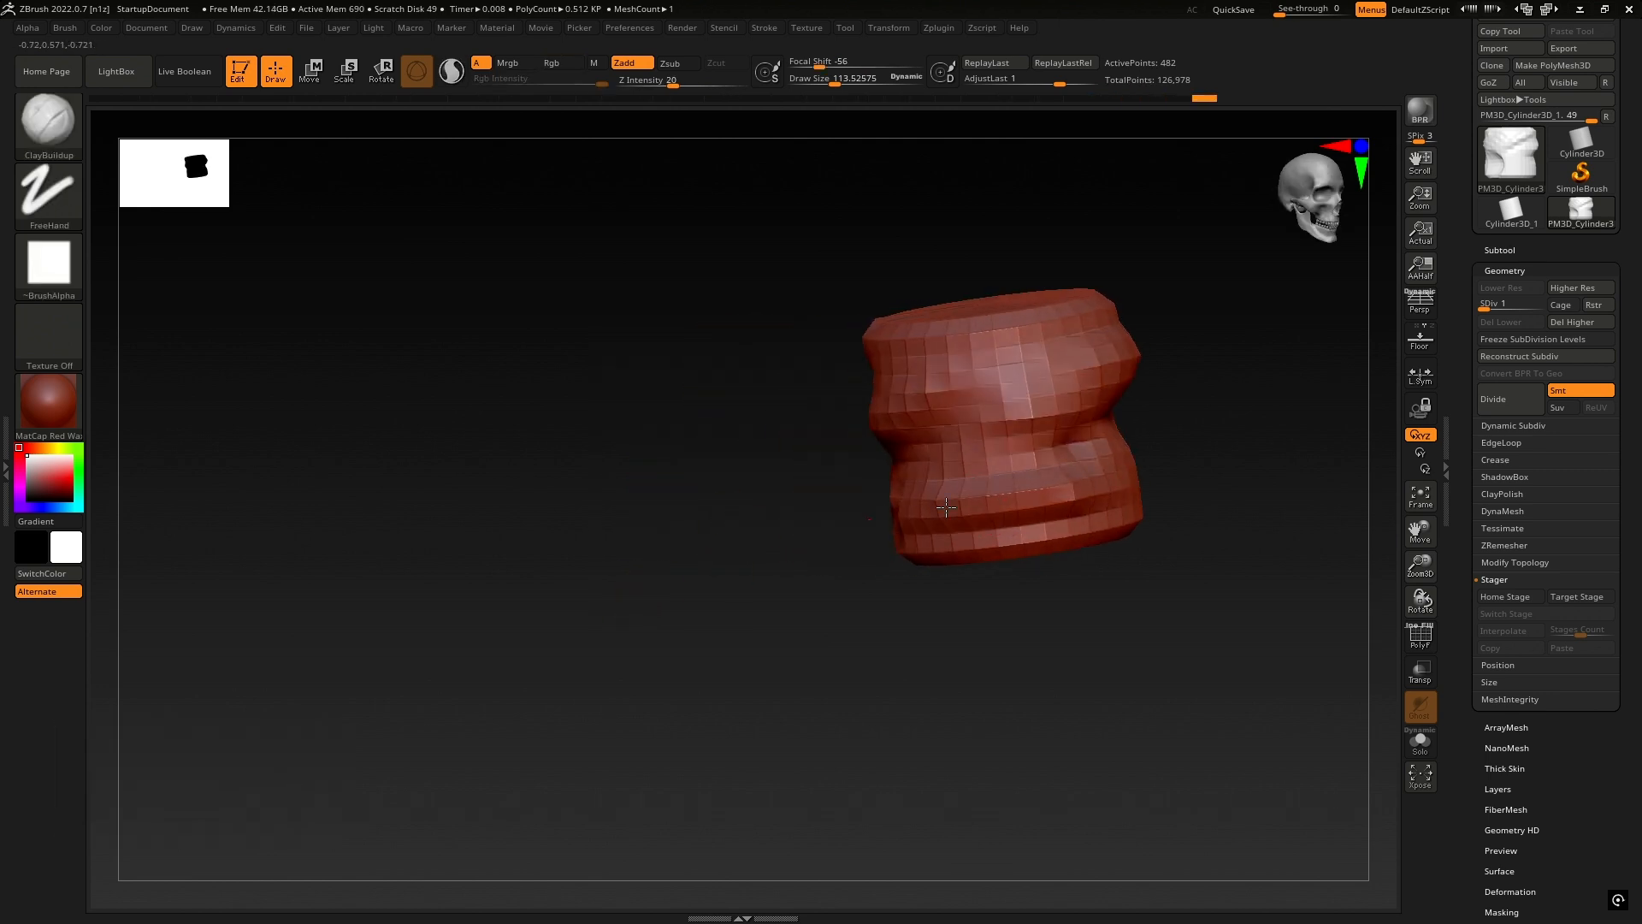
right_drag(933, 503, 1102, 435)
mouse_move(935, 452)
alt+mouse_down()
mouse_move(1027, 452)
mouse_move(842, 472)
alt+mouse_up()
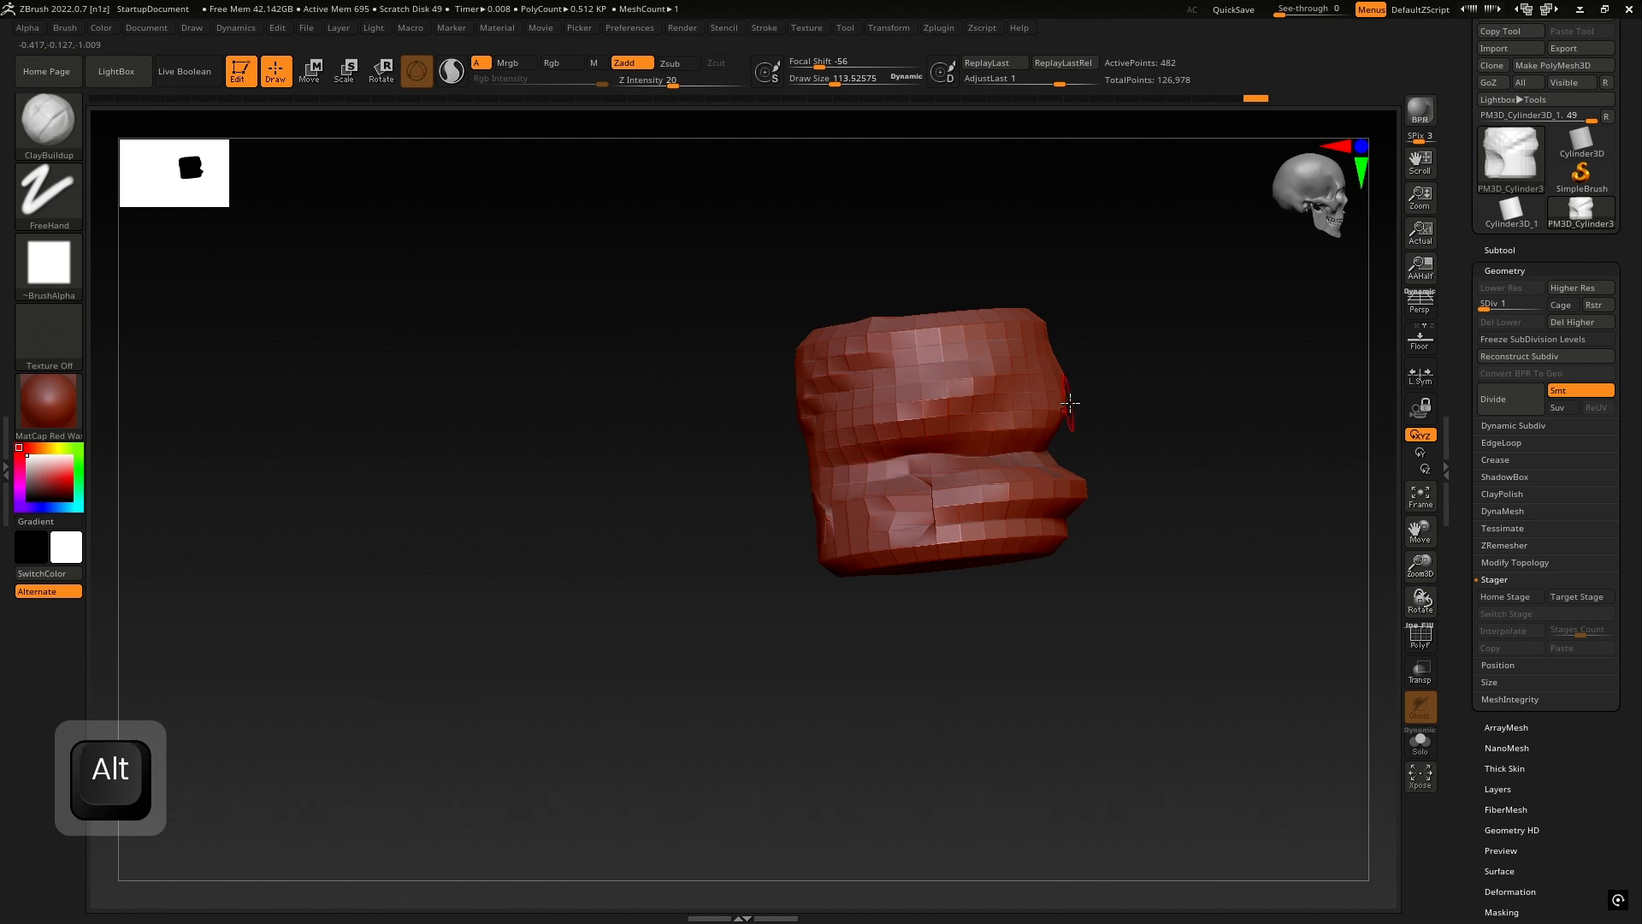
mouse_move(890, 467)
right_down()
mouse_move(1126, 382)
mouse_move(939, 418)
mouse_move(916, 531)
mouse_move(964, 487)
mouse_move(959, 462)
right_up()
right_drag(1023, 513, 993, 479)
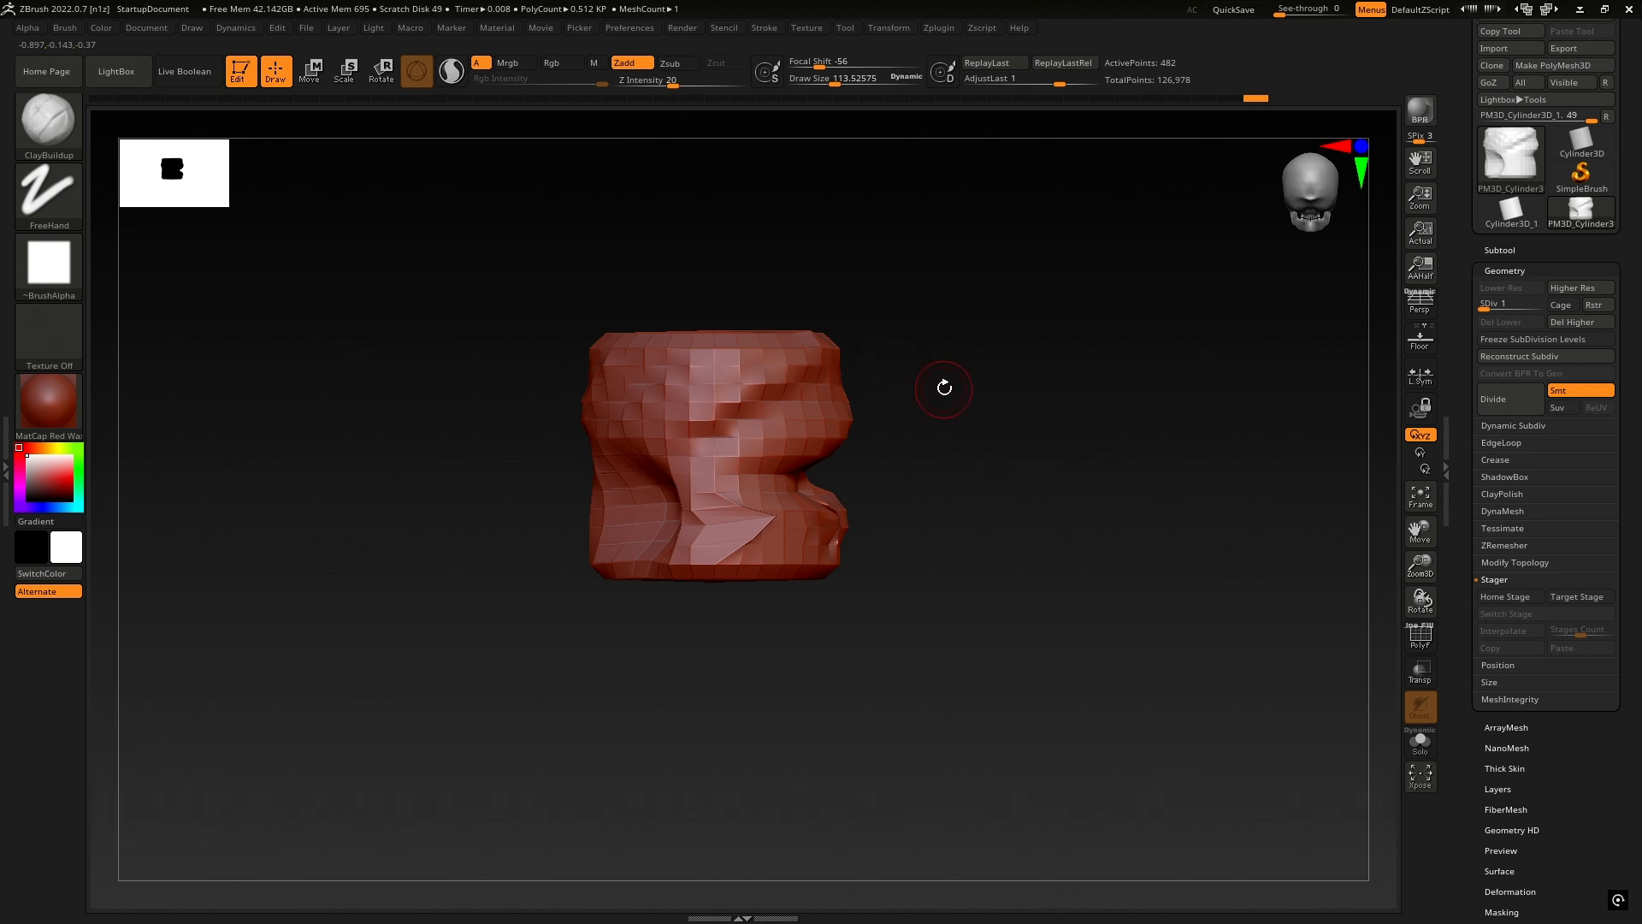
mouse_move(944, 388)
right_down()
mouse_move(968, 422)
mouse_move(942, 444)
right_up()
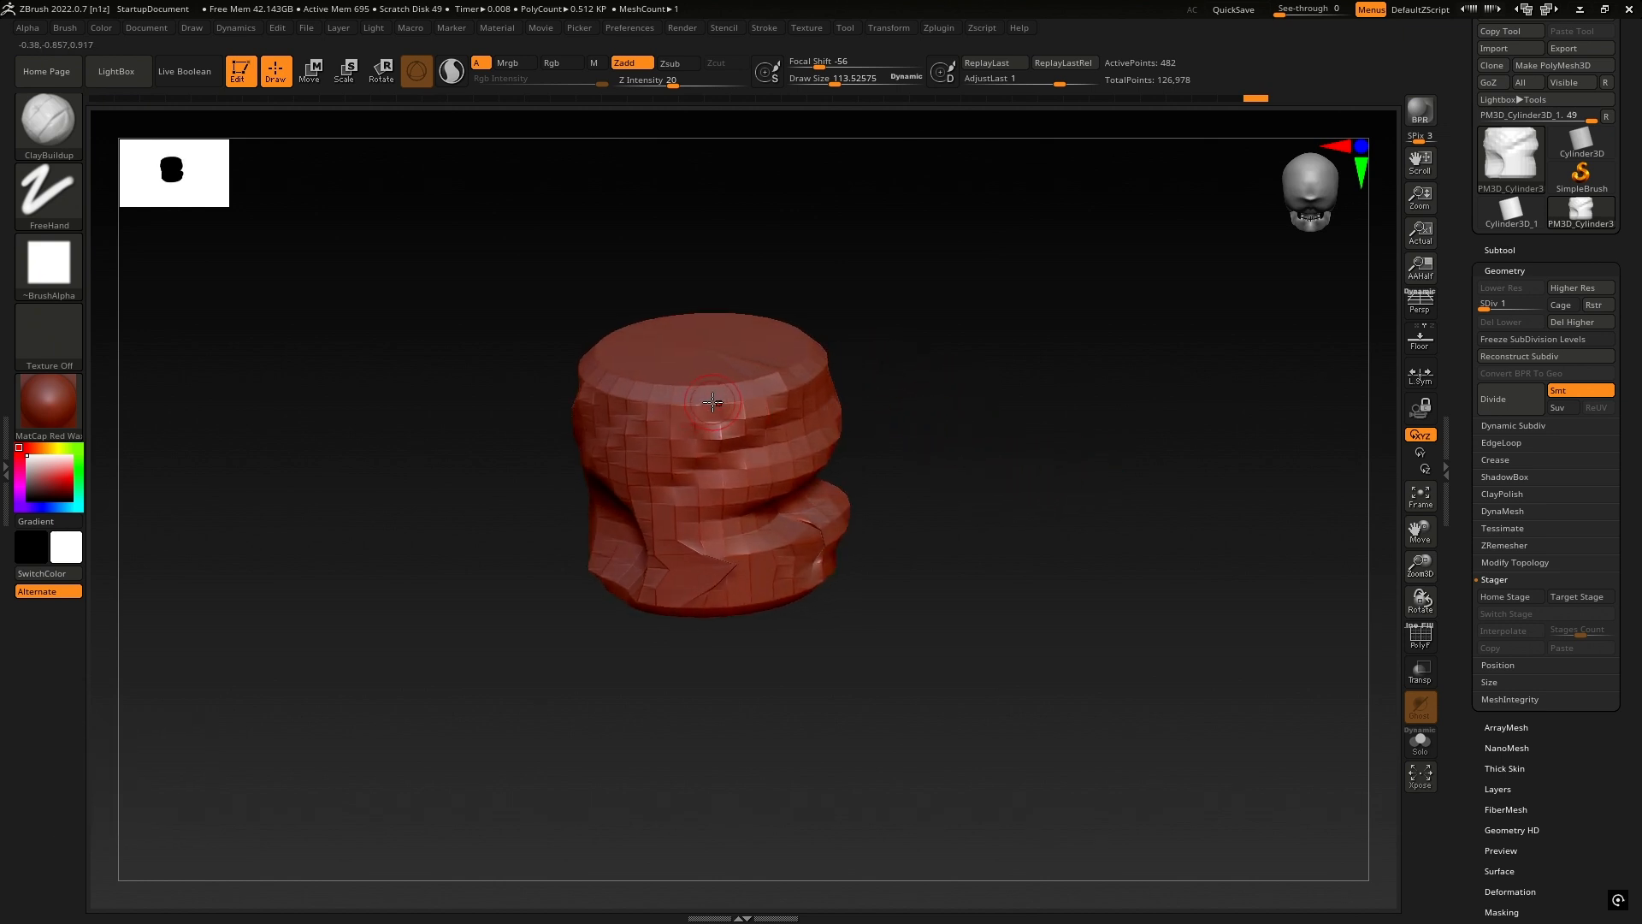
mouse_move(942, 370)
alt+right_down()
mouse_move(935, 407)
mouse_move(959, 362)
mouse_move(928, 367)
alt+right_up()
mouse_move(947, 460)
right_down()
mouse_move(975, 460)
mouse_move(549, 384)
right_up()
right_drag(838, 532, 839, 487)
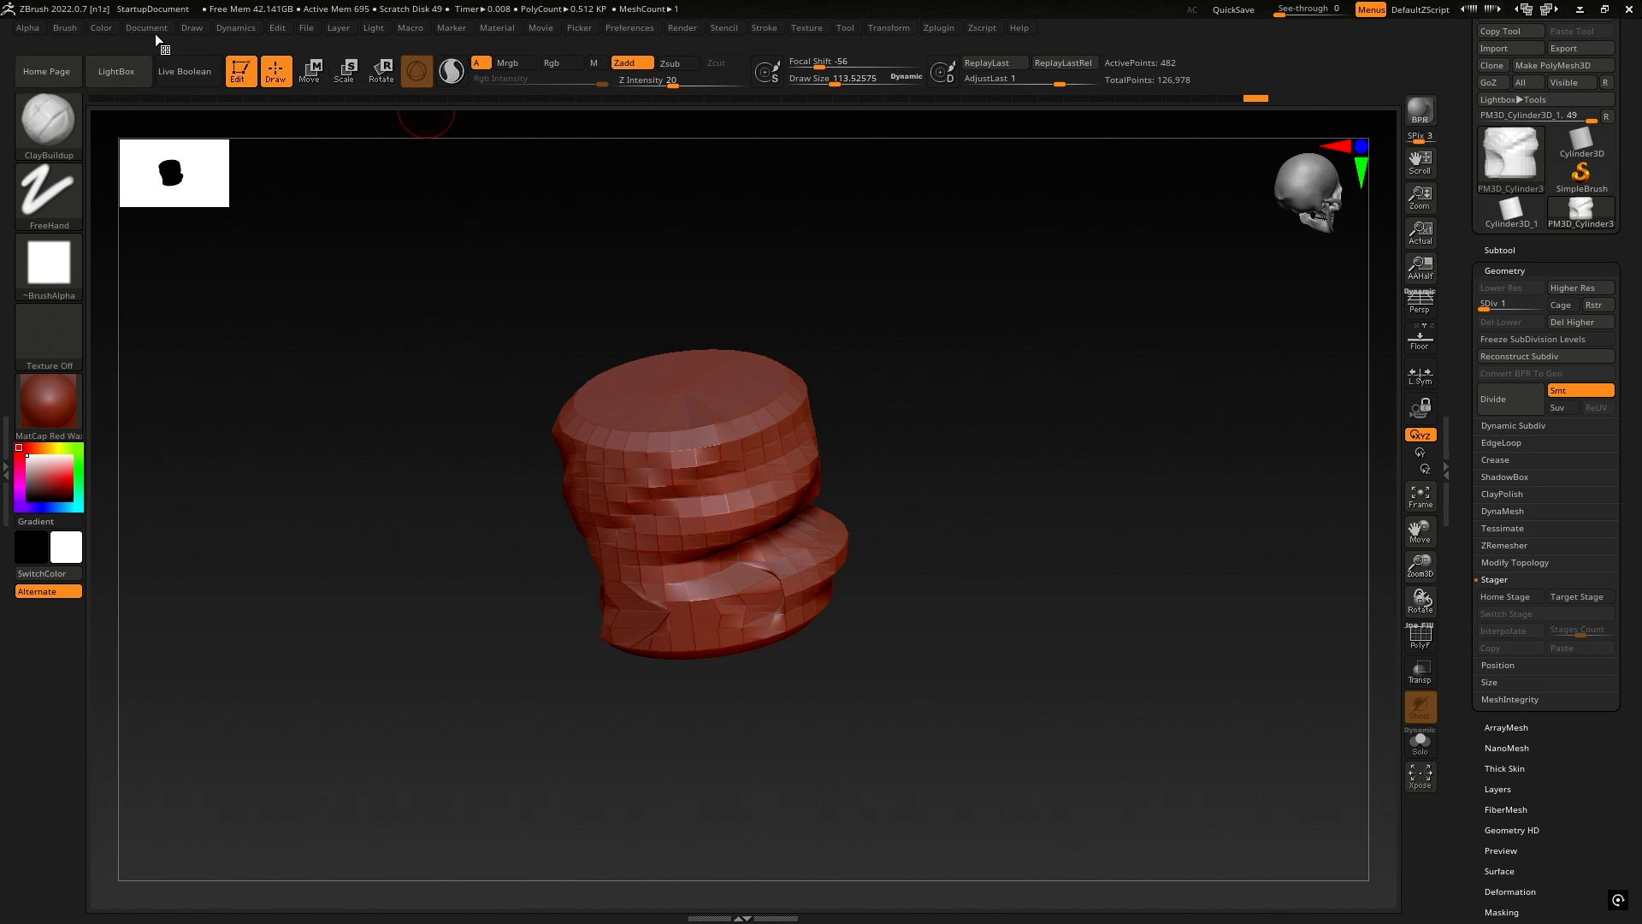
- Save the project to the desktop (Bureau) as cylindre.zpr
click(306, 27)
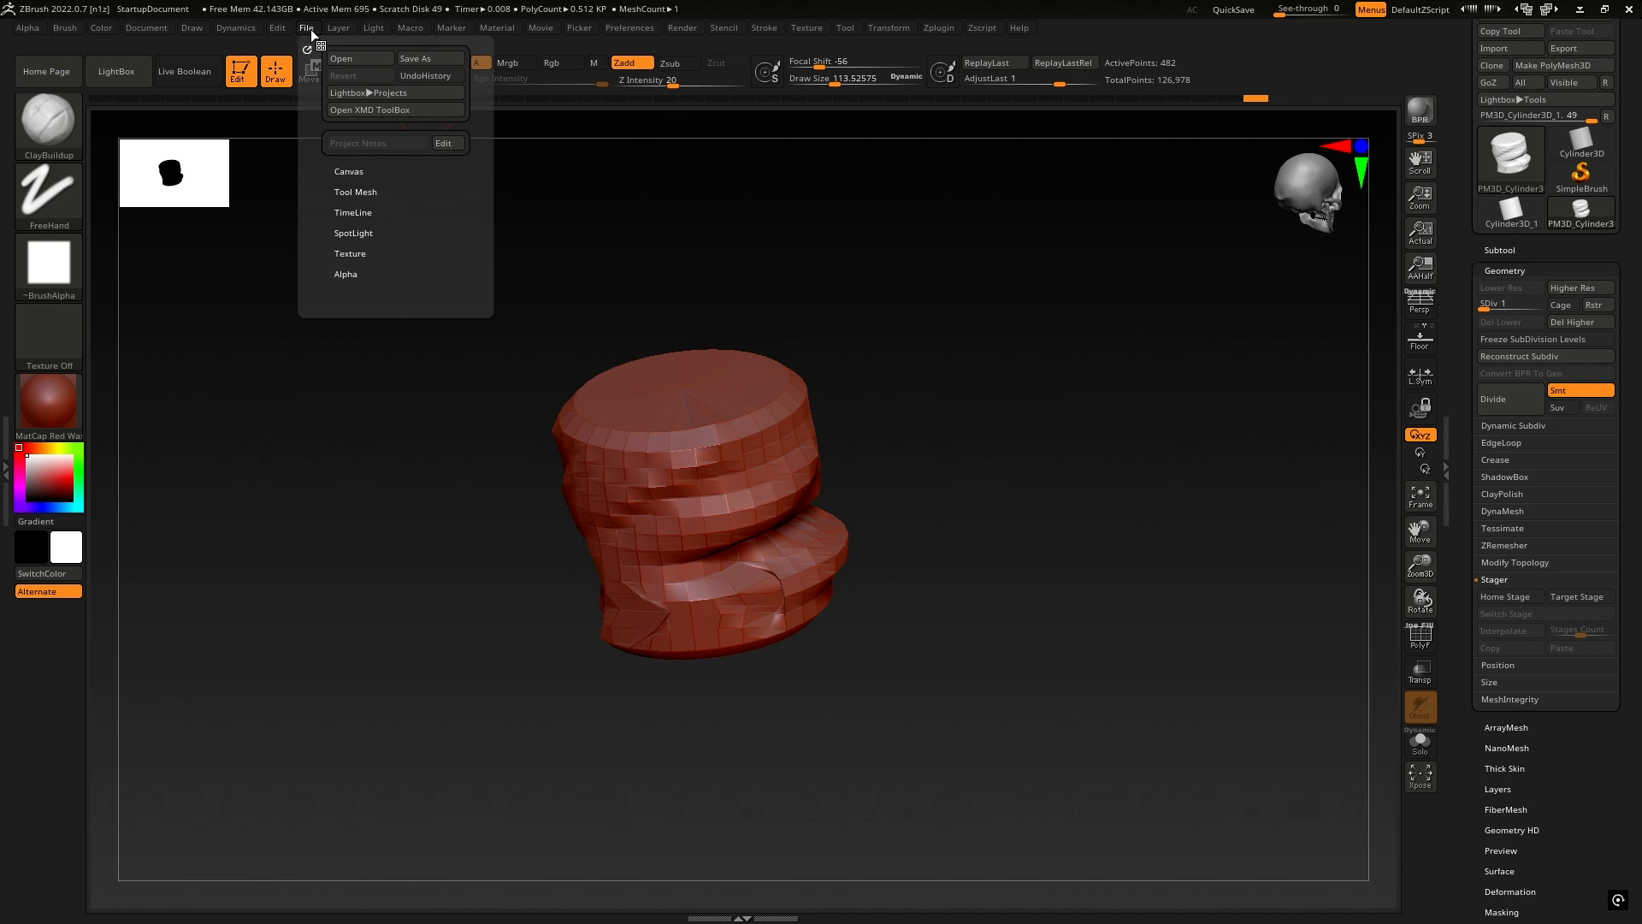
click(431, 58)
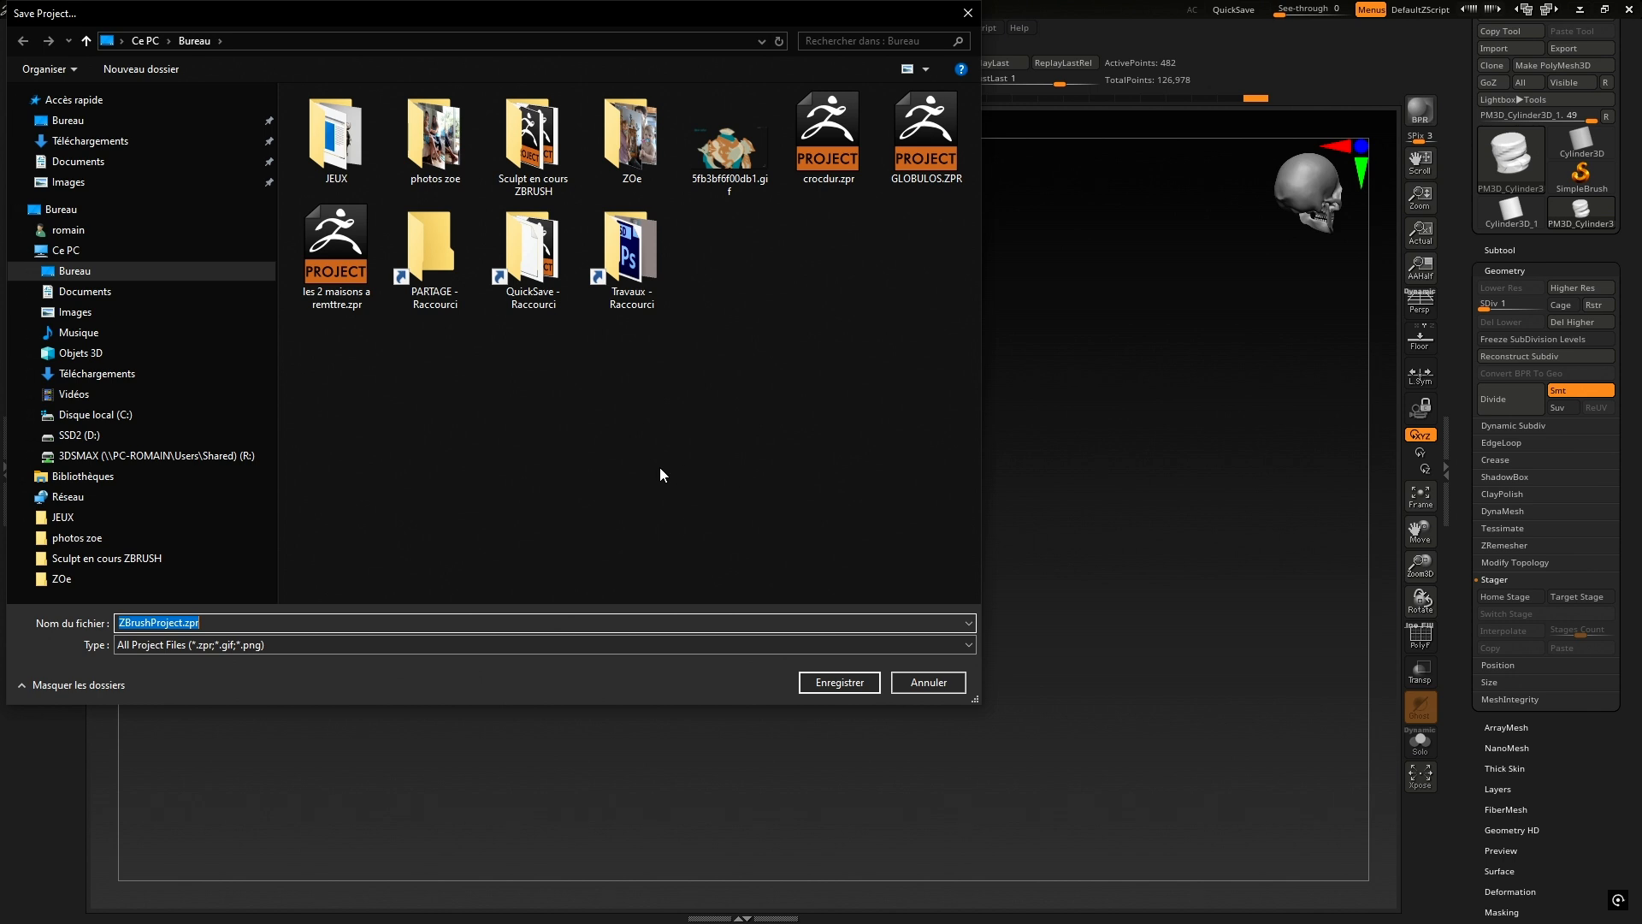
click(222, 624)
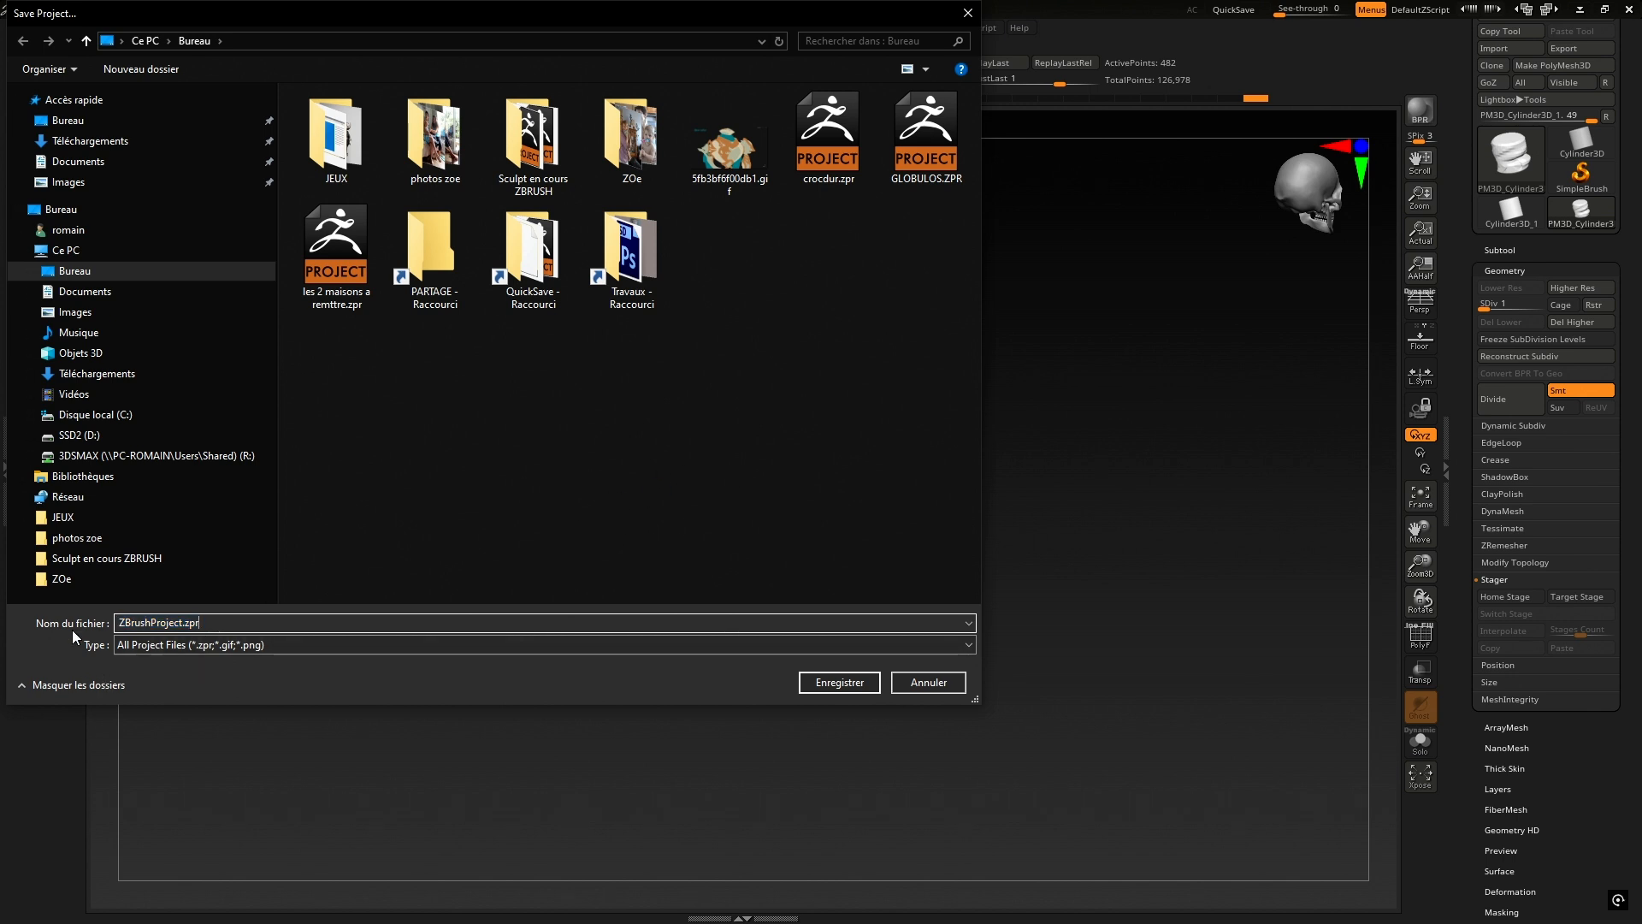
drag(181, 623, 134, 624)
text(cylindre)
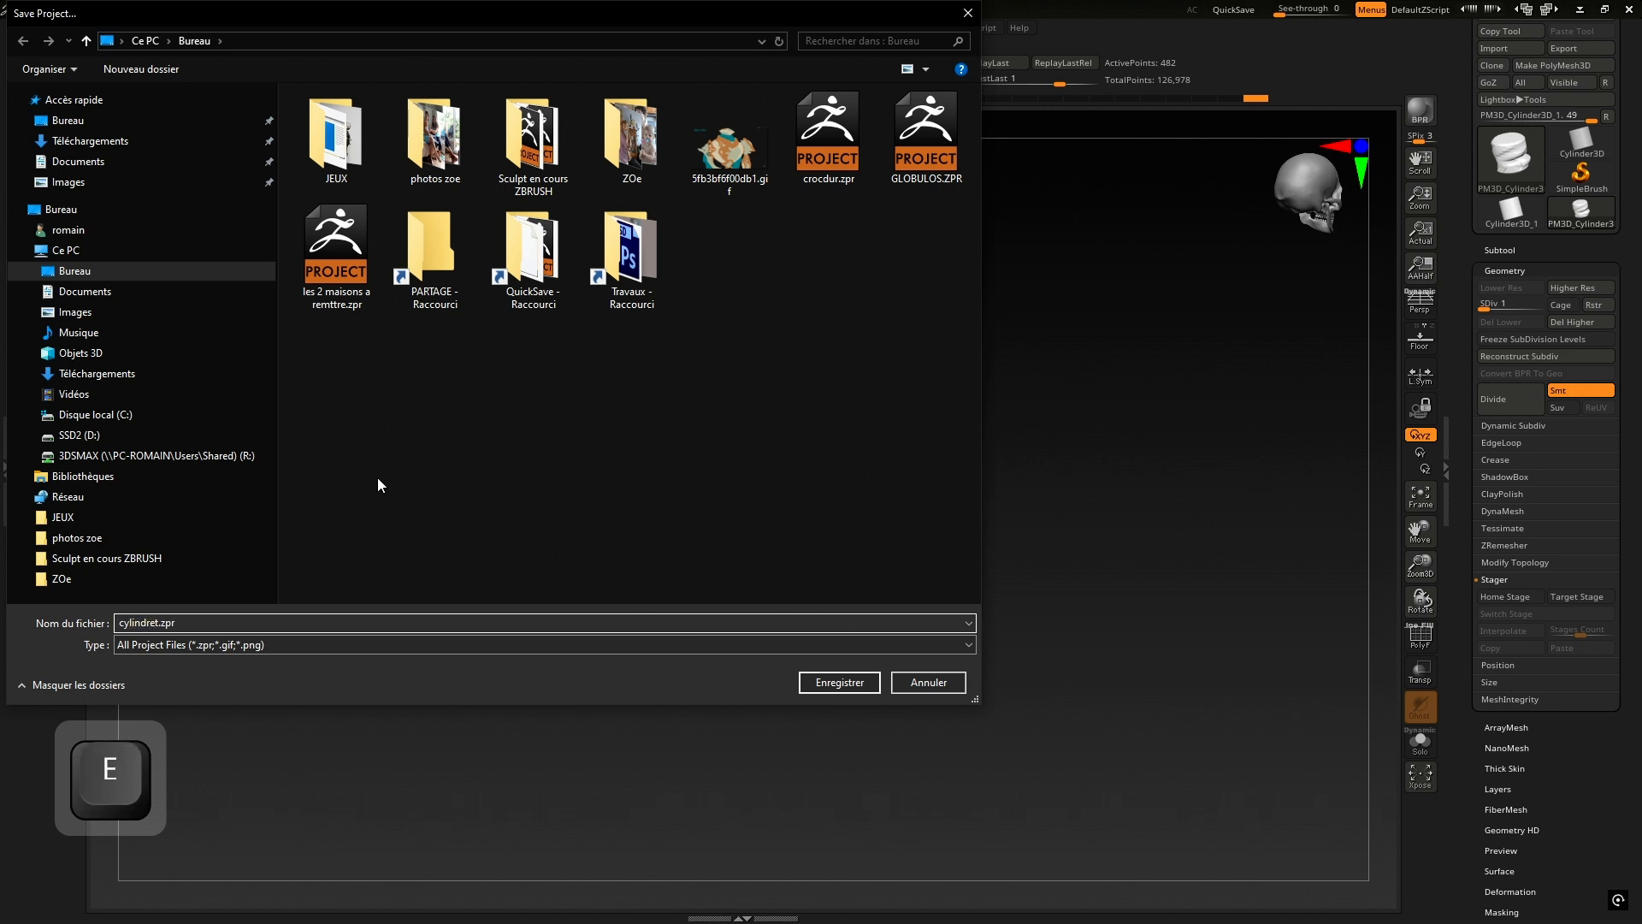
key(Delete)
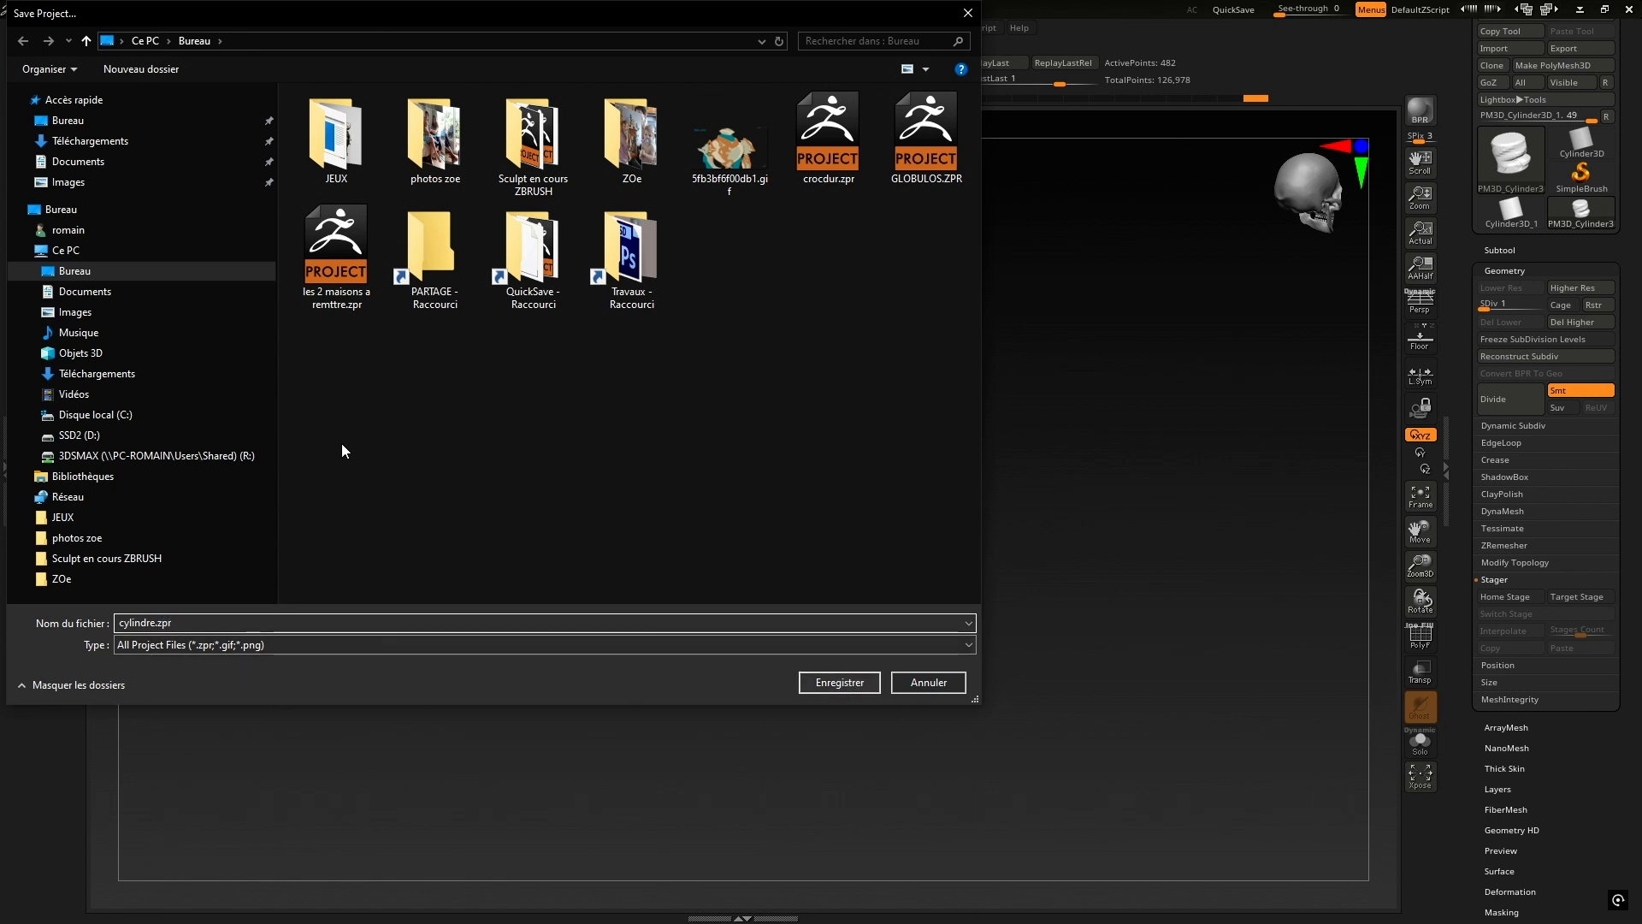
click(824, 685)
drag(848, 402, 906, 409)
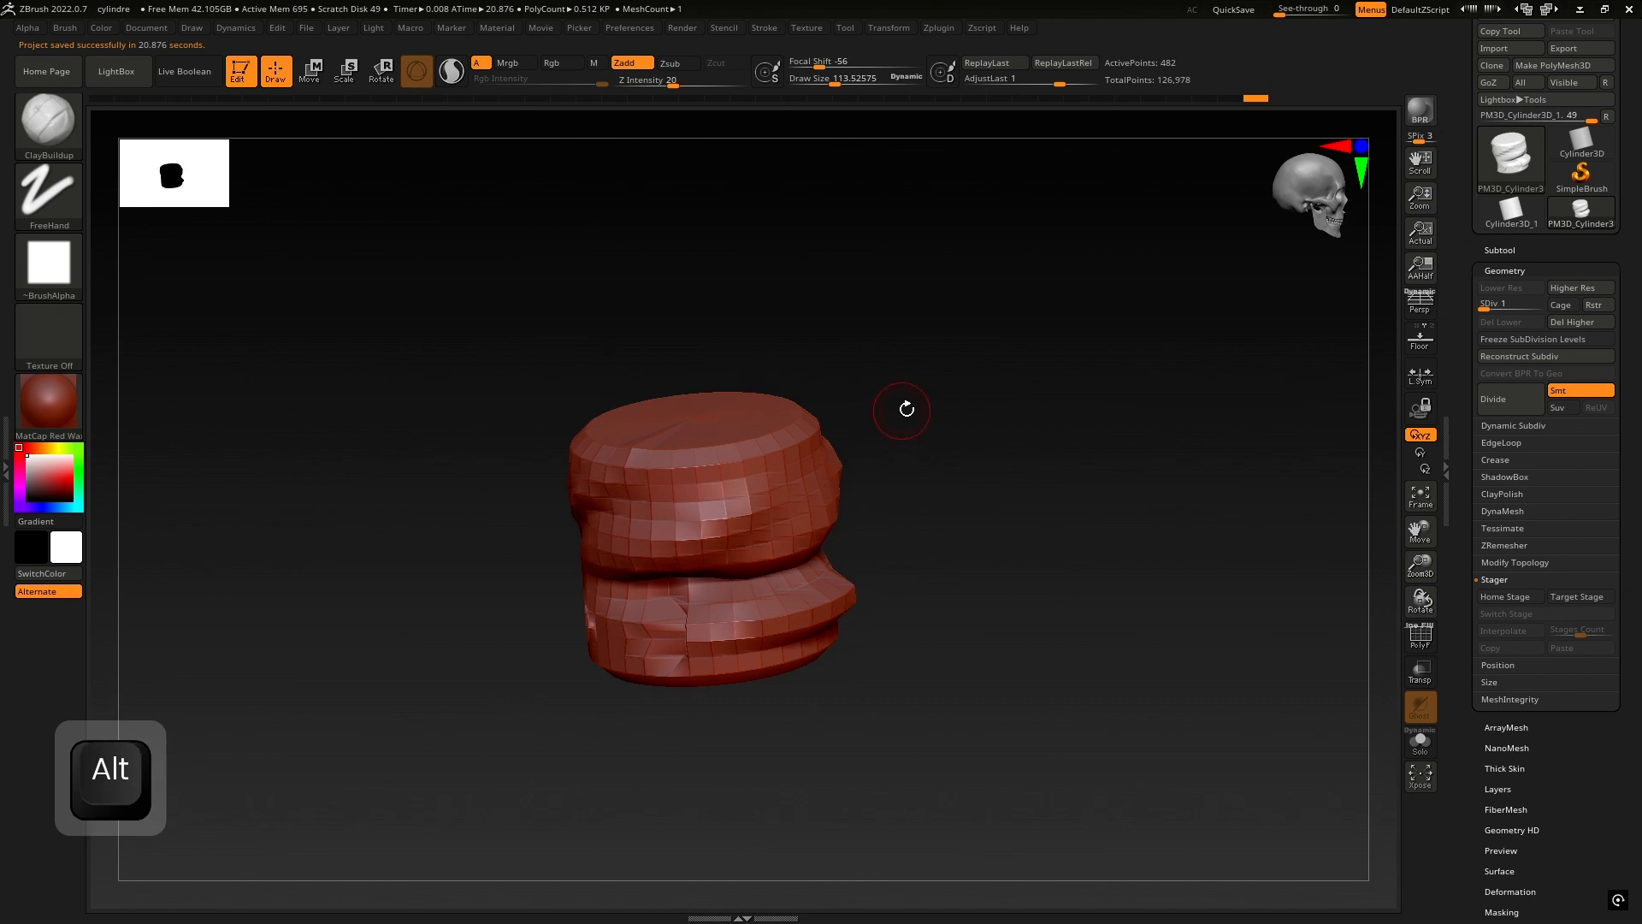
right_drag(724, 447, 766, 439)
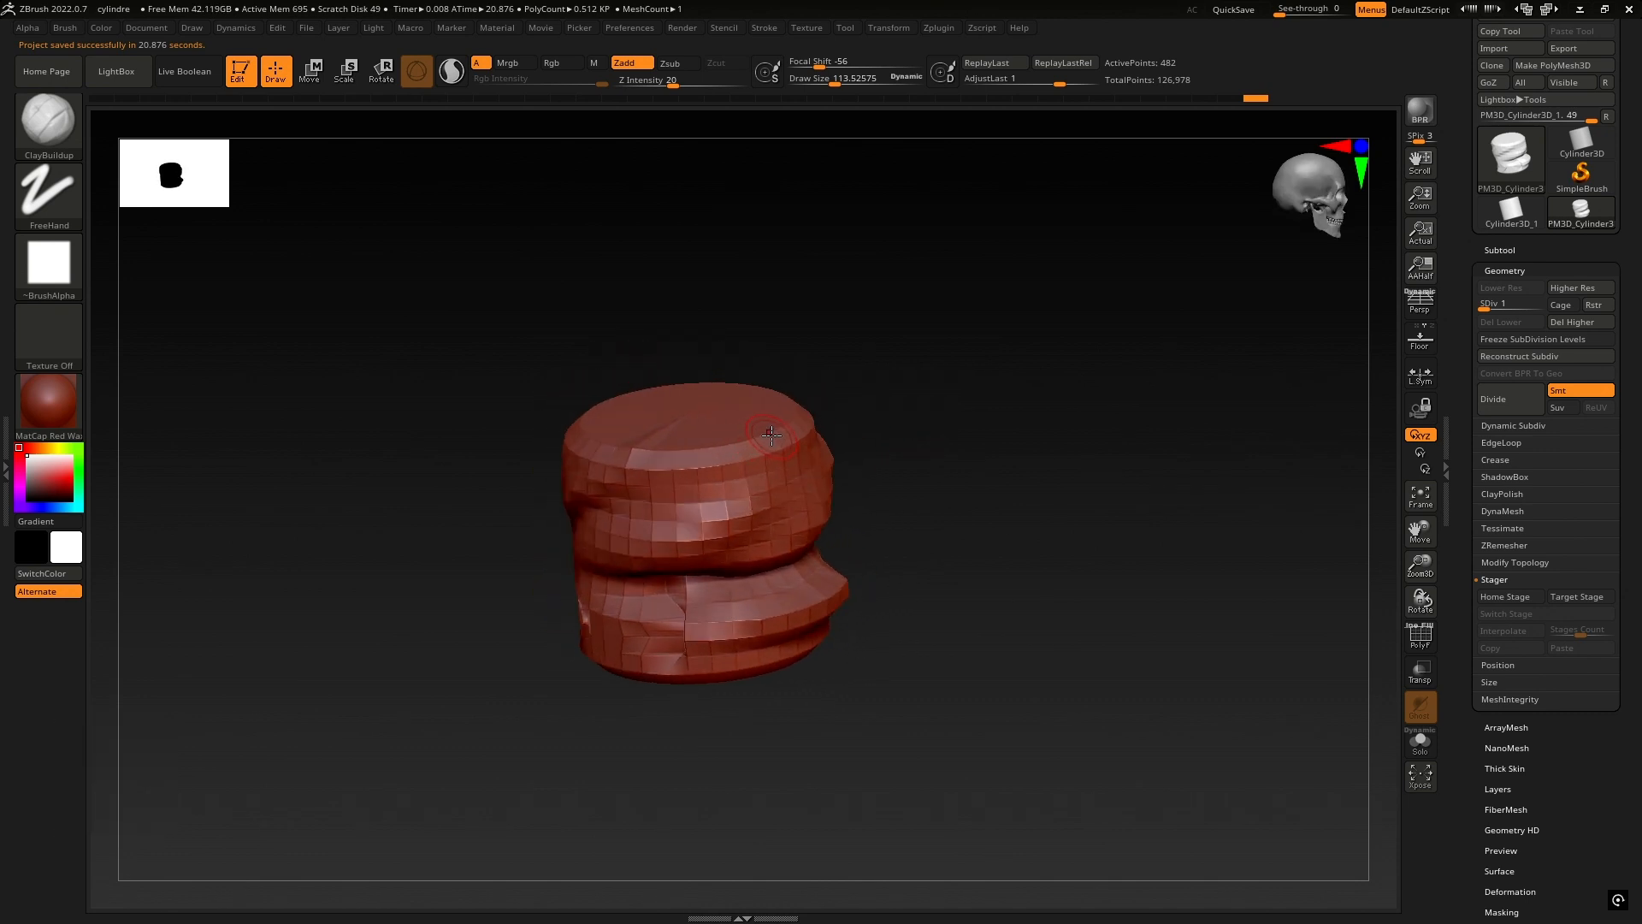
key(bracketleft)
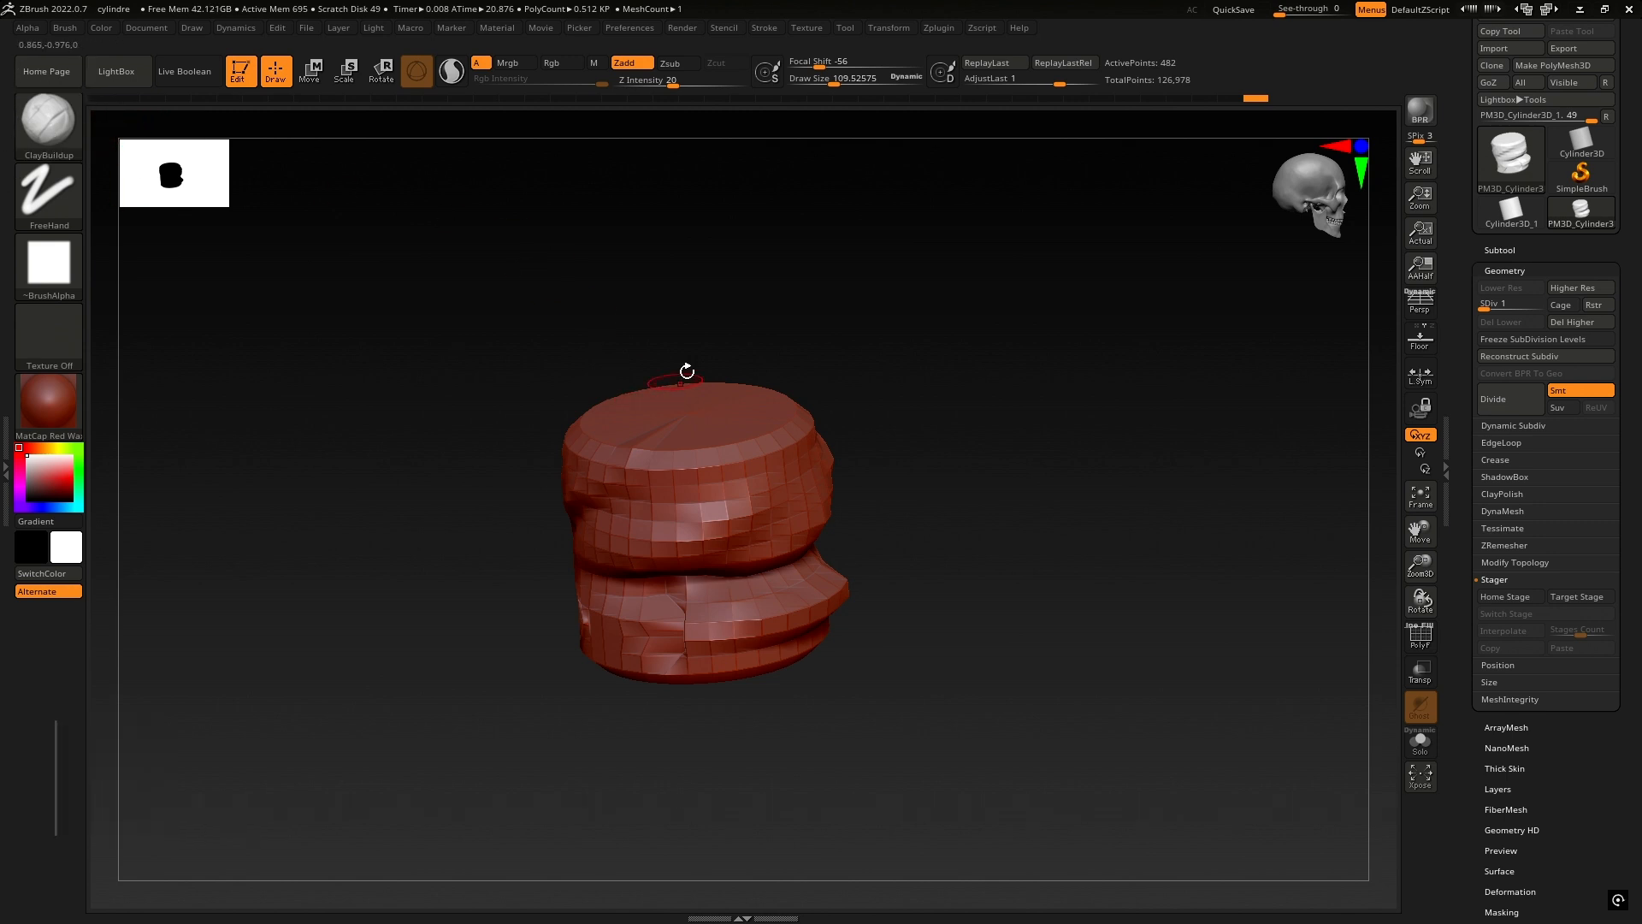
right_drag(752, 359, 776, 347)
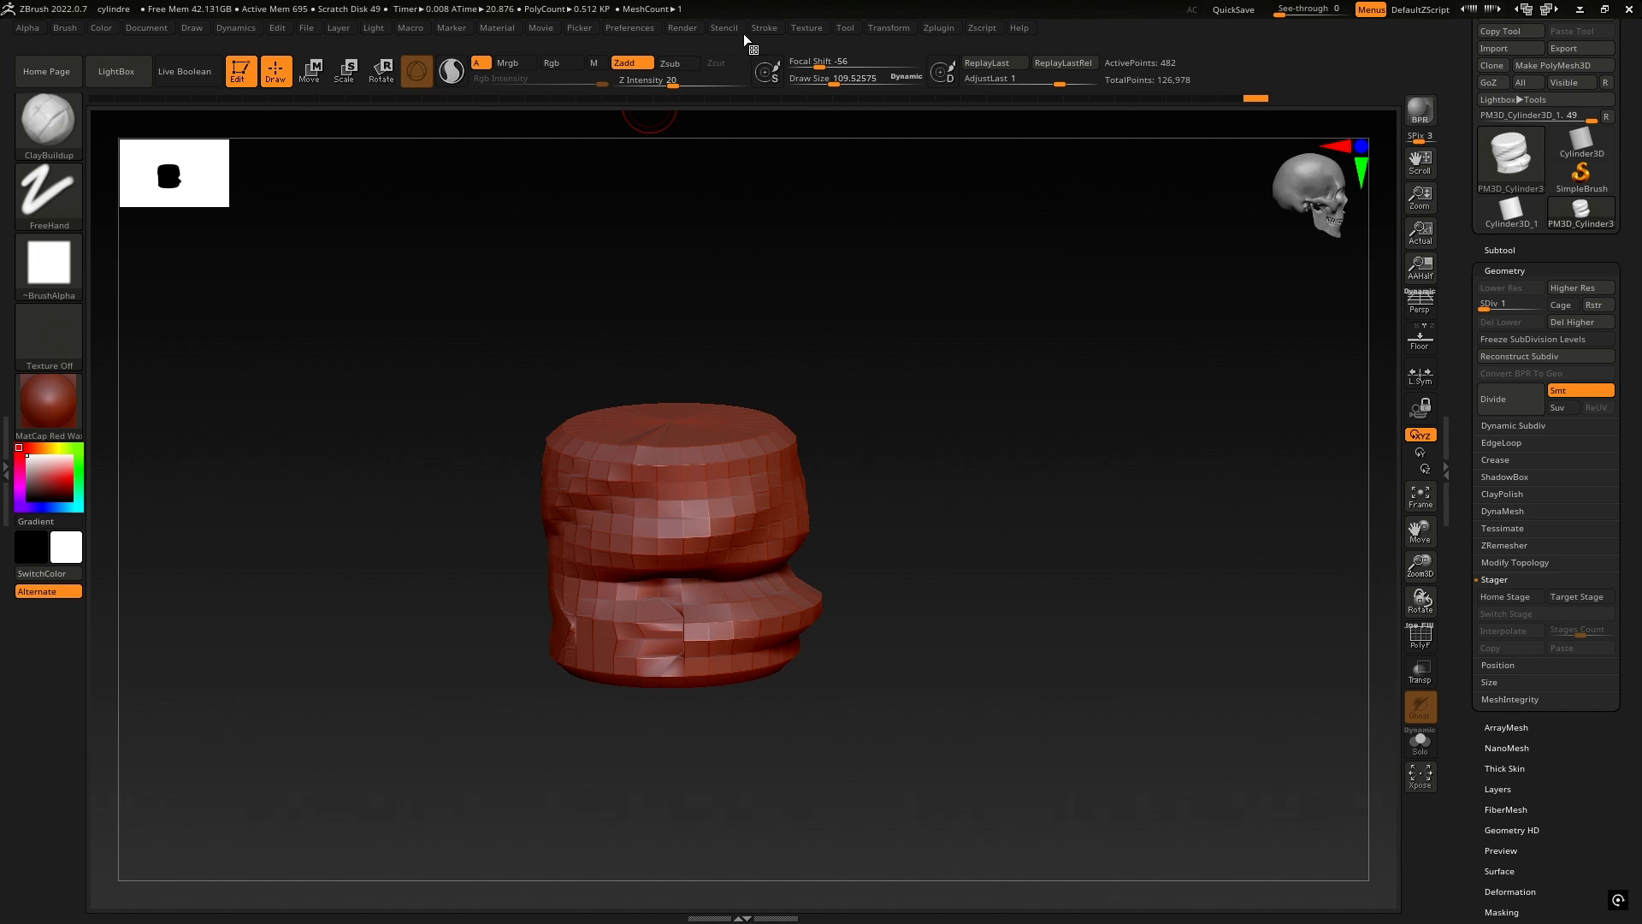
- Open the QuickSave settings in the preferences to examine the automatic saving options
click(642, 28)
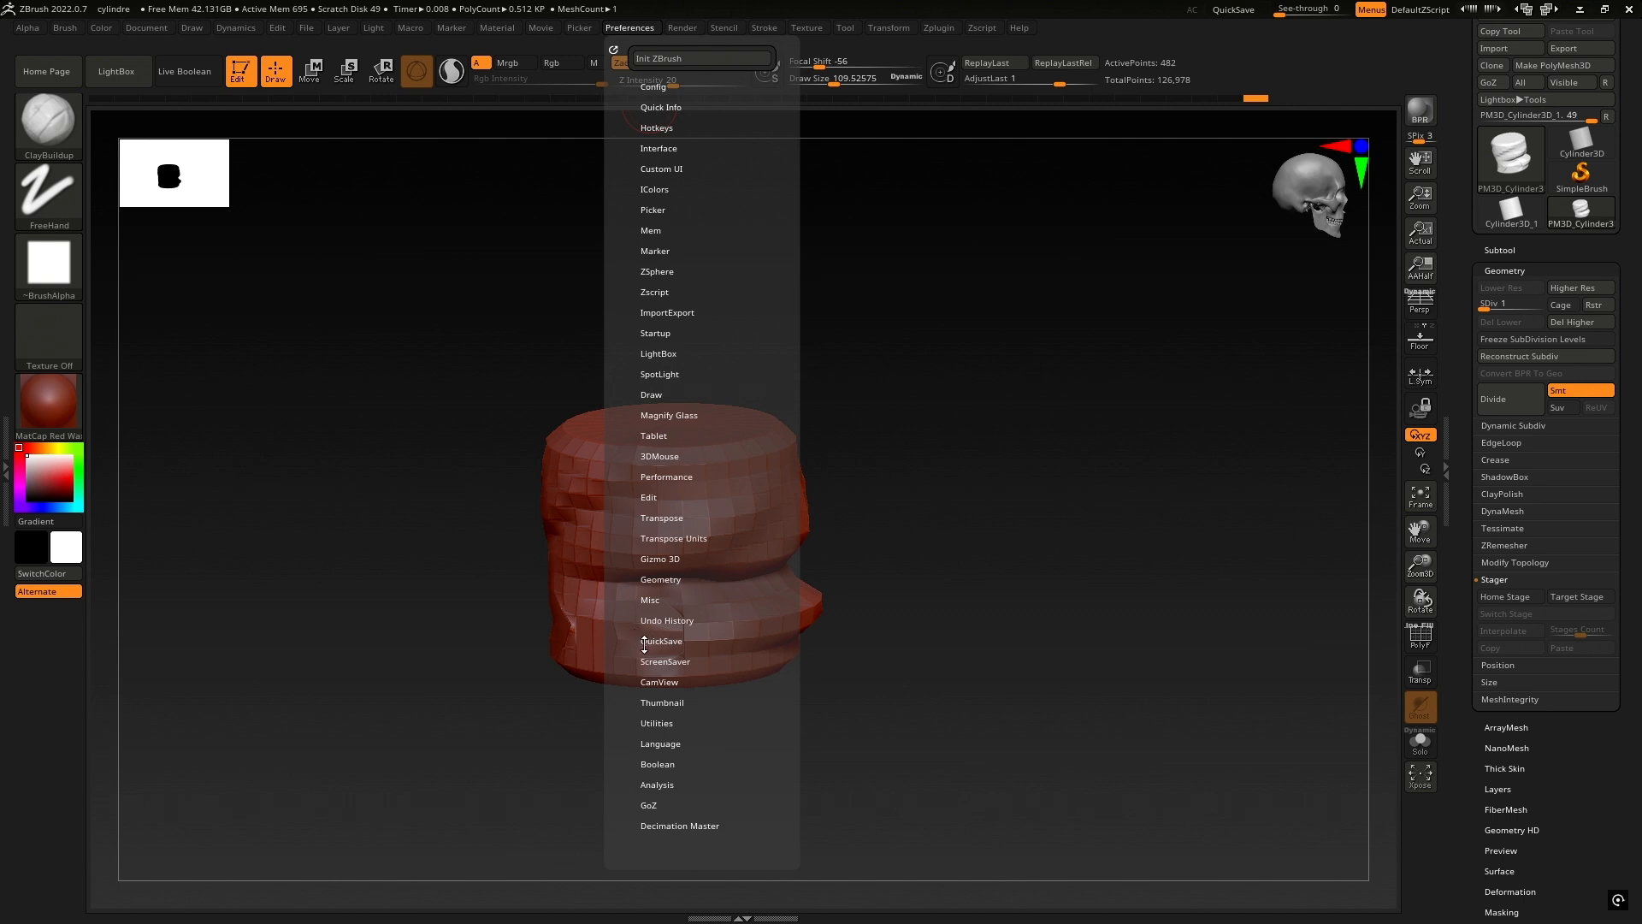
key(shift+m)
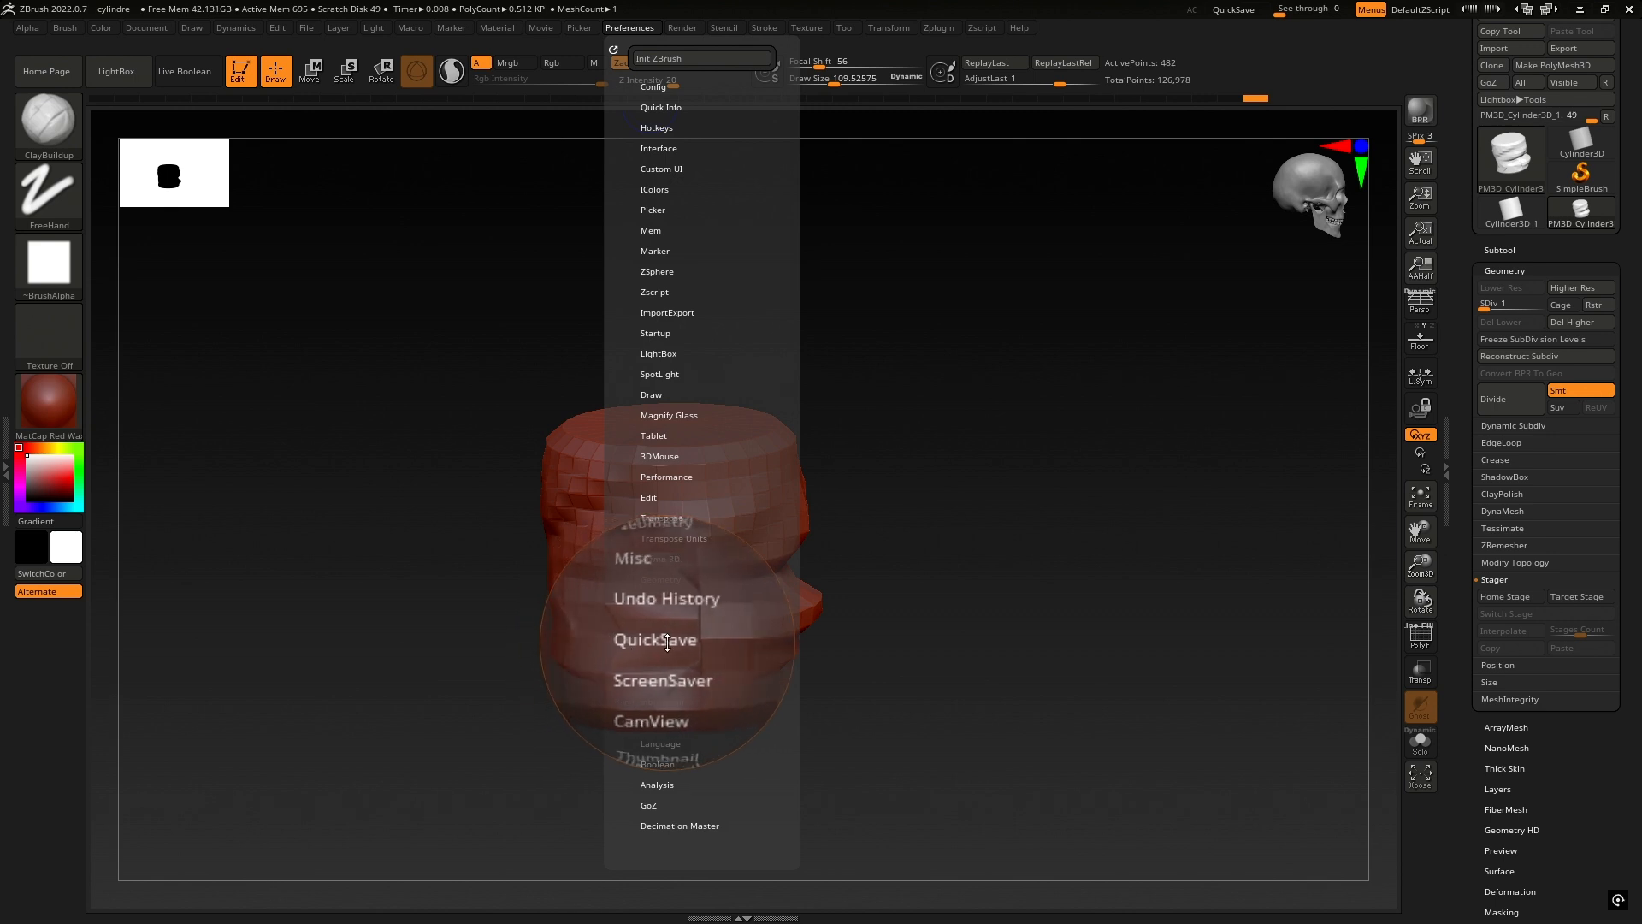
key(shift+m)
click(661, 642)
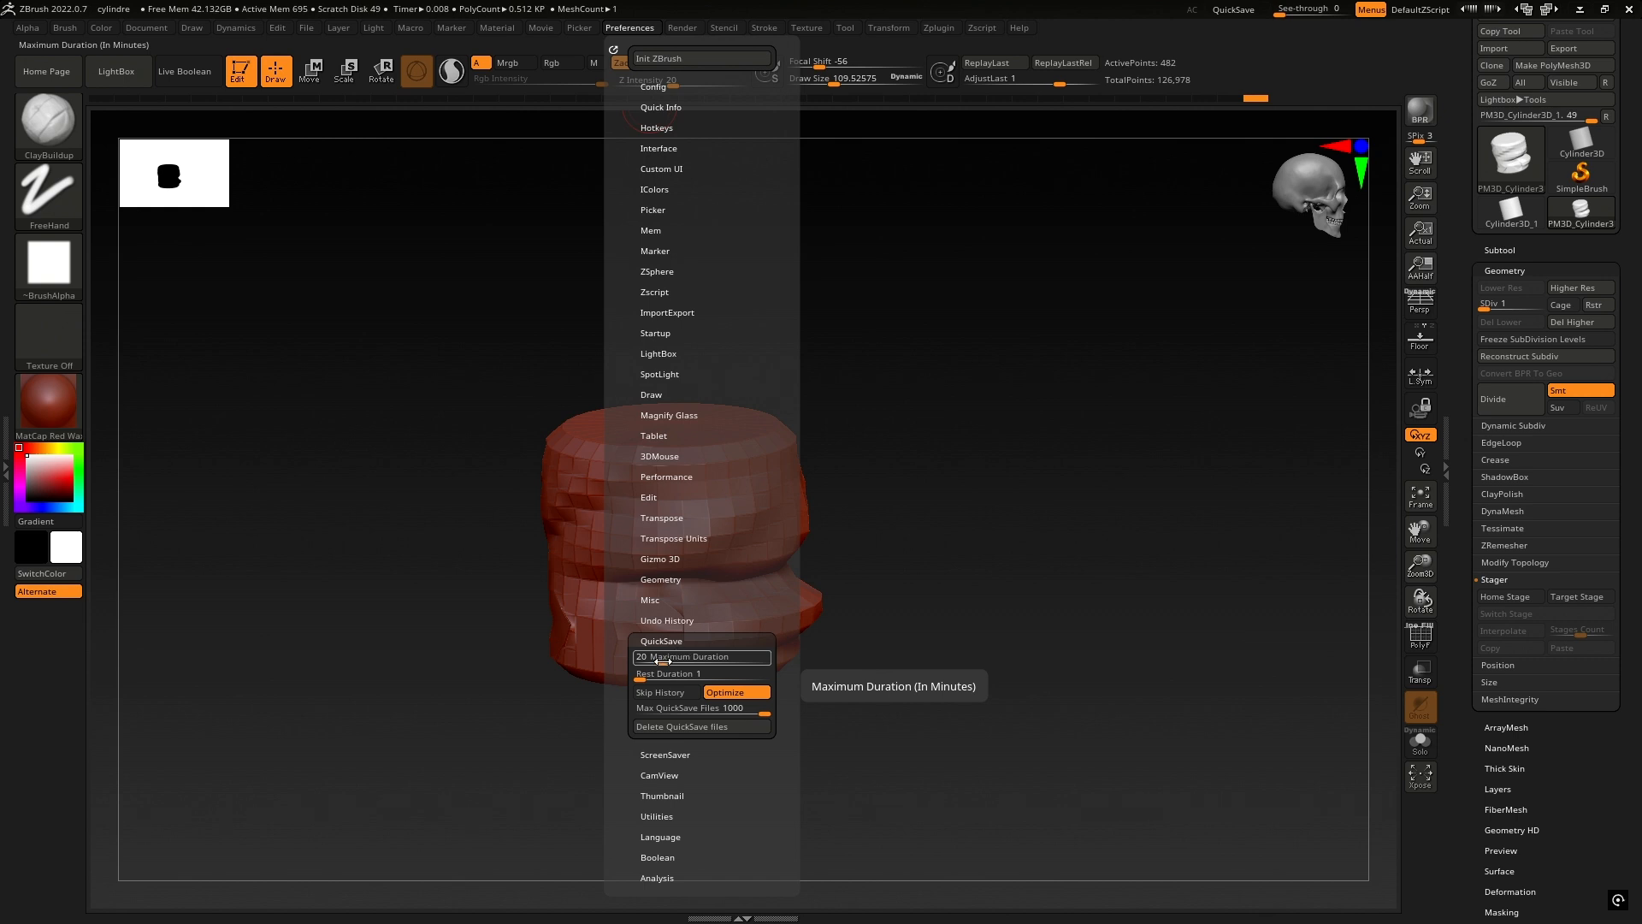
- QuickSave the cylinder project a few times after checking the maximum duration setting
drag(663, 661, 657, 661)
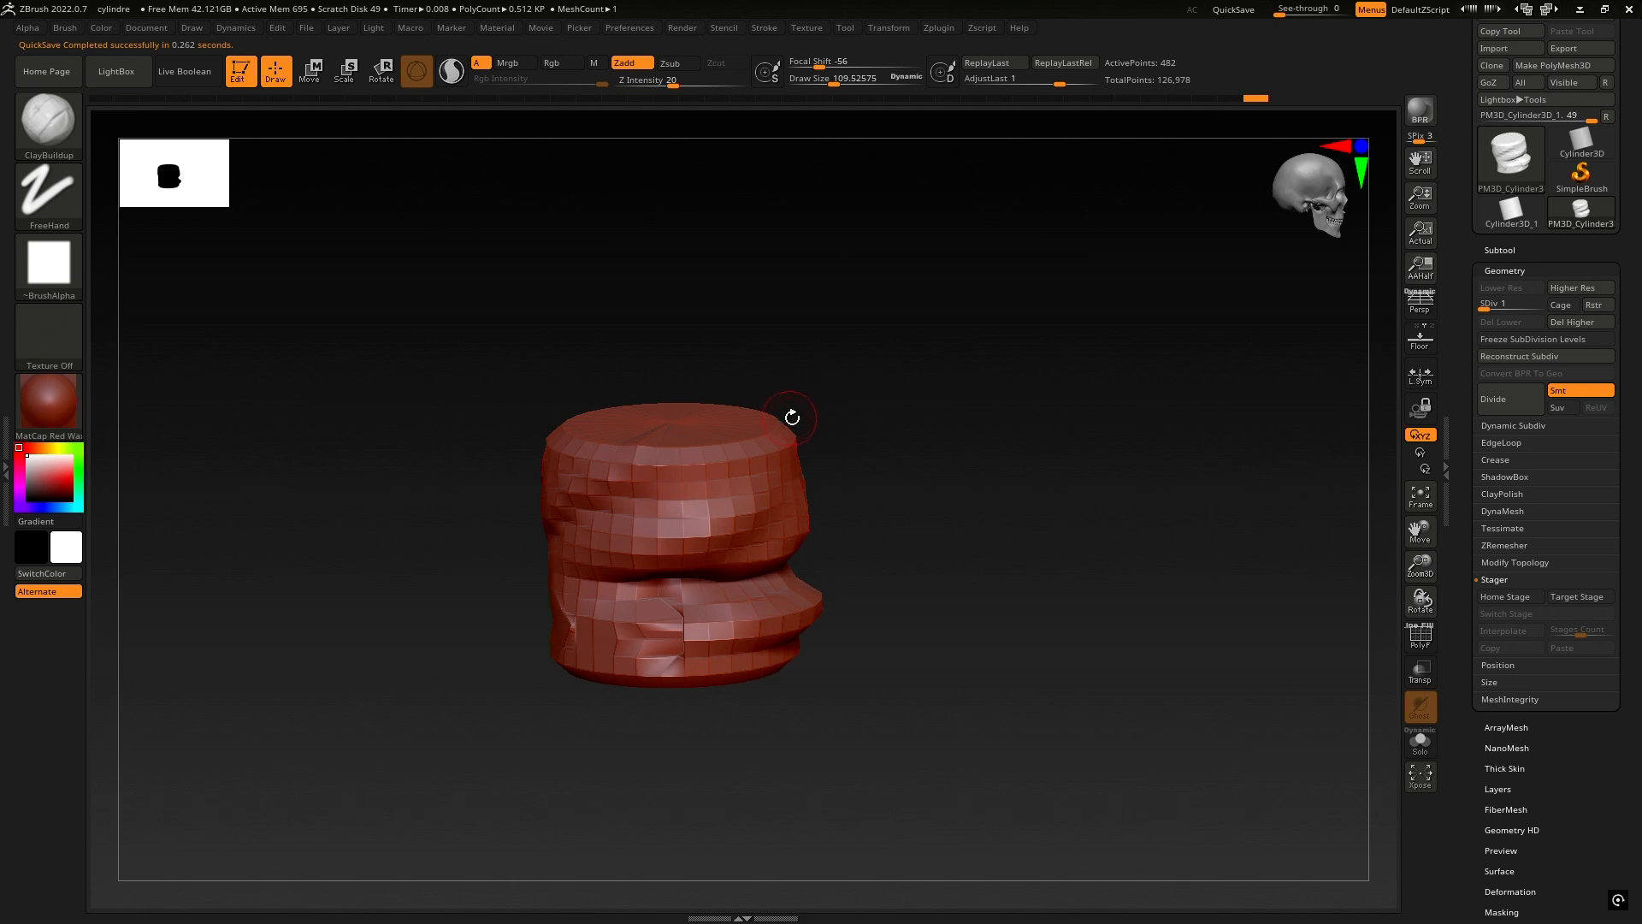
drag(850, 393, 902, 381)
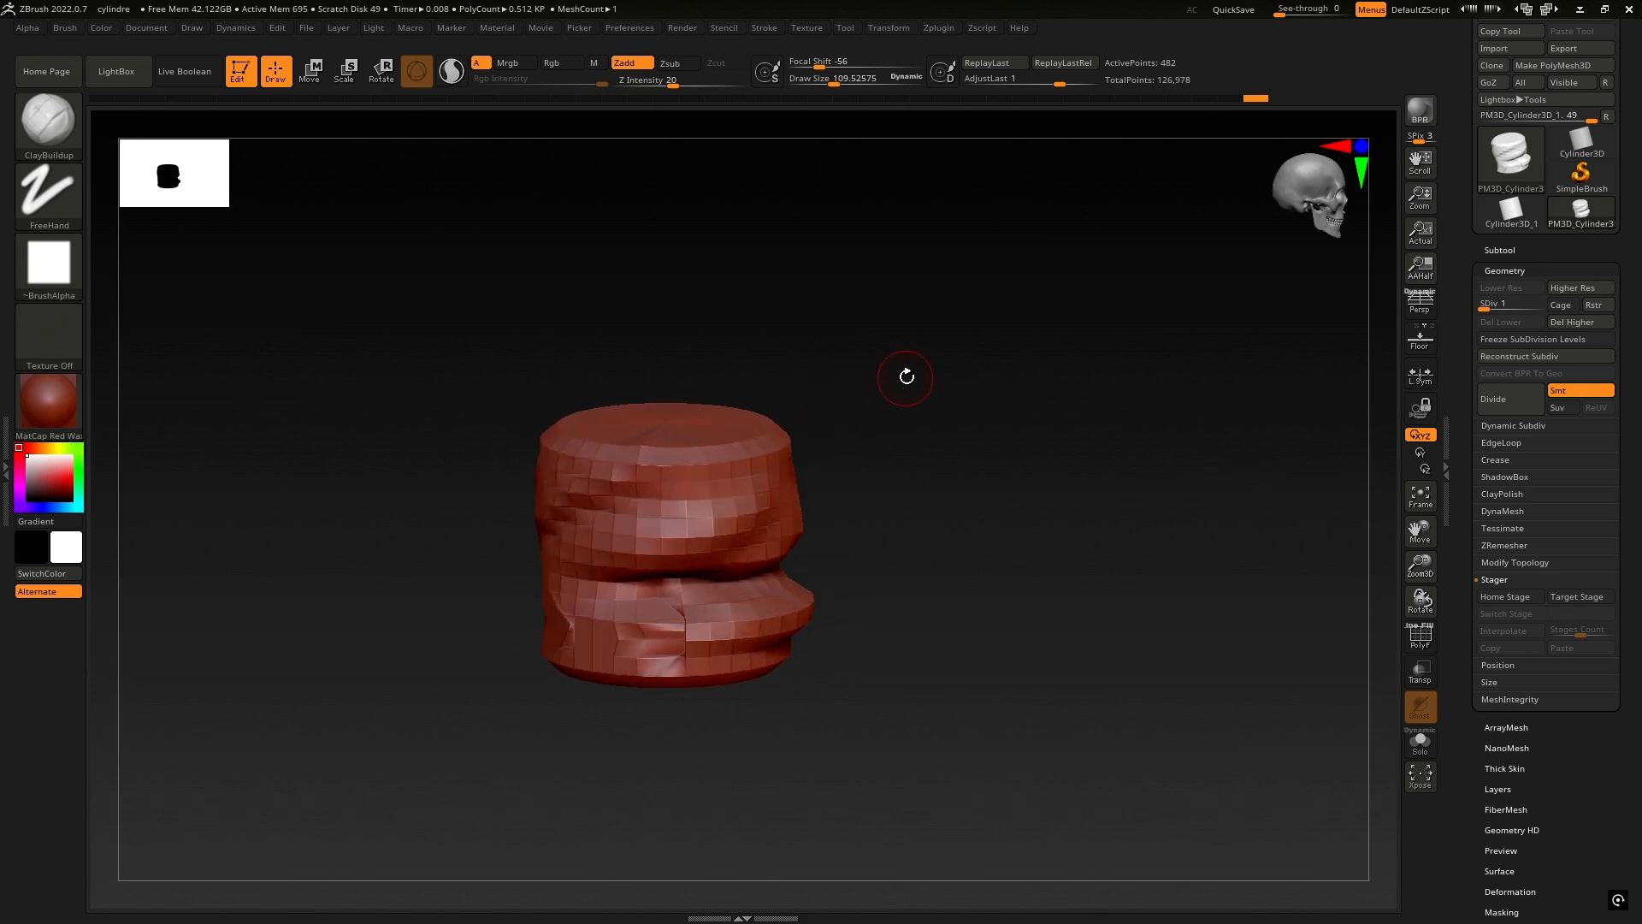
key(9)
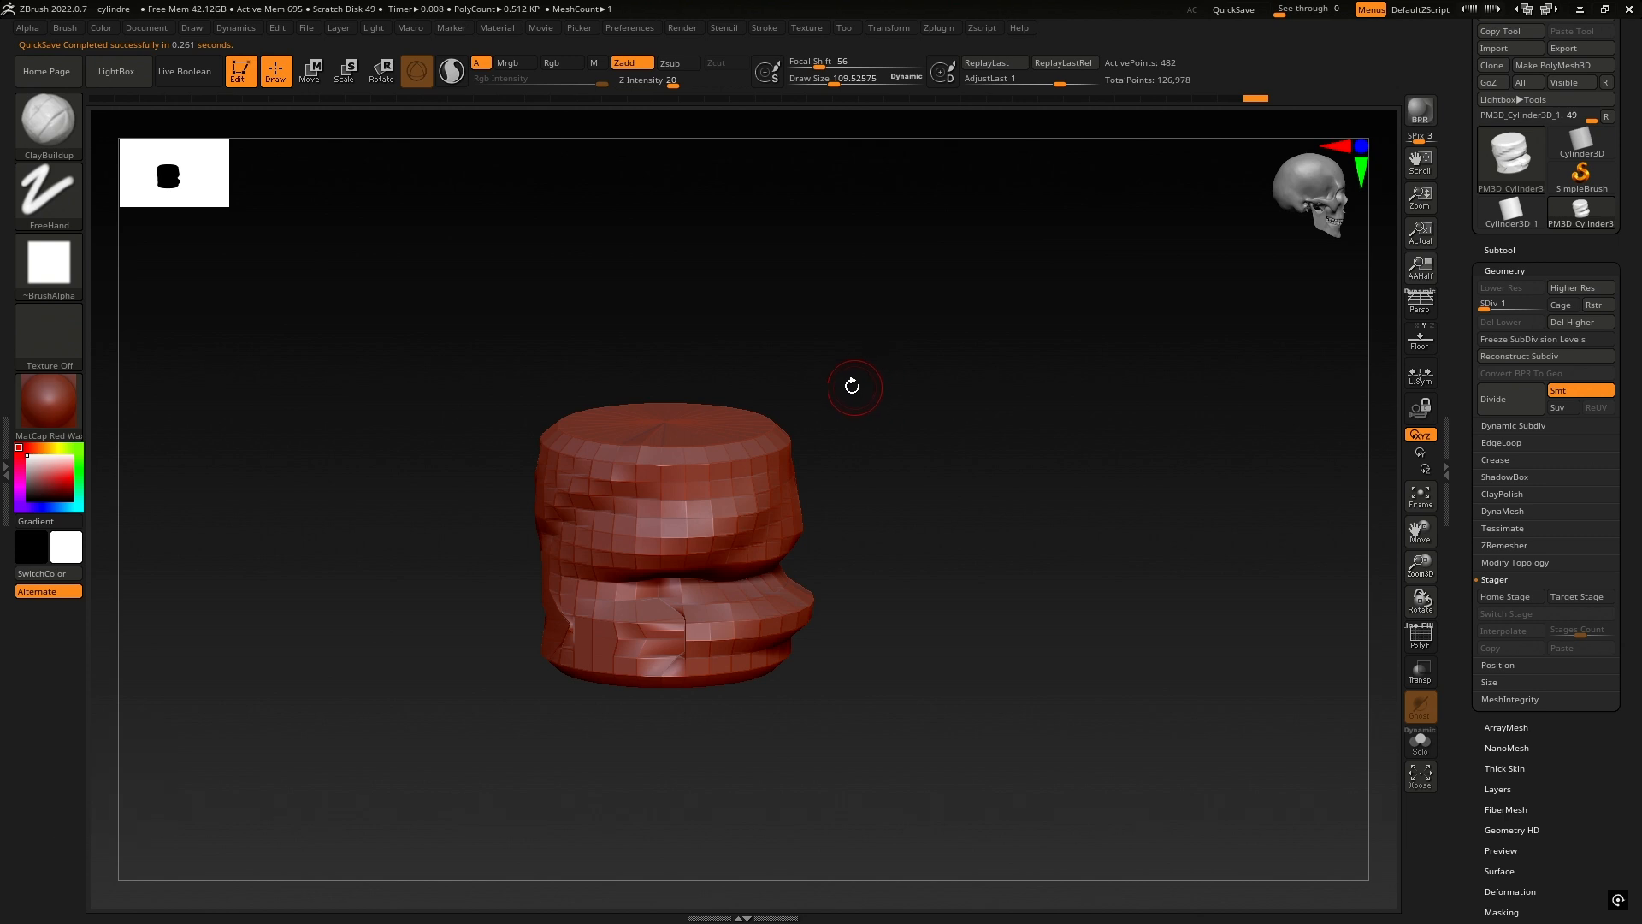
key(9)
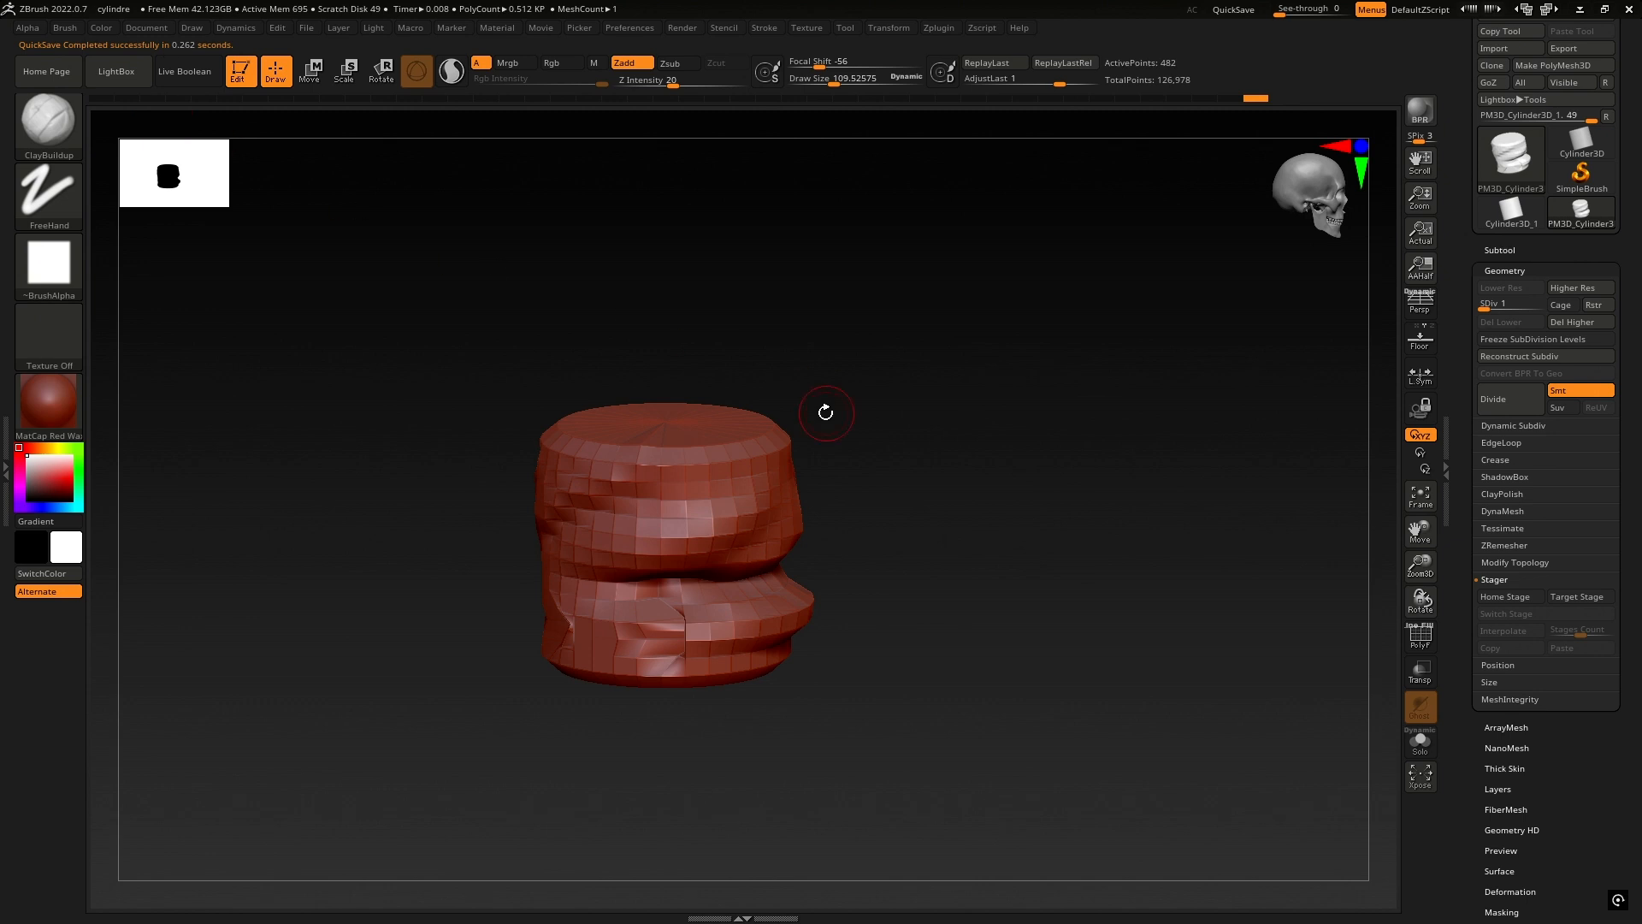
- Turn the cylinder to show its underside and QuickSave the project in that orientation
drag(824, 411, 876, 414)
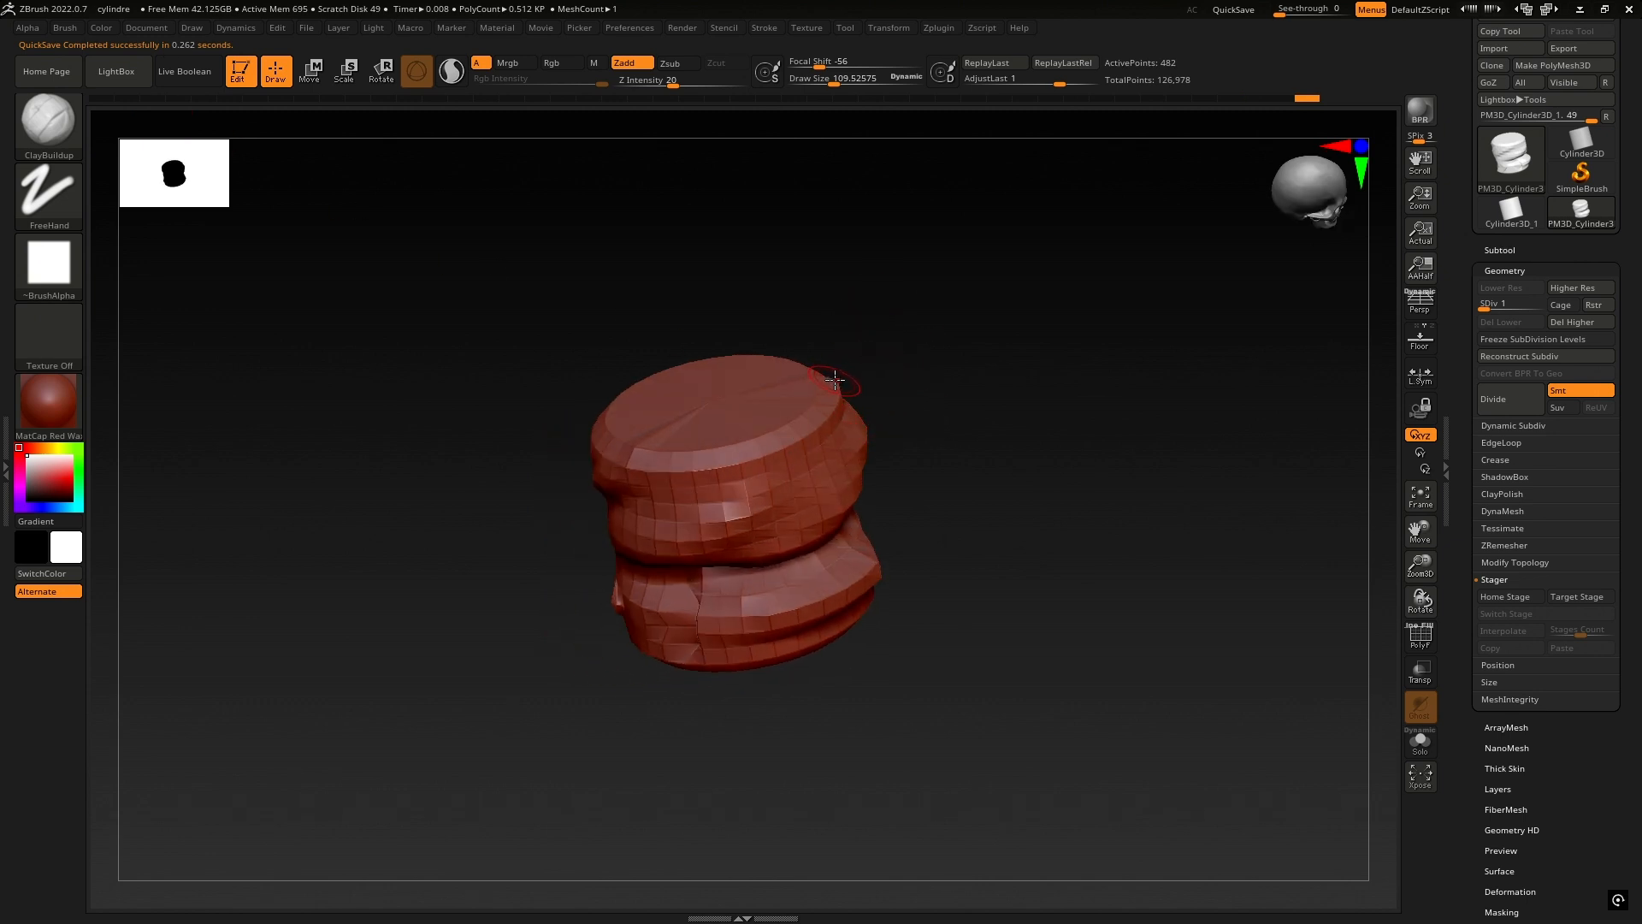
mouse_move(839, 356)
mouse_down()
mouse_move(873, 449)
mouse_move(876, 352)
mouse_move(957, 436)
mouse_up()
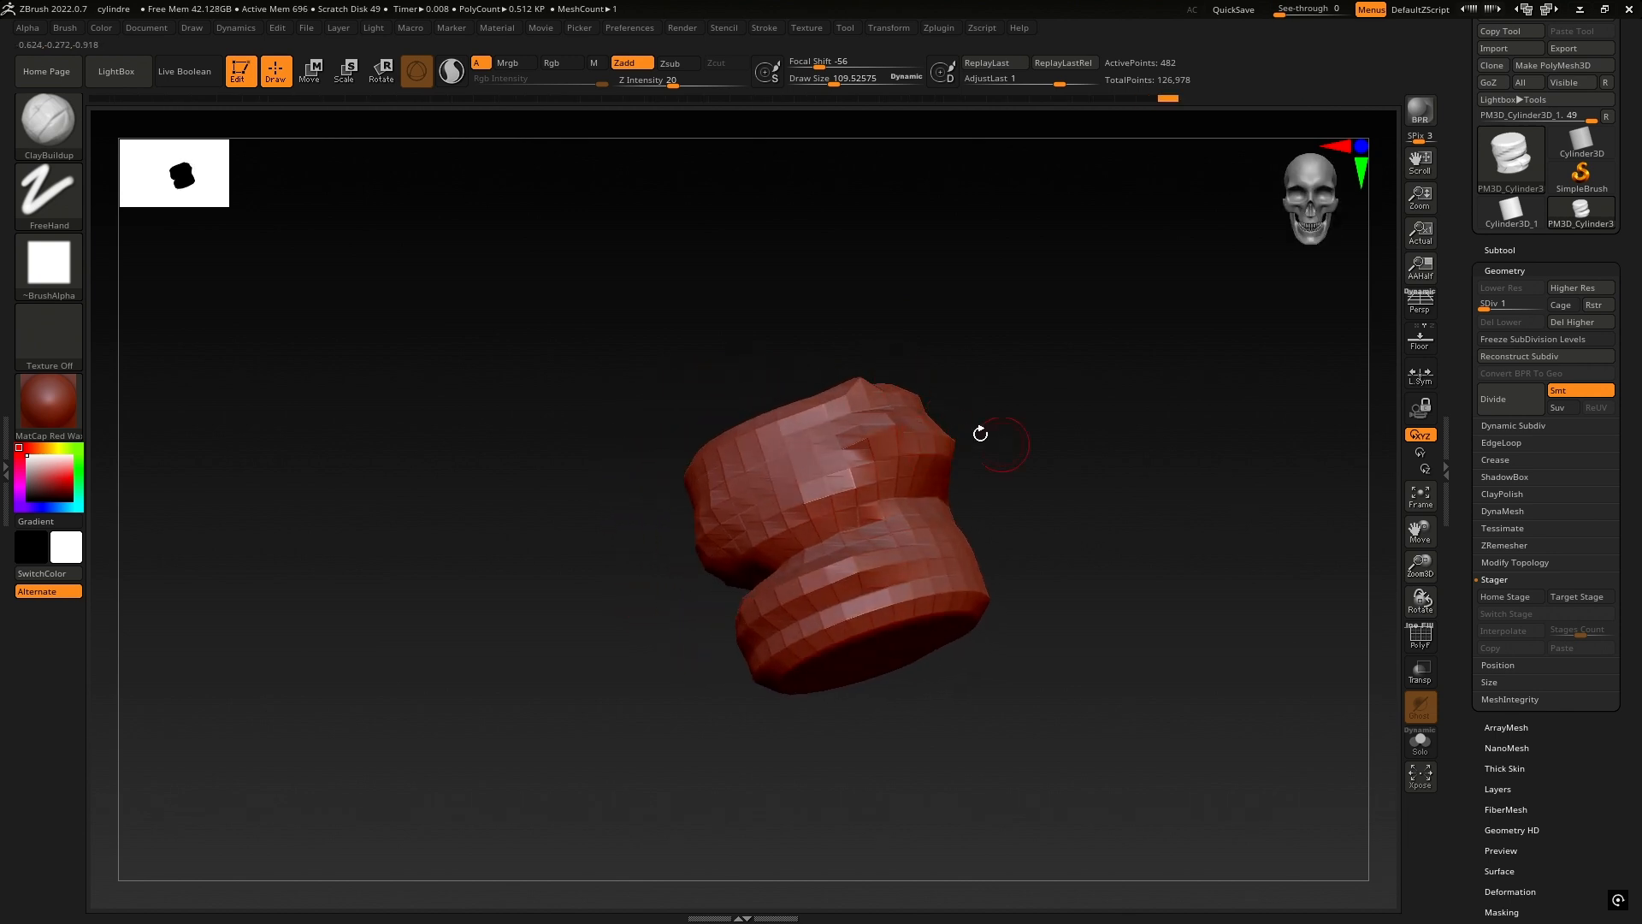
key(9)
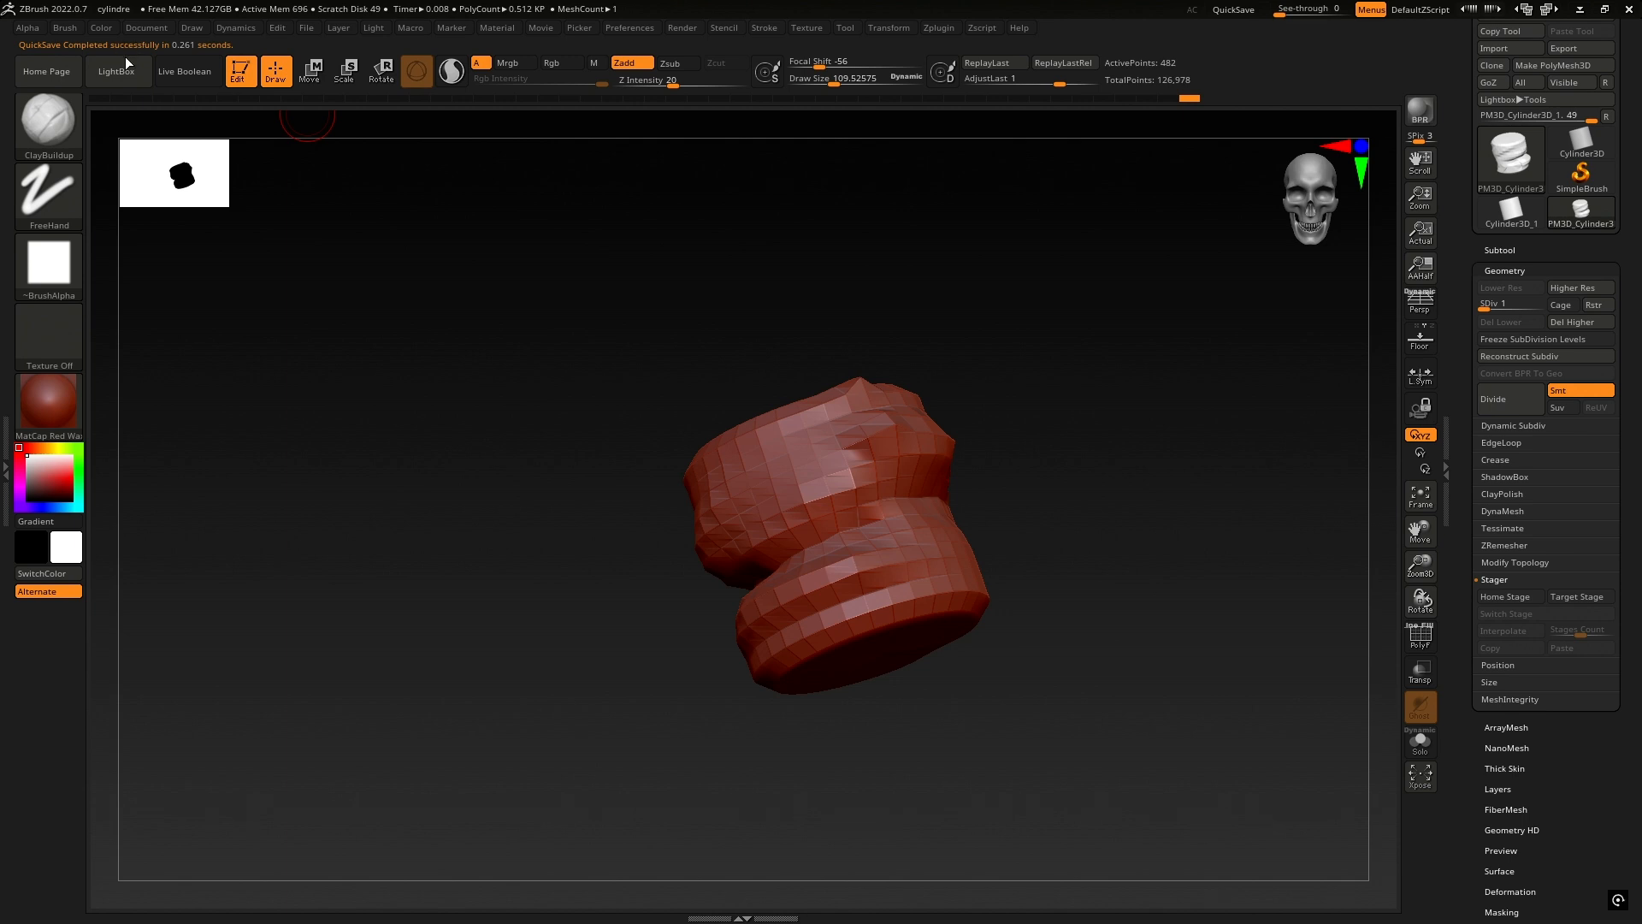
- Return the cylinder to an upright view, and show and hide the LightBox browser several times
drag(993, 378, 1010, 406)
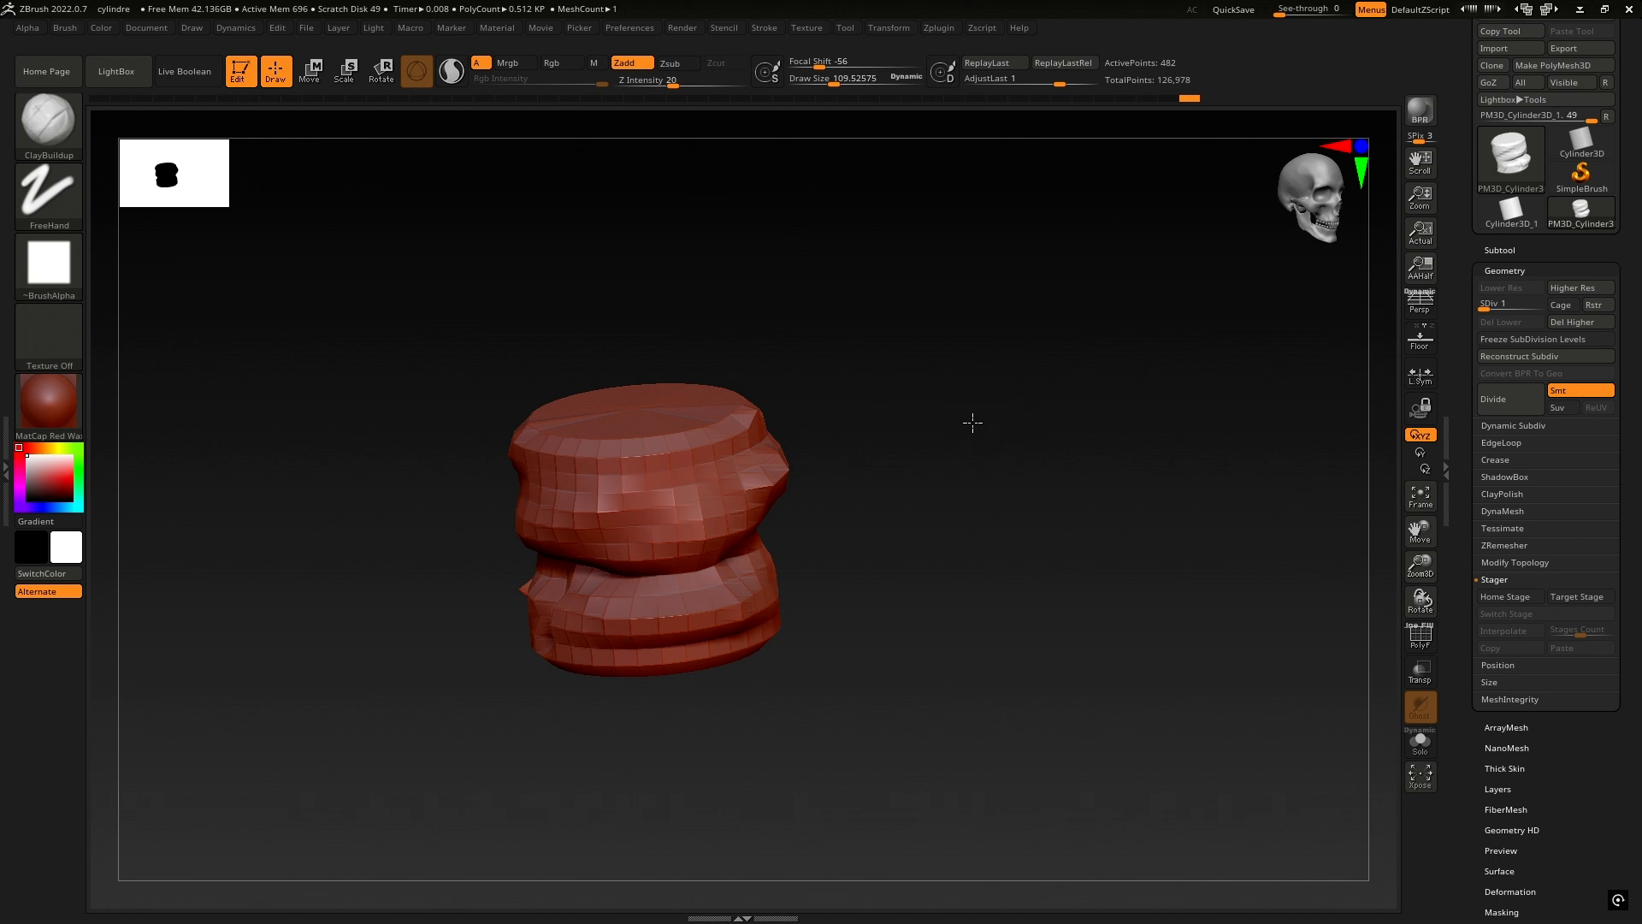
drag(973, 422, 938, 455)
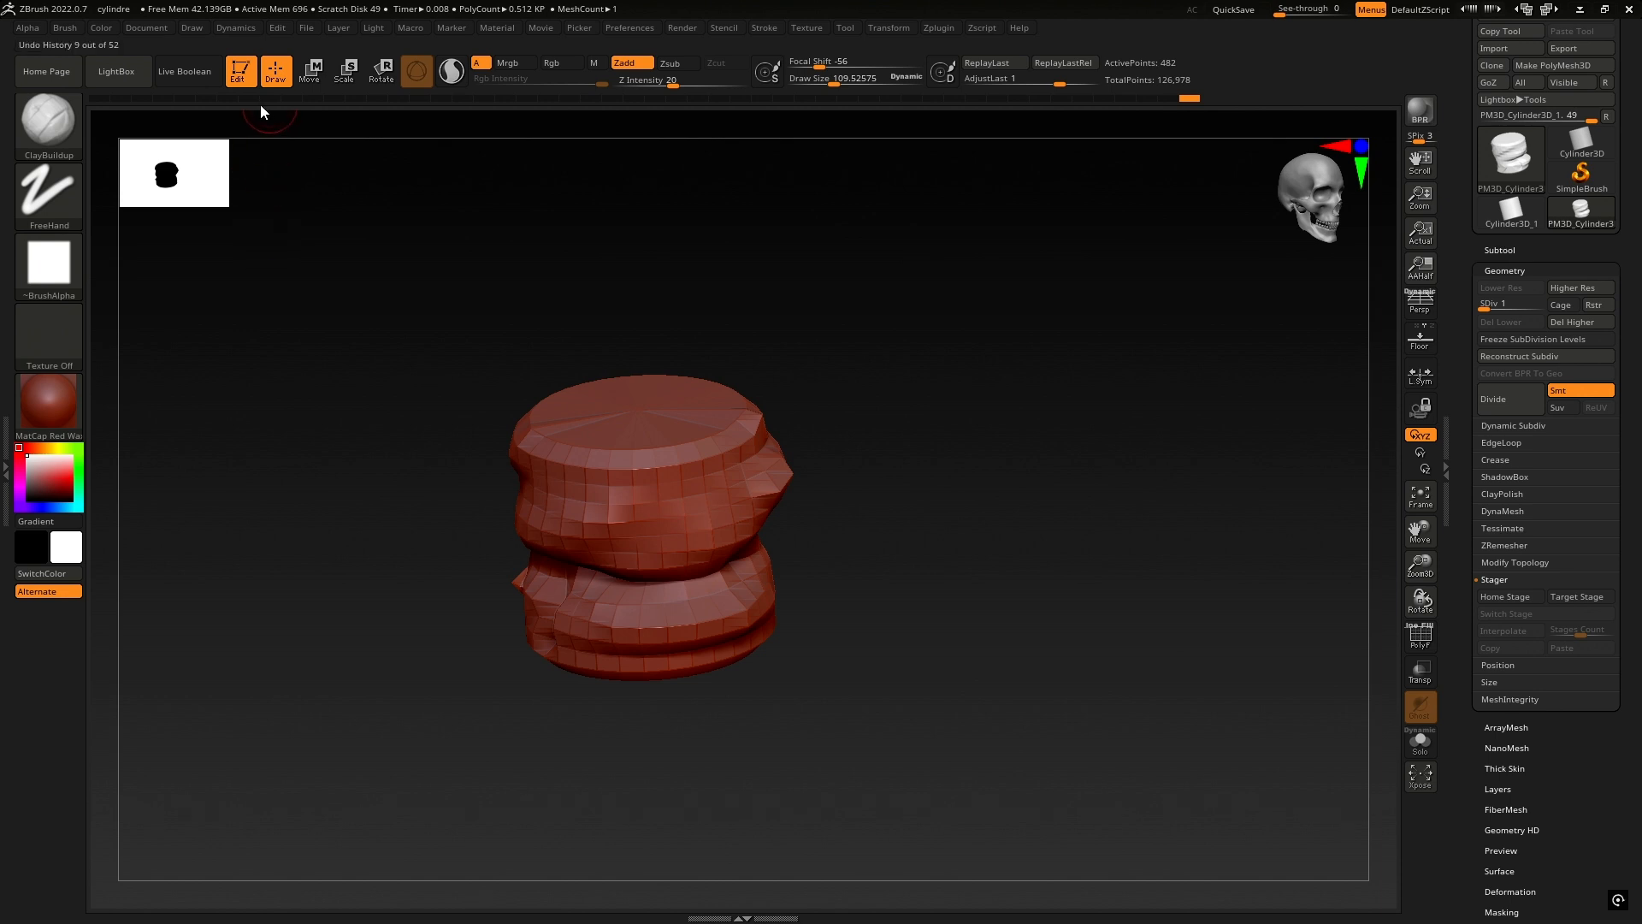
click(120, 73)
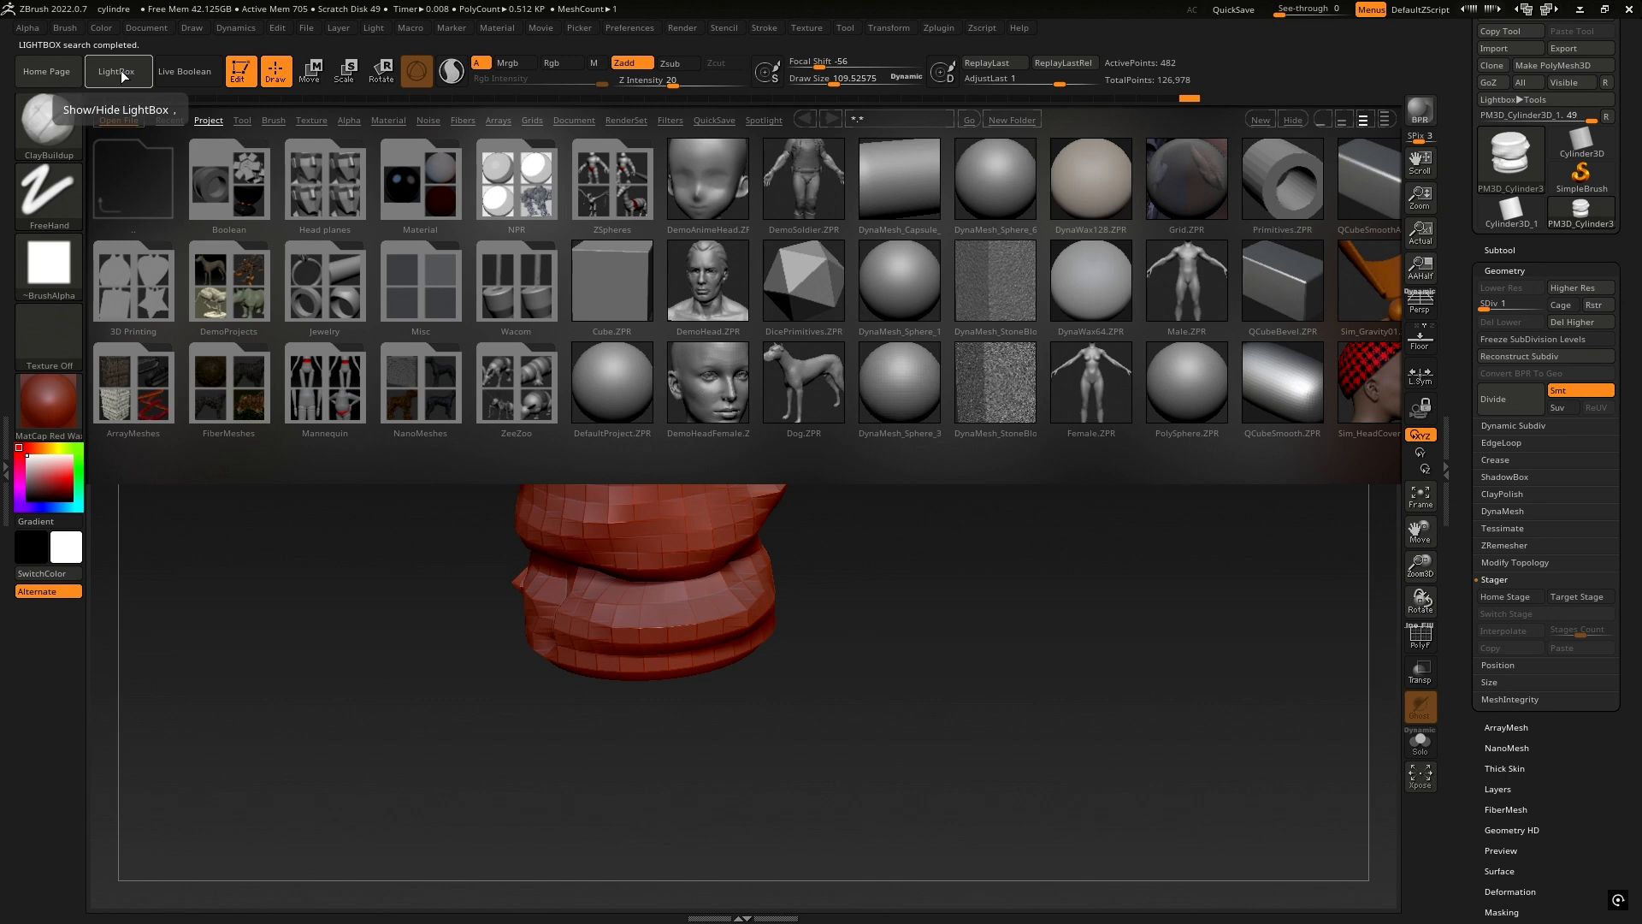
click(118, 73)
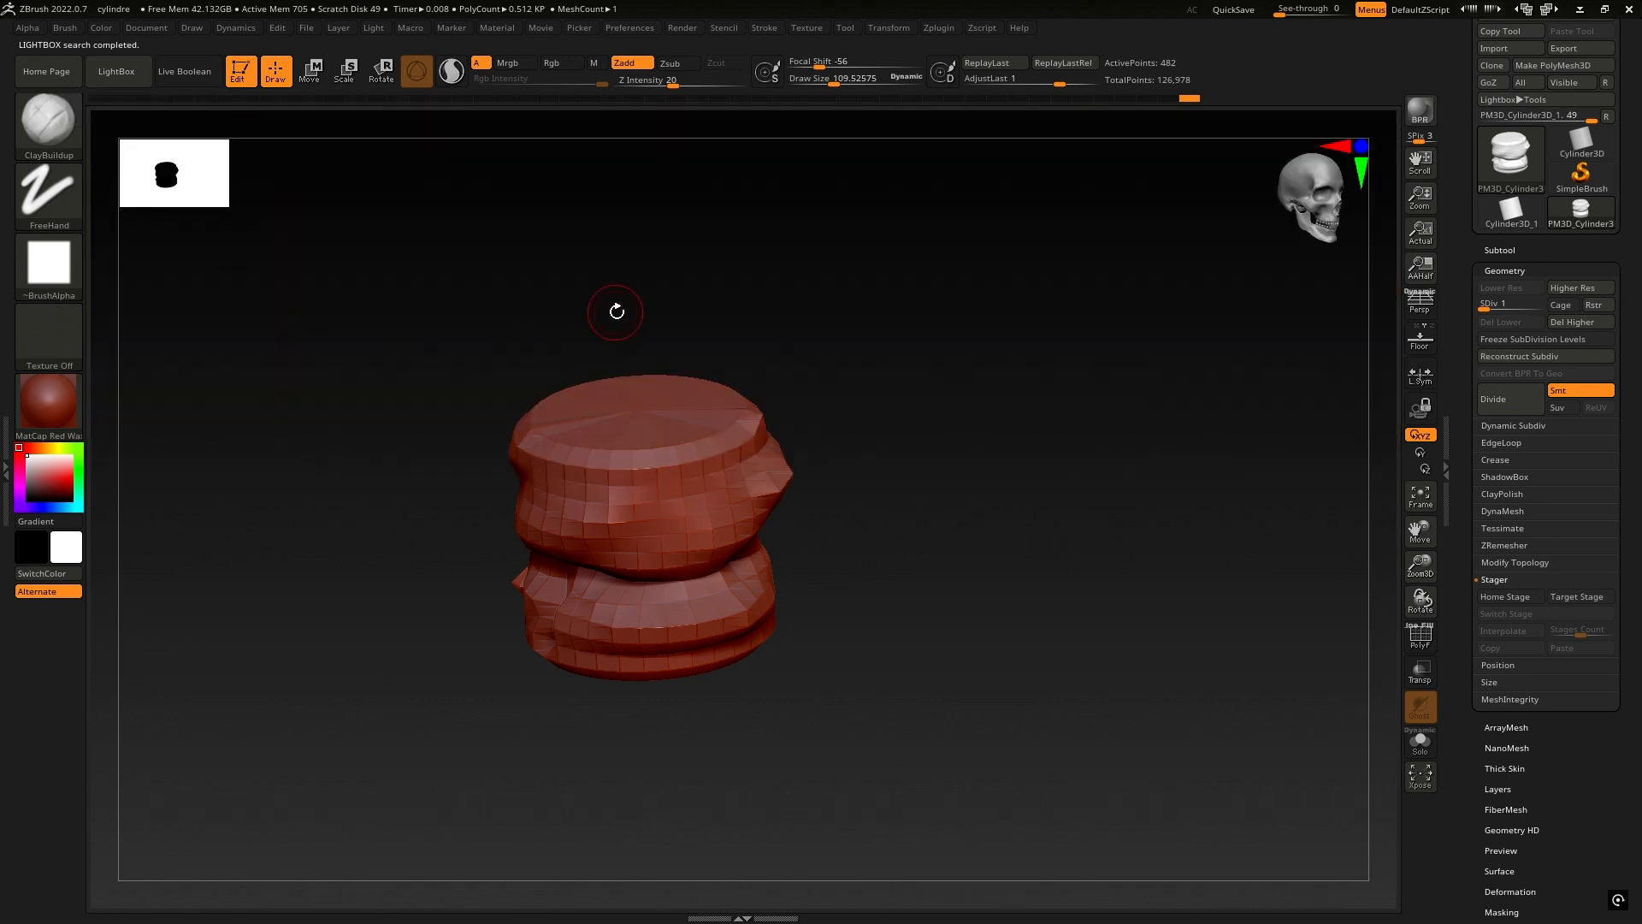
key(comma)
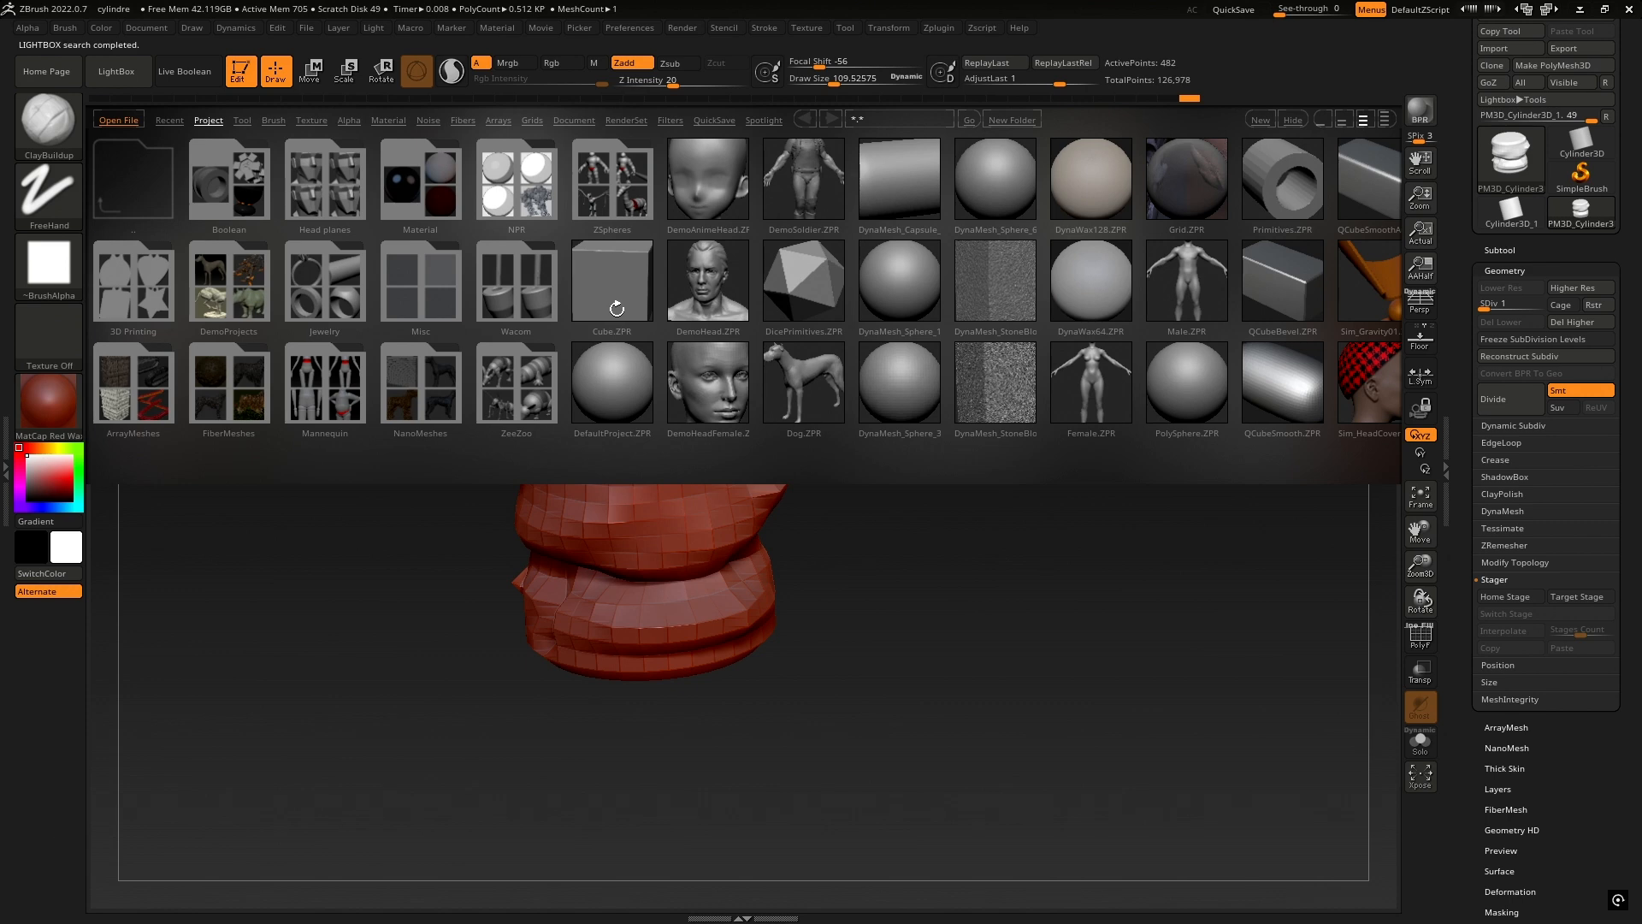
key(comma)
key(comma)
key(comma)
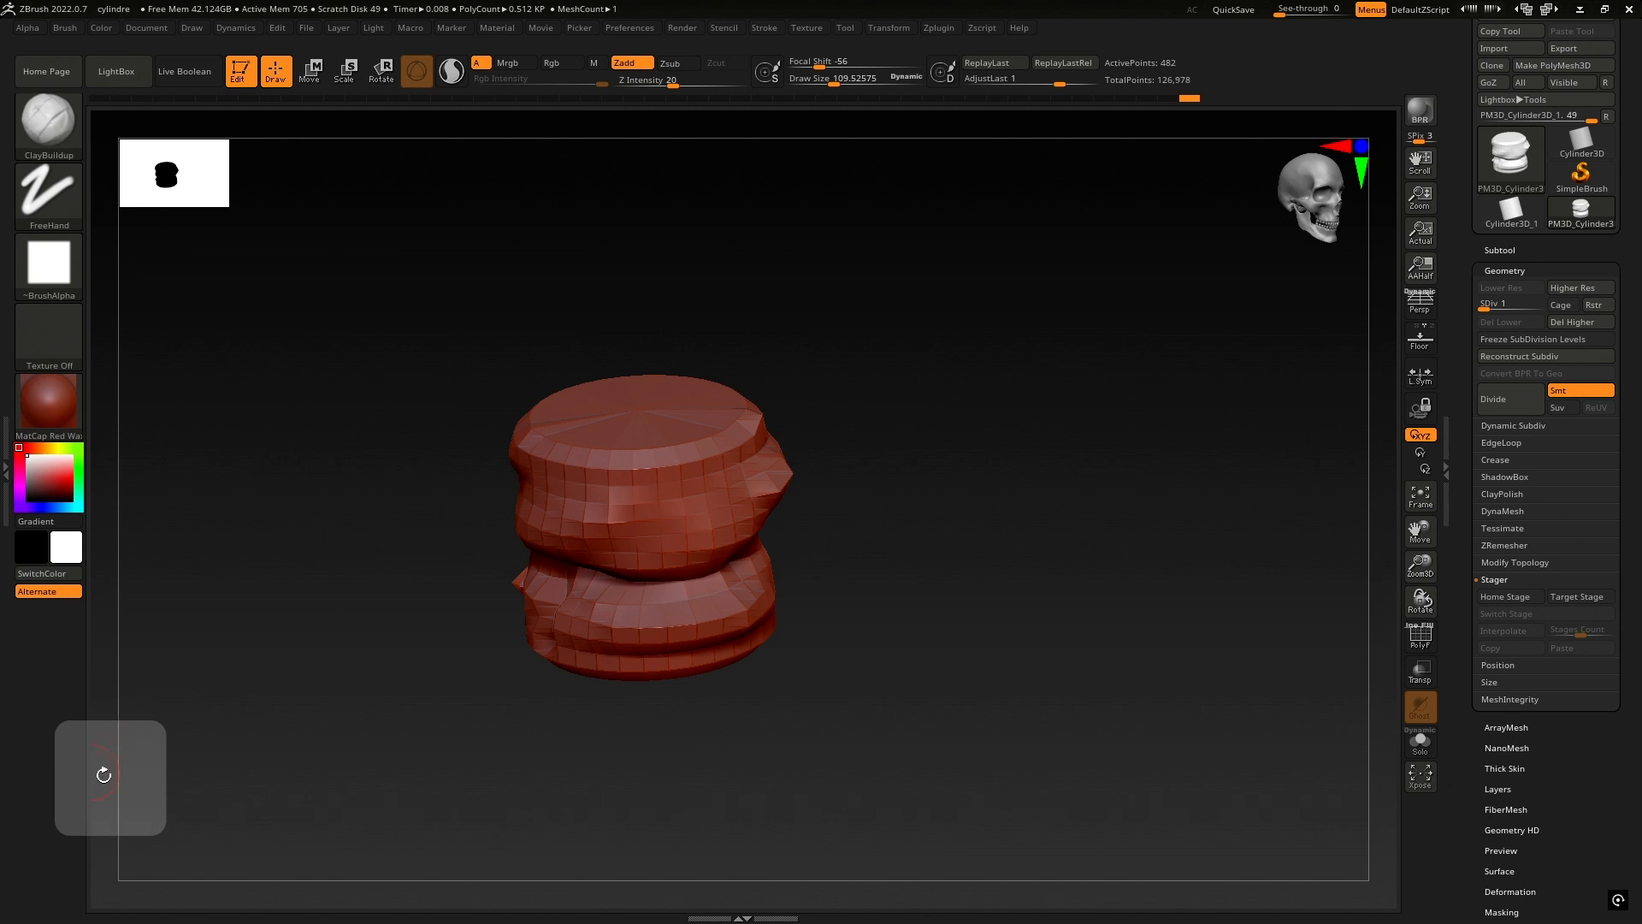
key(comma)
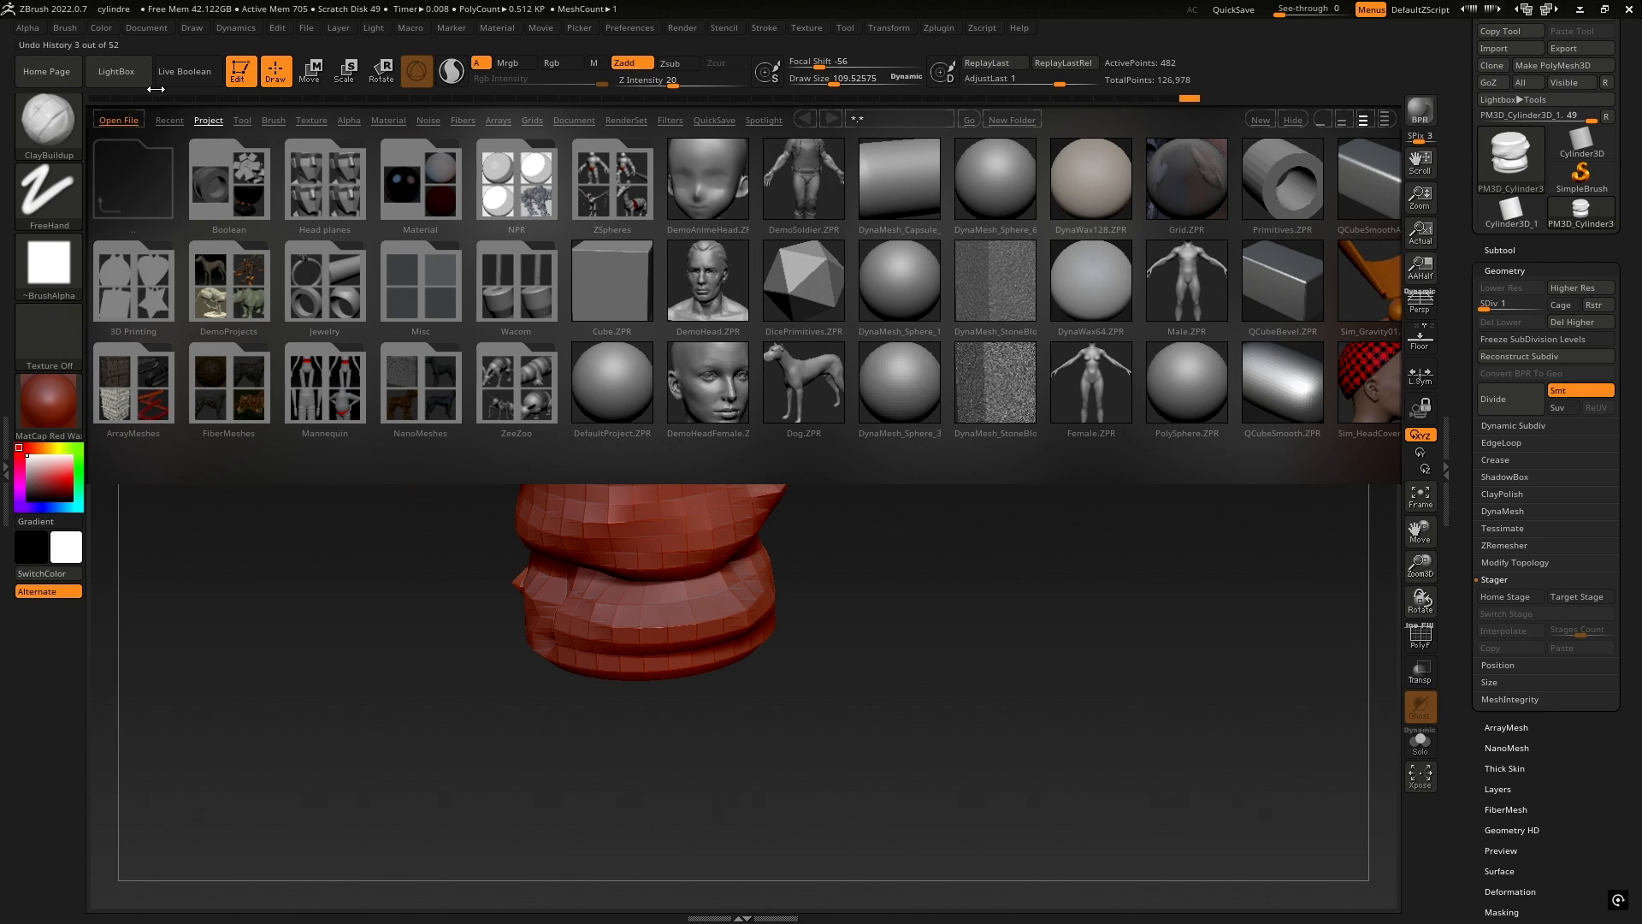
- Load the automatic save QS_42675.zpr from LightBox's QuickSave files without saving the current project, and inspect the restored cylinder
click(132, 77)
click(132, 77)
click(715, 120)
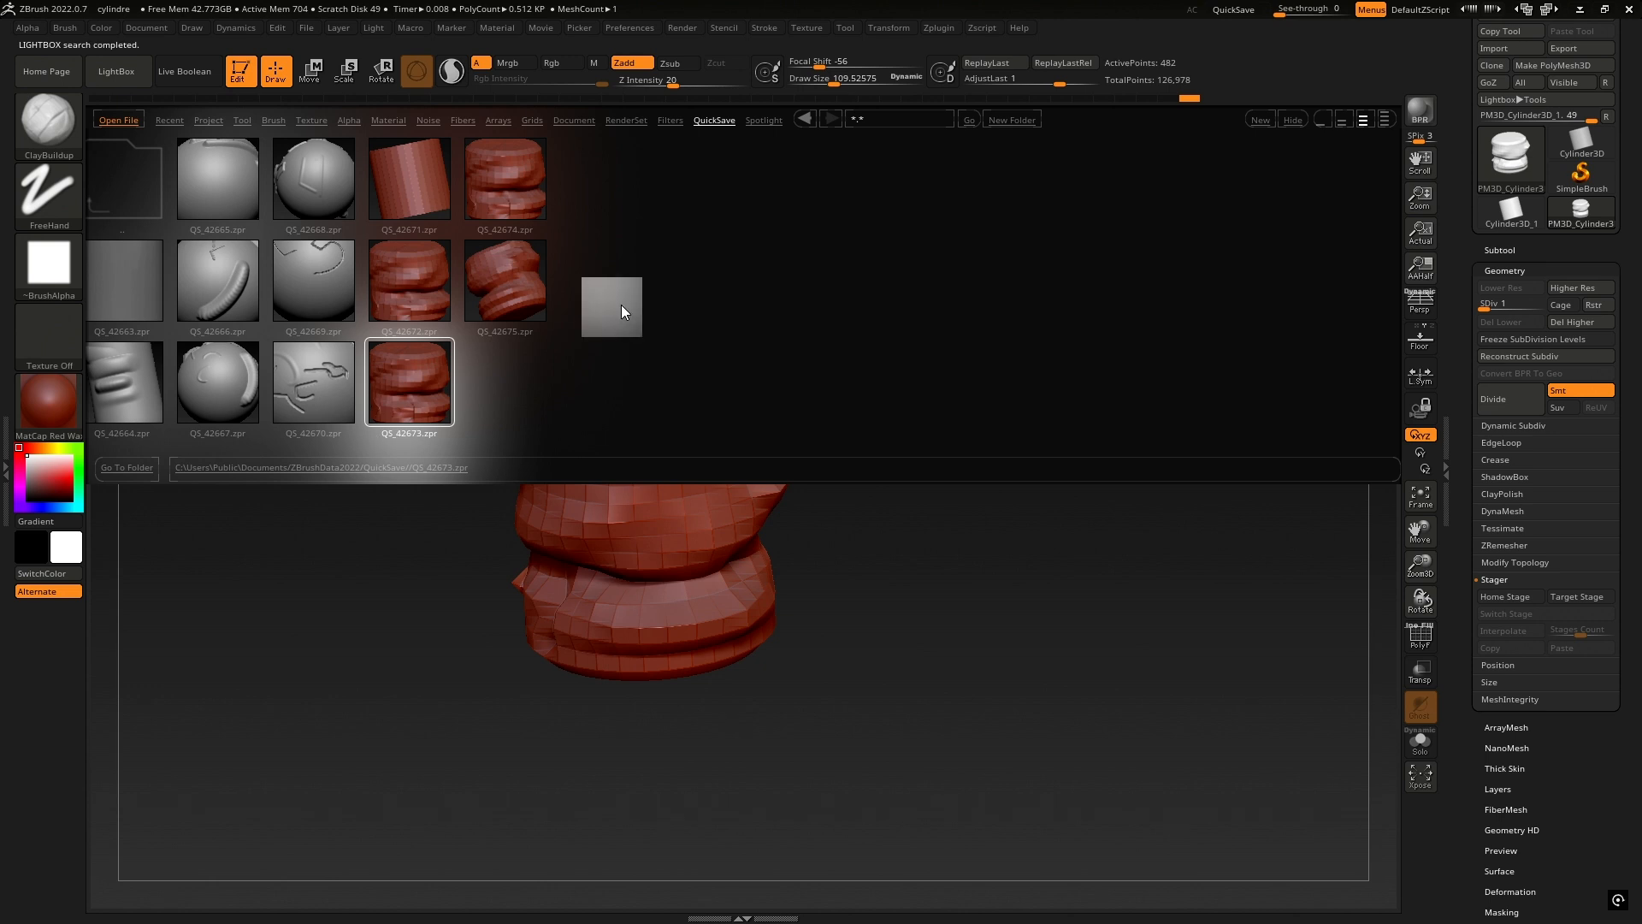
double_click(510, 292)
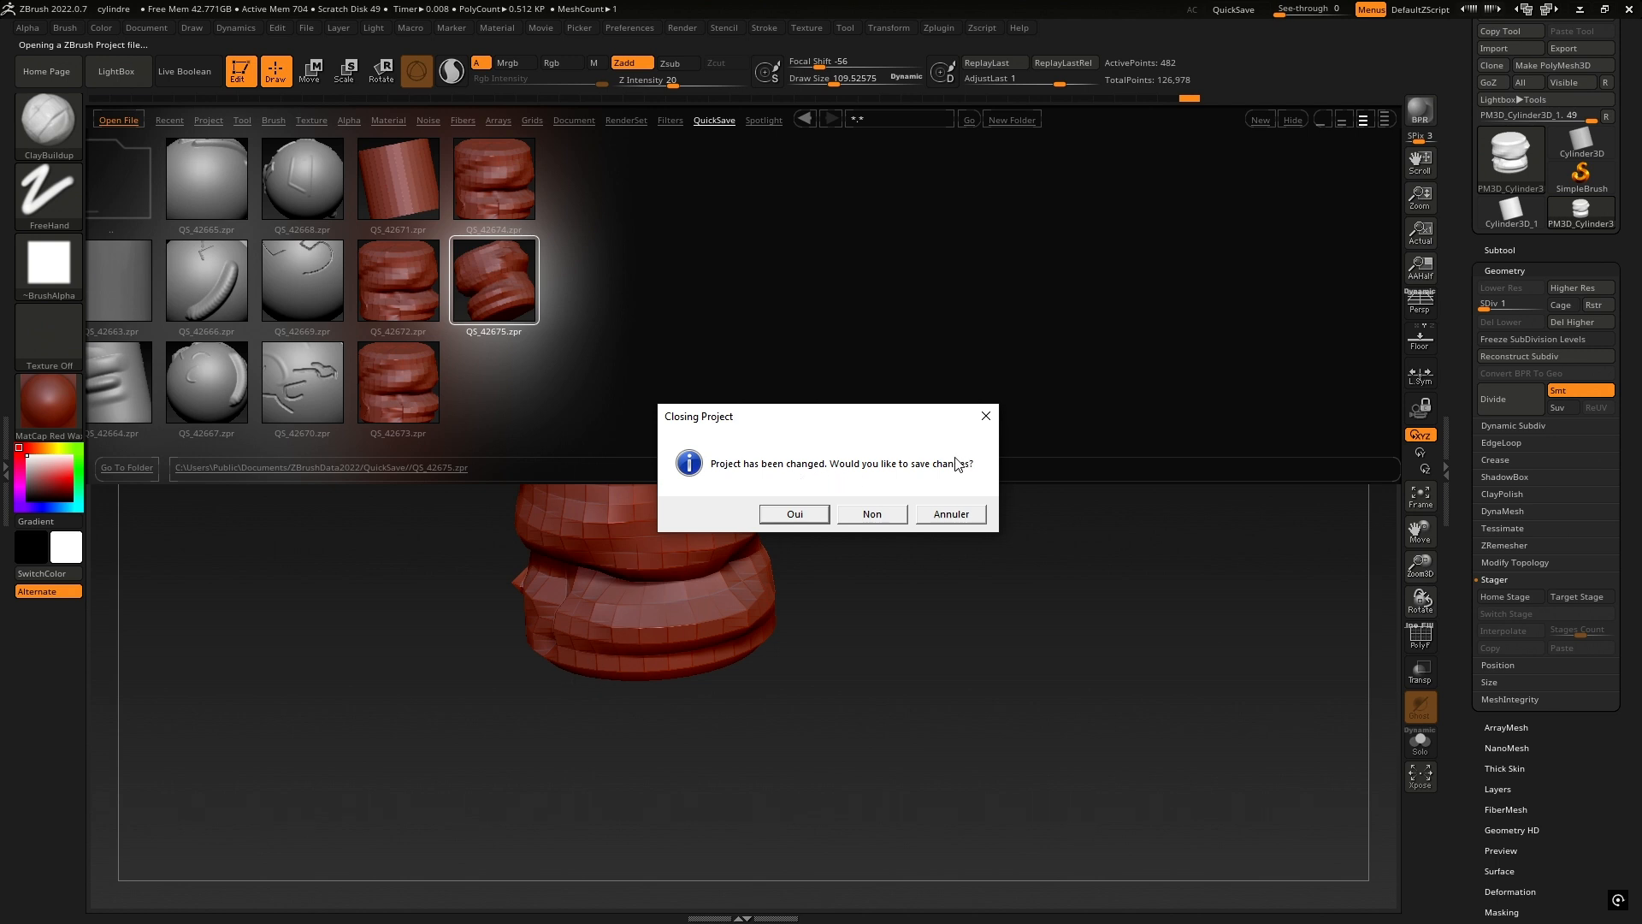
click(874, 515)
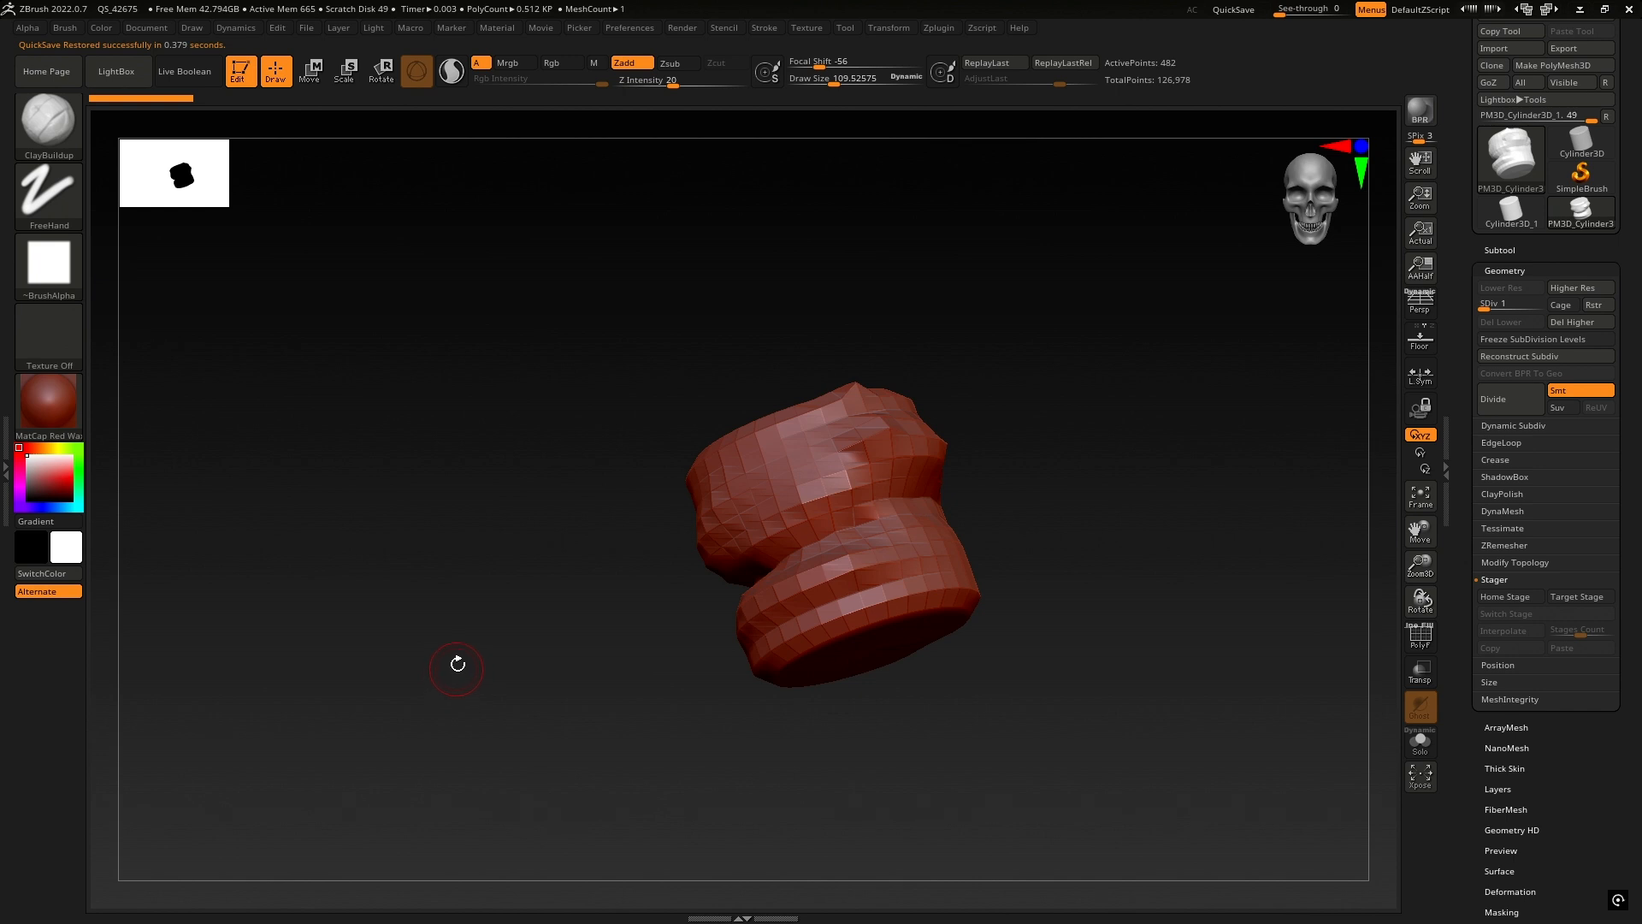
drag(1124, 451, 810, 454)
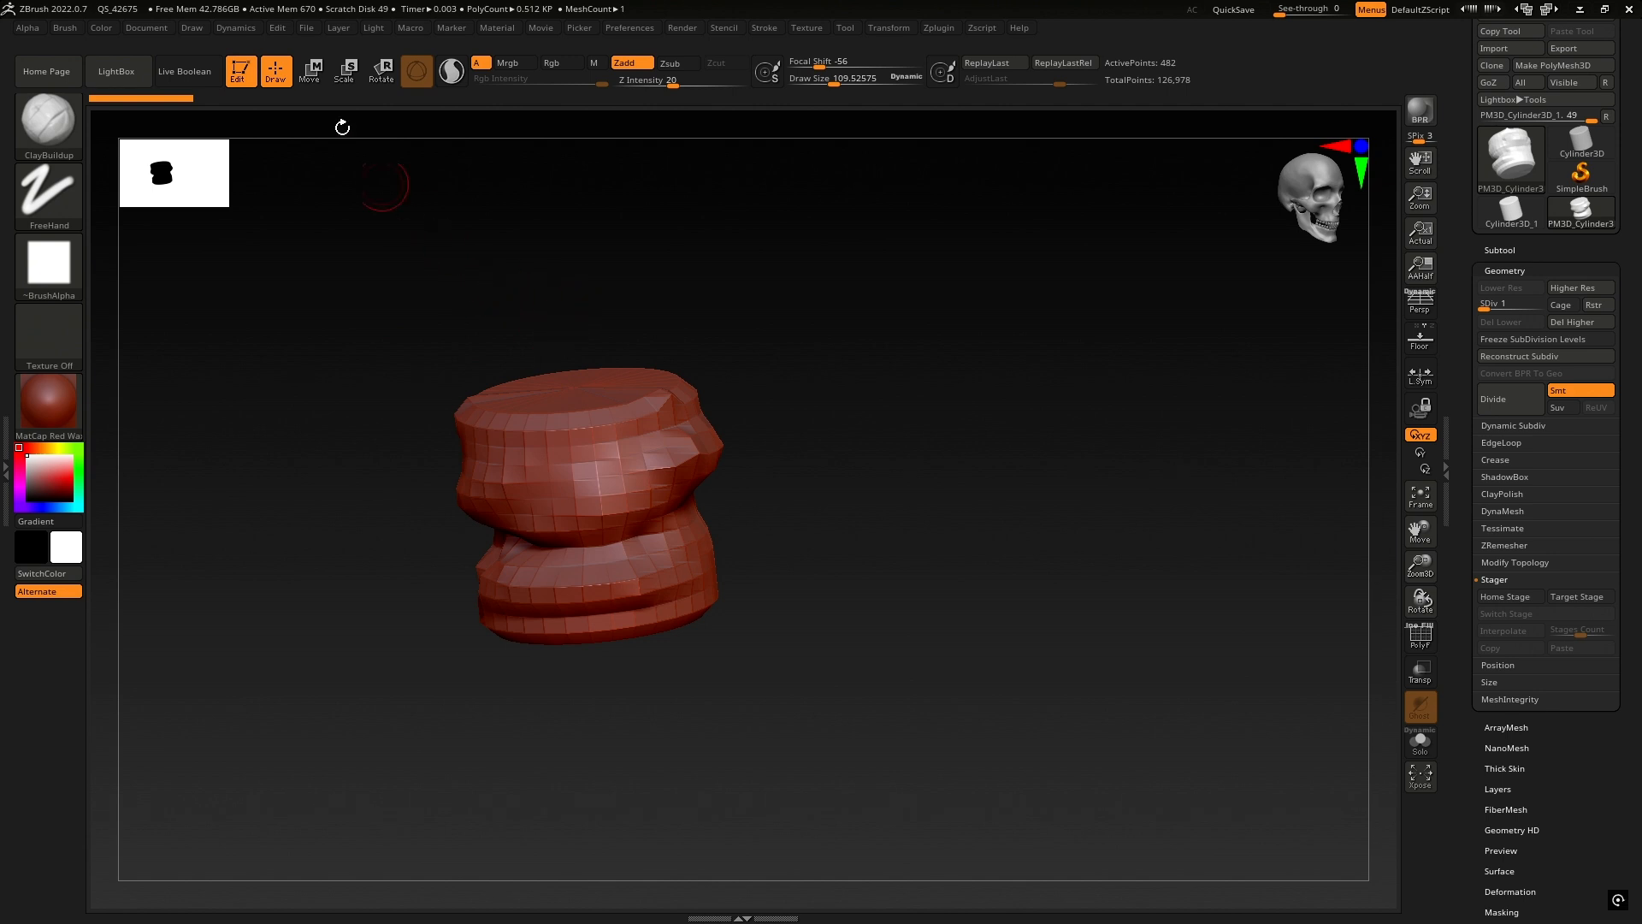
- Open cylindre.zpr from the desktop (Bureau) without saving the restored QuickSave project, and view the whole loaded cylinder
click(310, 28)
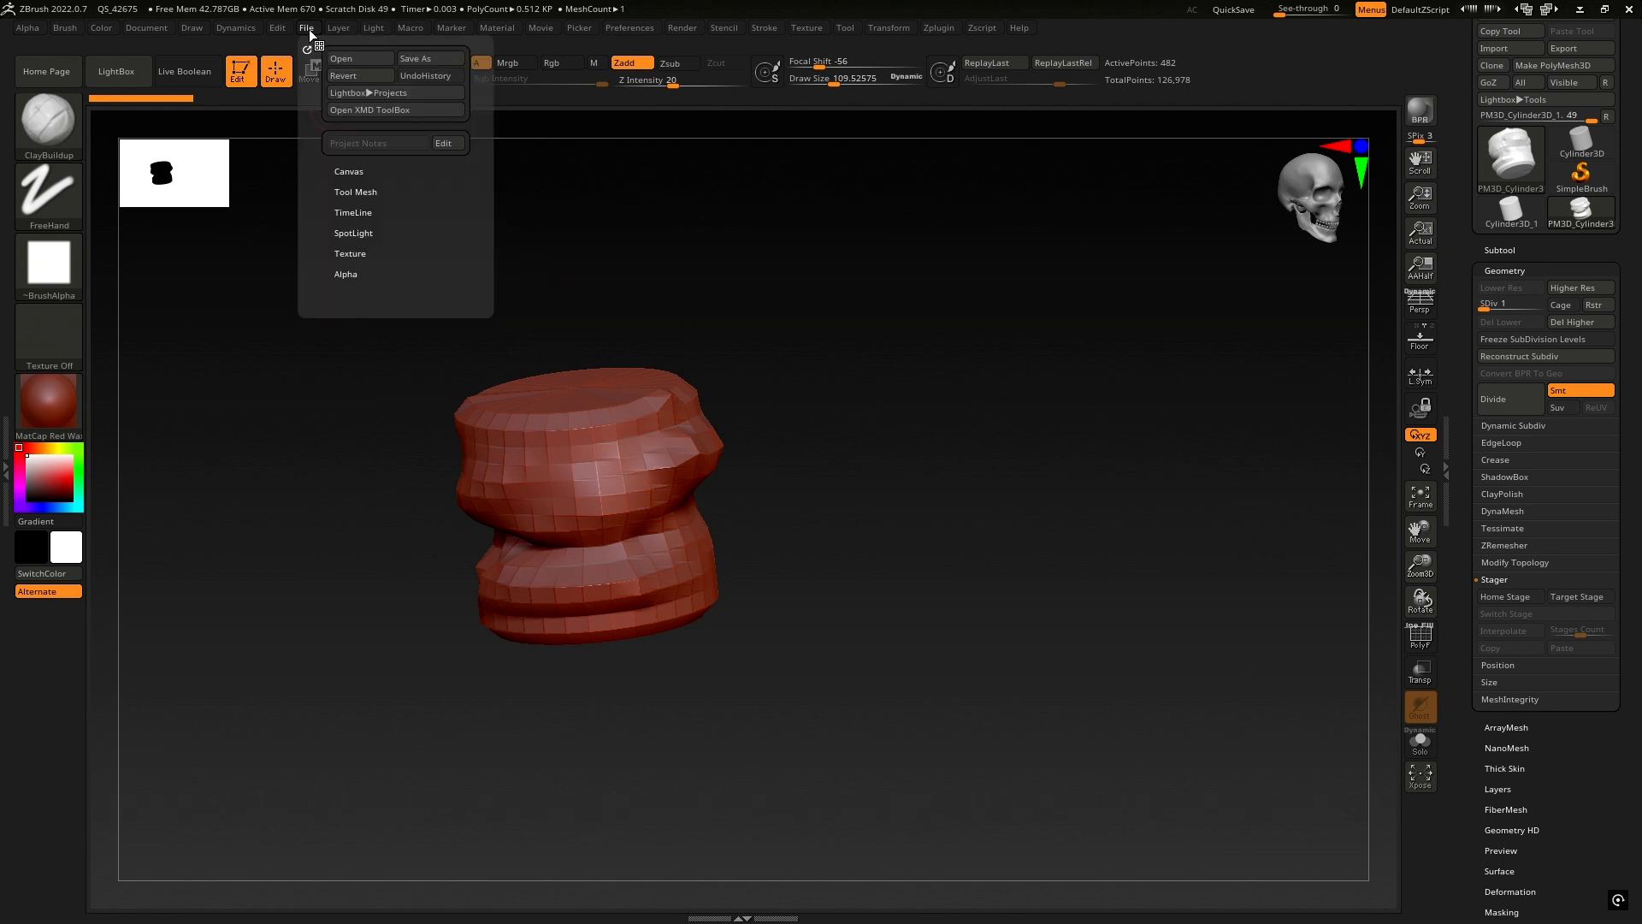
click(347, 56)
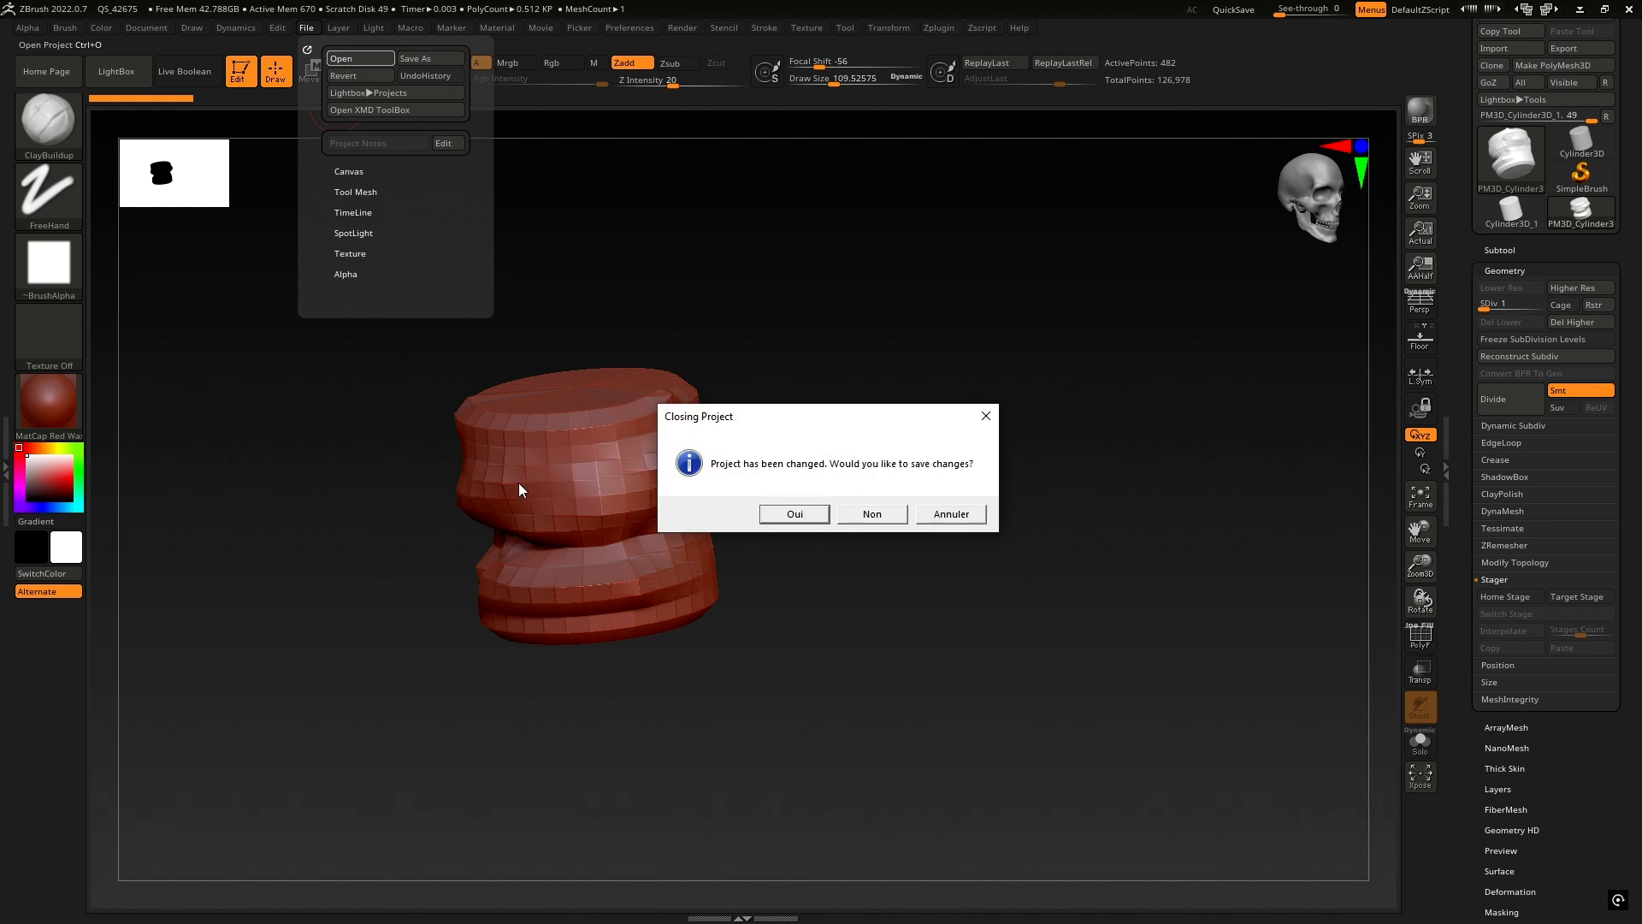
click(868, 515)
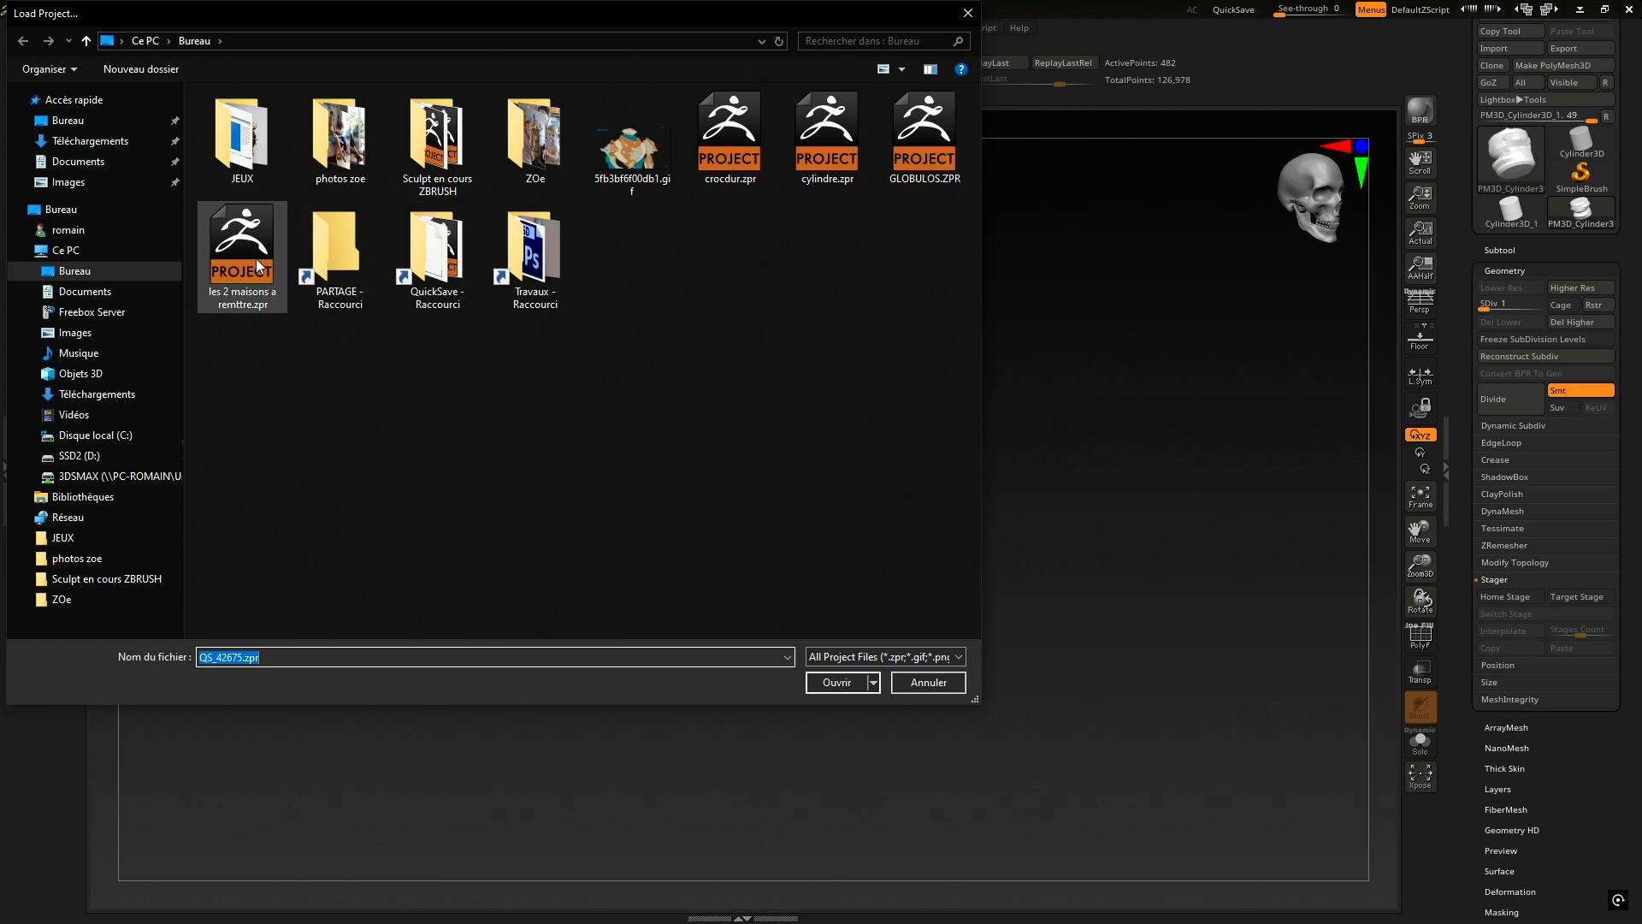
click(819, 144)
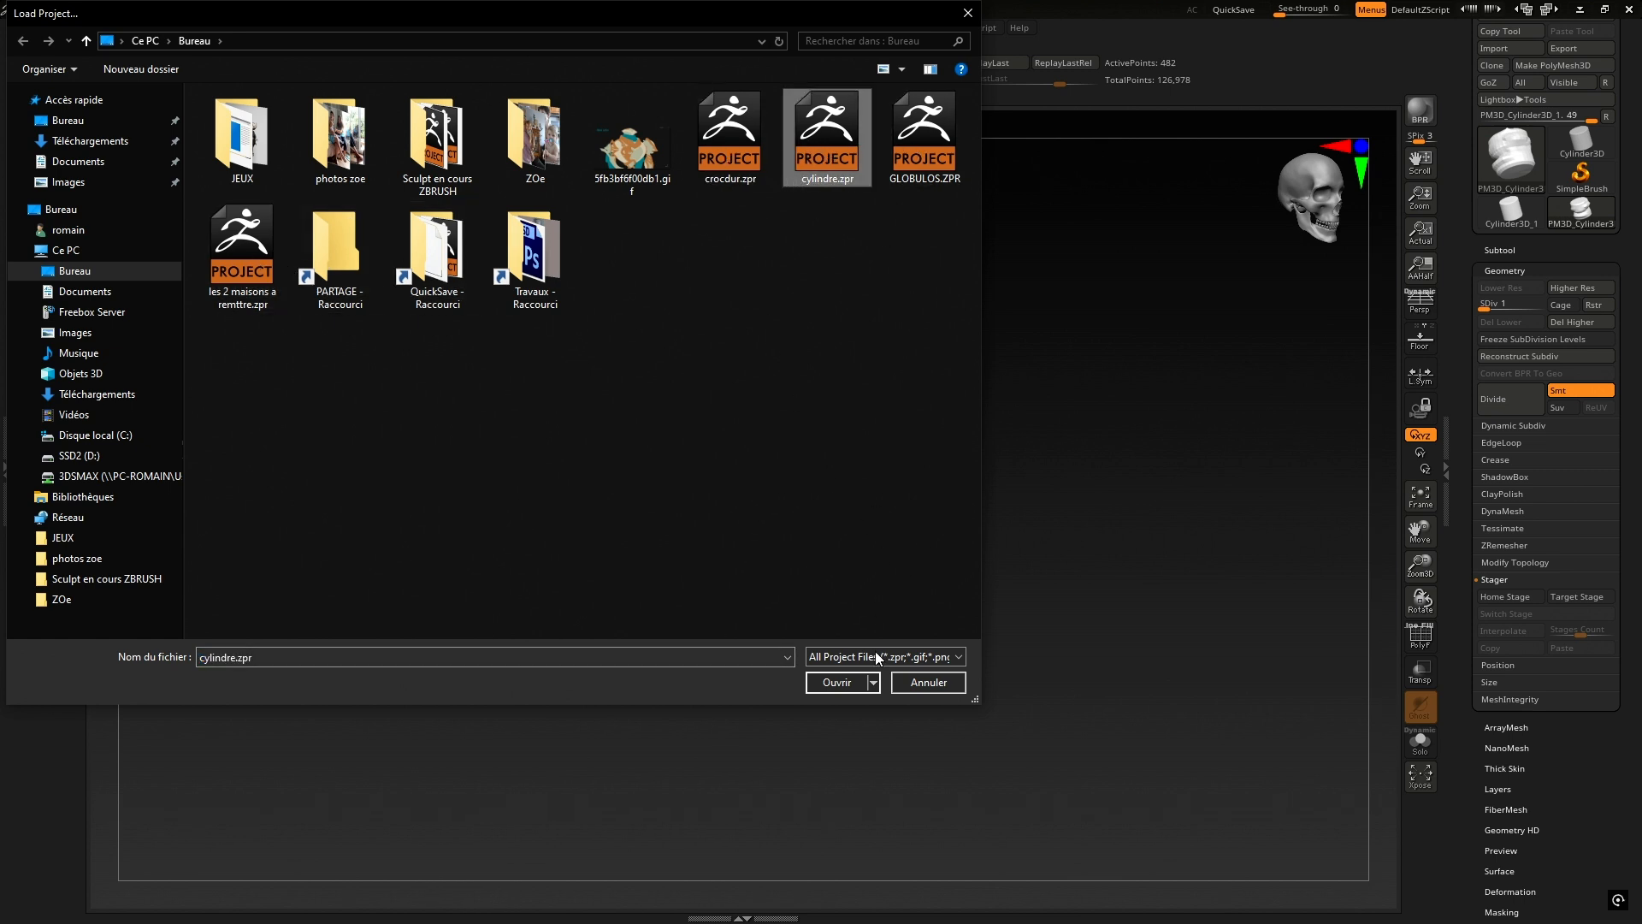
click(838, 681)
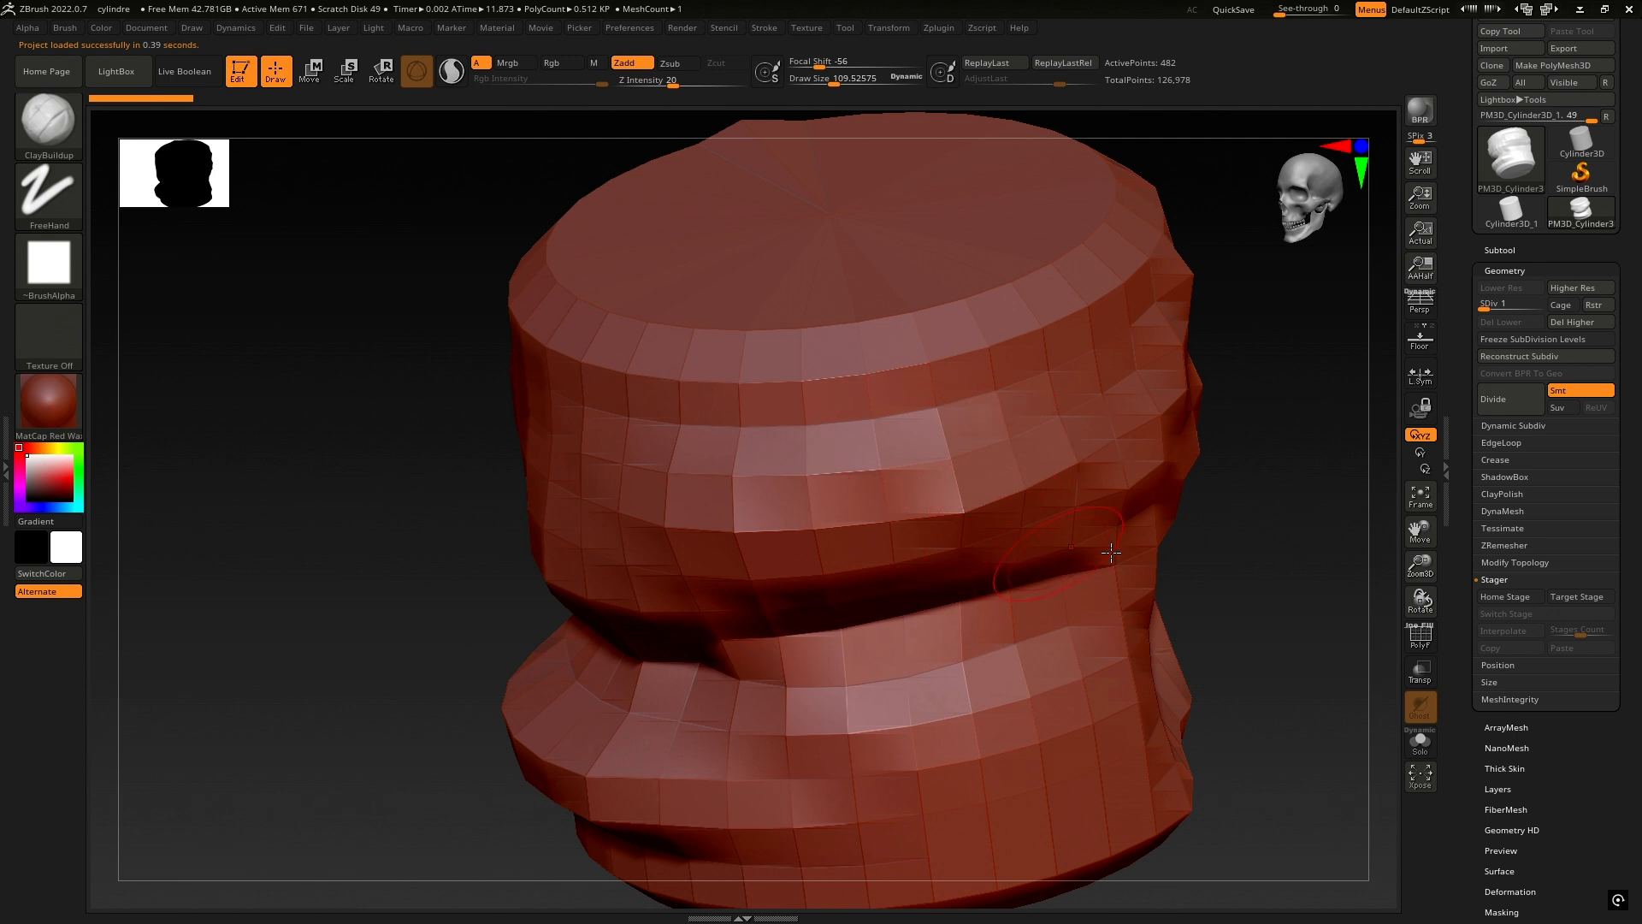
drag(1420, 566, 1345, 508)
drag(1002, 493, 911, 372)
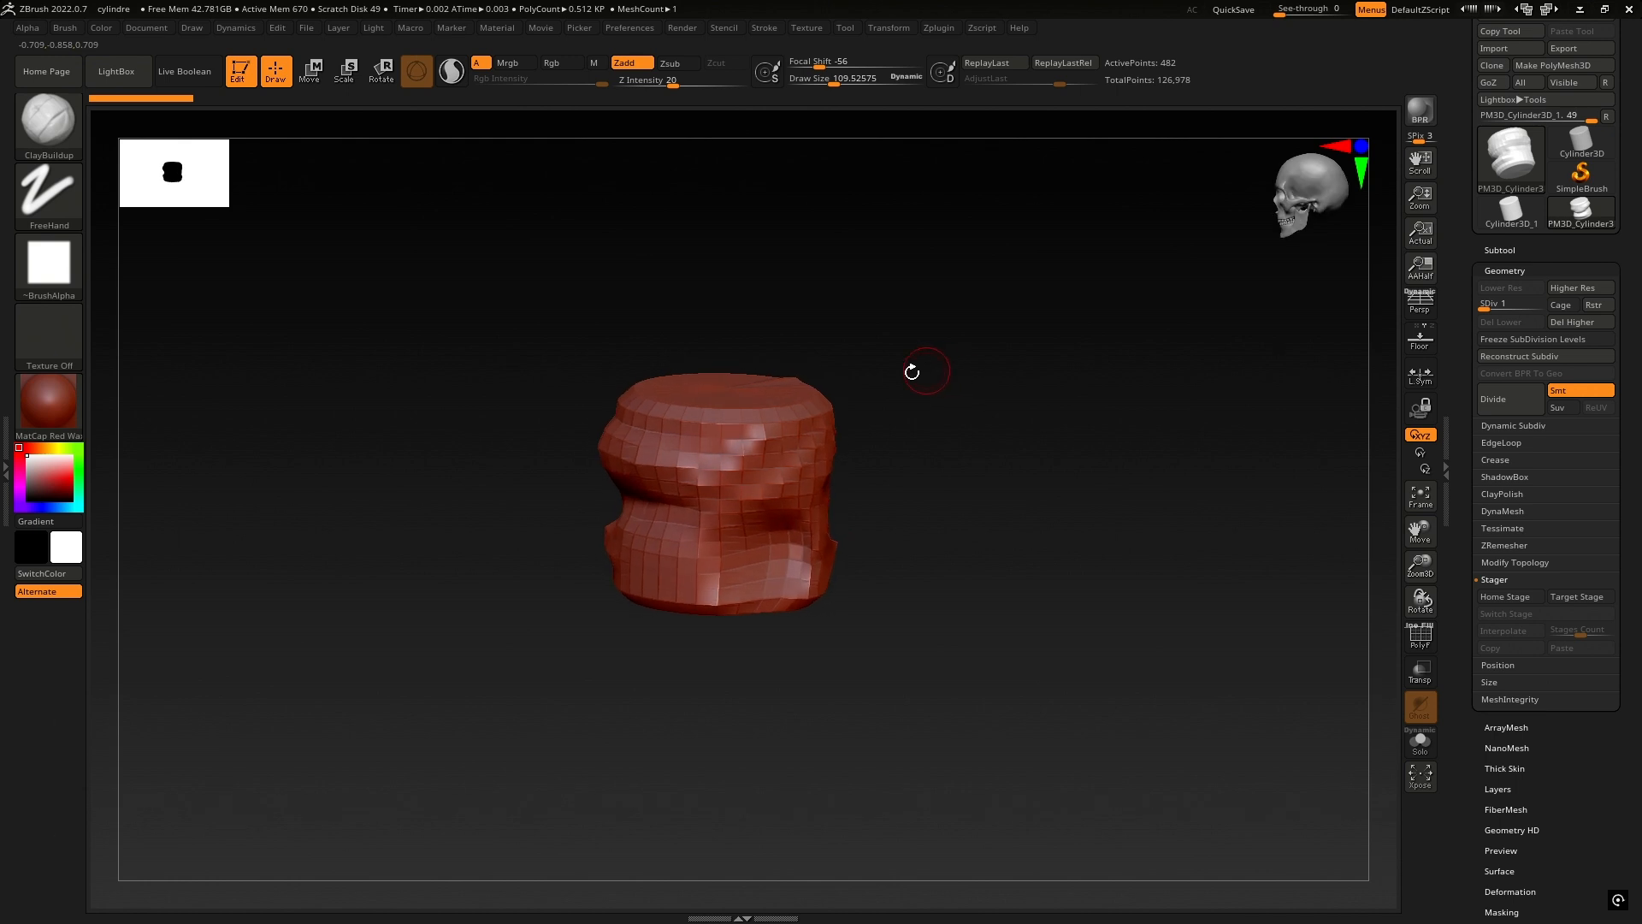